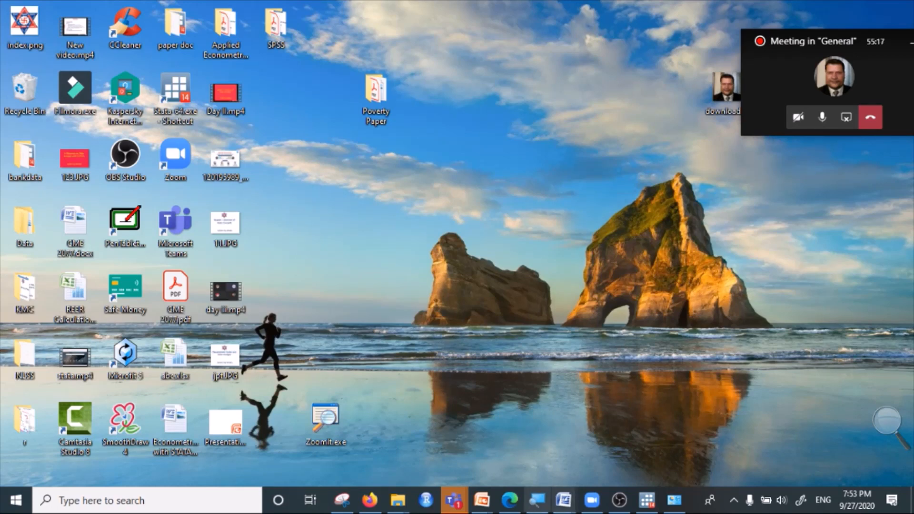
# Bring up the RStudio window for a brief view and minimise it again
pyautogui.moveTo(656, 506)
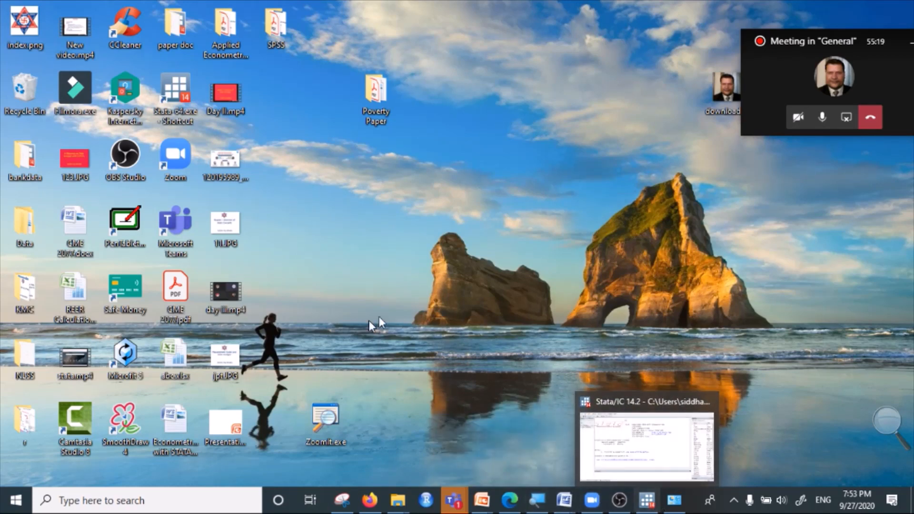
pyautogui.click(425, 501)
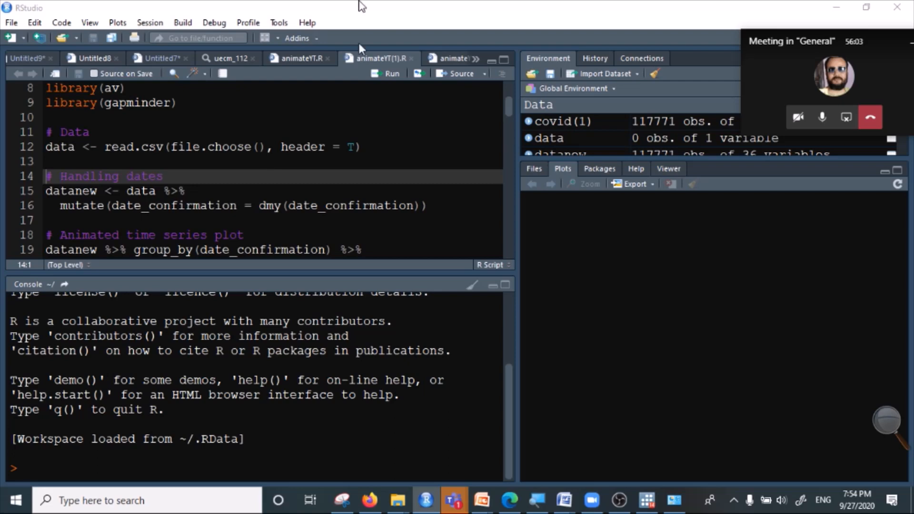
pyautogui.click(836, 8)
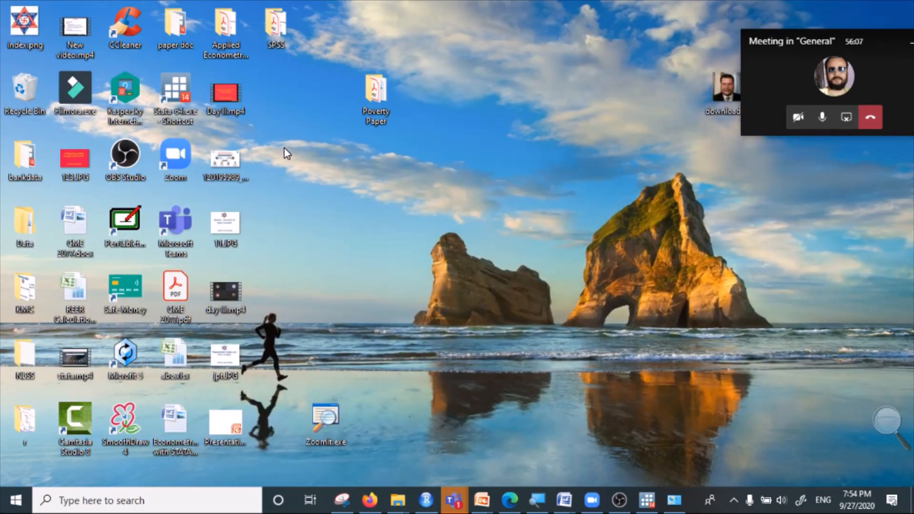
# Browse the C: drive in File Explorer, view the contents of the Stata12 folder, and minimise the window
pyautogui.moveTo(395, 509)
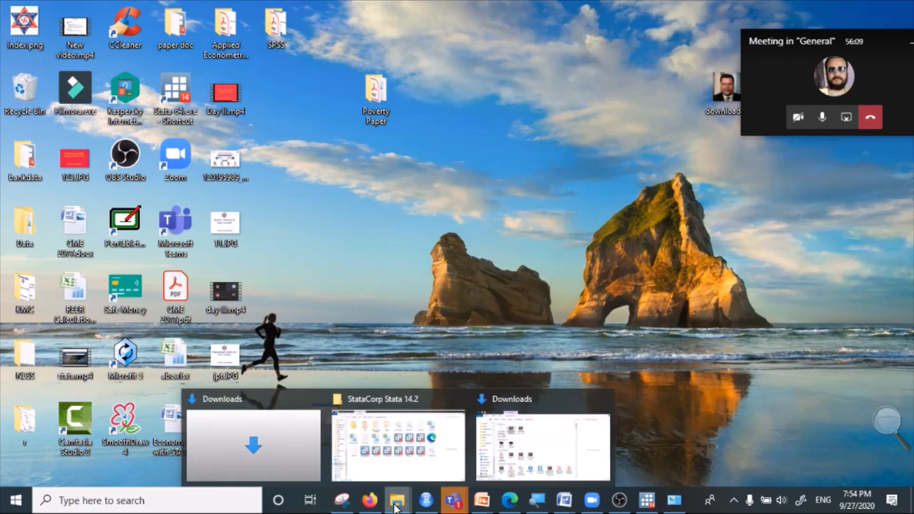
pyautogui.click(398, 447)
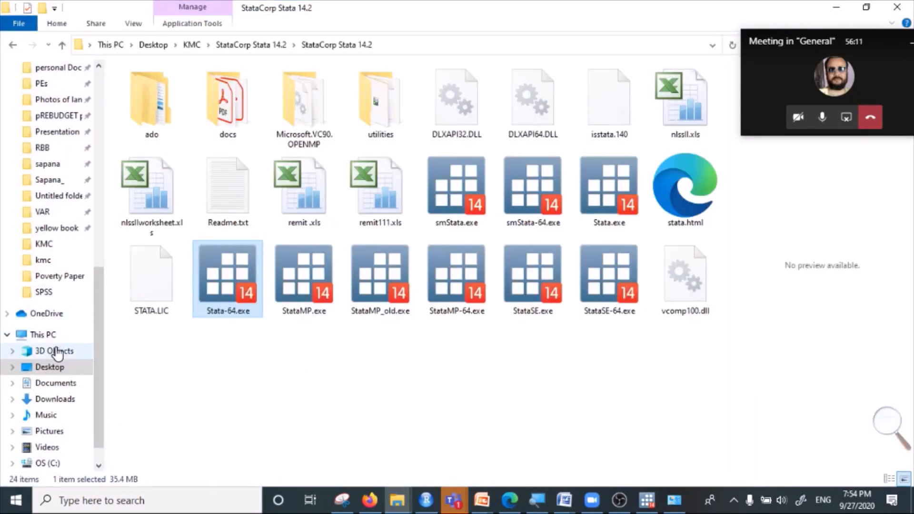
pyautogui.click(52, 335)
pyautogui.doubleClick(221, 228)
pyautogui.doubleClick(201, 314)
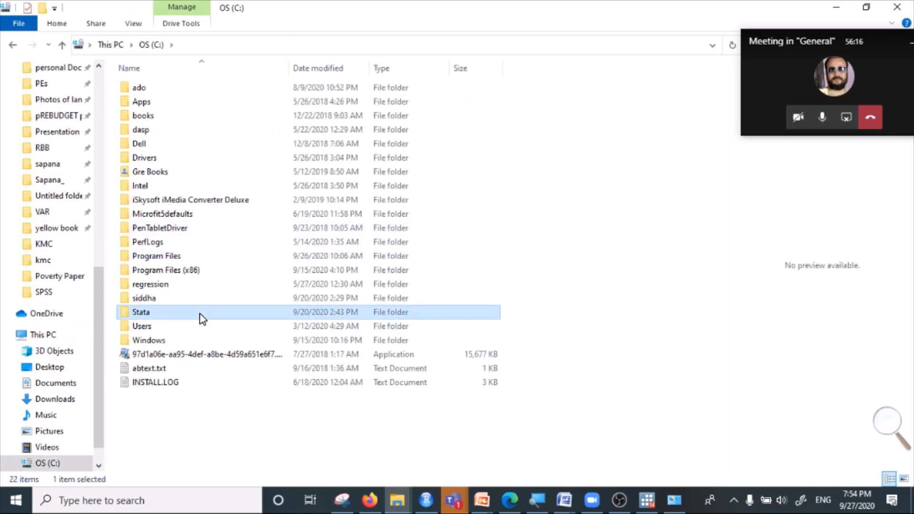
pyautogui.click(12, 45)
pyautogui.doubleClick(174, 300)
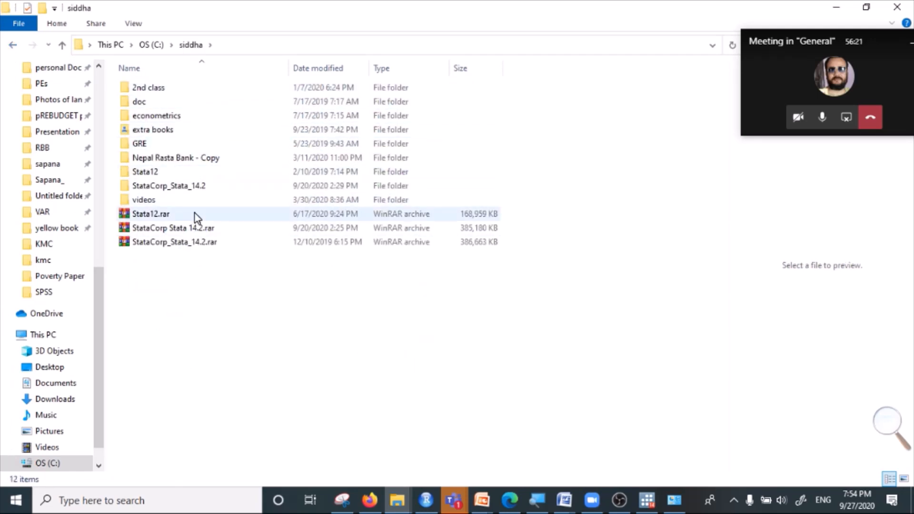
pyautogui.doubleClick(167, 171)
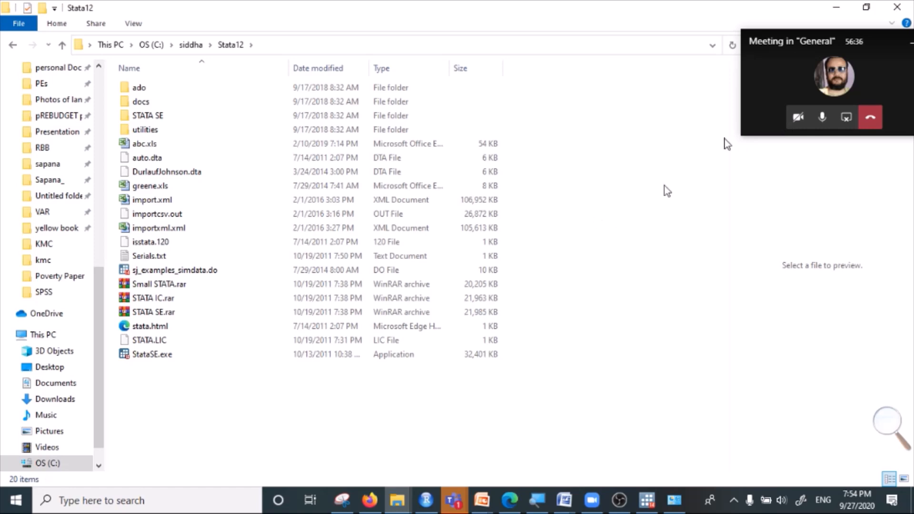
pyautogui.click(837, 9)
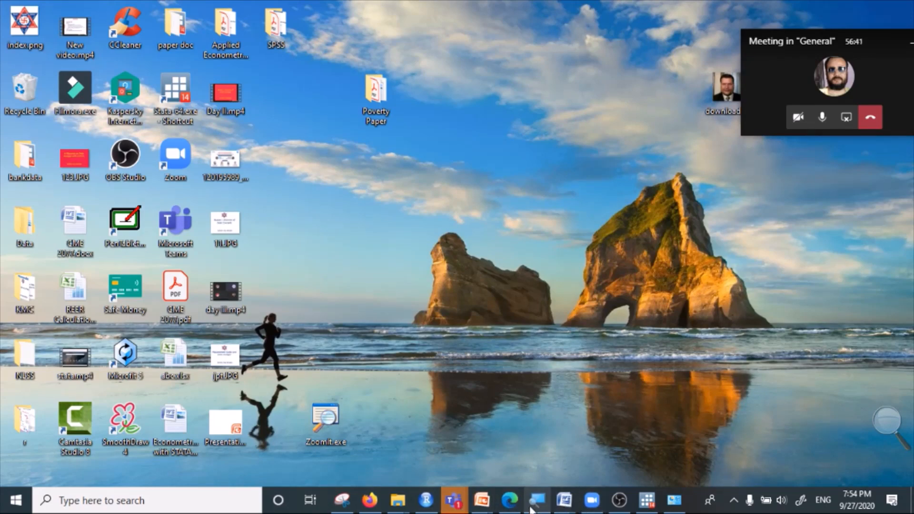
# Switch to RStudio and enlarge the Environment area and the script editor so more variables and code lines fit
pyautogui.click(427, 500)
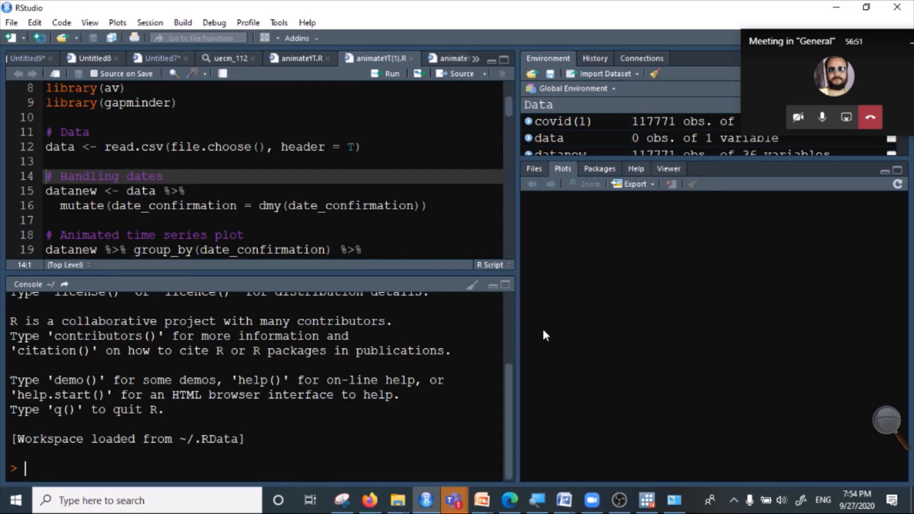
pyautogui.scroll(3, 383, 190)
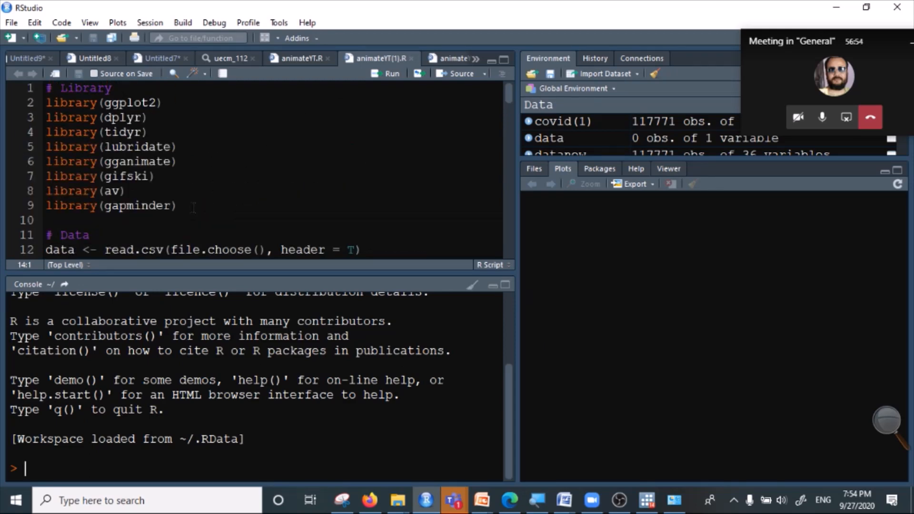
pyautogui.moveTo(593, 155); pyautogui.dragTo(593, 318)
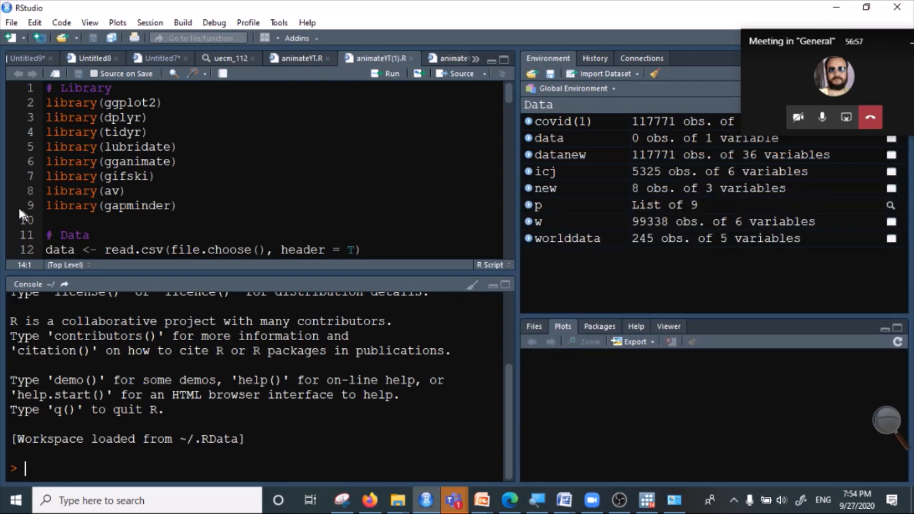
pyautogui.moveTo(510, 98)
pyautogui.mouseDown()
pyautogui.moveTo(517, 218)
pyautogui.moveTo(508, 270)
pyautogui.moveTo(507, 83)
pyautogui.mouseUp()
pyautogui.moveTo(417, 271); pyautogui.dragTo(388, 418)
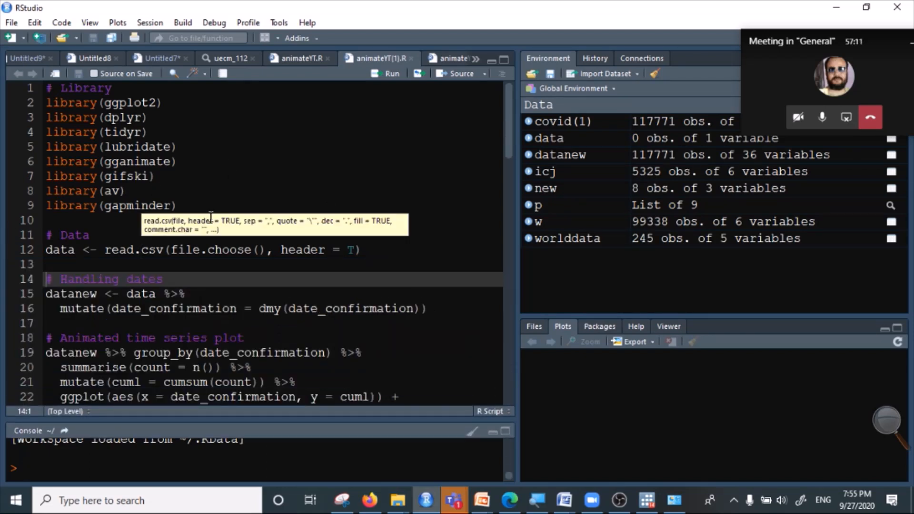
# Look through the open RStudio files uecm_112, Untitled7, Untitled8, Untitled9, animateYT.R and animateYT(1).R
pyautogui.scroll(-5, 183, 78)
pyautogui.click(231, 59)
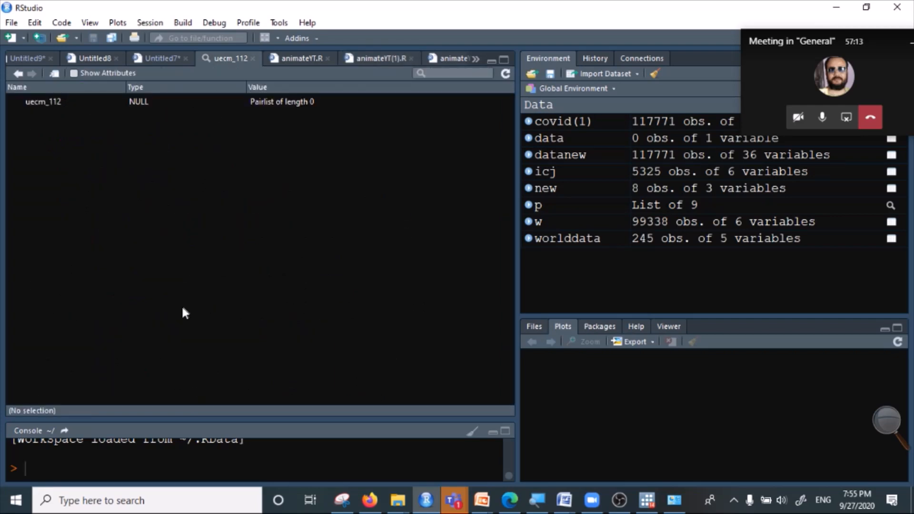
pyautogui.click(165, 58)
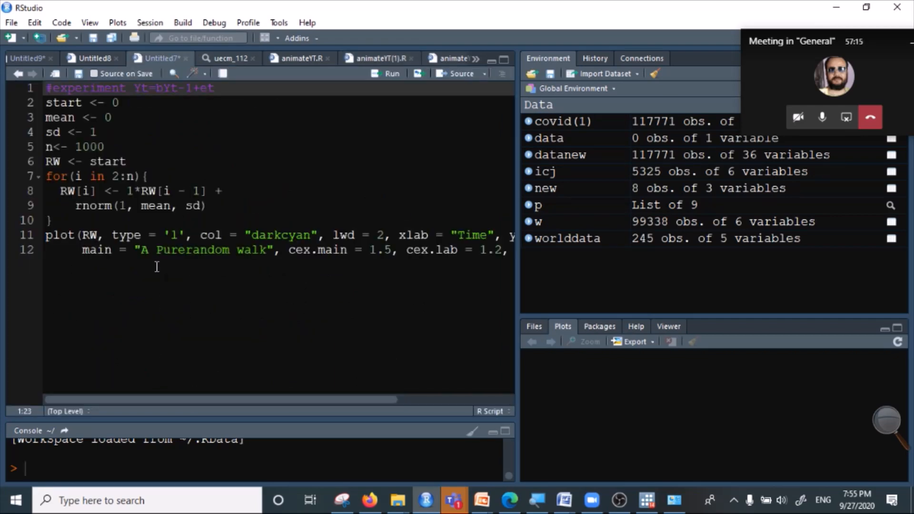
pyautogui.click(89, 53)
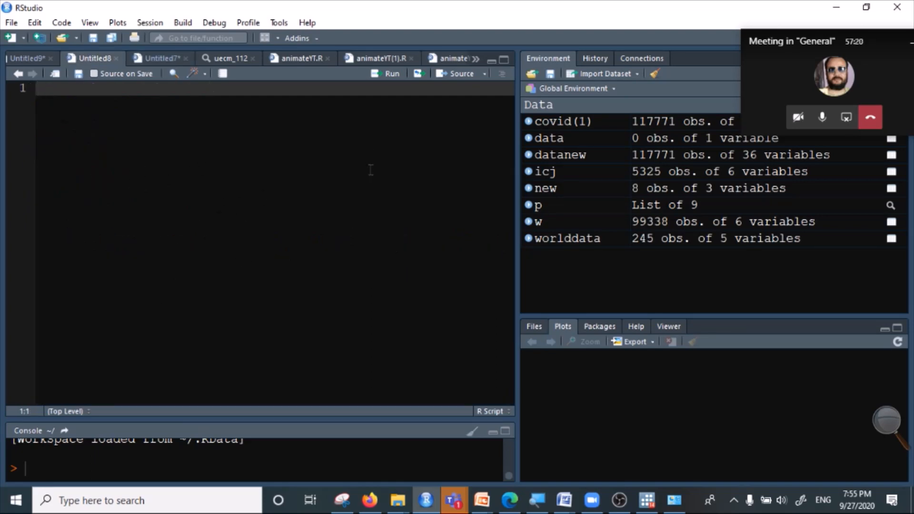
pyautogui.click(27, 59)
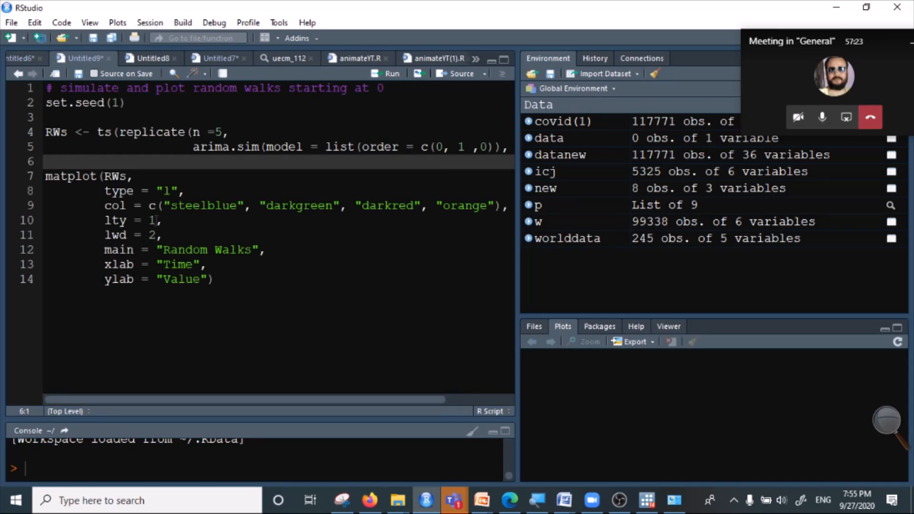
pyautogui.click(171, 149)
pyautogui.click(256, 126)
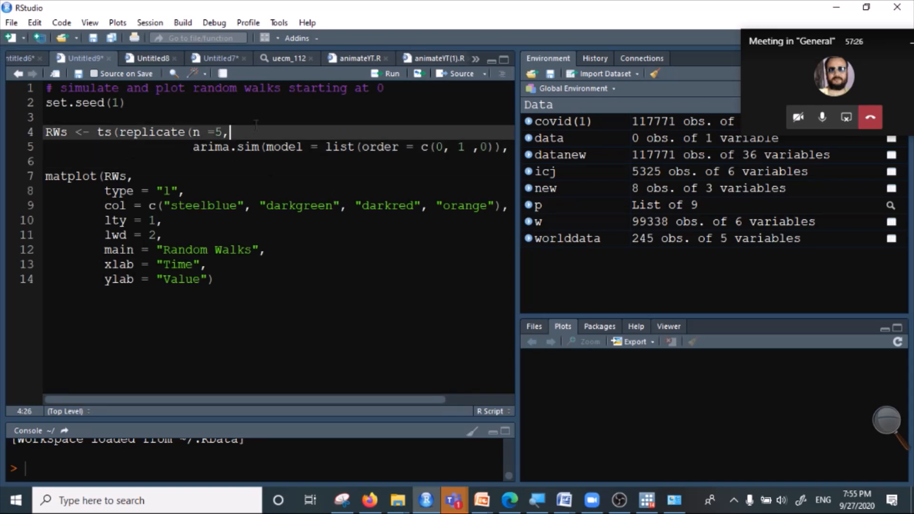
pyautogui.click(295, 287)
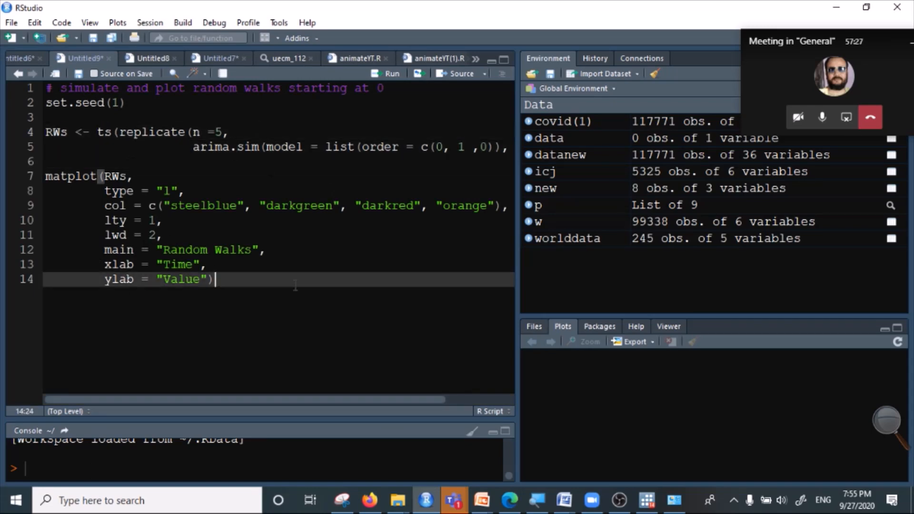
pyautogui.click(364, 56)
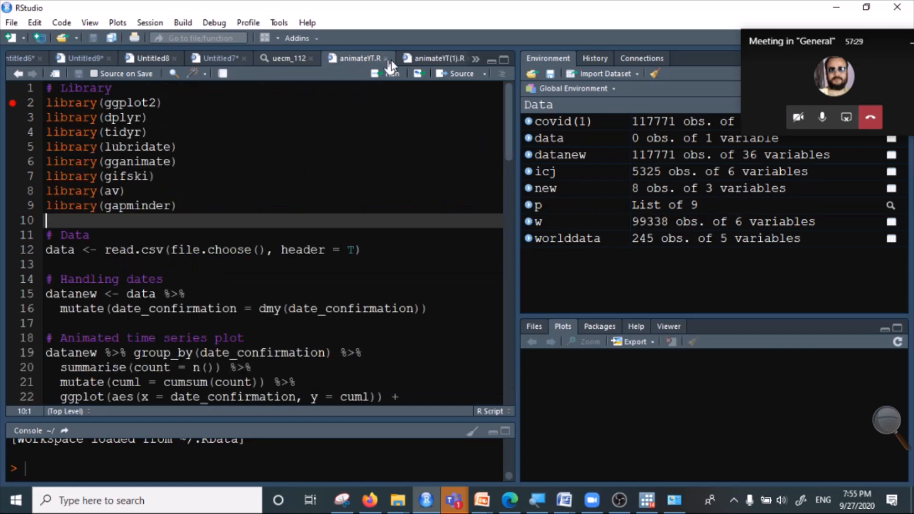
pyautogui.click(450, 57)
pyautogui.scroll(-5, 254, 316)
pyautogui.scroll(-10, 255, 316)
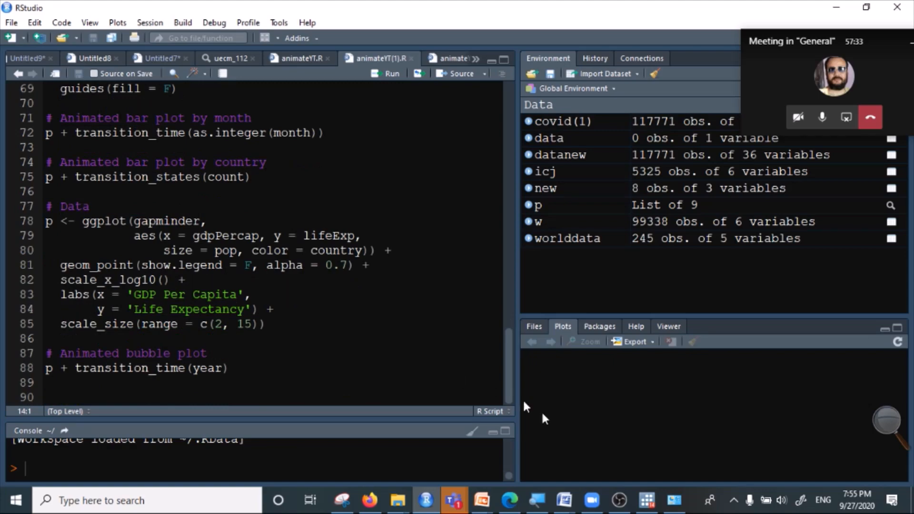
# Switch to Stata and widen the Review pane
pyautogui.click(647, 500)
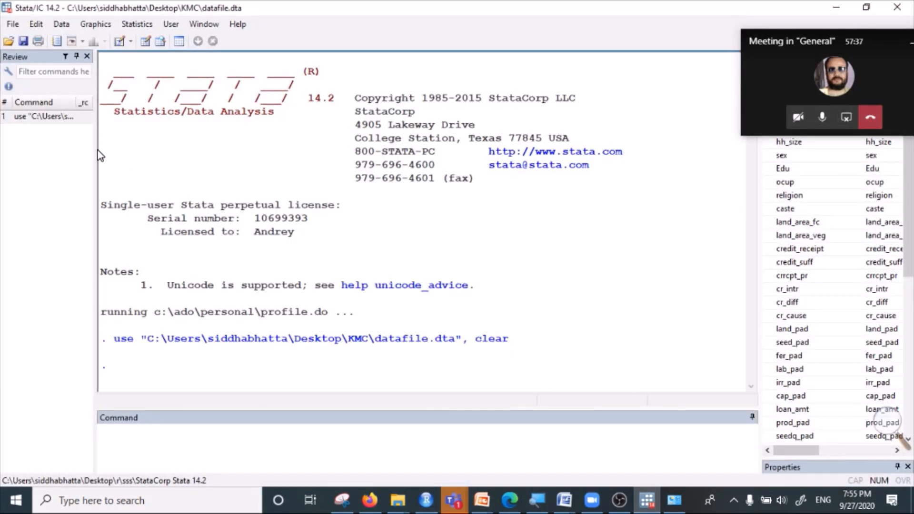
pyautogui.moveTo(96, 150); pyautogui.dragTo(197, 169)
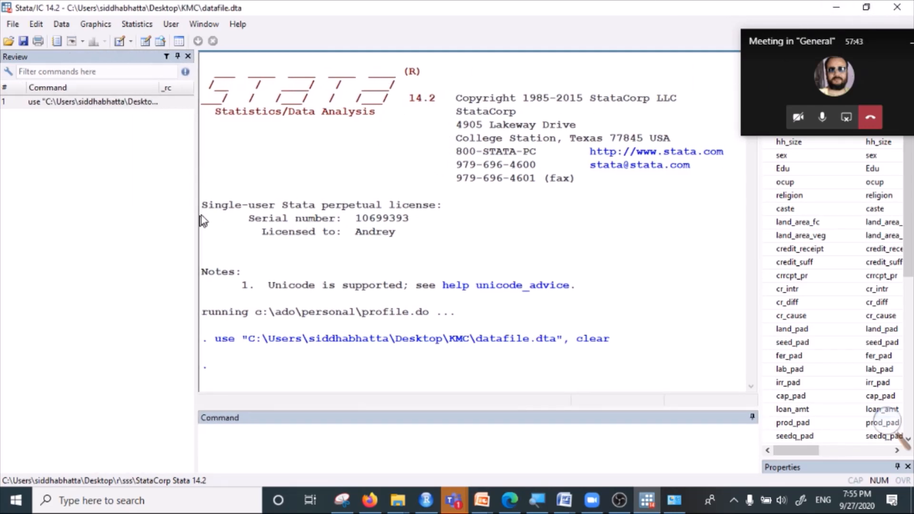
# Close Stata and relaunch it from the desktop shortcut, moving the meeting window off the Variables list's upper part
pyautogui.hotkey('alt', 'Tab')
pyautogui.click(895, 8)
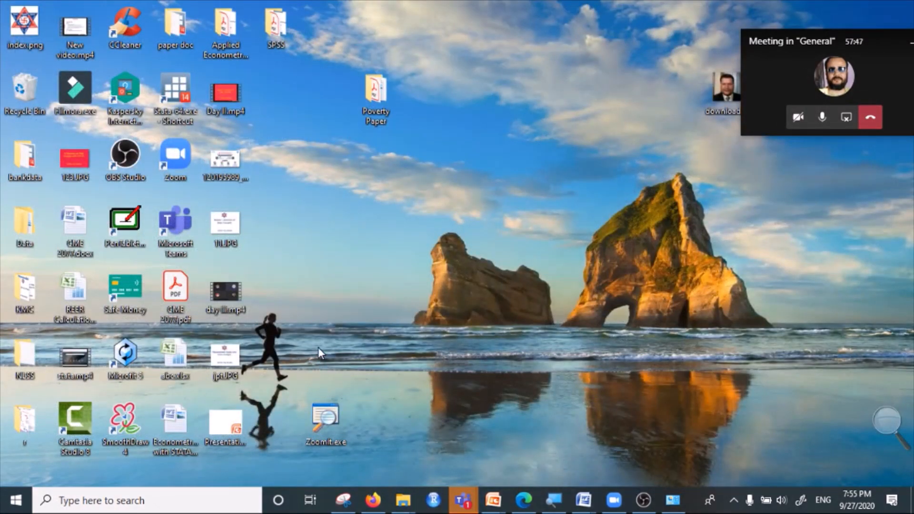
pyautogui.doubleClick(172, 85)
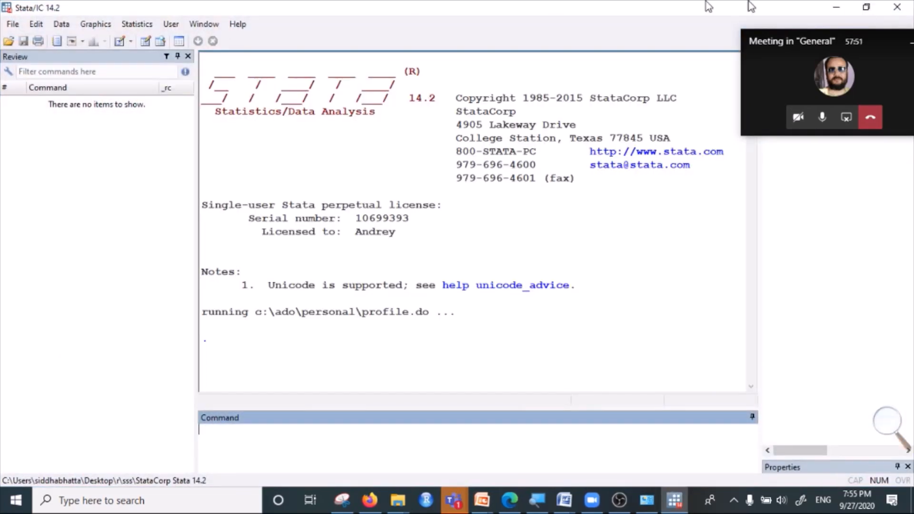
pyautogui.moveTo(865, 37); pyautogui.dragTo(892, 299)
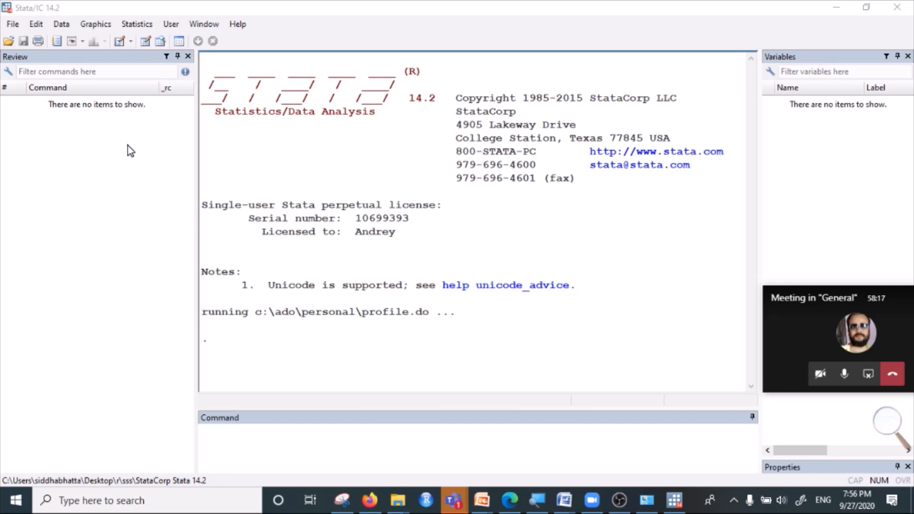
# Open the dataset datafile.dta from the KMC folder on the desktop
pyautogui.click(14, 26)
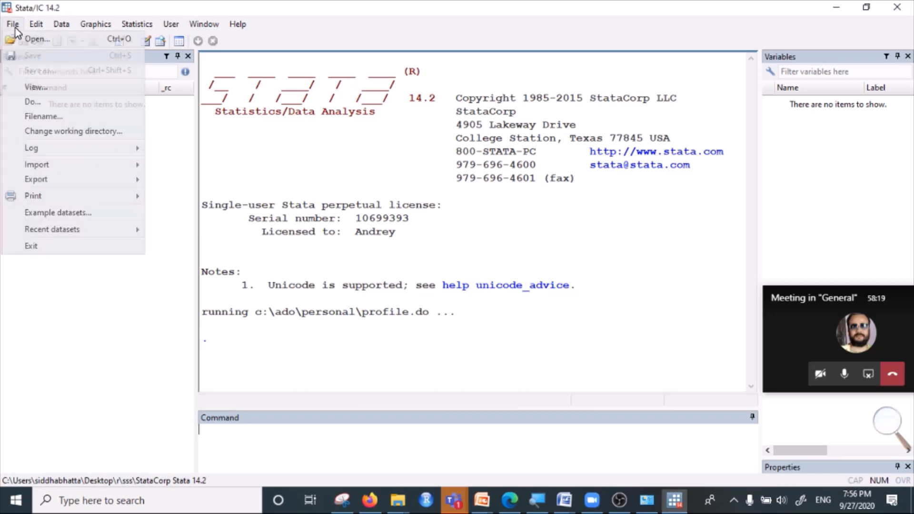
pyautogui.click(31, 38)
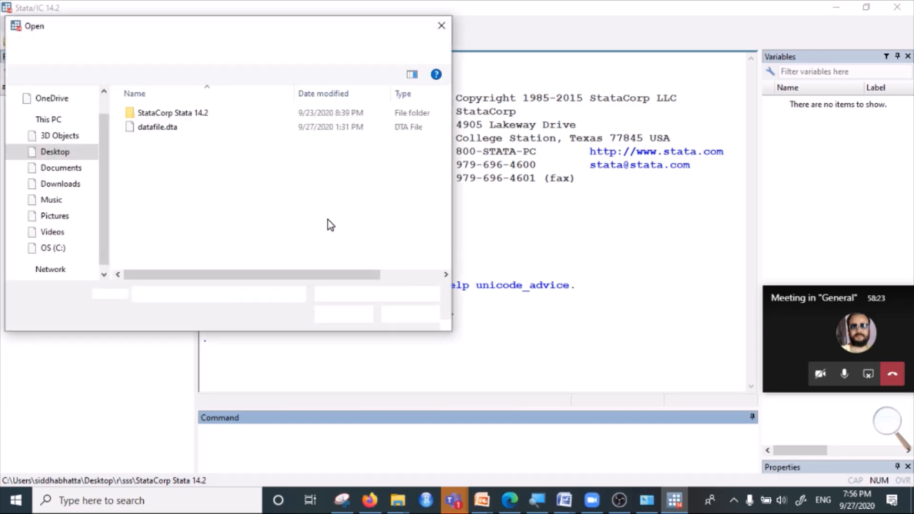
pyautogui.click(146, 126)
pyautogui.click(352, 313)
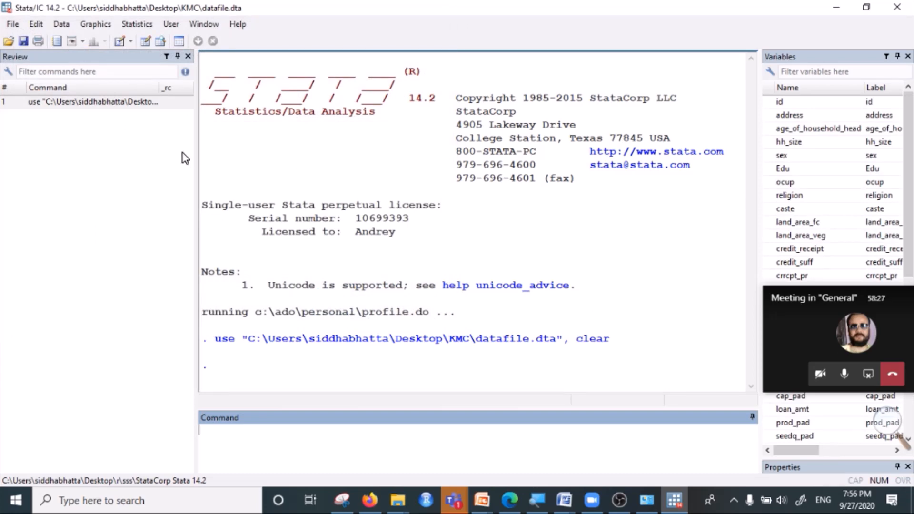
# Widen the Review pane slightly and run the command "tab sex" to tabulate the sex variable
pyautogui.moveTo(196, 165); pyautogui.dragTo(221, 165)
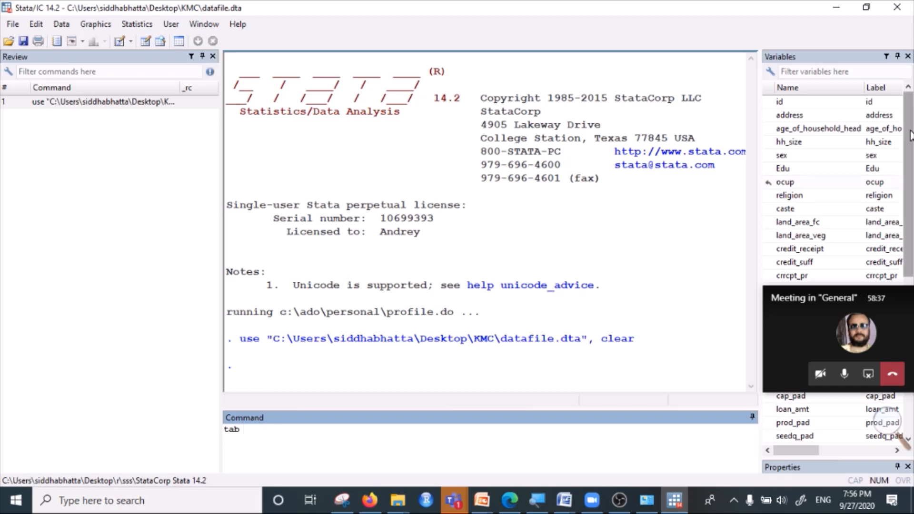
pyautogui.click(781, 156)
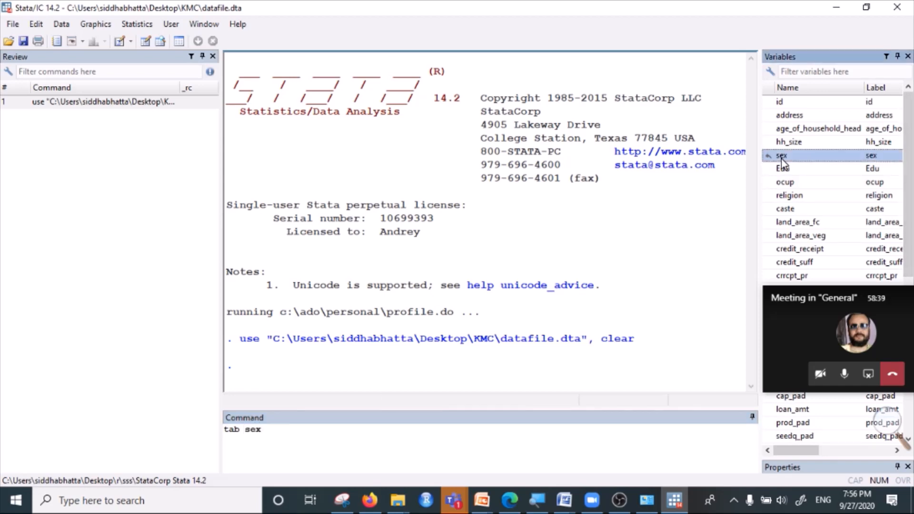
pyautogui.click(305, 433)
pyautogui.press('Return')
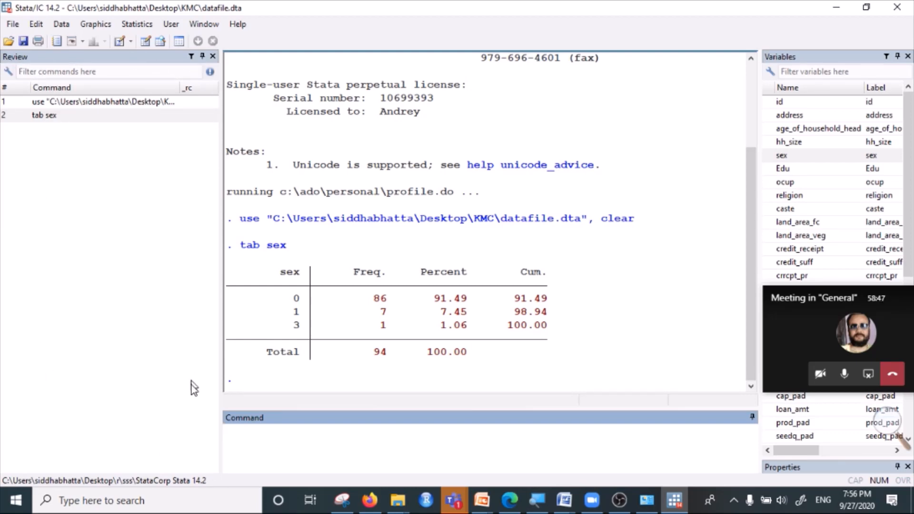
# Dismiss the Windows search overlay and narrow the Review pane to give the results area more room
pyautogui.click(222, 494)
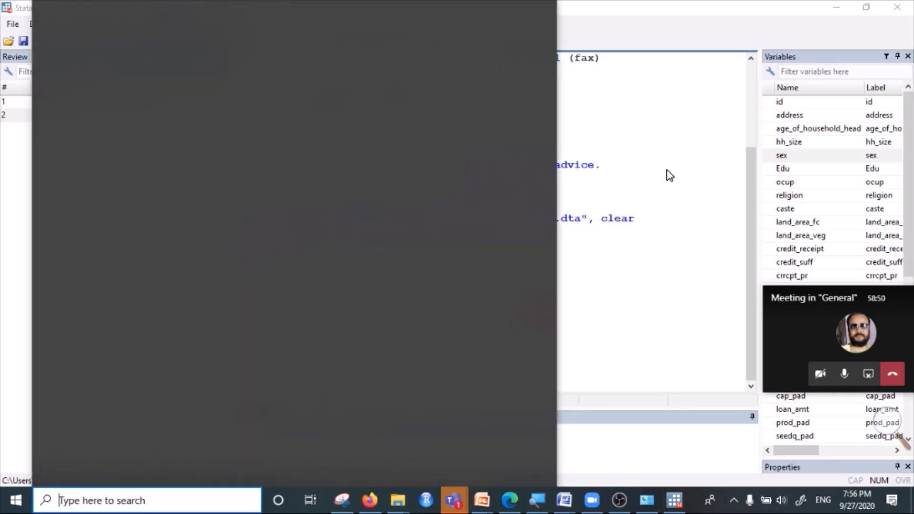
pyautogui.click(669, 176)
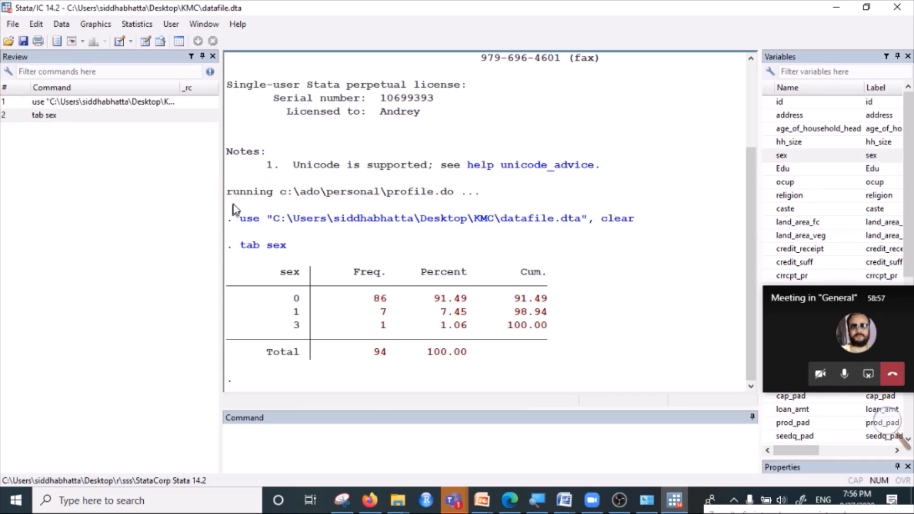
pyautogui.moveTo(222, 182); pyautogui.dragTo(105, 179)
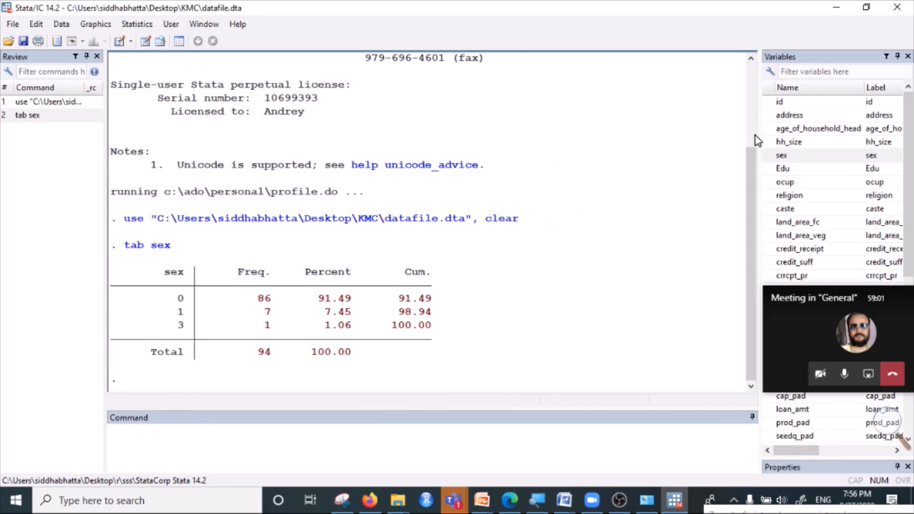
# Widen the Variables pane until its Label column shows and look through the whole variable list
pyautogui.moveTo(759, 134); pyautogui.dragTo(628, 130)
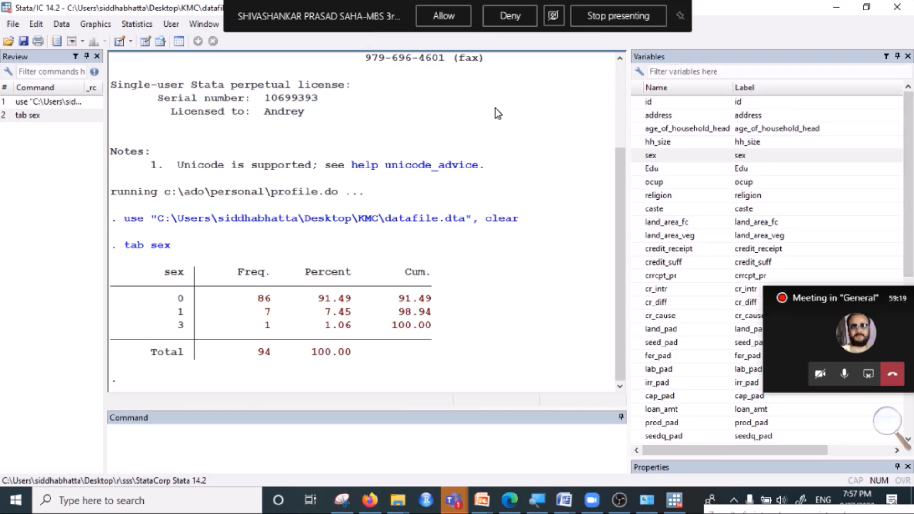
pyautogui.click(680, 13)
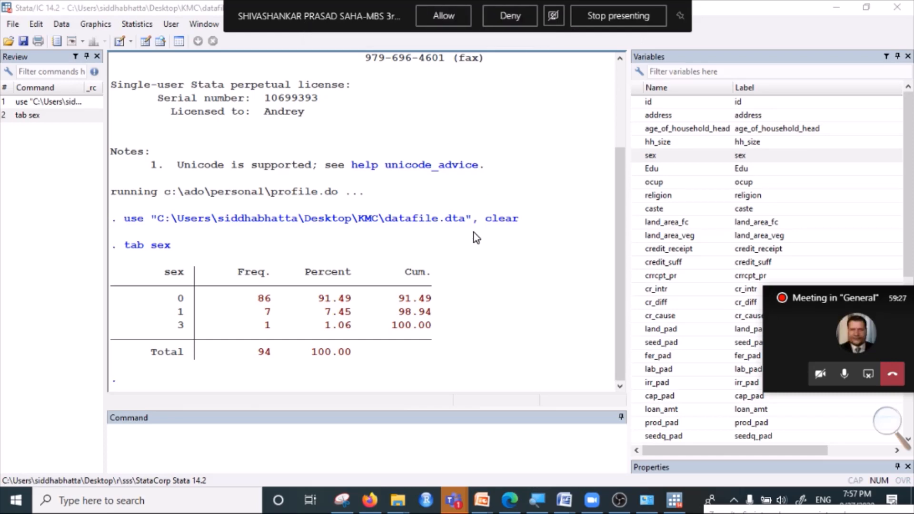
pyautogui.moveTo(626, 131); pyautogui.dragTo(602, 125)
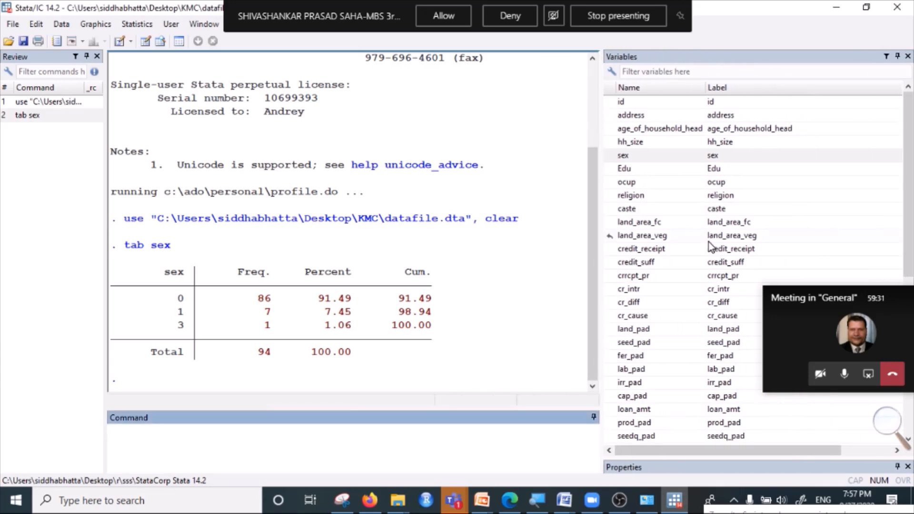
pyautogui.scroll(-7, 676, 243)
pyautogui.scroll(7, 676, 252)
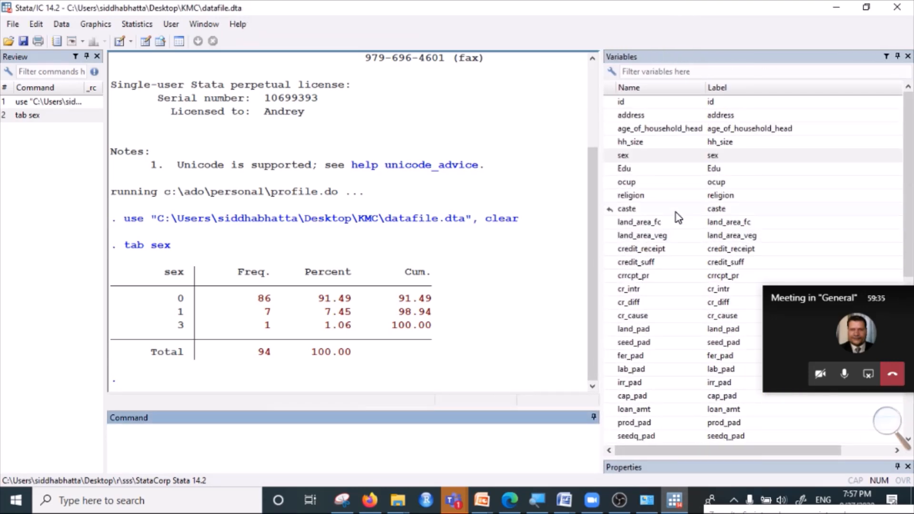
pyautogui.scroll(-5, 661, 251)
pyautogui.scroll(-2, 655, 245)
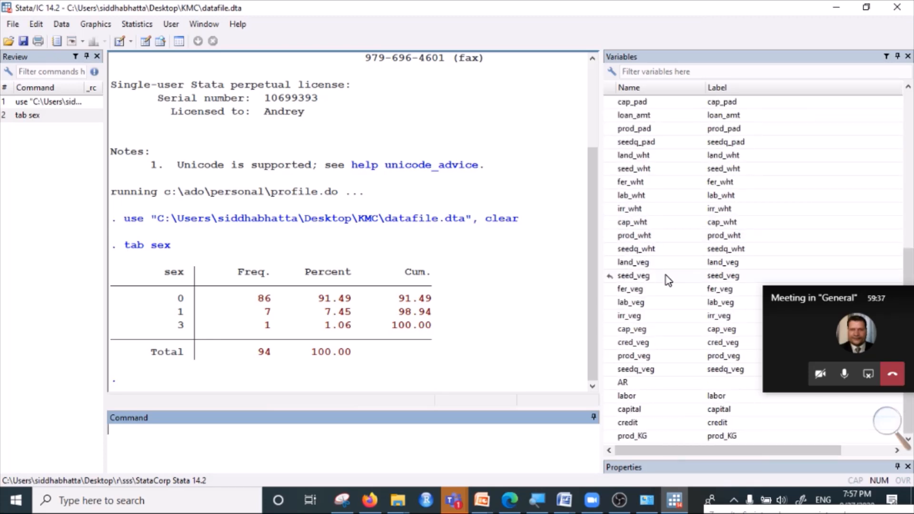
pyautogui.scroll(7, 693, 238)
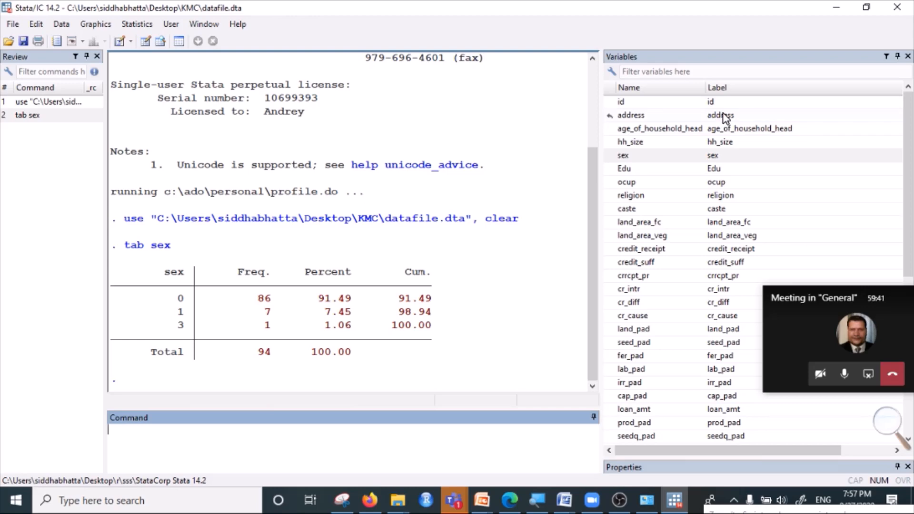
# Highlight individual variables from age_of_household_head down to ocup, and review the remaining variables in the list
pyautogui.click(678, 129)
pyautogui.click(692, 146)
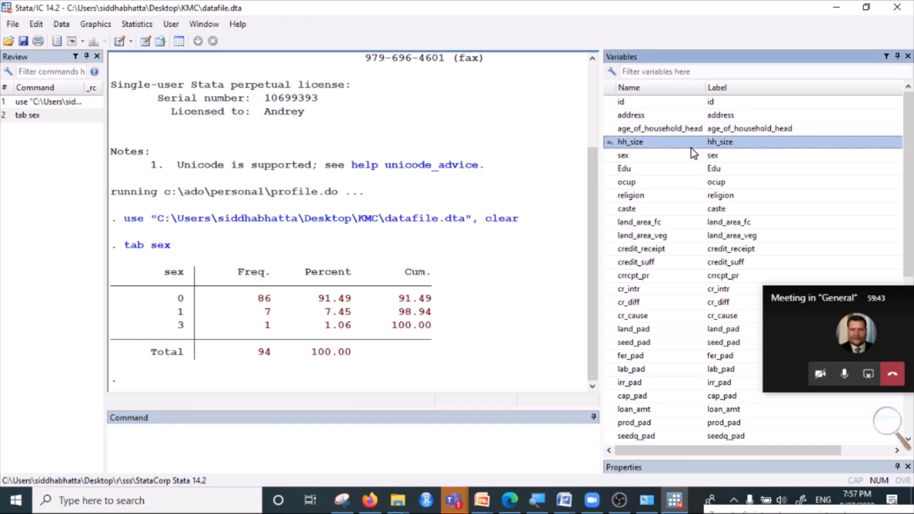
pyautogui.click(693, 158)
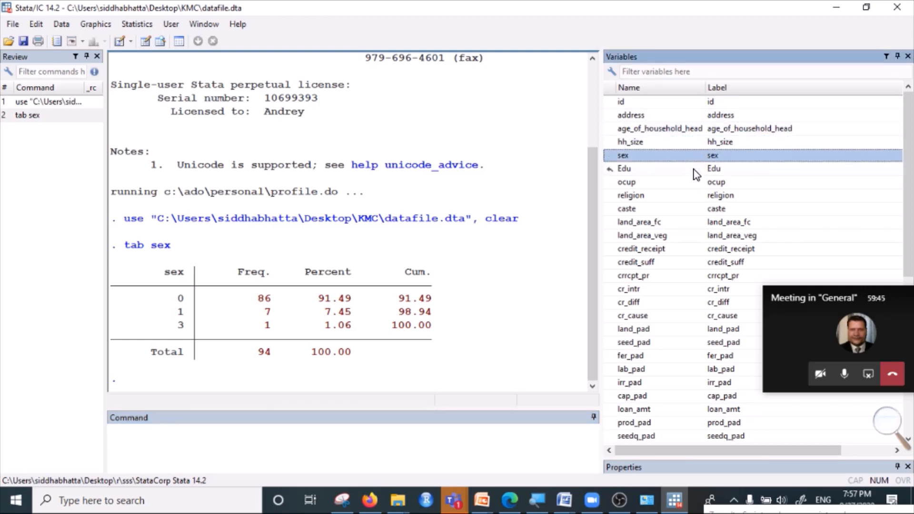
pyautogui.click(695, 169)
pyautogui.click(696, 185)
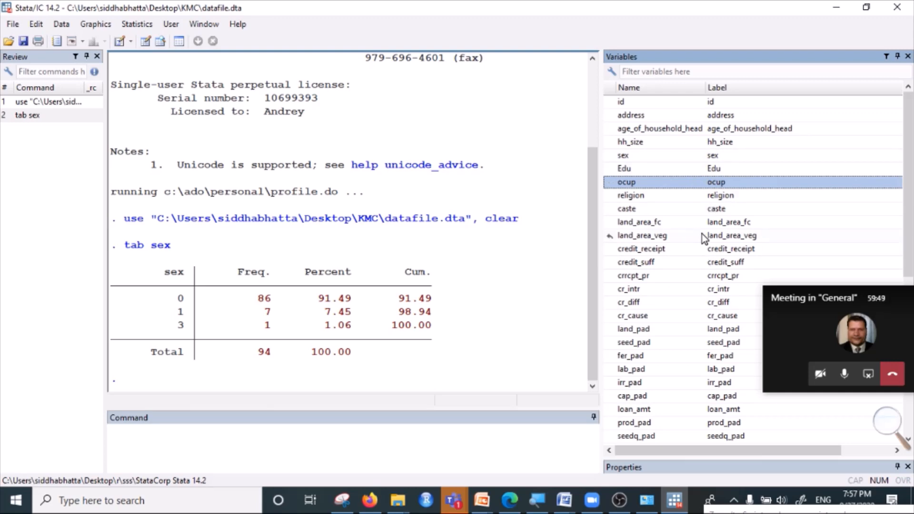
pyautogui.scroll(-7, 614, 207)
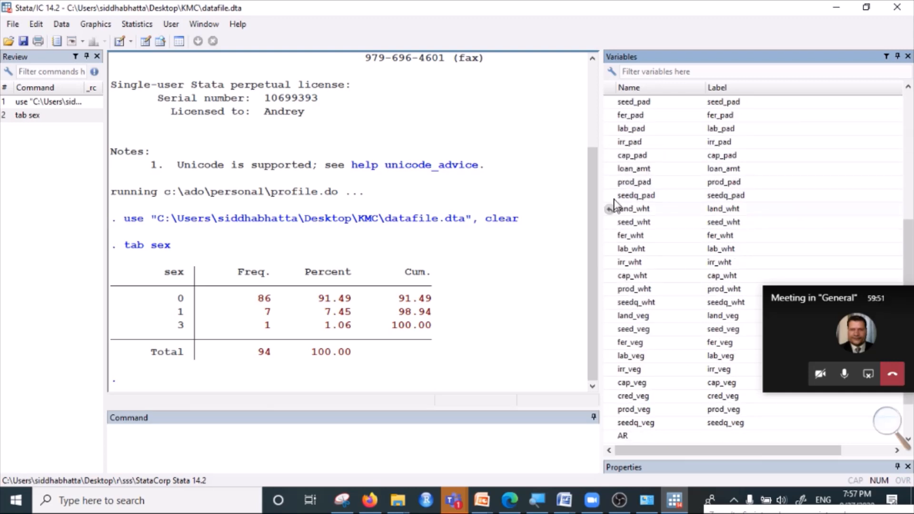
pyautogui.scroll(7, 659, 243)
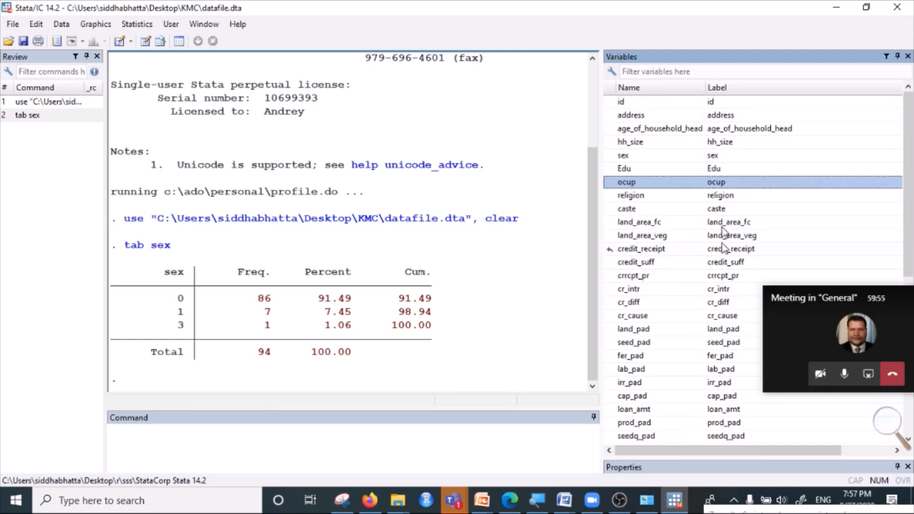
# Narrow the Variables pane to enlarge the results area and place the cursor in the Command window
pyautogui.click(600, 124)
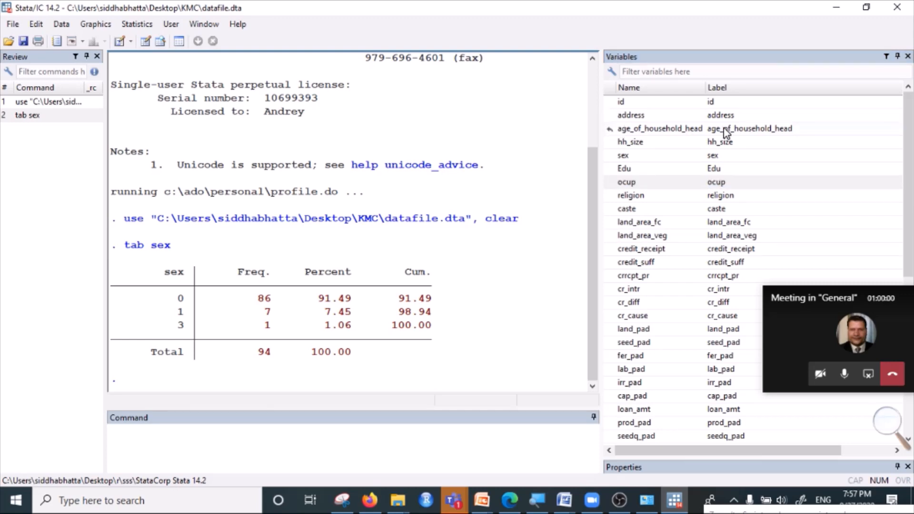
pyautogui.moveTo(600, 131); pyautogui.dragTo(831, 131)
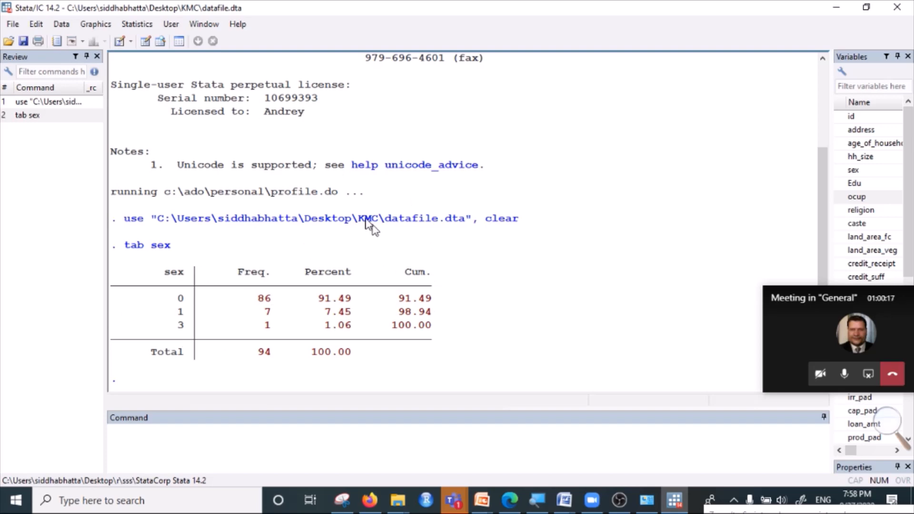
pyautogui.click(219, 442)
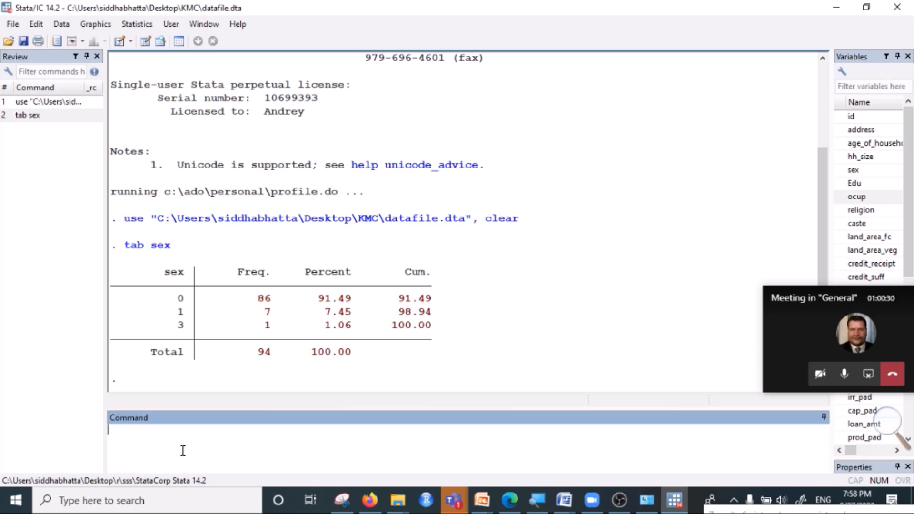
# Magnify the screen to examine the menus, Review list, results and Command window, and return the magnification to 100%
pyautogui.click(888, 422)
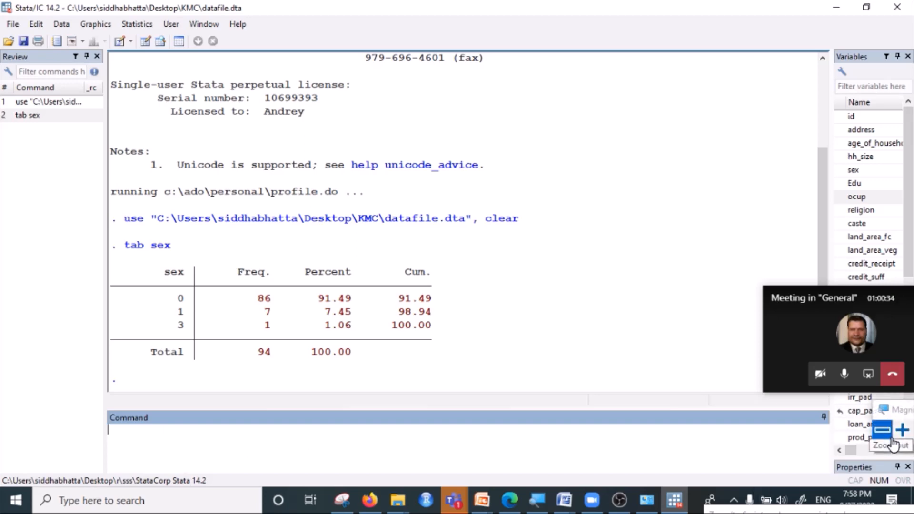
pyautogui.click(903, 430)
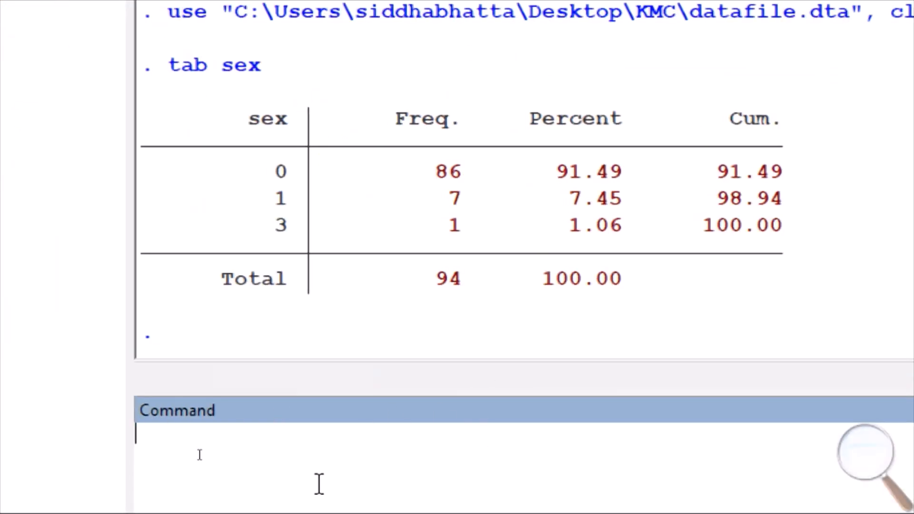
pyautogui.scroll(3, 470, 292)
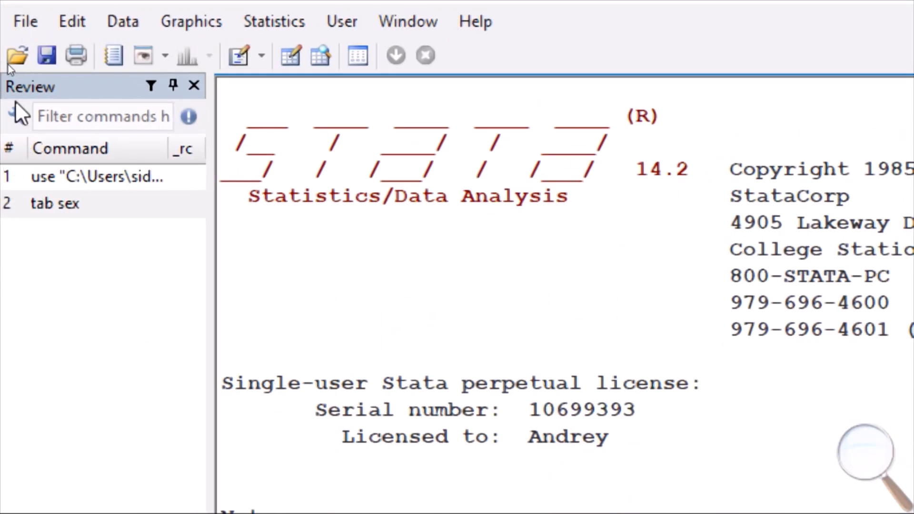
pyautogui.scroll(-1, 758, 296)
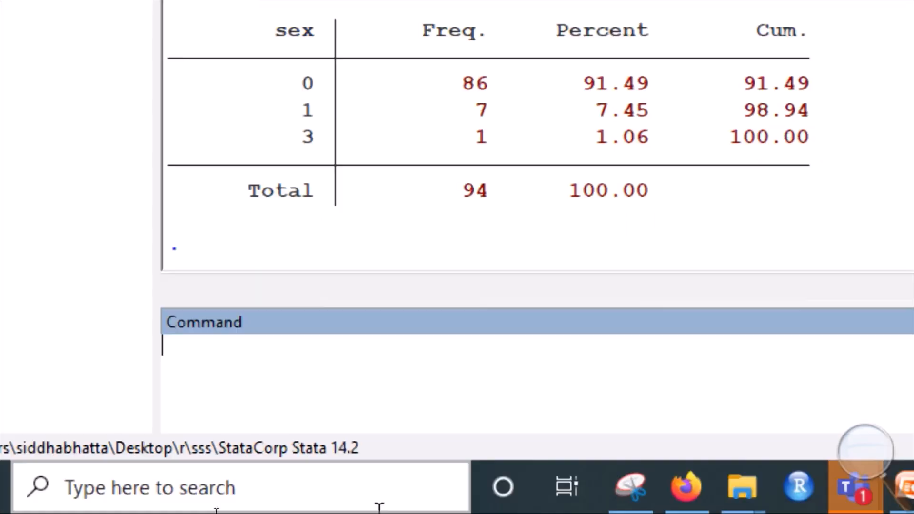
pyautogui.click(876, 465)
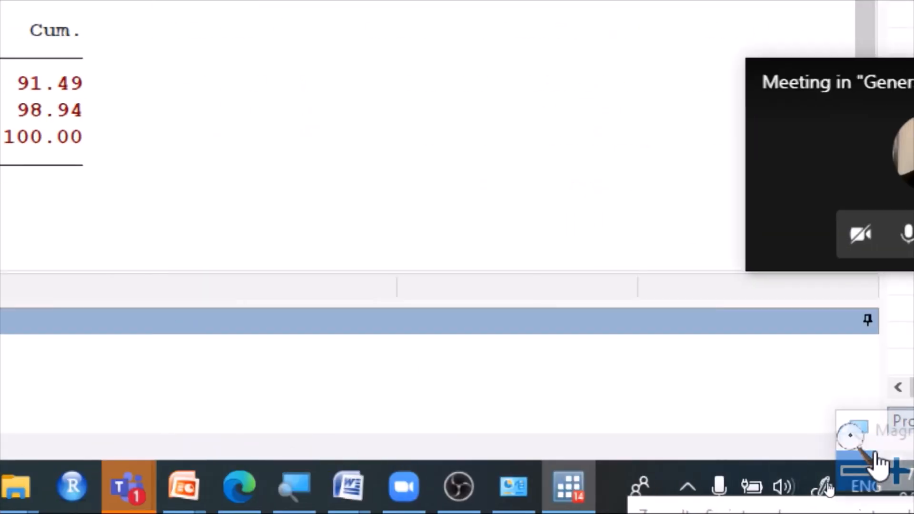
pyautogui.click(867, 486)
pyautogui.click(482, 462)
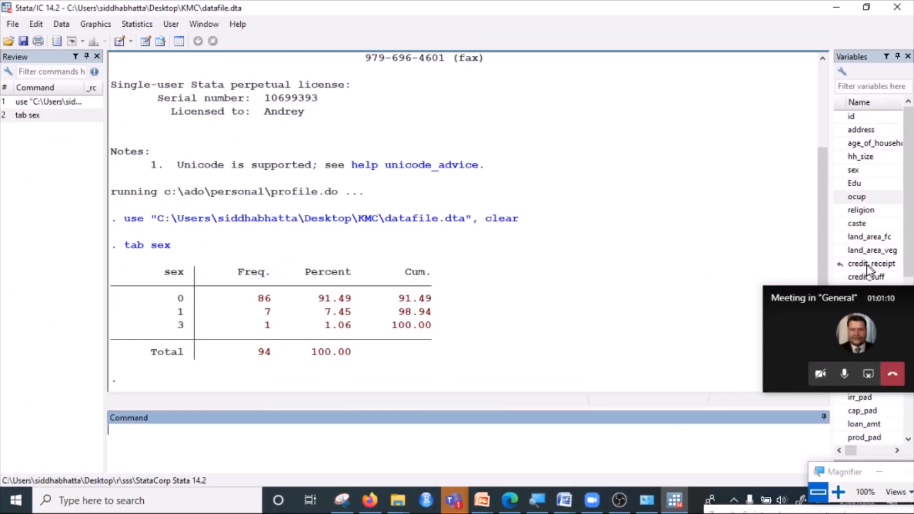
# Move the meeting window off the variable list, run the command "tab religion" and highlight its output
pyautogui.moveTo(844, 298); pyautogui.dragTo(884, 325)
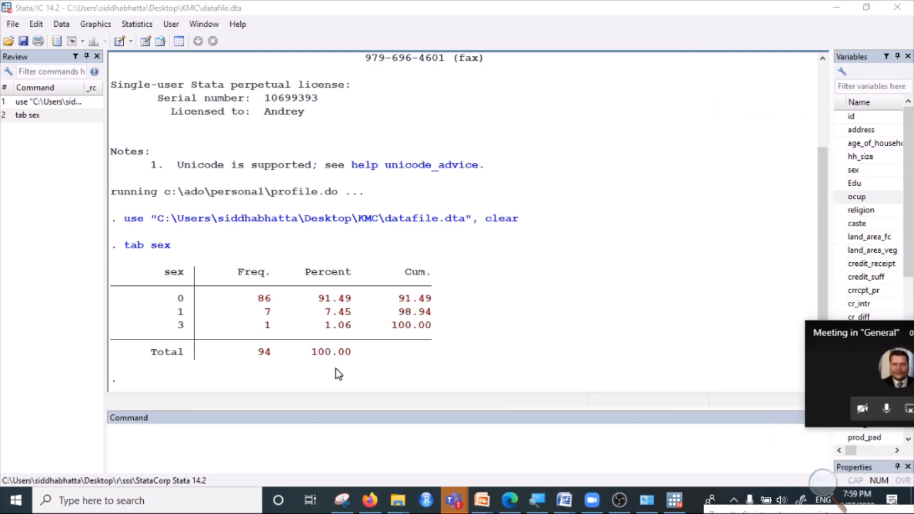
pyautogui.click(123, 439)
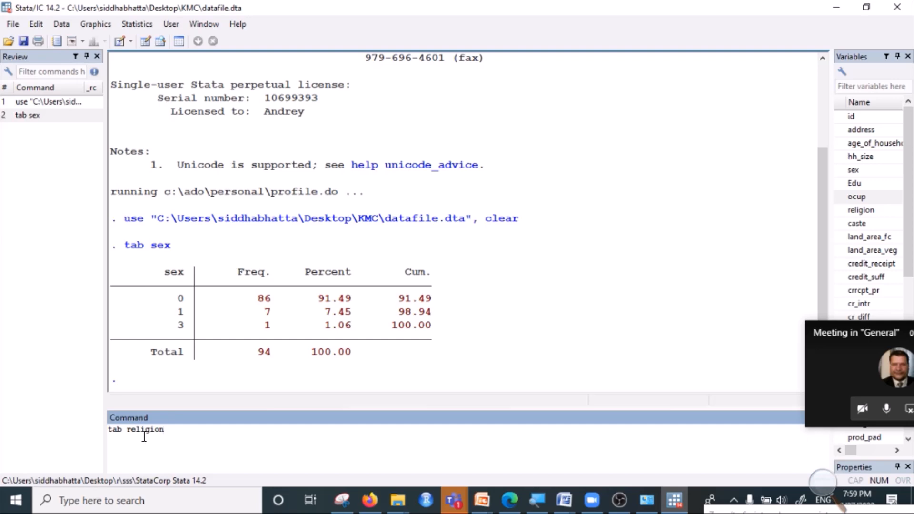
pyautogui.press('Return')
pyautogui.moveTo(120, 224); pyautogui.dragTo(468, 388)
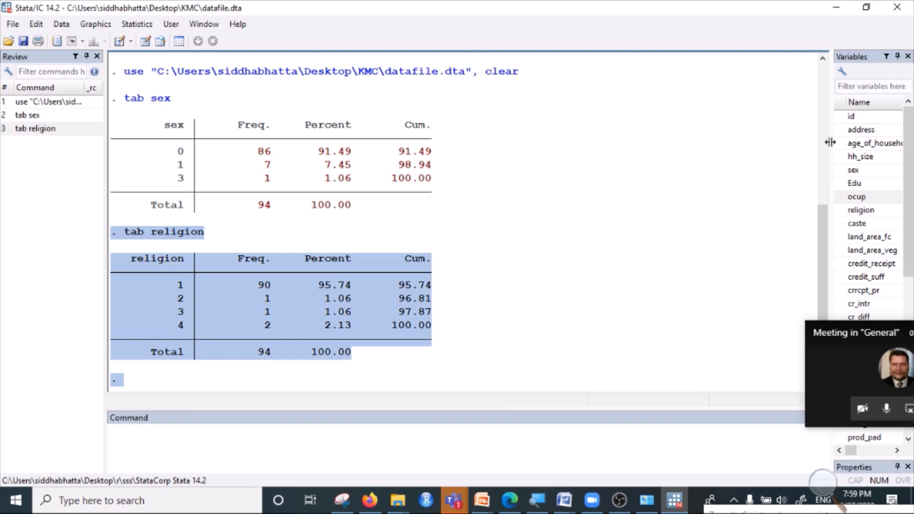
# Widen the Variables and Review panes, and highlight the sex and religion frequency tables in the results
pyautogui.moveTo(831, 143); pyautogui.dragTo(750, 139)
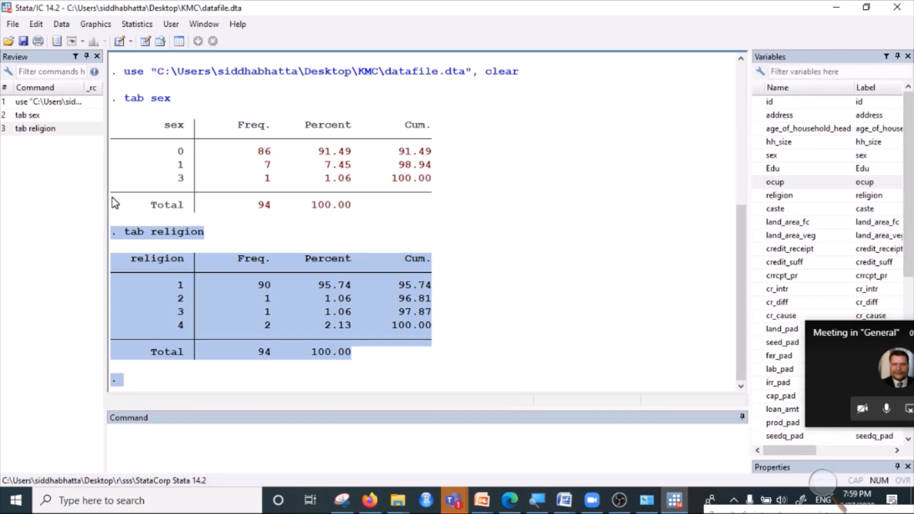
pyautogui.moveTo(107, 194); pyautogui.dragTo(146, 198)
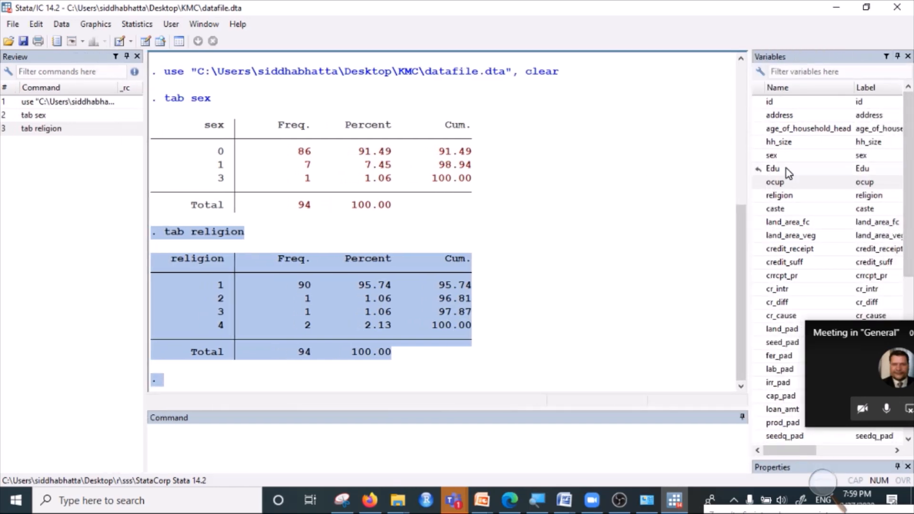
pyautogui.scroll(-7, 810, 205)
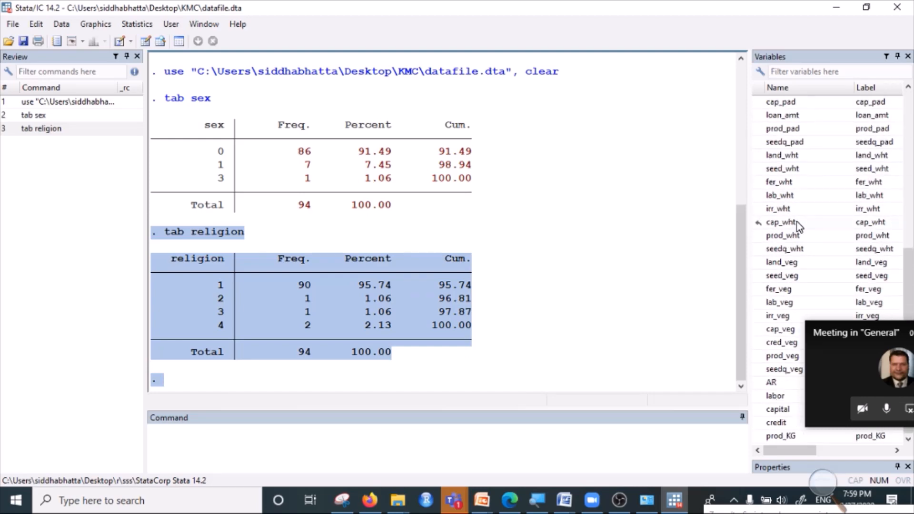
pyautogui.scroll(7, 817, 200)
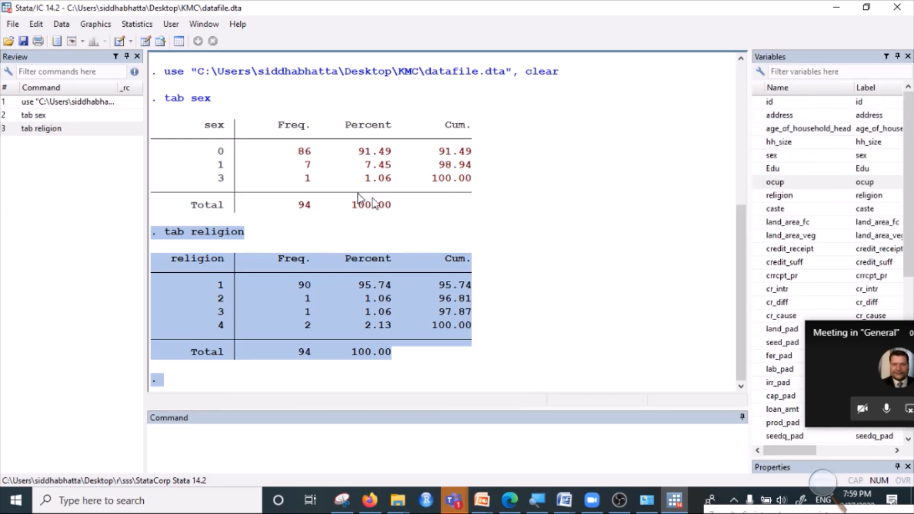
pyautogui.moveTo(218, 103); pyautogui.dragTo(579, 361)
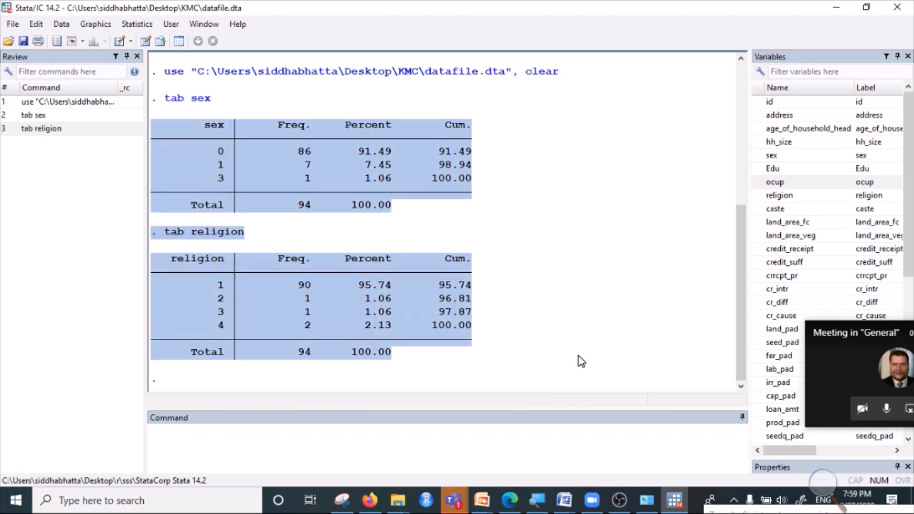
# Run the command "tab sex Edu" to cross-tabulate sex by education, picking both variables from the variable list
pyautogui.click(270, 436)
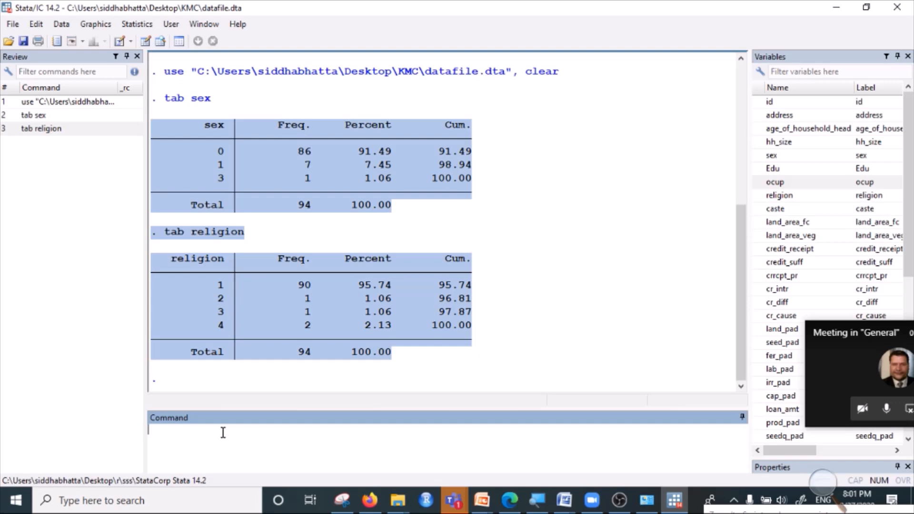
pyautogui.write('tab')
pyautogui.click(772, 156)
pyautogui.click(772, 169)
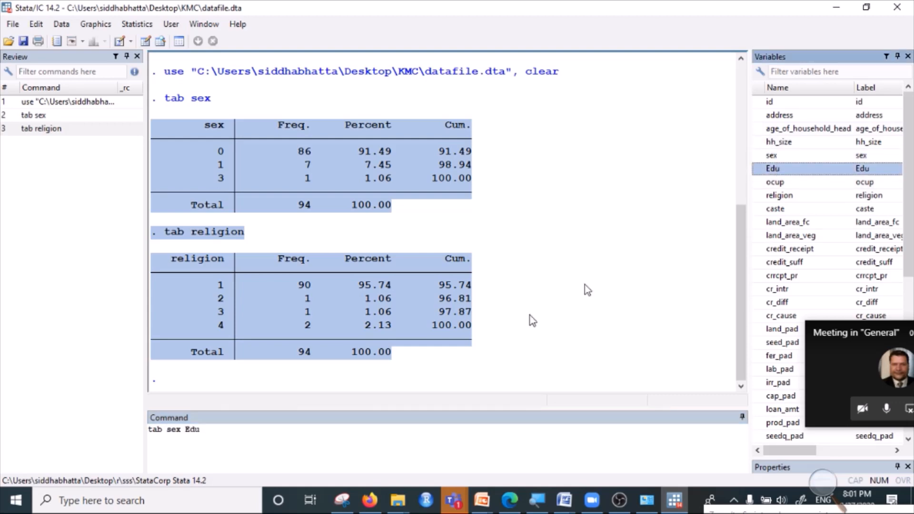
pyautogui.click(241, 432)
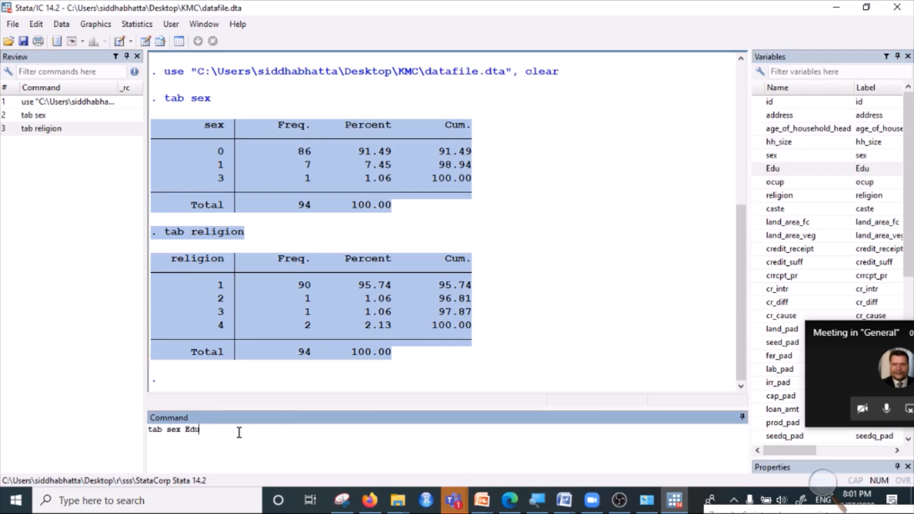
pyautogui.press('Return')
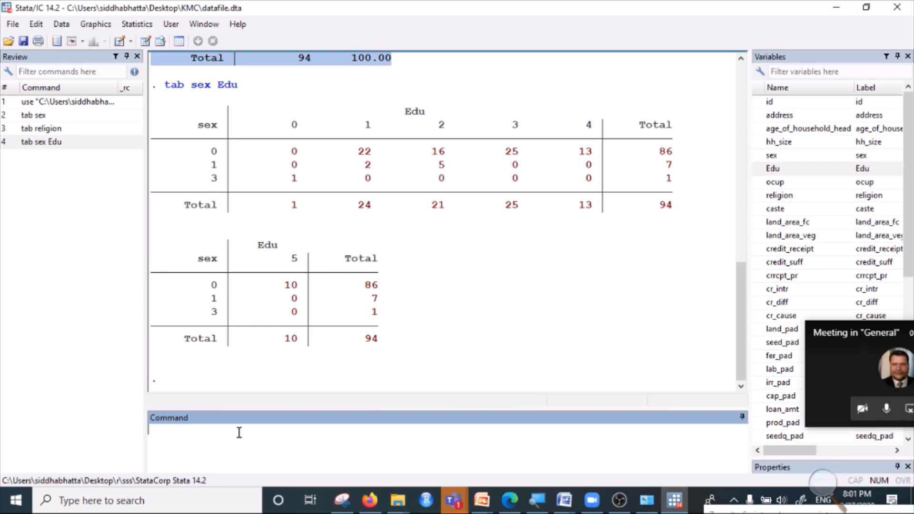
# Copy "tab sex Edu" from the results, run it as "tab sex Edu, row" for row percentages, and display the remaining output
pyautogui.scroll(3, 257, 293)
pyautogui.moveTo(160, 210); pyautogui.dragTo(250, 213)
pyautogui.hotkey('ctrl', 'c')
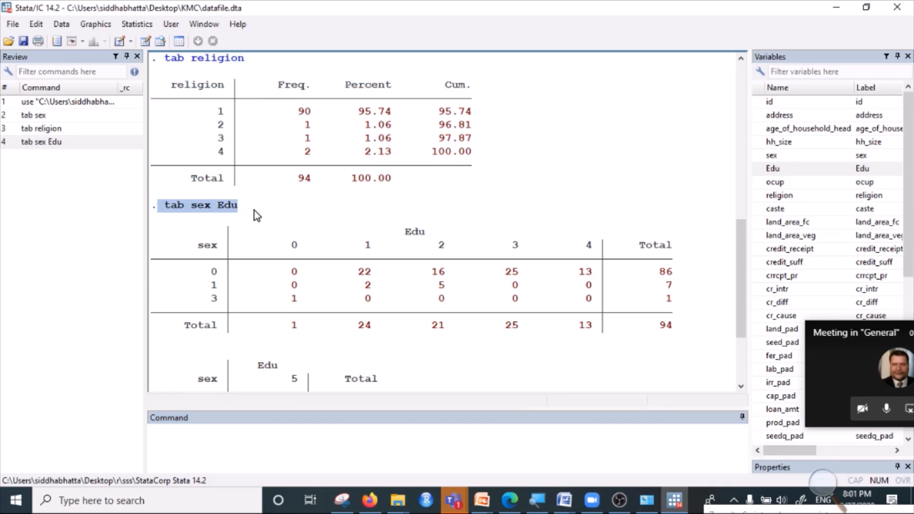
pyautogui.click(182, 437)
pyautogui.hotkey('ctrl', 'v')
pyautogui.write(', row')
pyautogui.press('Return')
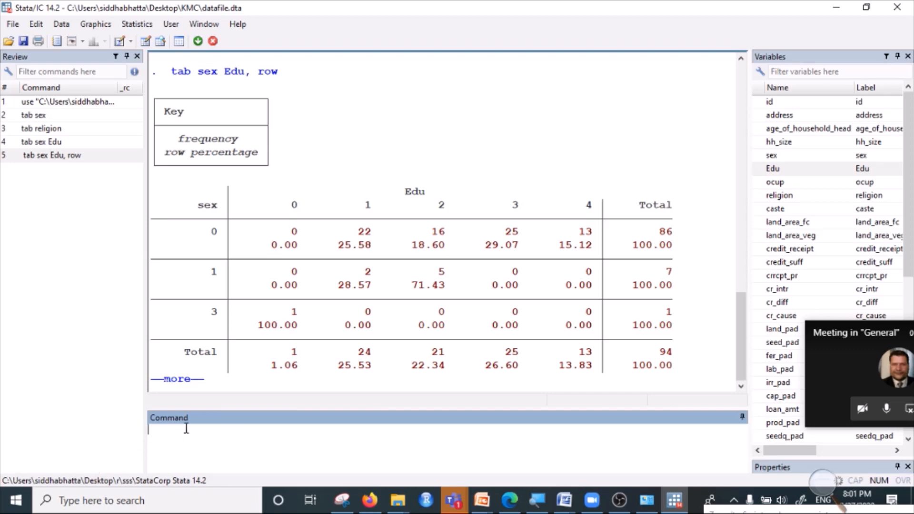
pyautogui.press('space')
pyautogui.write('a')
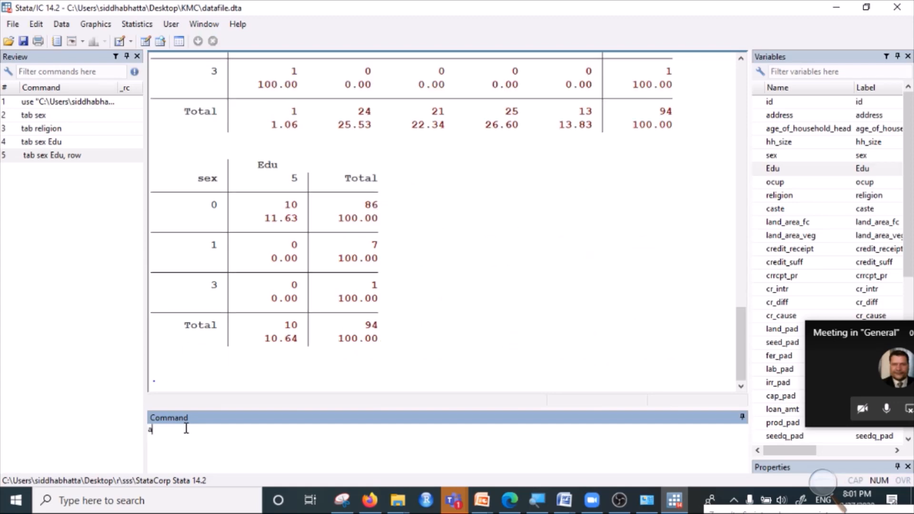
# Run the command "tab caste" to produce a one-way frequency table of caste
pyautogui.press('BackSpace')
pyautogui.write('tab')
pyautogui.click(793, 208)
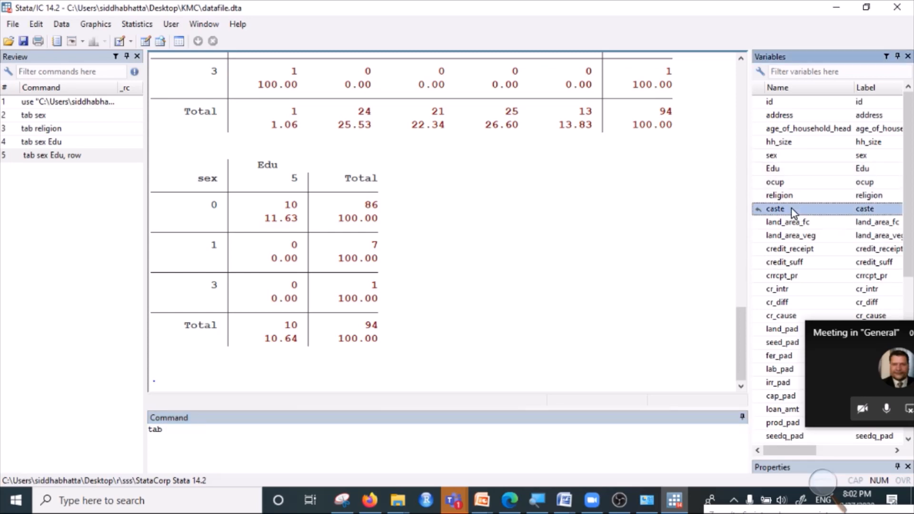
pyautogui.click(237, 433)
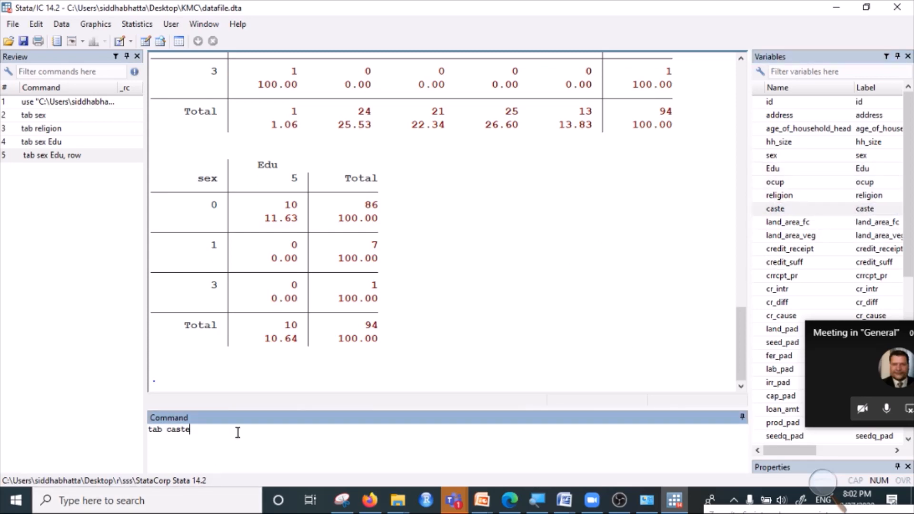
pyautogui.press('BackSpace')
pyautogui.press('BackSpace')
pyautogui.press('BackSpace')
pyautogui.press('BackSpace')
pyautogui.press('BackSpace')
pyautogui.write('caste')
pyautogui.press('Return')
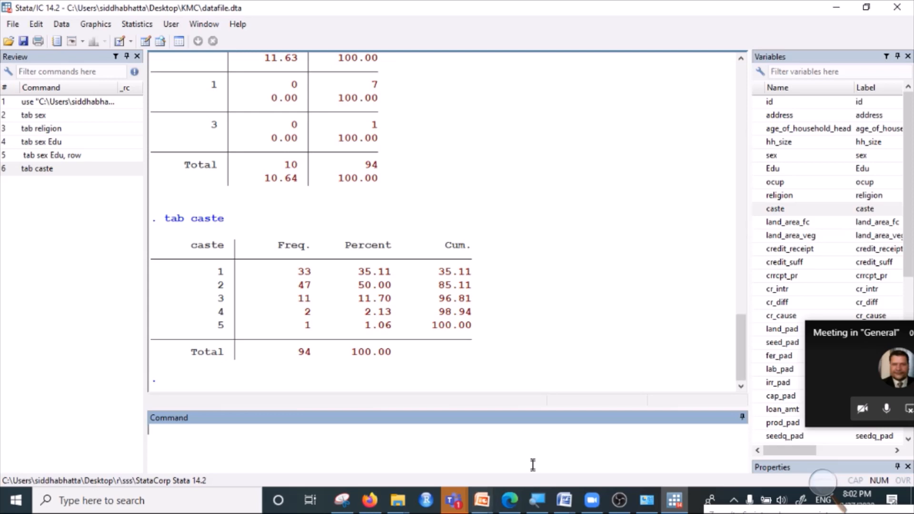
# Reposition the meeting window to uncover the upper variable list, and narrow the Review pane to widen the results area
pyautogui.moveTo(870, 337); pyautogui.dragTo(770, 183)
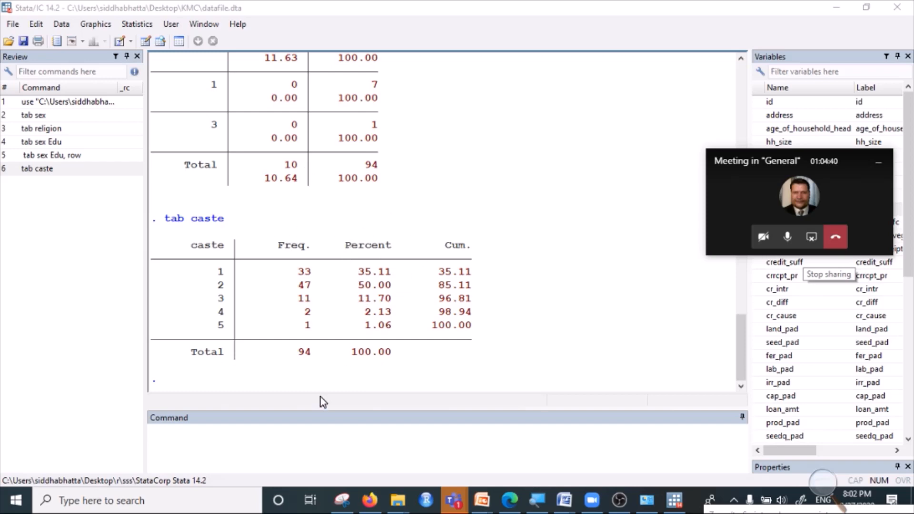
pyautogui.click(274, 447)
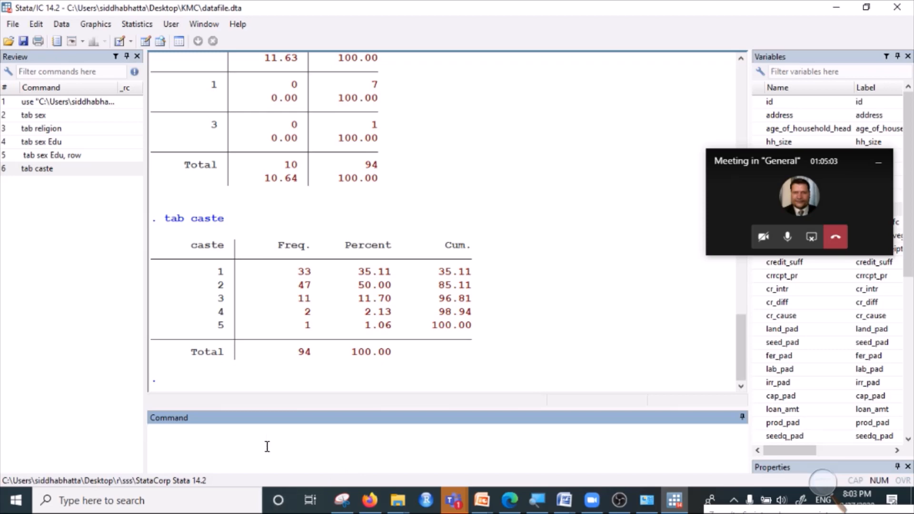
pyautogui.moveTo(779, 161); pyautogui.dragTo(785, 310)
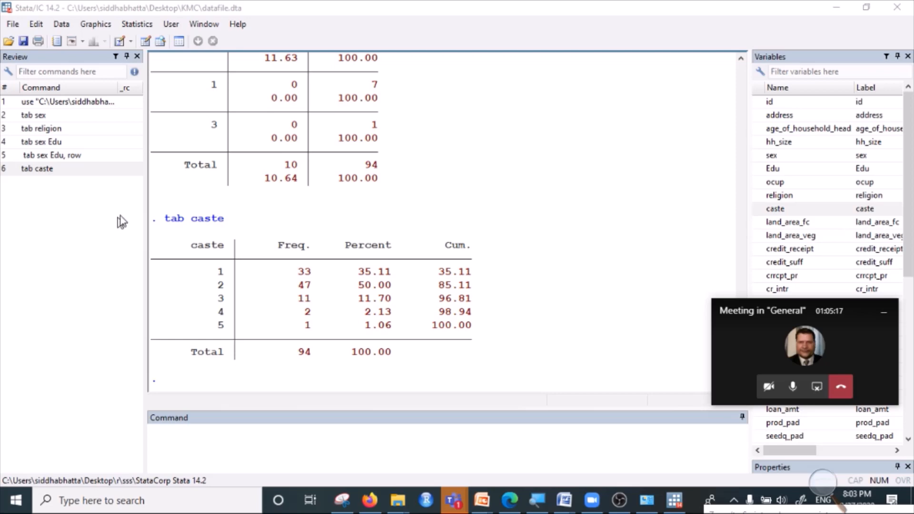
pyautogui.moveTo(147, 204); pyautogui.dragTo(63, 199)
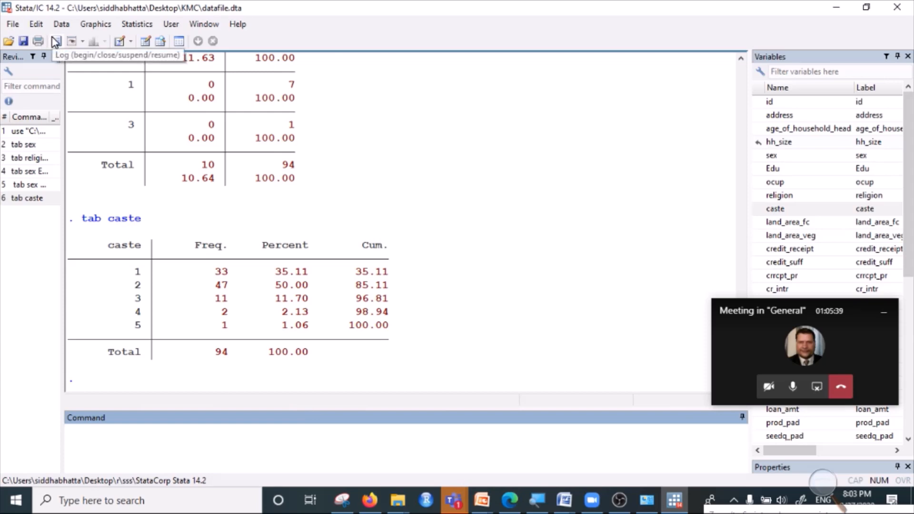
pyautogui.click(95, 25)
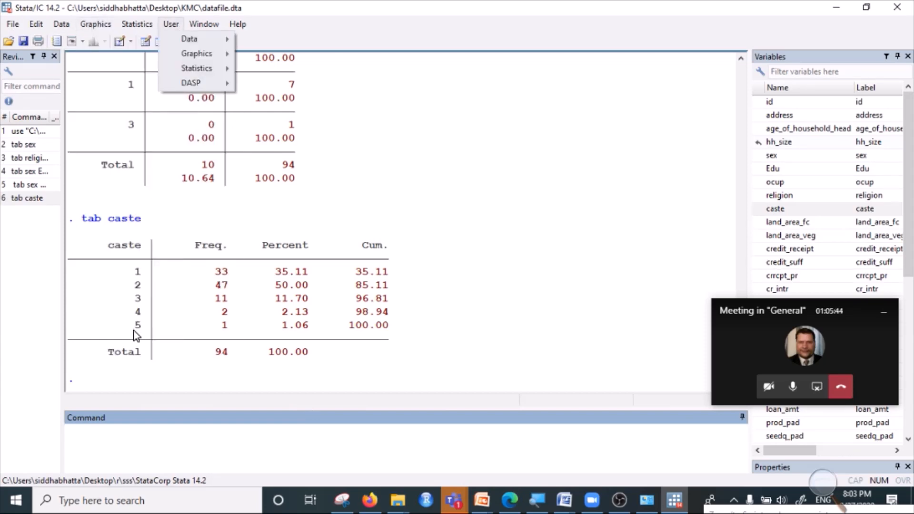
pyautogui.moveTo(138, 23)
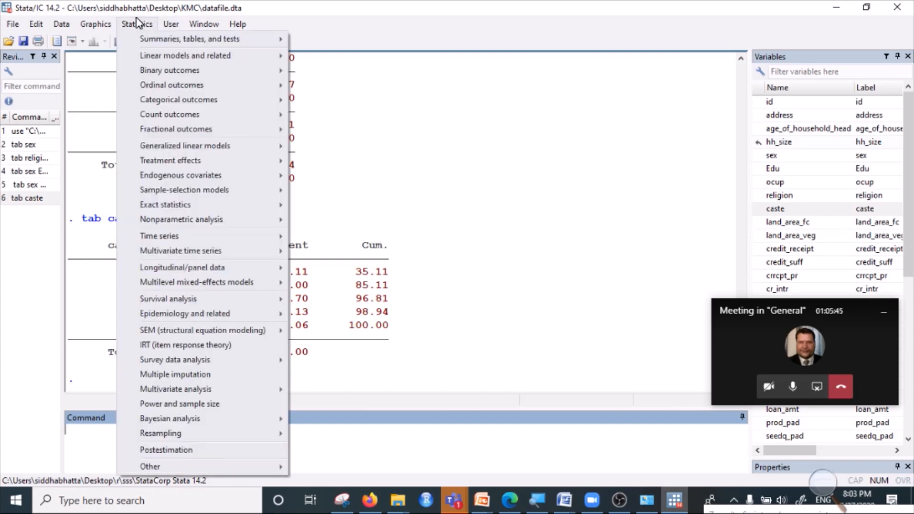
pyautogui.moveTo(235, 40)
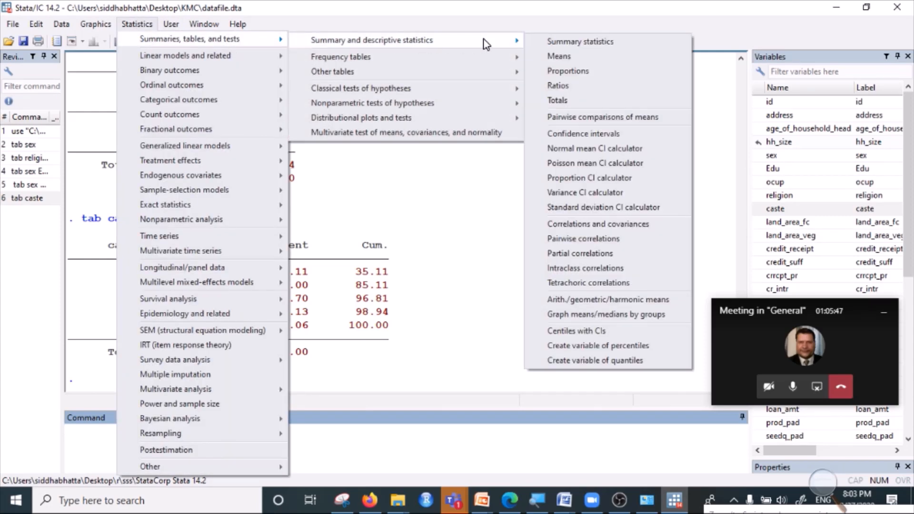
pyautogui.click(345, 444)
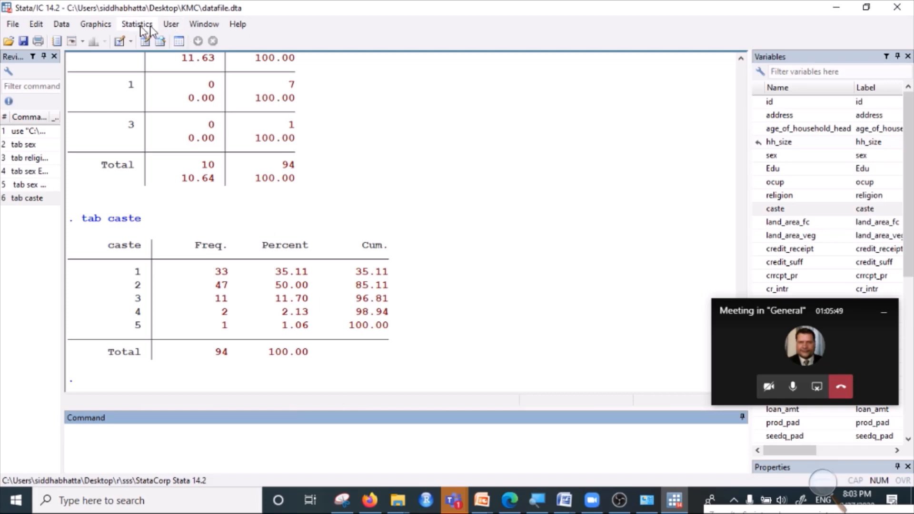
# Create a one-way frequency table with sex as the categorical variable, using the tabulate dialog instead of a written command
pyautogui.click(128, 24)
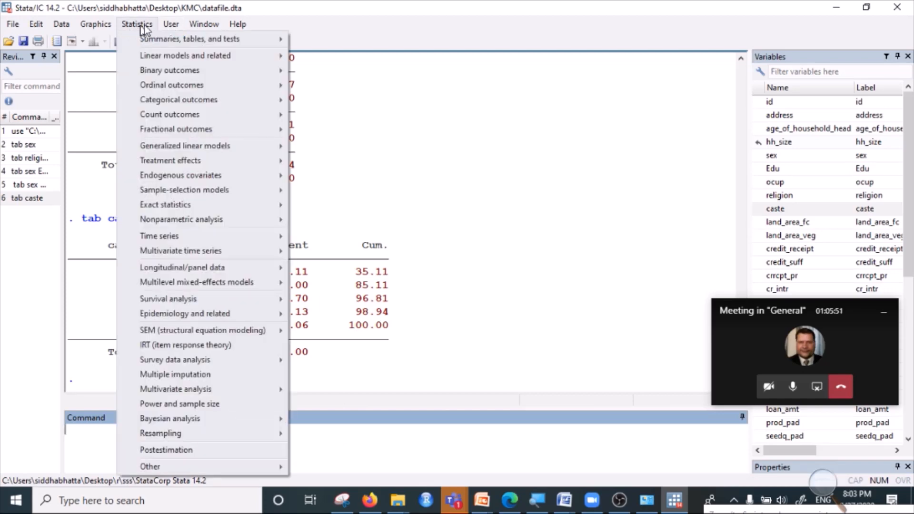
pyautogui.click(134, 26)
pyautogui.click(141, 24)
pyautogui.moveTo(133, 43)
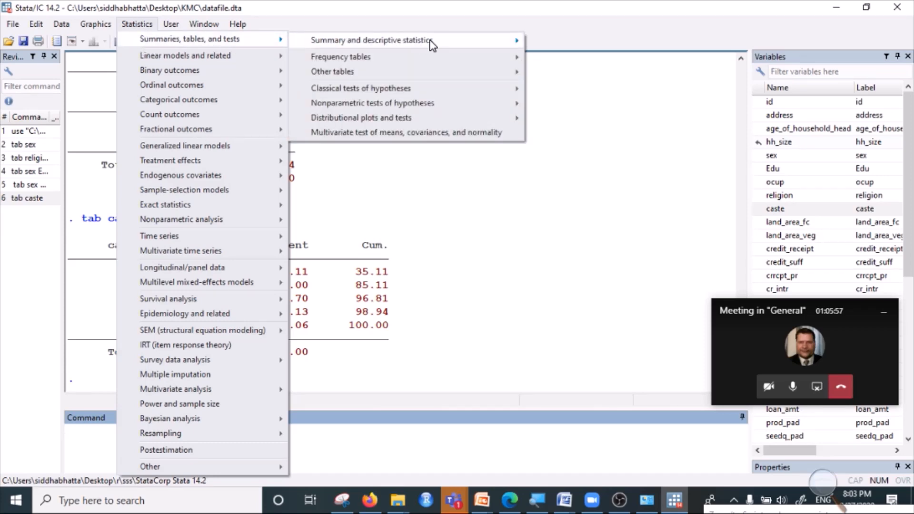
pyautogui.moveTo(436, 62)
pyautogui.click(578, 58)
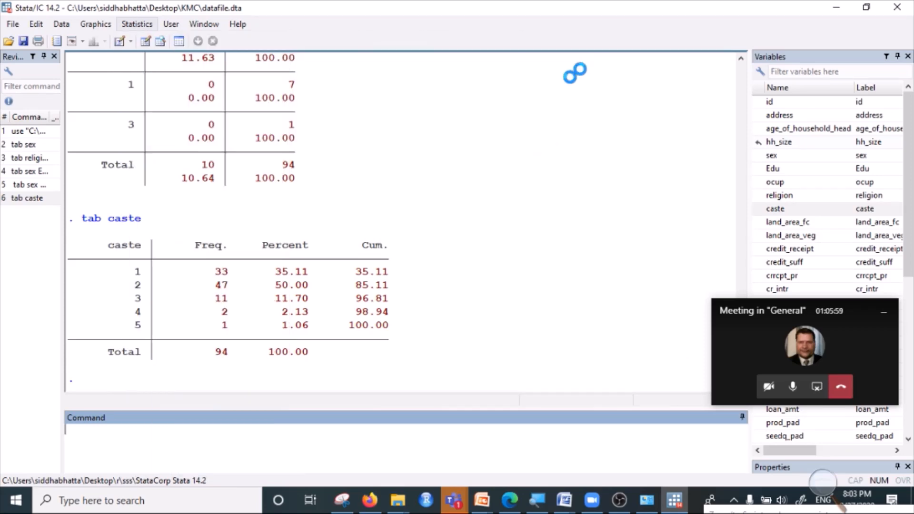
pyautogui.click(420, 206)
pyautogui.click(379, 254)
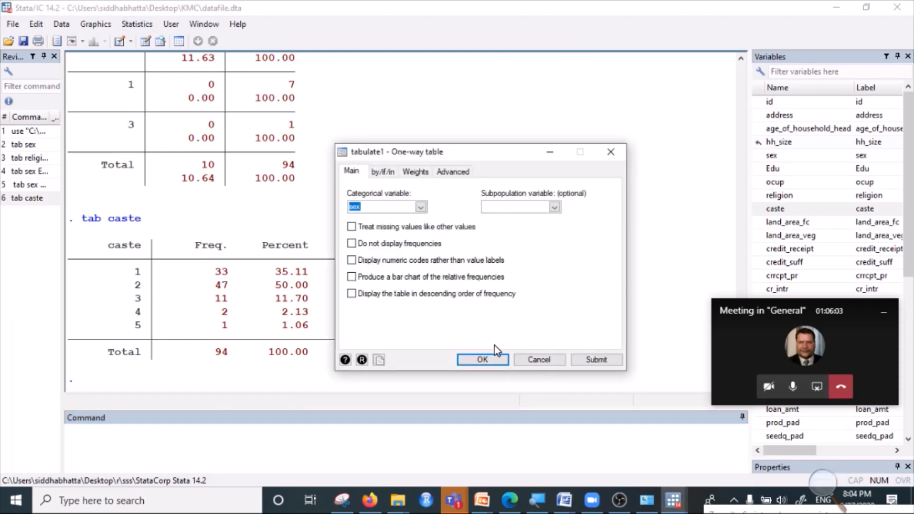
pyautogui.click(487, 361)
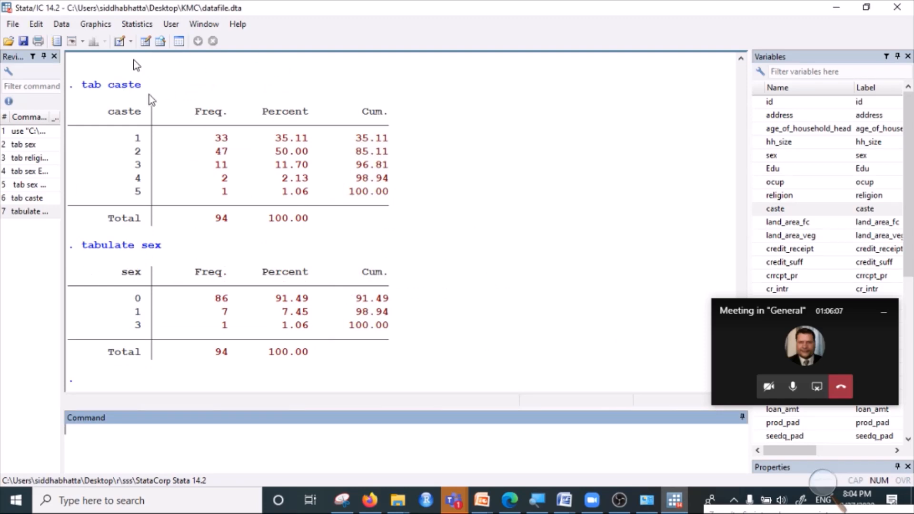
# Create a bar chart of the mean of hh_size through the bar chart dialog, and close the resulting graph window
pyautogui.click(135, 24)
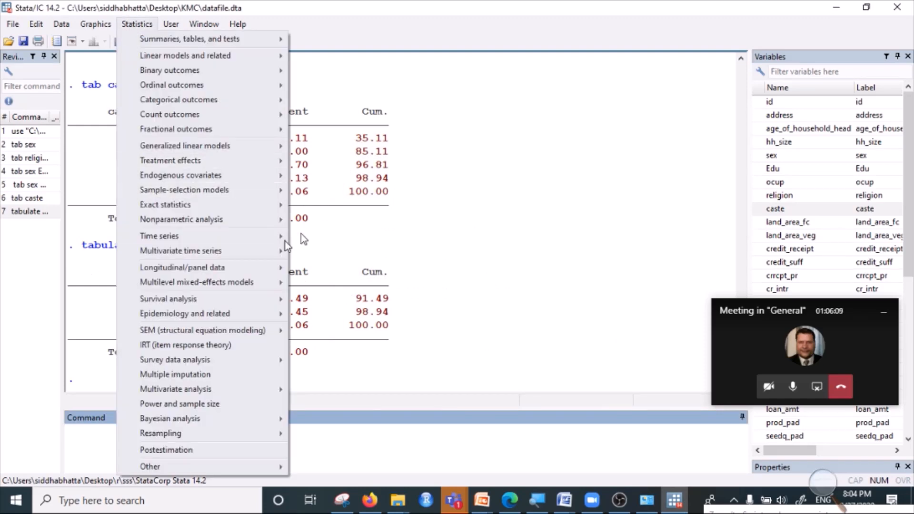
pyautogui.click(525, 139)
pyautogui.click(95, 23)
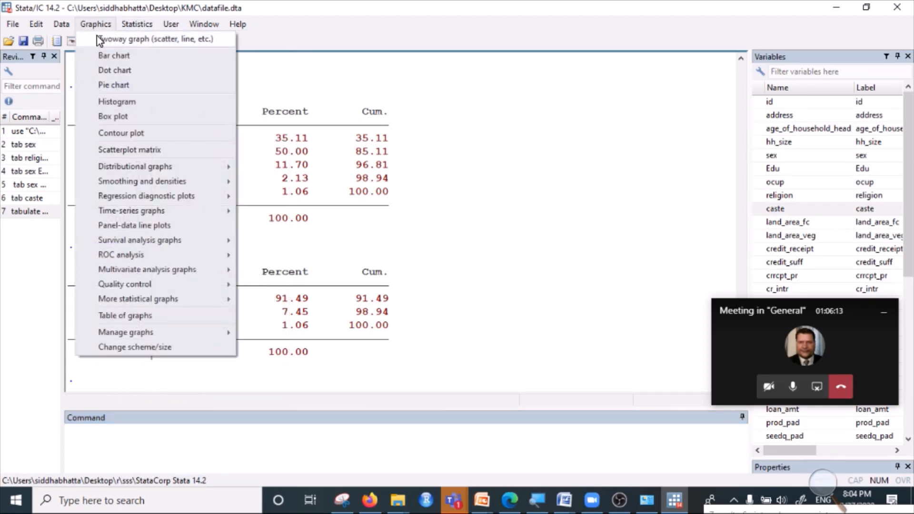
pyautogui.click(115, 56)
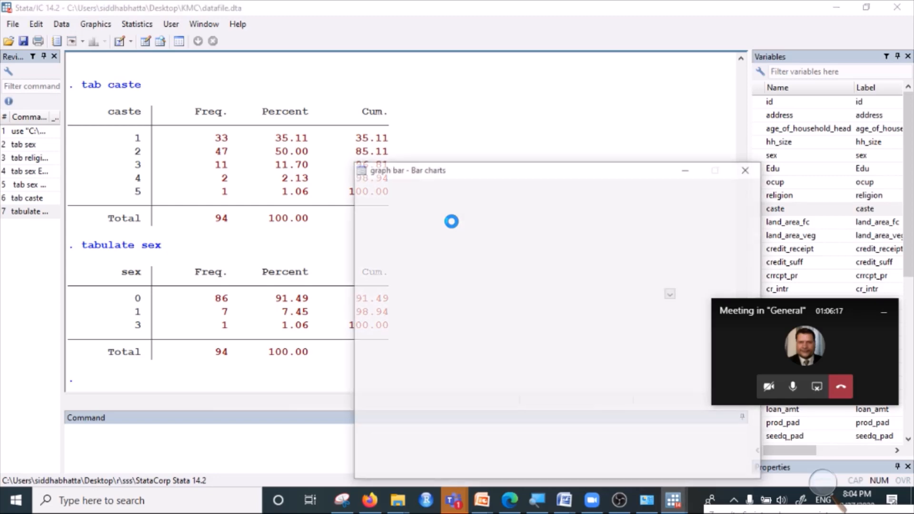
pyautogui.moveTo(481, 170); pyautogui.dragTo(393, 77)
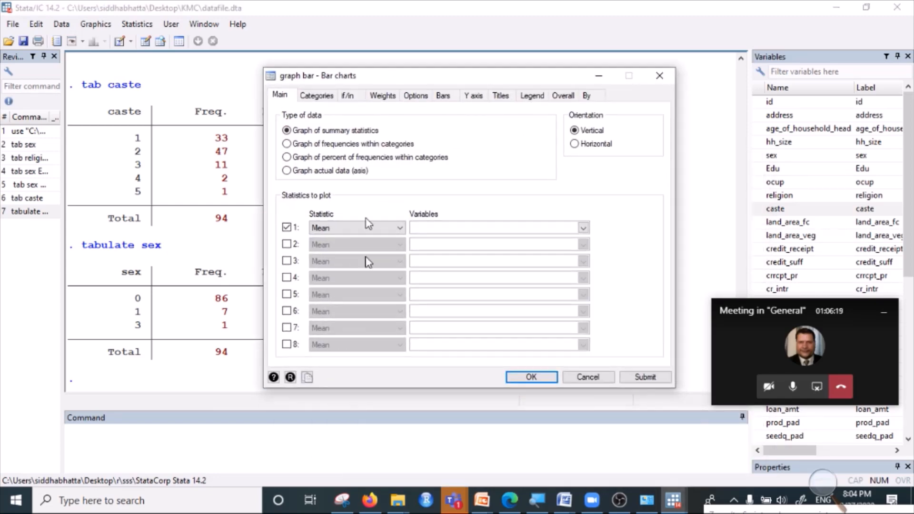
pyautogui.click(375, 228)
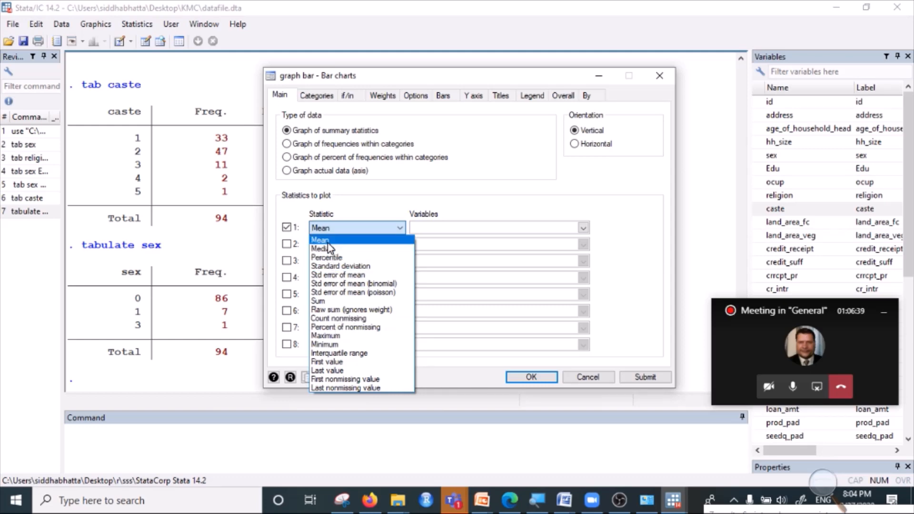
pyautogui.click(320, 240)
pyautogui.click(584, 227)
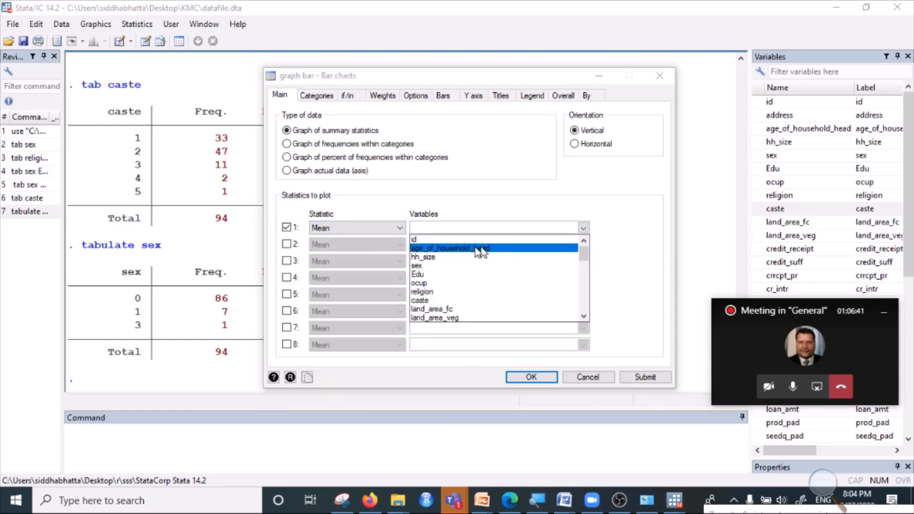
pyautogui.click(444, 262)
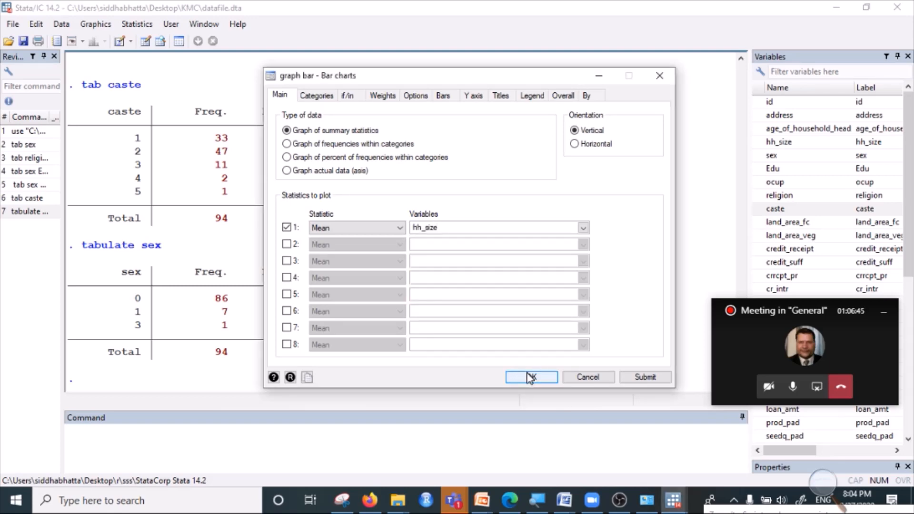
pyautogui.click(531, 378)
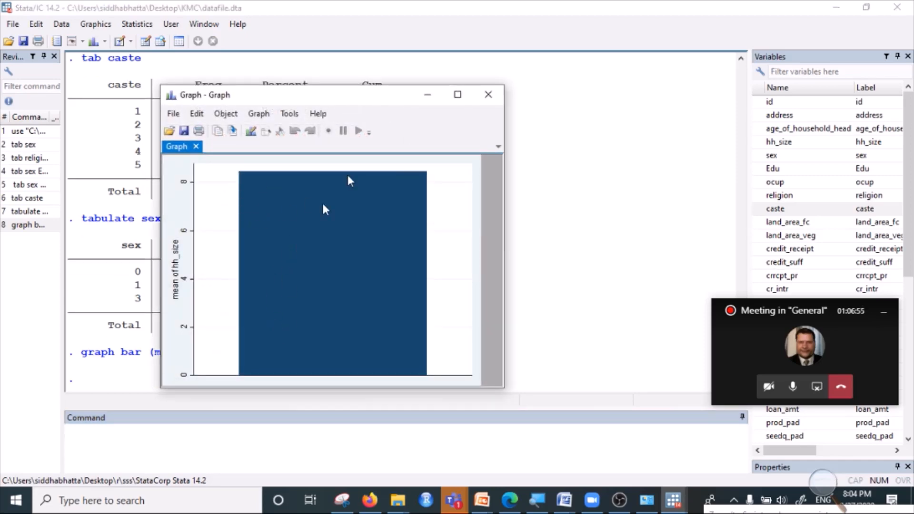
pyautogui.click(488, 94)
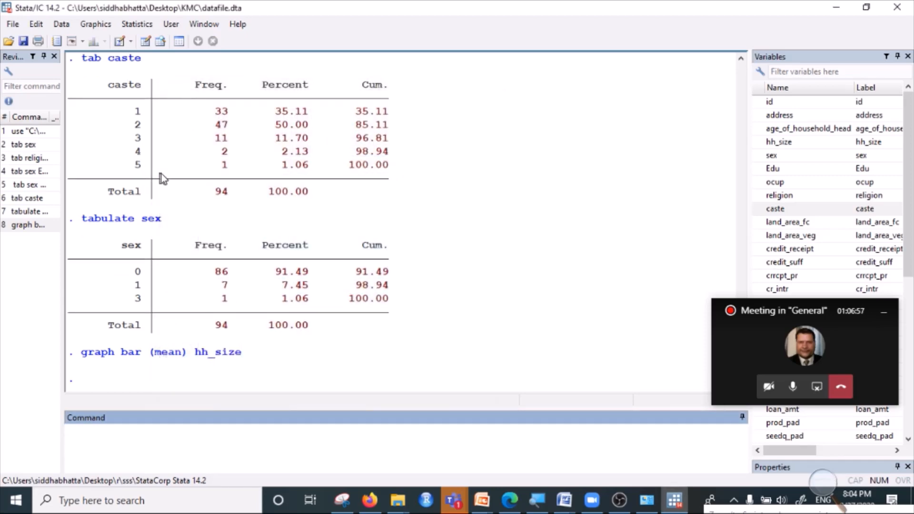
# Look back at the sex-by-education row percentages and browse the available graph types and summary and descriptive statistics commands
pyautogui.scroll(15, 192, 235)
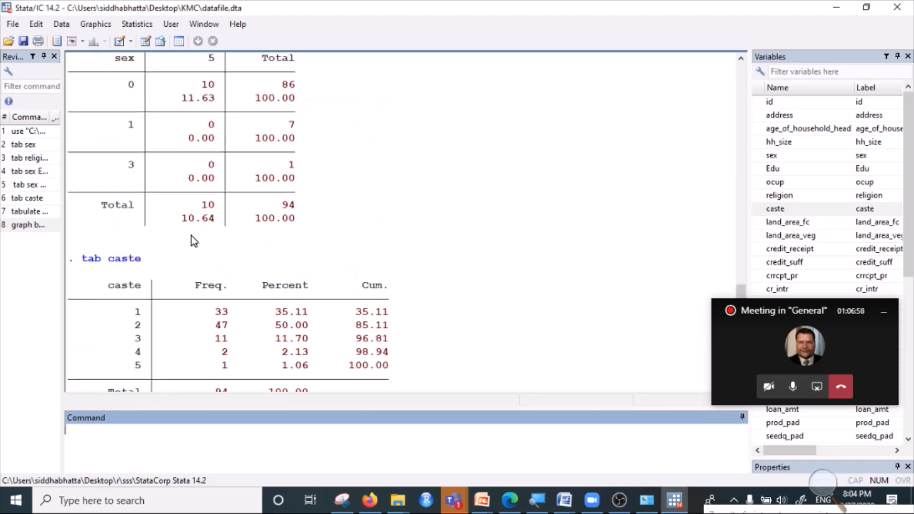
pyautogui.click(170, 25)
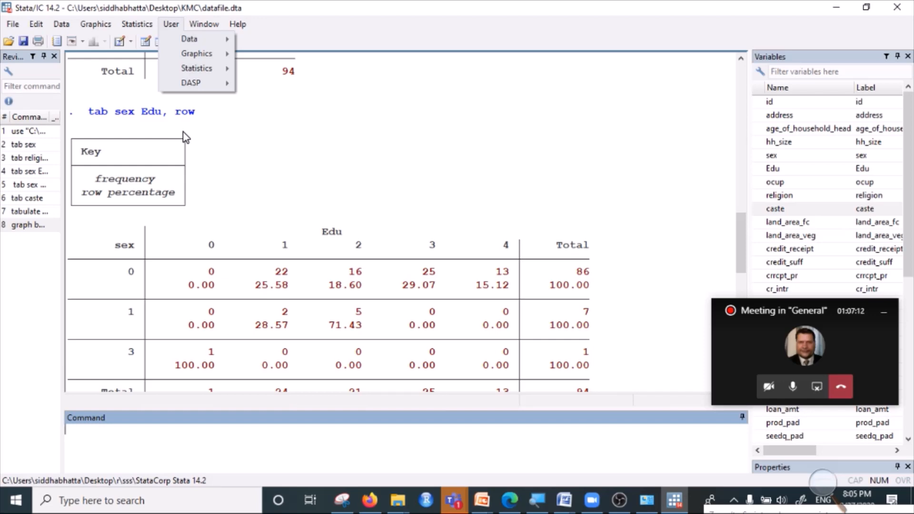
pyautogui.click(95, 25)
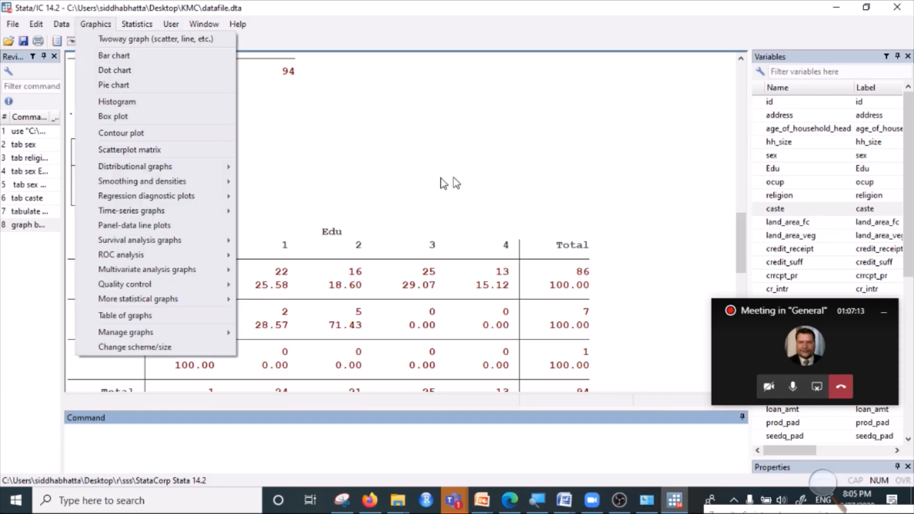
pyautogui.click(76, 442)
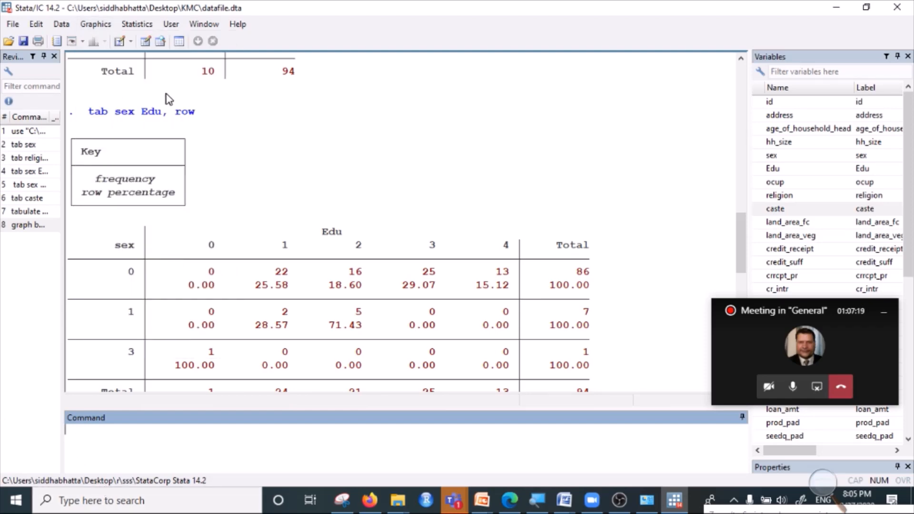
pyautogui.click(145, 24)
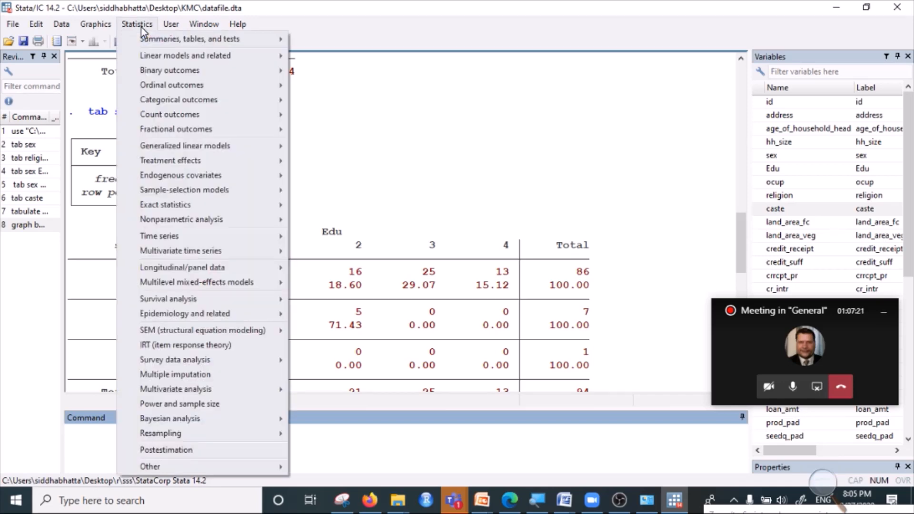
pyautogui.click(139, 26)
pyautogui.click(138, 23)
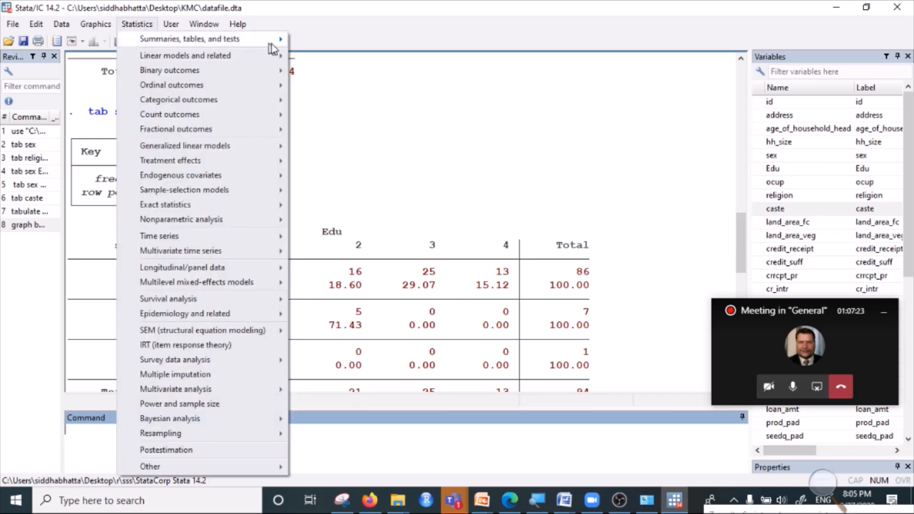
pyautogui.moveTo(266, 44)
pyautogui.moveTo(353, 45)
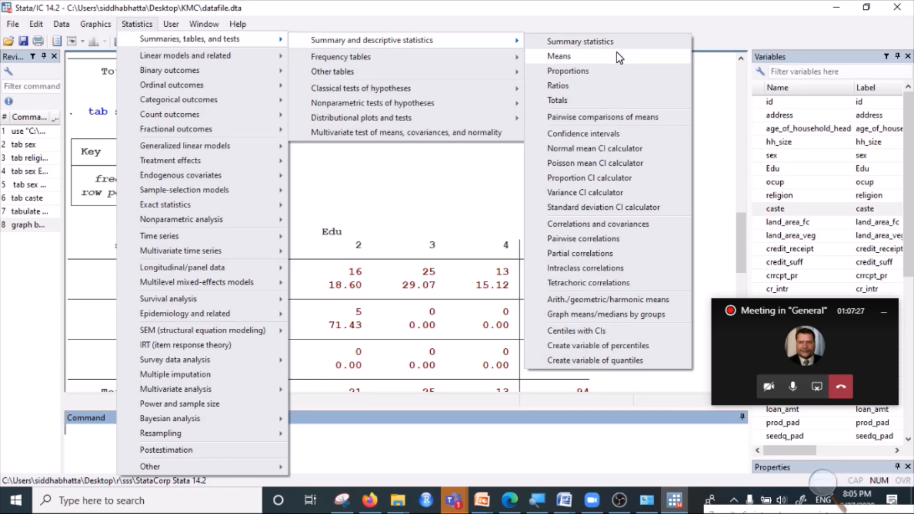
# Run the command "sum hh_size" to get summary statistics of household size, picking the variable from the variable list
pyautogui.click(347, 442)
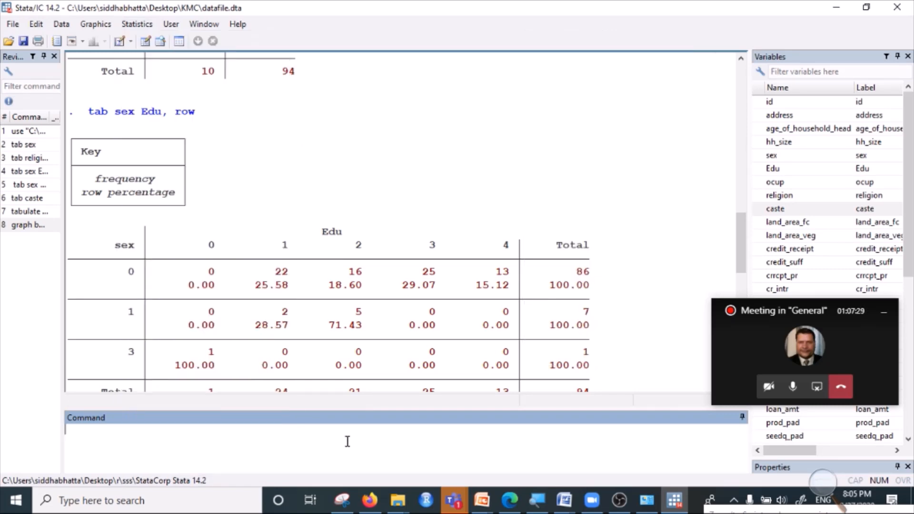
pyautogui.write('sum')
pyautogui.doubleClick(789, 142)
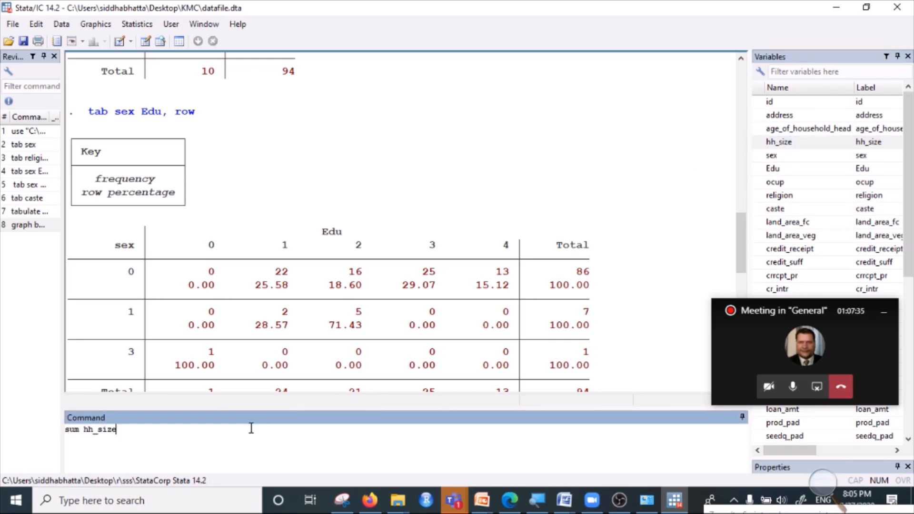
pyautogui.press('Return')
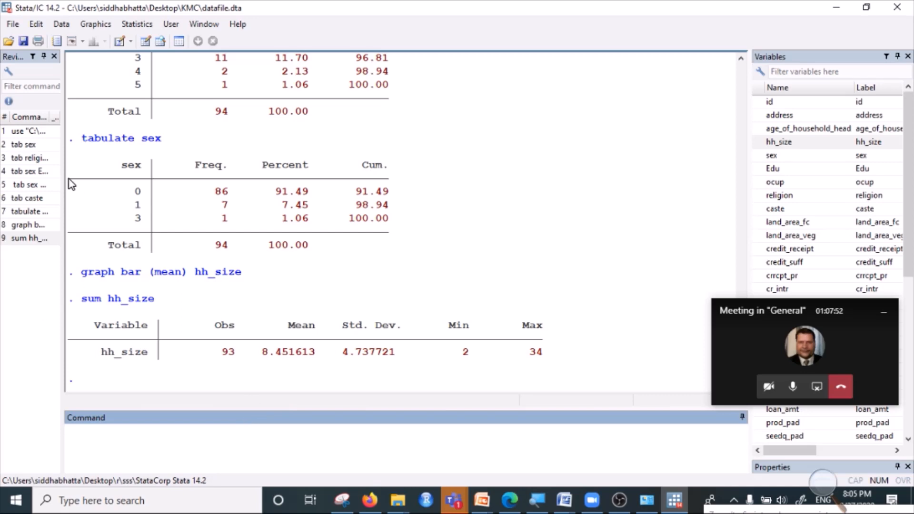
# Widen the Review pane and open the do-file day 4.do from the KMC folder
pyautogui.moveTo(64, 174); pyautogui.dragTo(108, 188)
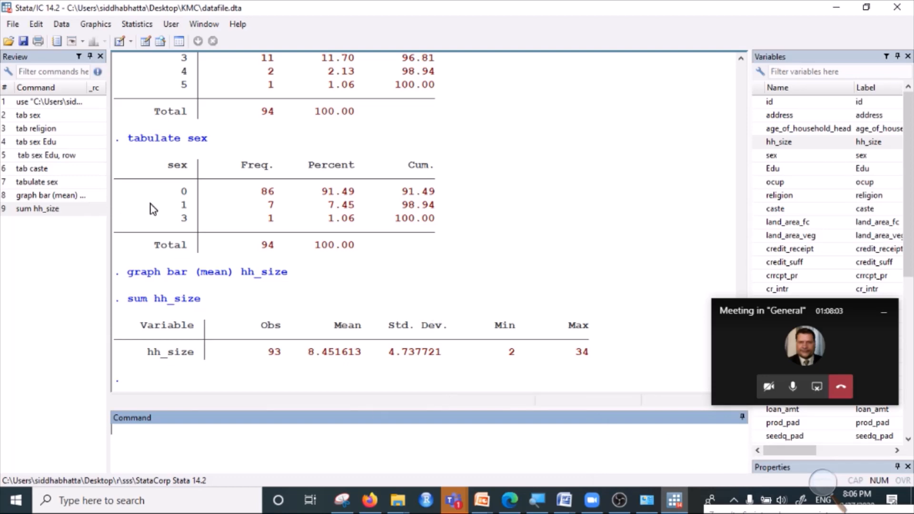
pyautogui.click(13, 24)
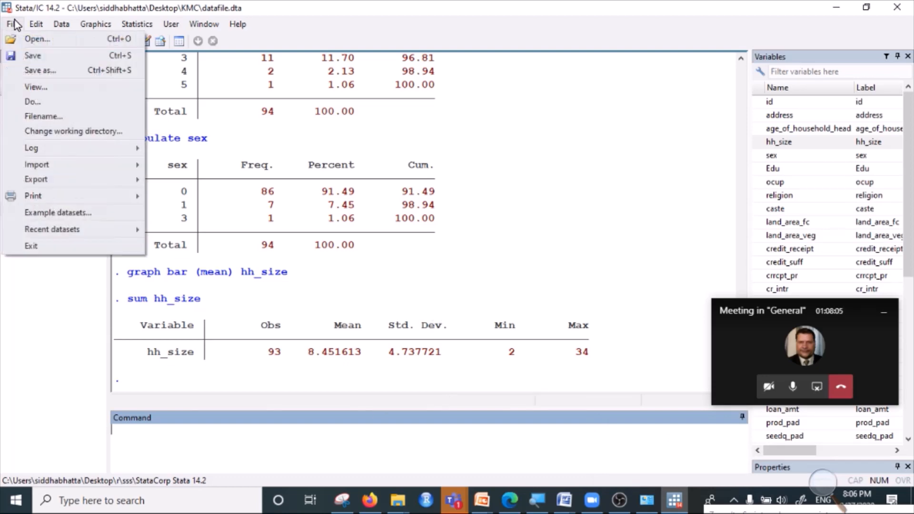
pyautogui.click(29, 40)
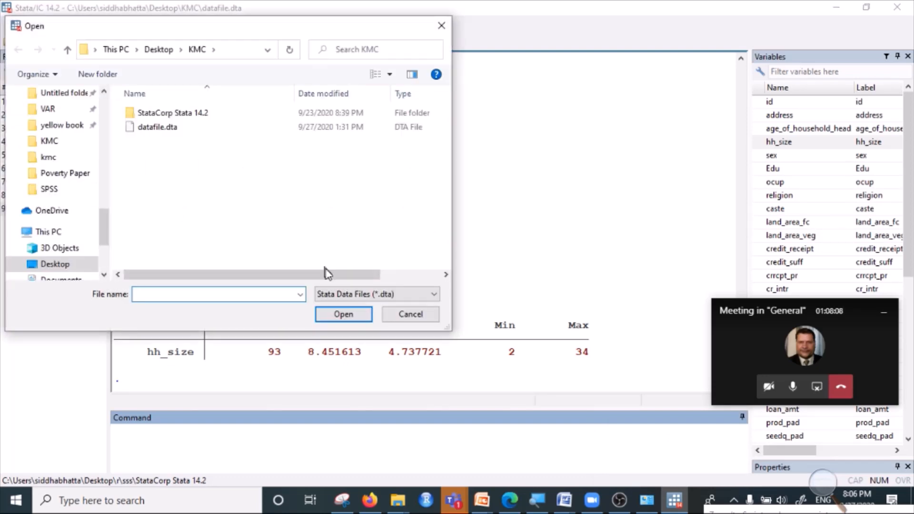
pyautogui.click(353, 297)
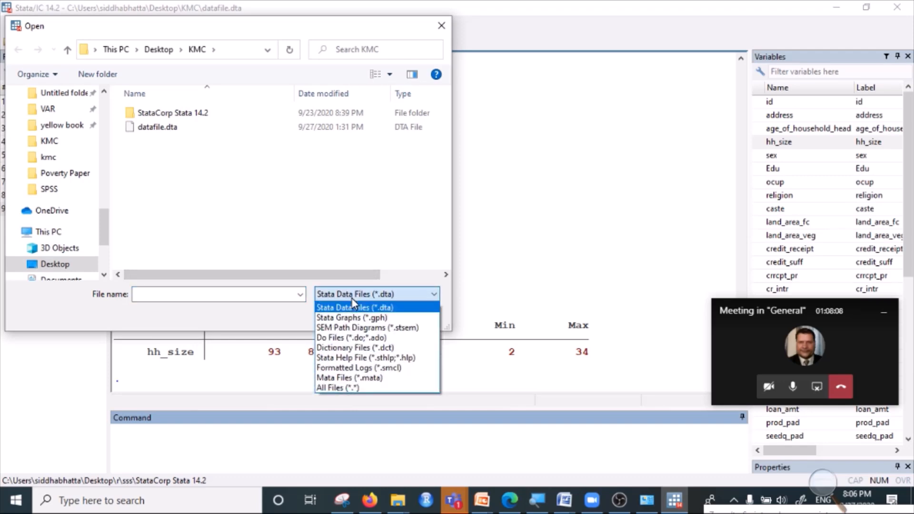
pyautogui.click(350, 338)
pyautogui.click(162, 126)
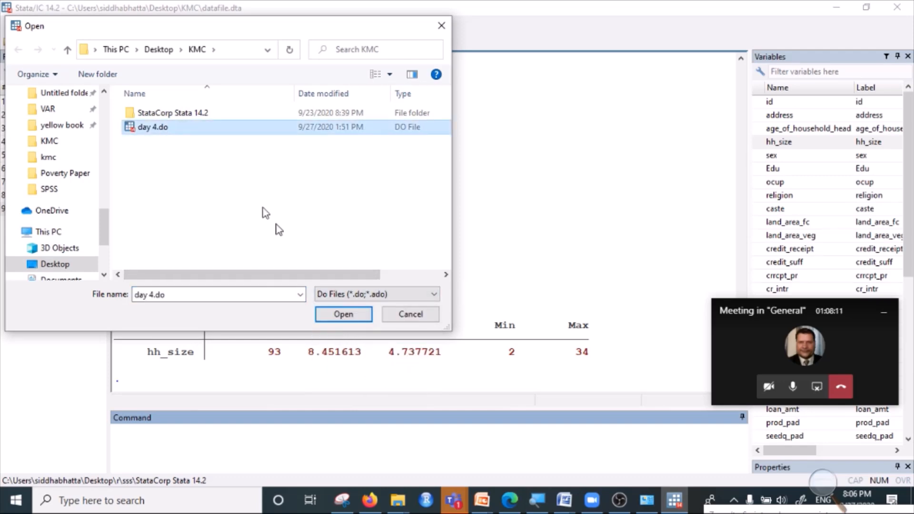
pyautogui.click(337, 315)
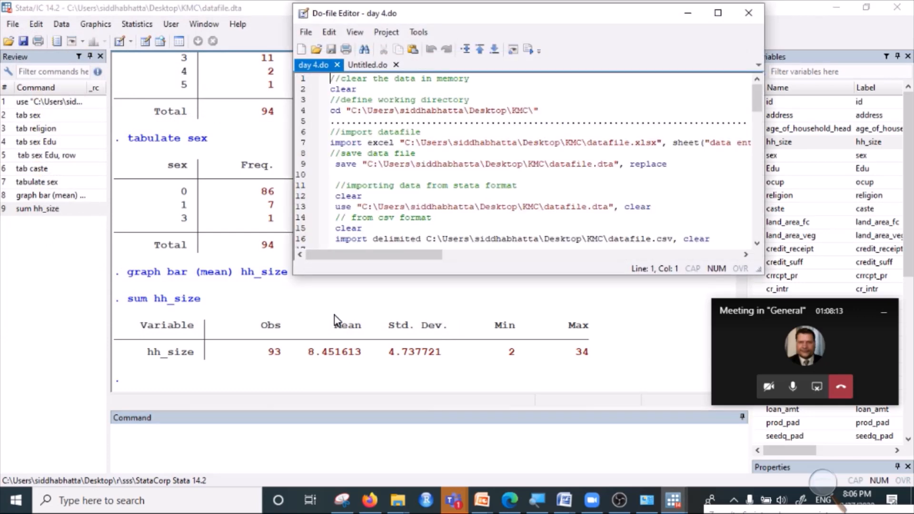
# Look through day 4.do, delete two blank lines above "tab age", and execute the whole do-file
pyautogui.scroll(-12, 521, 177)
pyautogui.scroll(-6, 521, 177)
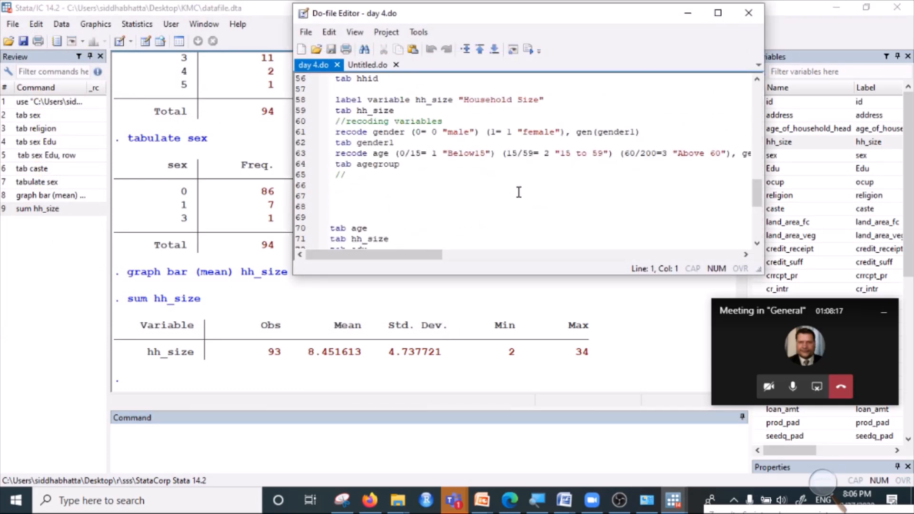
pyautogui.scroll(18, 519, 193)
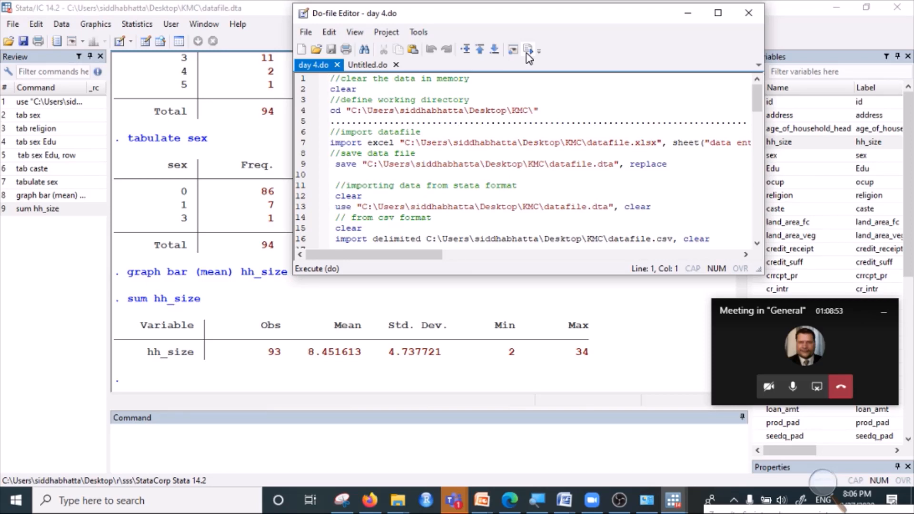
pyautogui.scroll(-20, 512, 163)
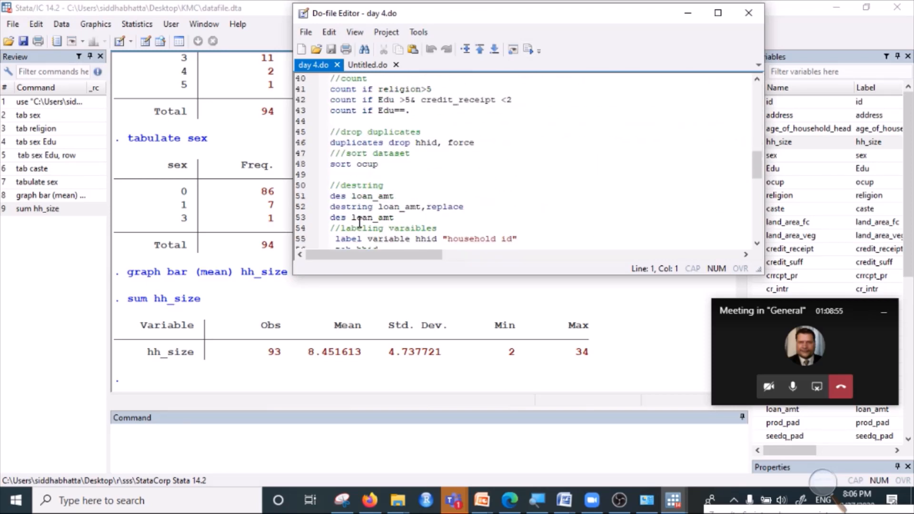
pyautogui.scroll(2, 367, 219)
pyautogui.click(339, 160)
pyautogui.press('Delete')
pyautogui.press('Delete')
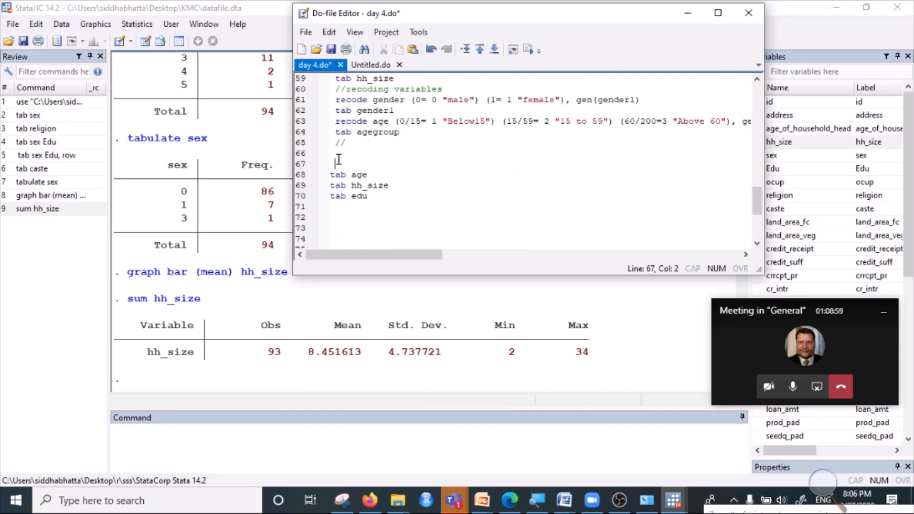
pyautogui.click(532, 53)
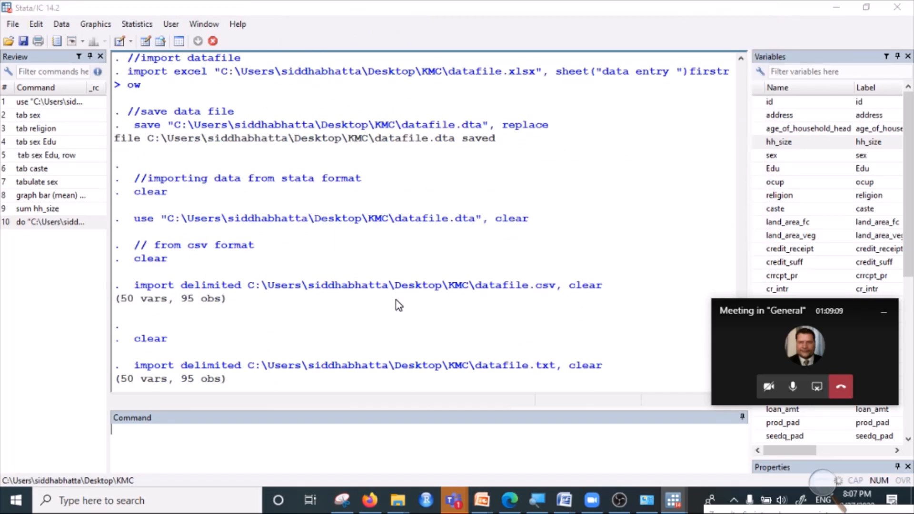
pyautogui.click(486, 51)
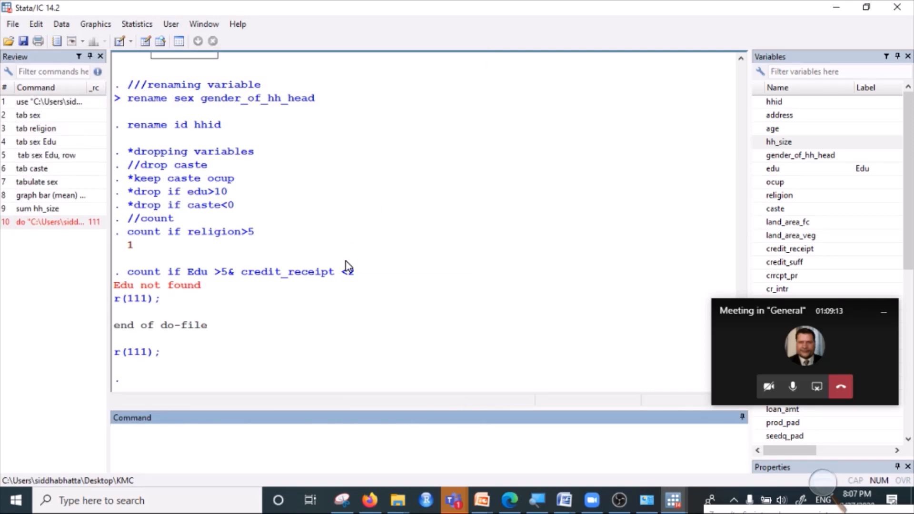
# Return to the Do-file Editor, delete one more blank line above "tab age", and minimize the editor
pyautogui.moveTo(674, 507)
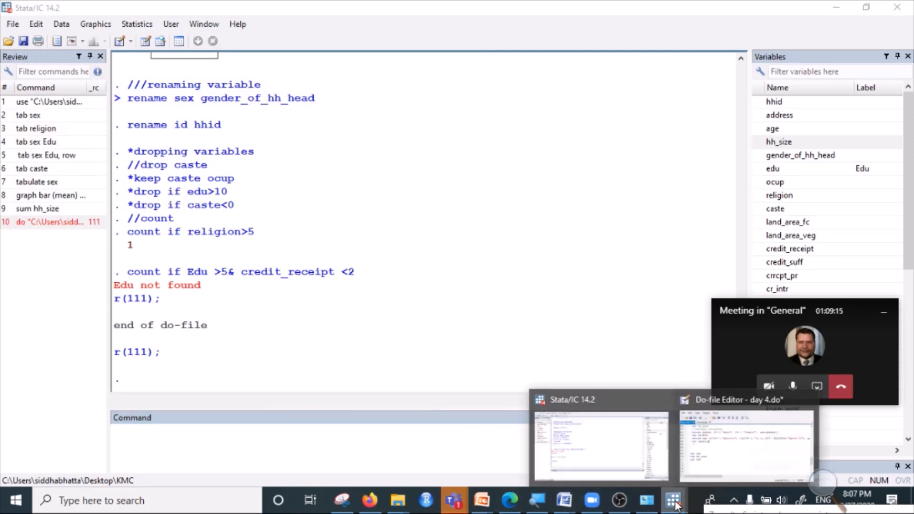
pyautogui.click(719, 436)
pyautogui.click(333, 156)
pyautogui.press('Delete')
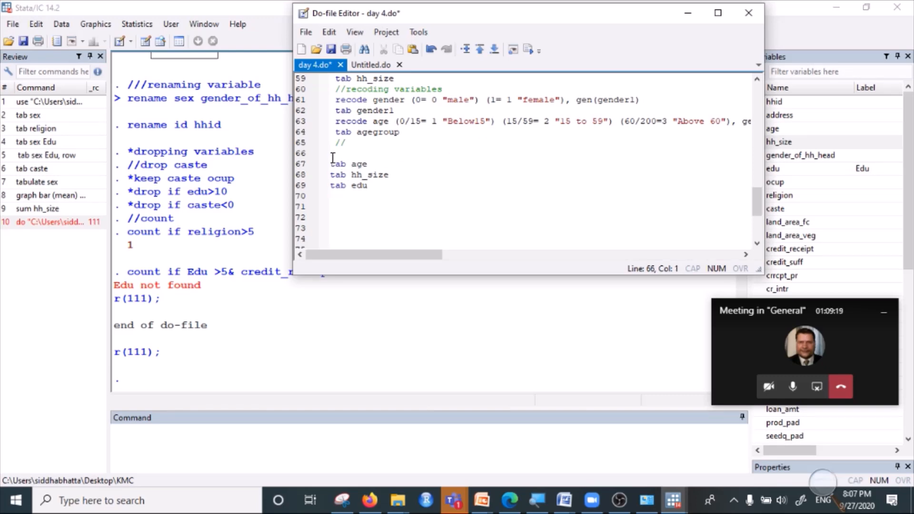
pyautogui.click(686, 13)
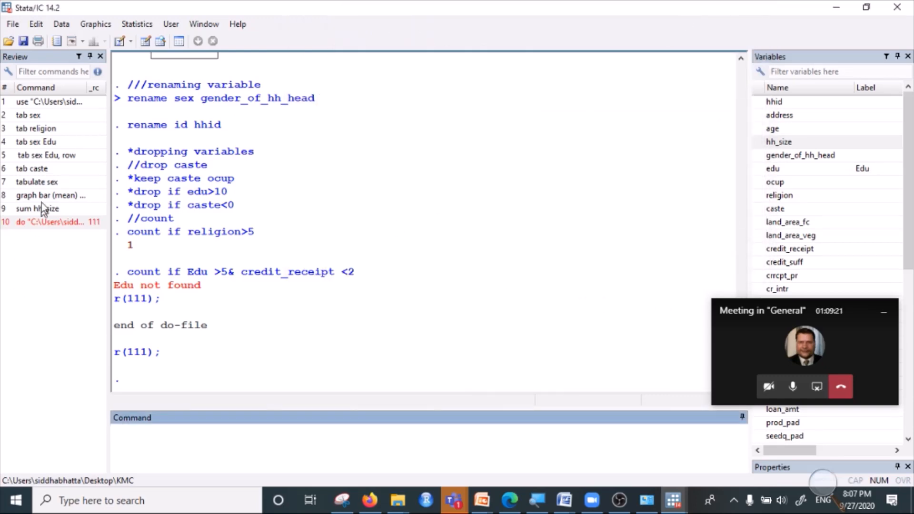
# Adjust the Review pane's width so the commands are readable and move the meeting window off the lower variable list
pyautogui.moveTo(110, 155); pyautogui.dragTo(272, 172)
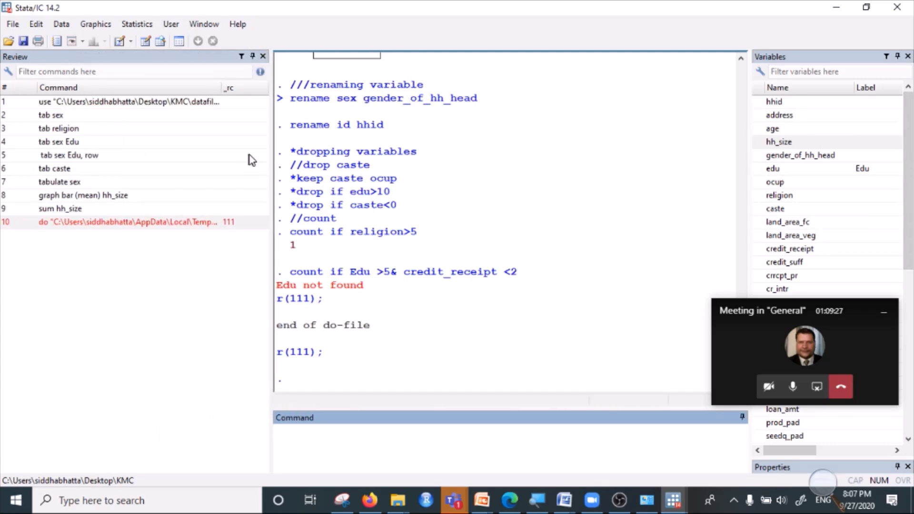
pyautogui.moveTo(270, 158); pyautogui.dragTo(163, 179)
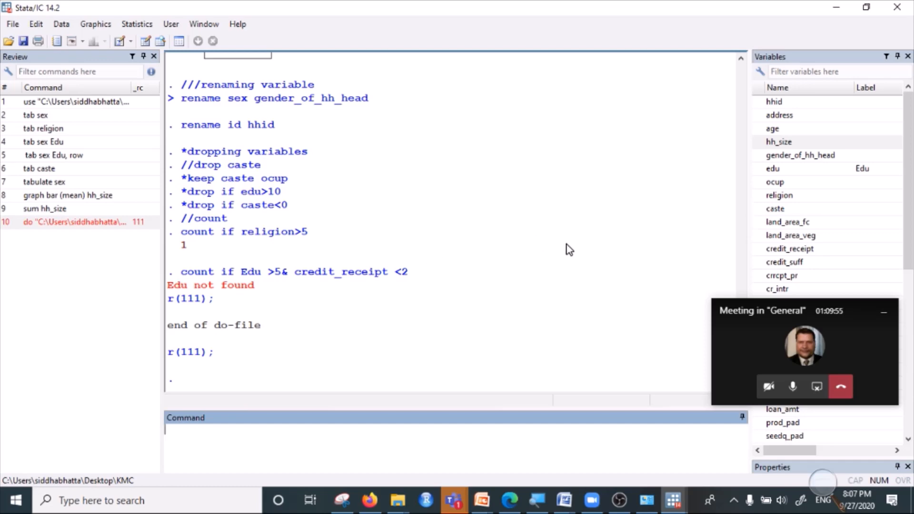
pyautogui.moveTo(787, 307); pyautogui.dragTo(739, 62)
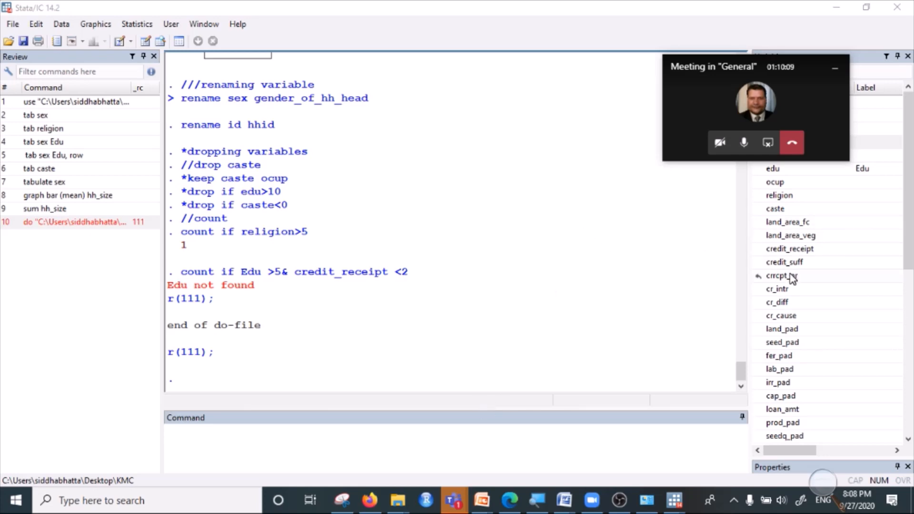
# Run the command "clear" to empty the data from memory, and move the meeting window off the Variables pane
pyautogui.click(210, 443)
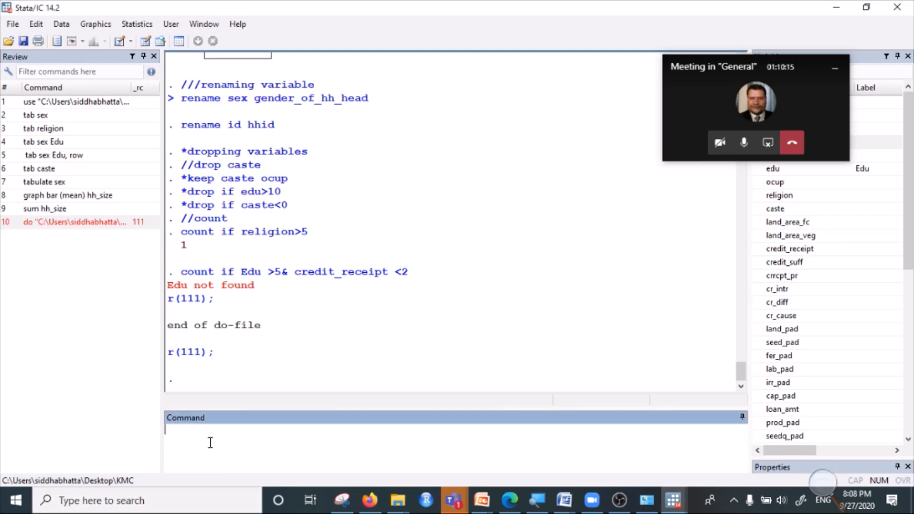
pyautogui.write('clear')
pyautogui.press('Return')
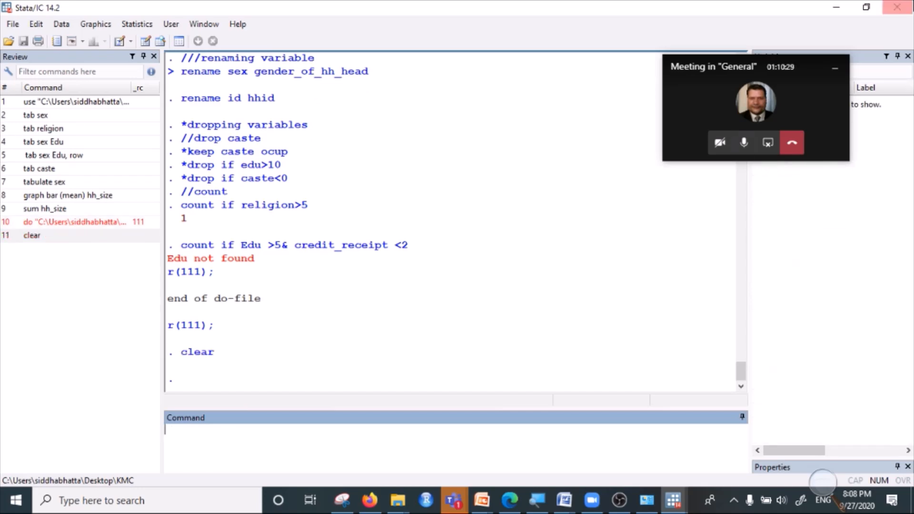
pyautogui.moveTo(782, 69); pyautogui.dragTo(748, 467)
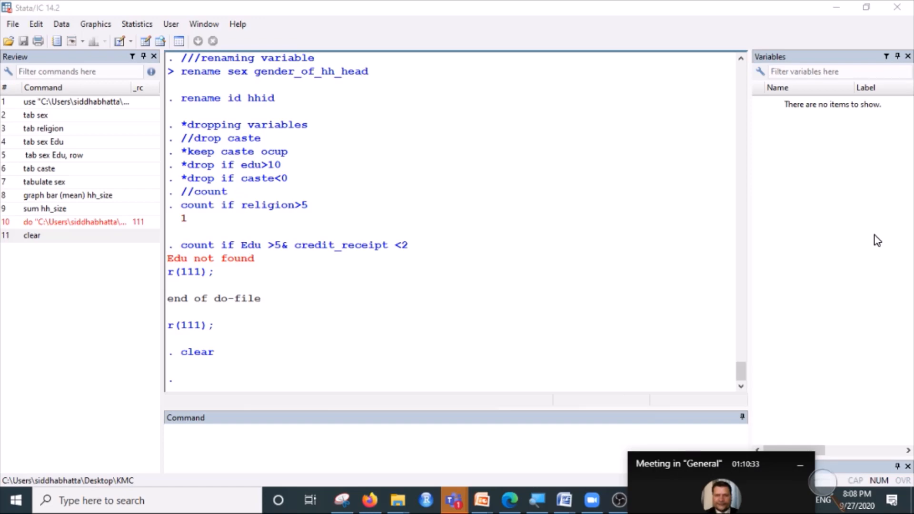
pyautogui.moveTo(745, 474); pyautogui.dragTo(740, 135)
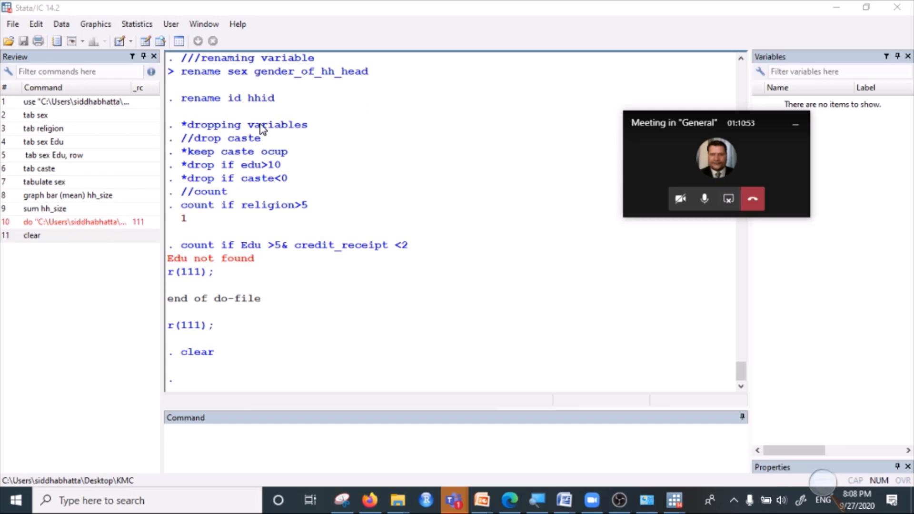
# Examine the file formats from which data can be imported
pyautogui.click(11, 25)
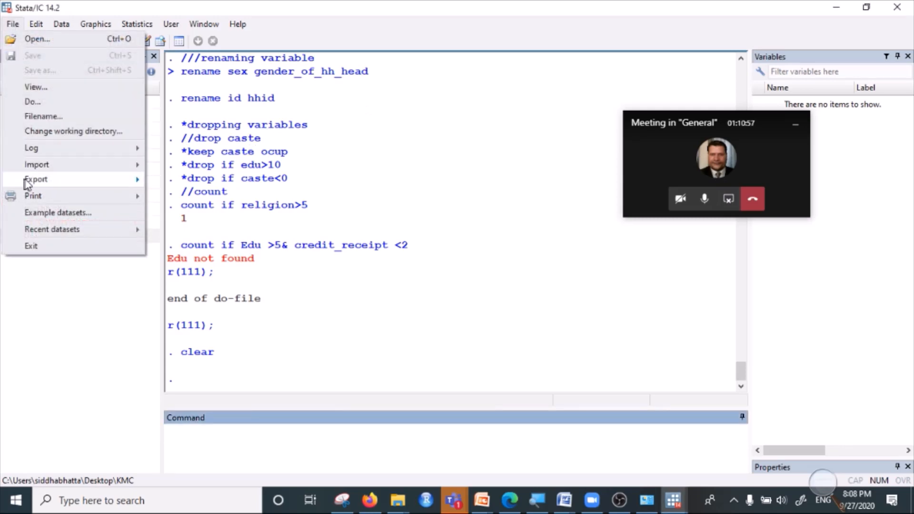
pyautogui.moveTo(37, 165)
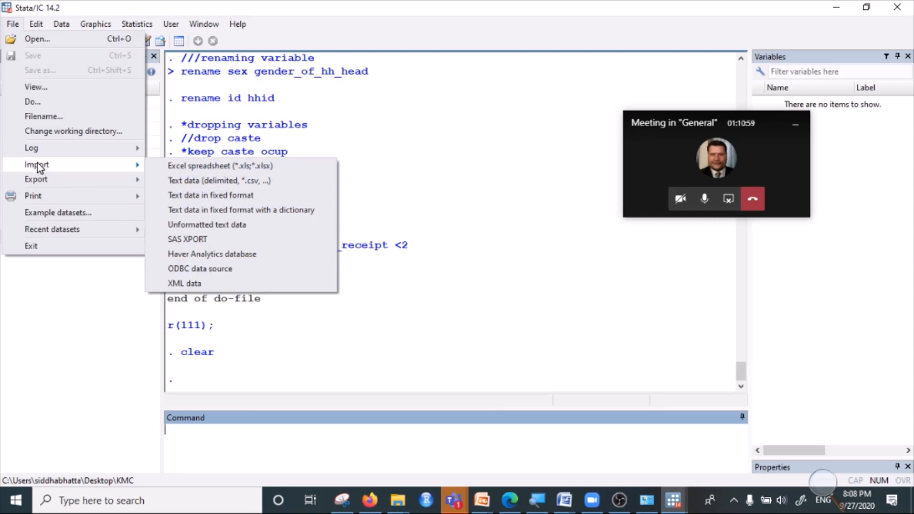
pyautogui.click(414, 153)
pyautogui.click(13, 25)
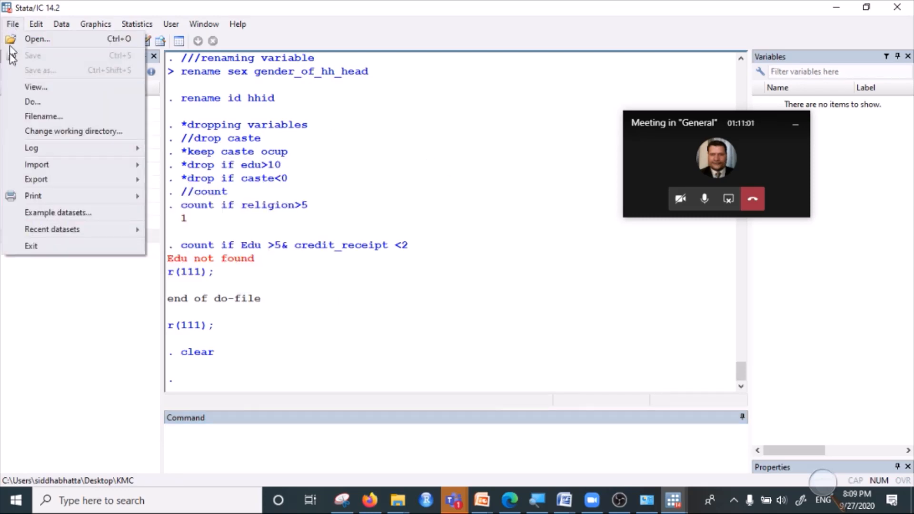
pyautogui.moveTo(55, 166)
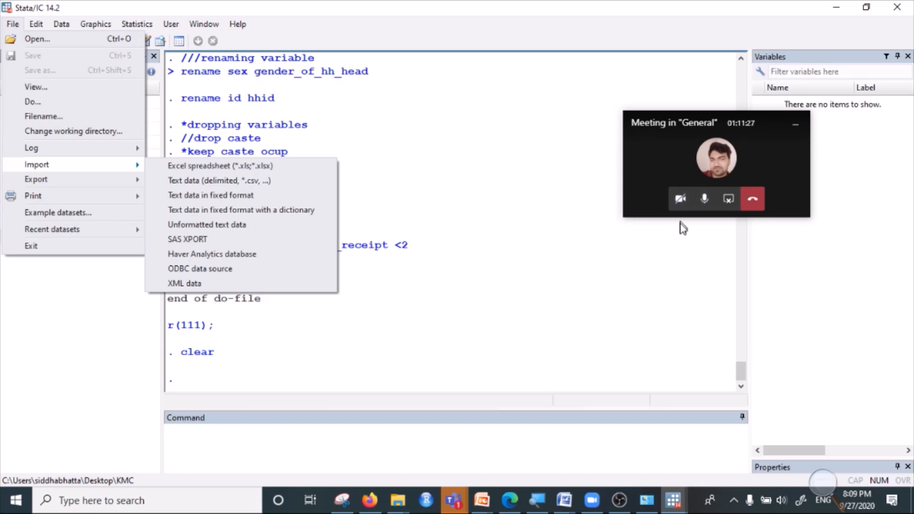
# Stop the current screen share, switch to the Microsoft Teams meeting, and share the desktop Screen #1 again
pyautogui.click(729, 201)
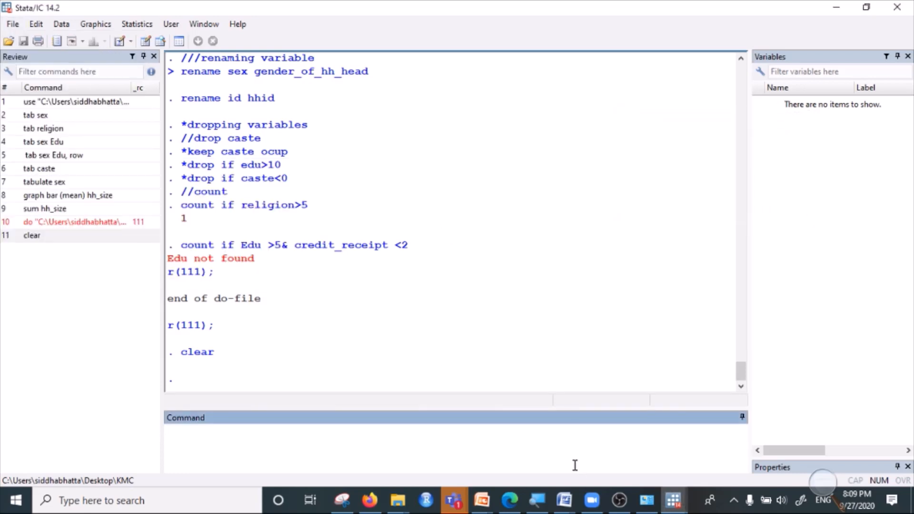
pyautogui.click(455, 501)
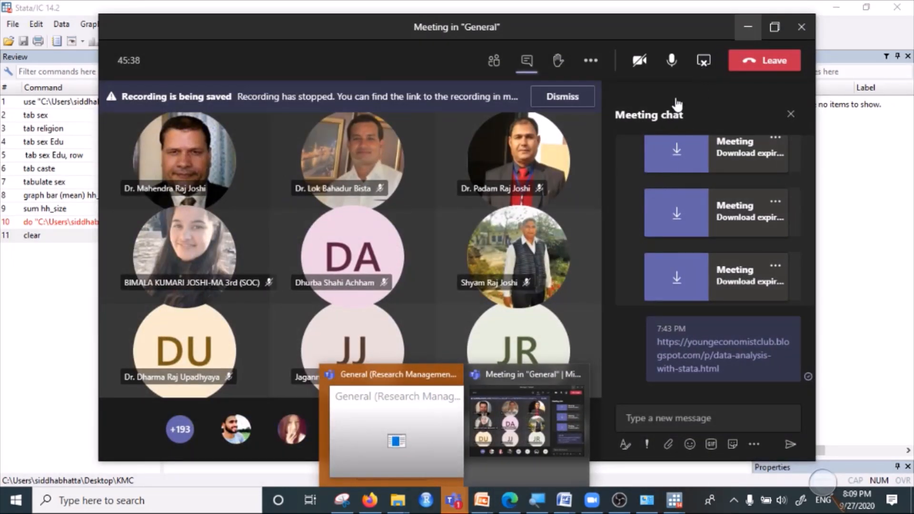
pyautogui.click(703, 67)
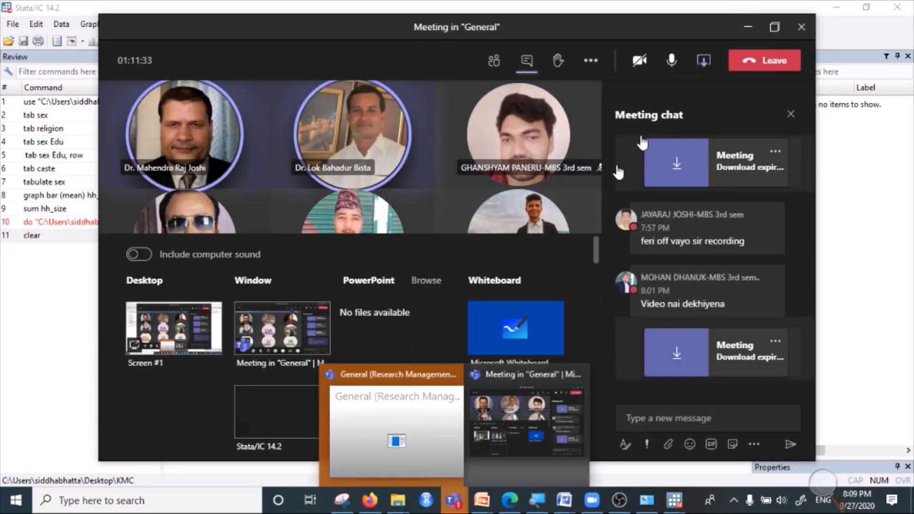
pyautogui.click(294, 222)
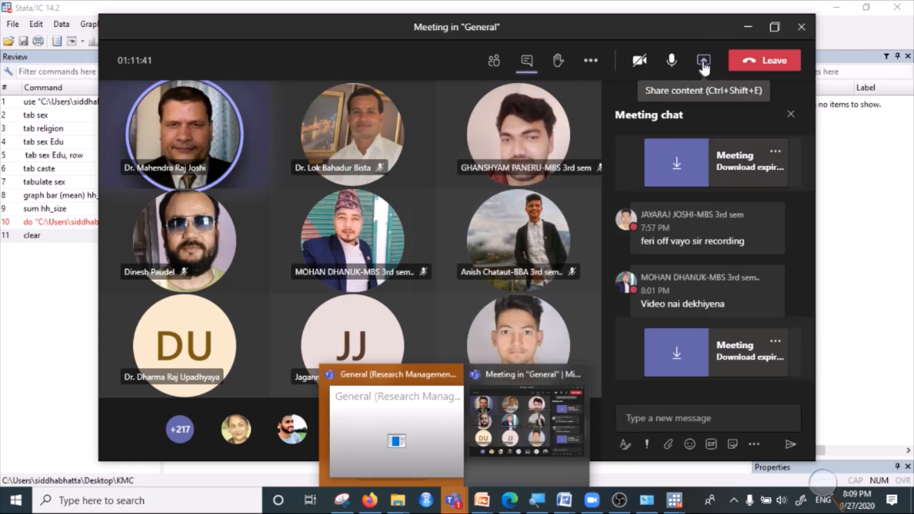
pyautogui.click(704, 63)
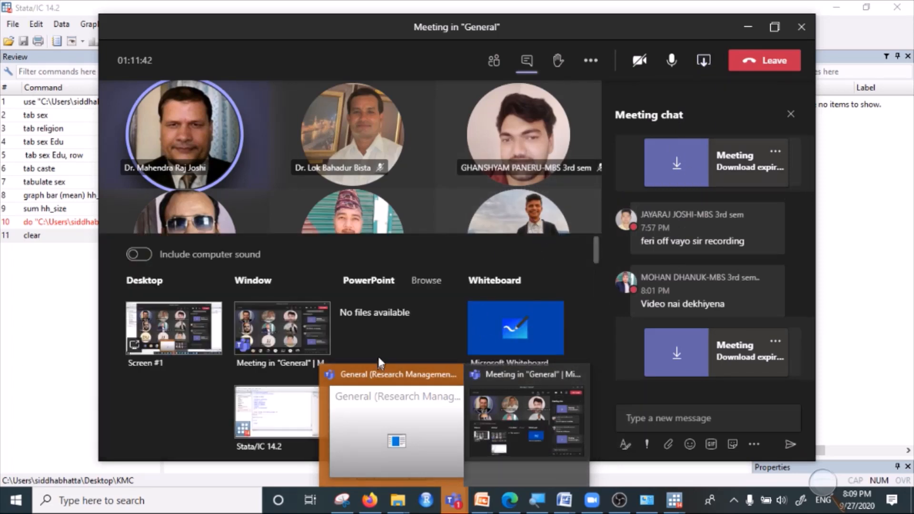
pyautogui.click(178, 337)
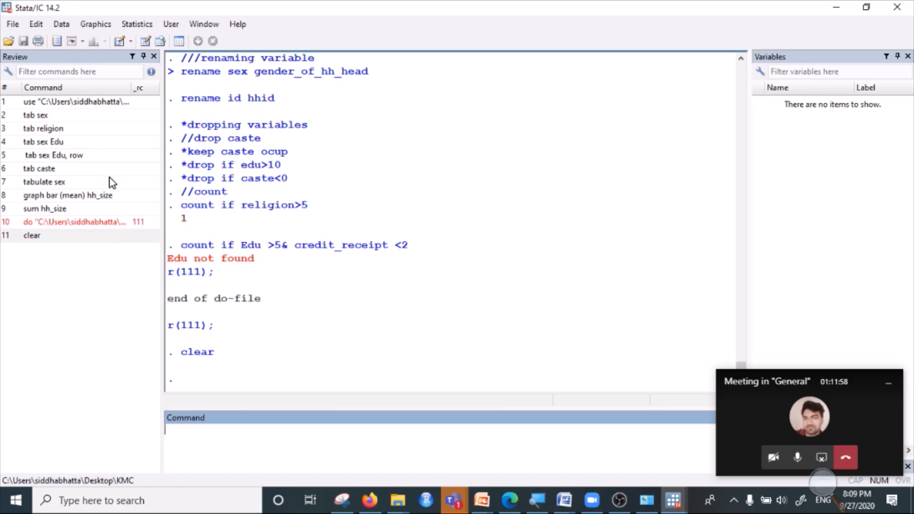
# Narrow the Review pane slightly and start an Excel spreadsheet import, browsing for the source file
pyautogui.moveTo(161, 173); pyautogui.dragTo(138, 171)
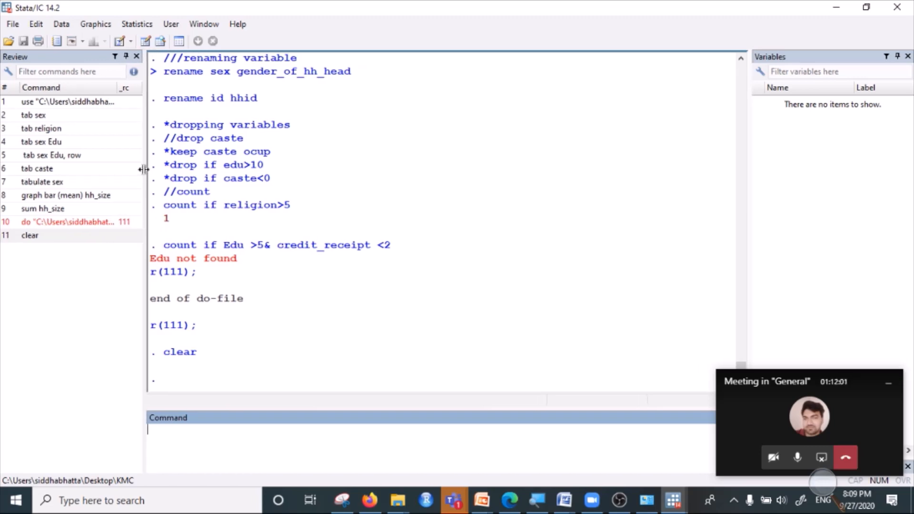
pyautogui.click(12, 28)
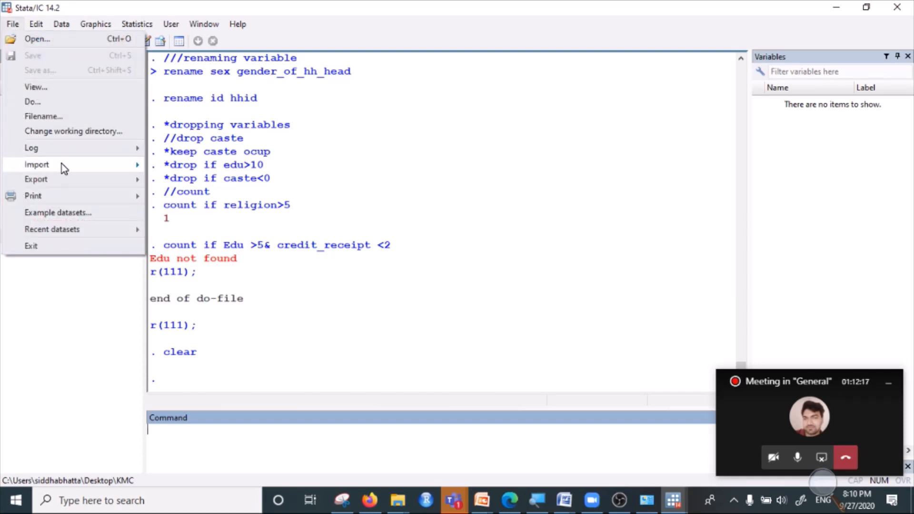
pyautogui.moveTo(64, 168)
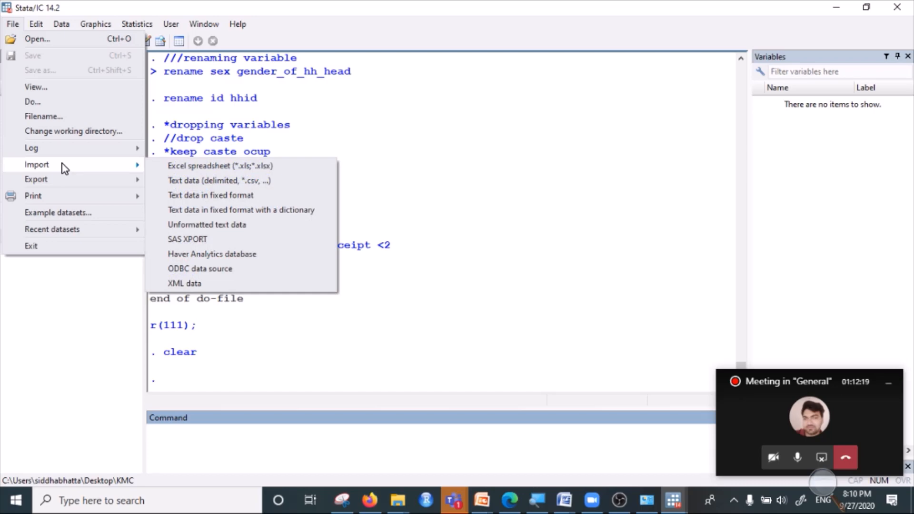
pyautogui.click(231, 166)
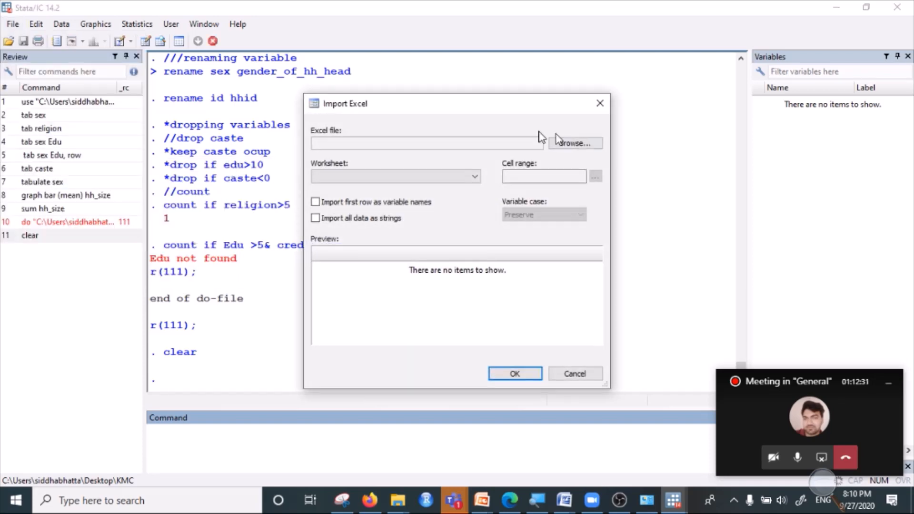
pyautogui.moveTo(438, 118); pyautogui.dragTo(358, 114)
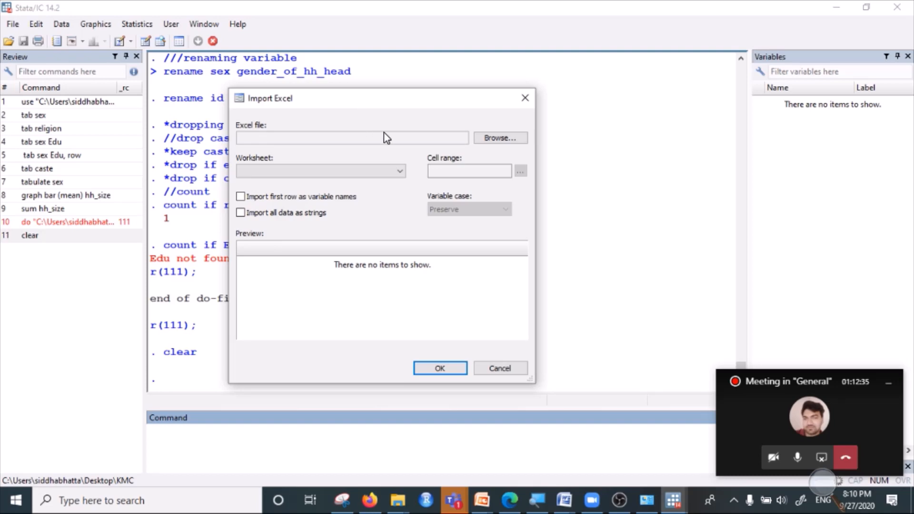
pyautogui.click(396, 137)
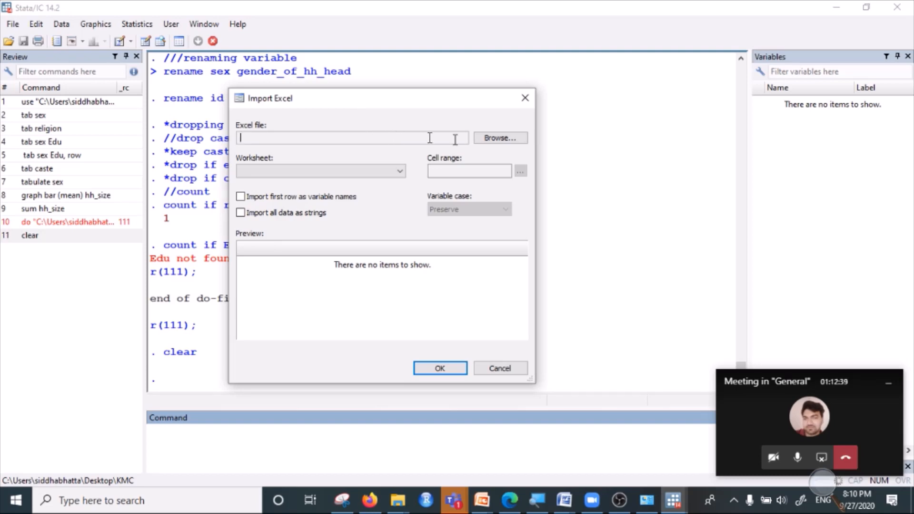
pyautogui.click(484, 143)
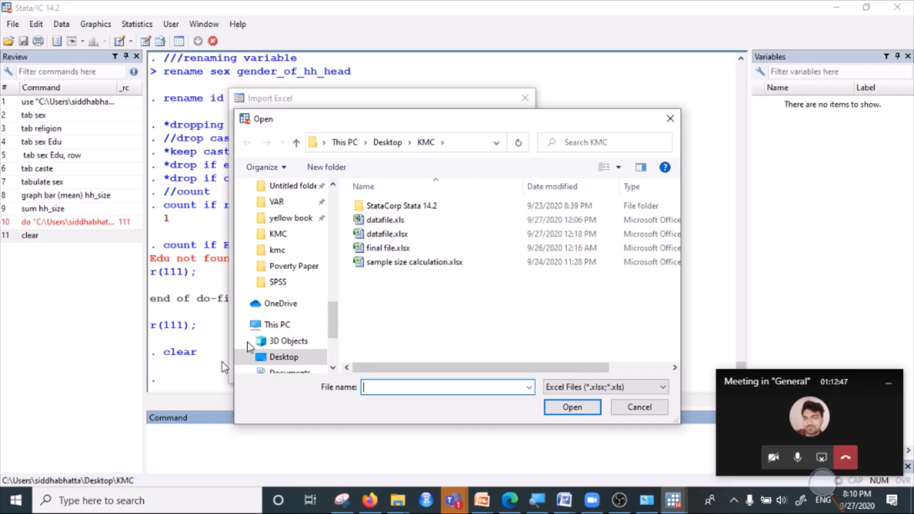
# Choose datafile.xlsx from the KMC folder on the Desktop as the Excel file to import
pyautogui.click(288, 359)
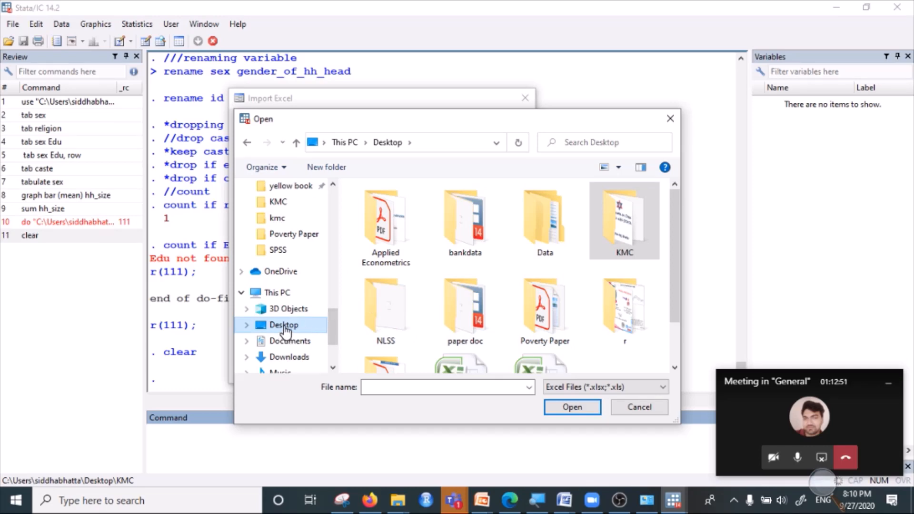
pyautogui.doubleClick(286, 326)
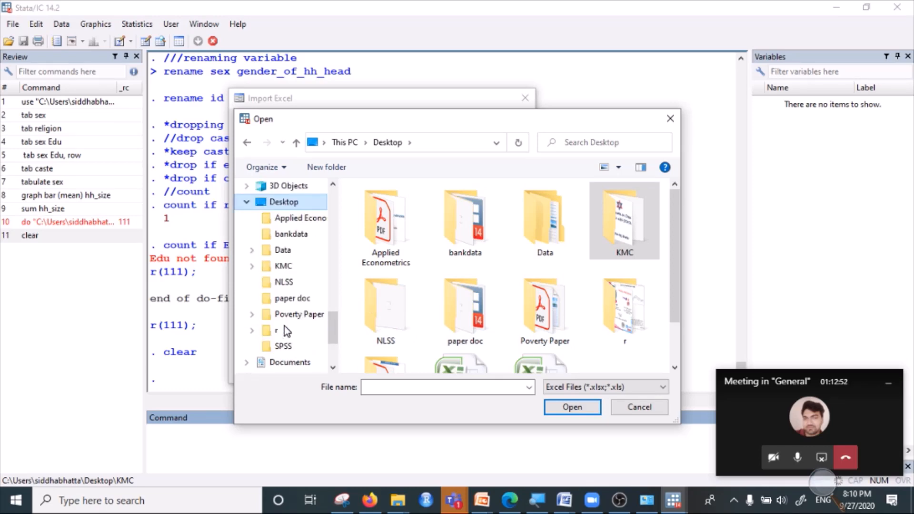
pyautogui.doubleClick(288, 205)
pyautogui.click(287, 206)
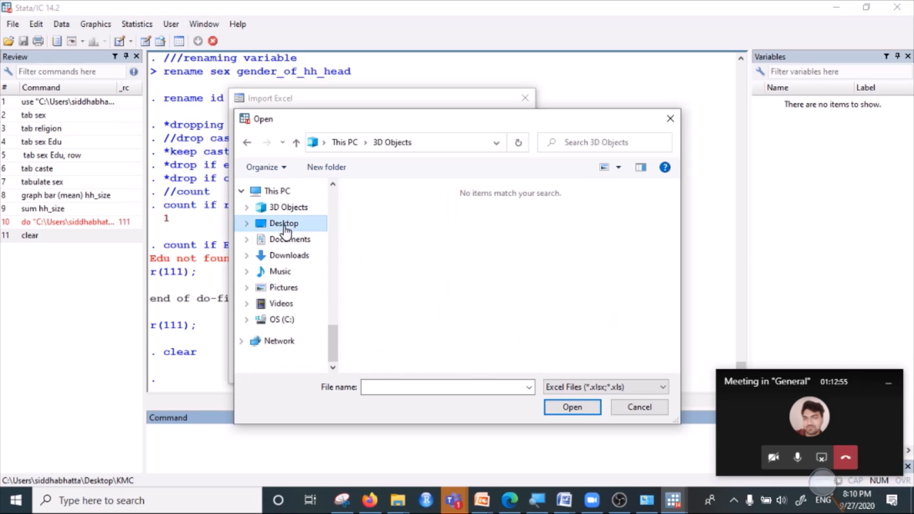
pyautogui.click(285, 224)
pyautogui.doubleClick(625, 210)
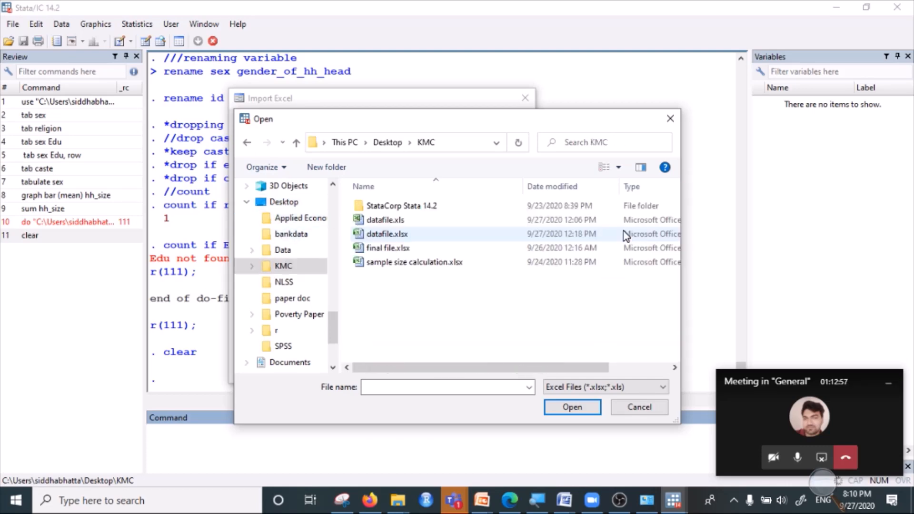
pyautogui.click(387, 237)
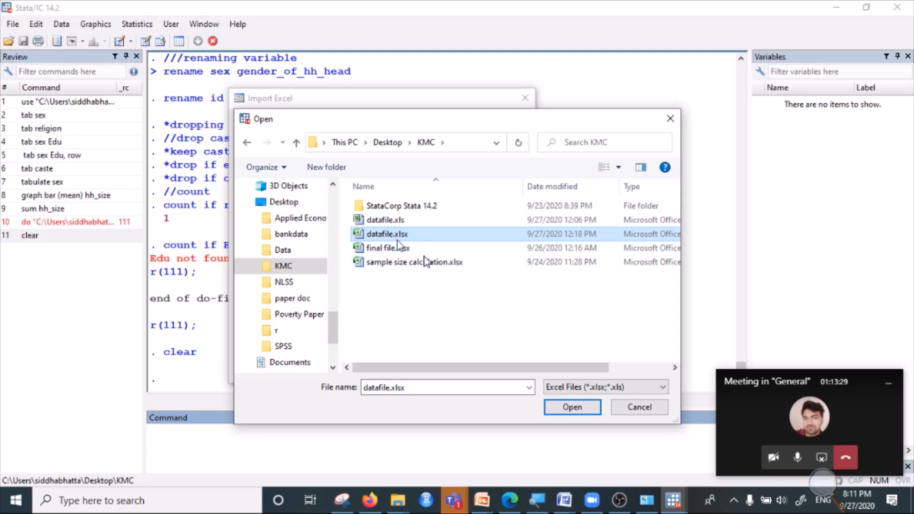
pyautogui.click(566, 411)
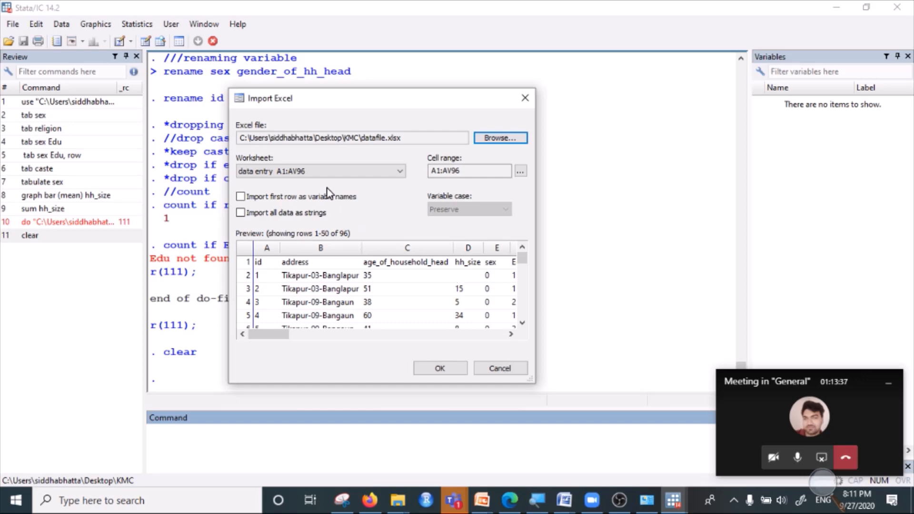
# Import the "data entry" worksheet, range A1:AV96, using the first row as variable names
pyautogui.click(329, 171)
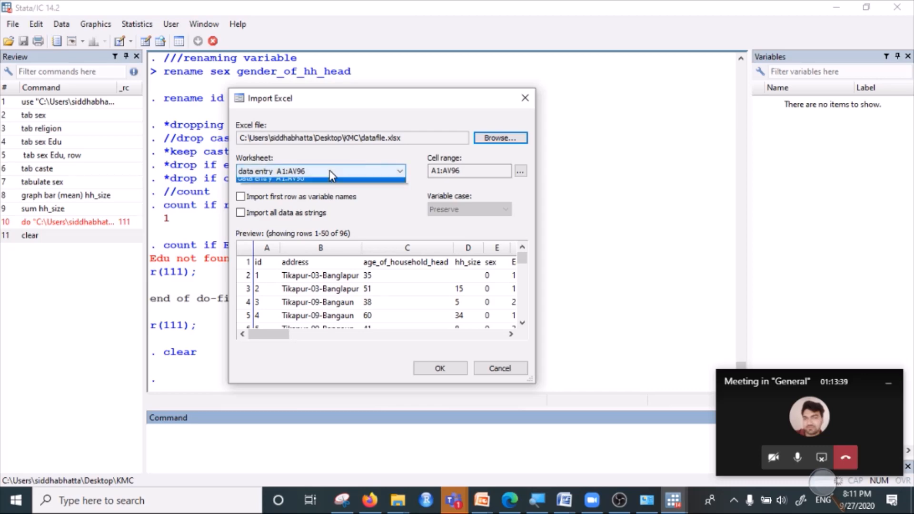
pyautogui.click(330, 170)
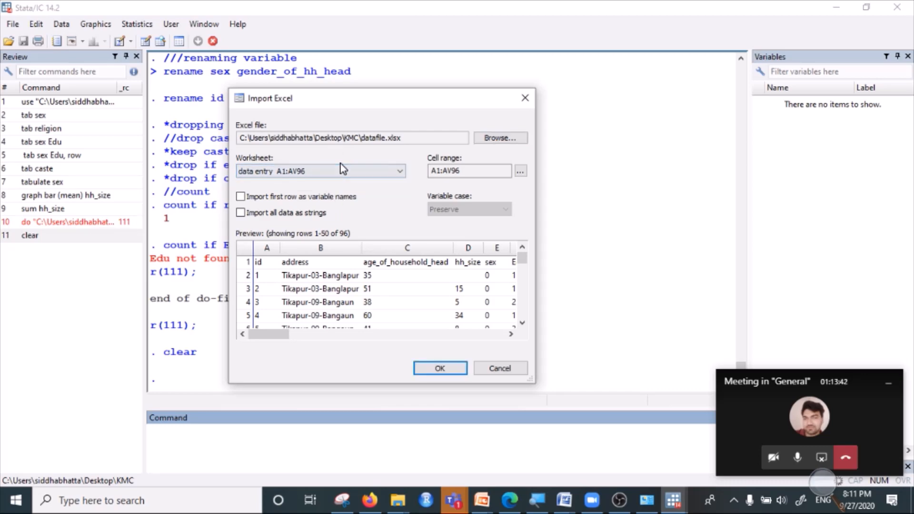
pyautogui.click(289, 171)
pyautogui.click(289, 172)
pyautogui.click(241, 196)
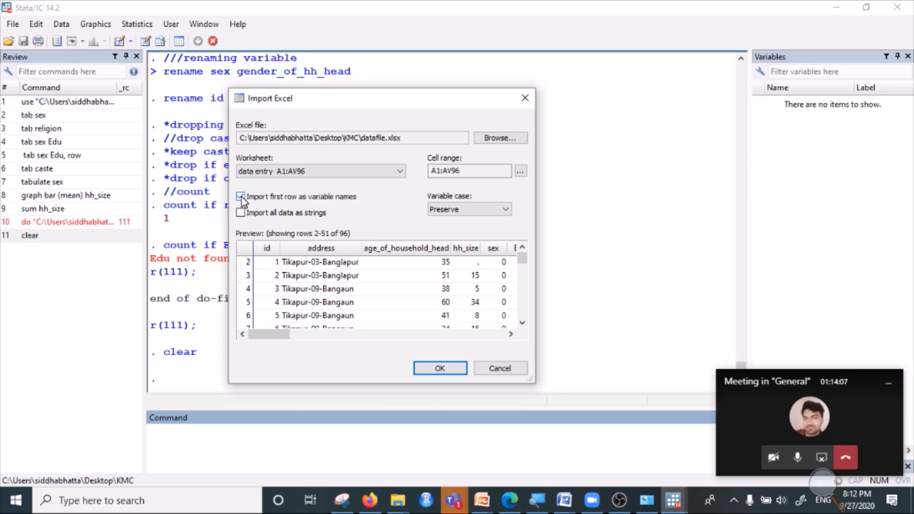
pyautogui.click(439, 368)
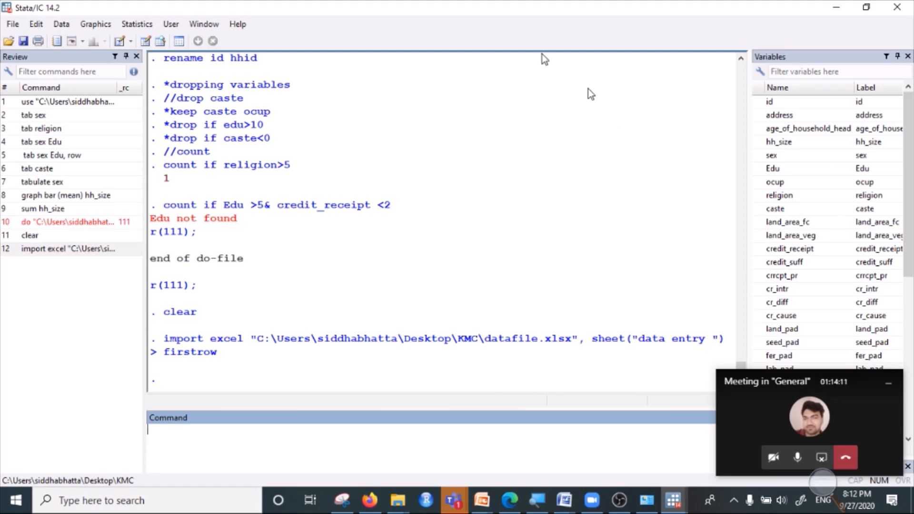
# Import datafile.xlsx from Excel again with the first row as variable names, replacing the data in memory
pyautogui.click(15, 24)
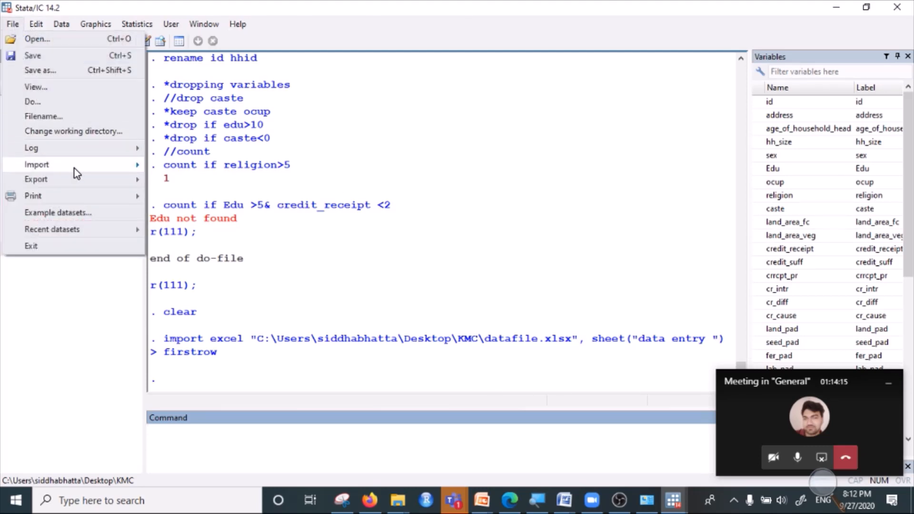
pyautogui.moveTo(75, 167)
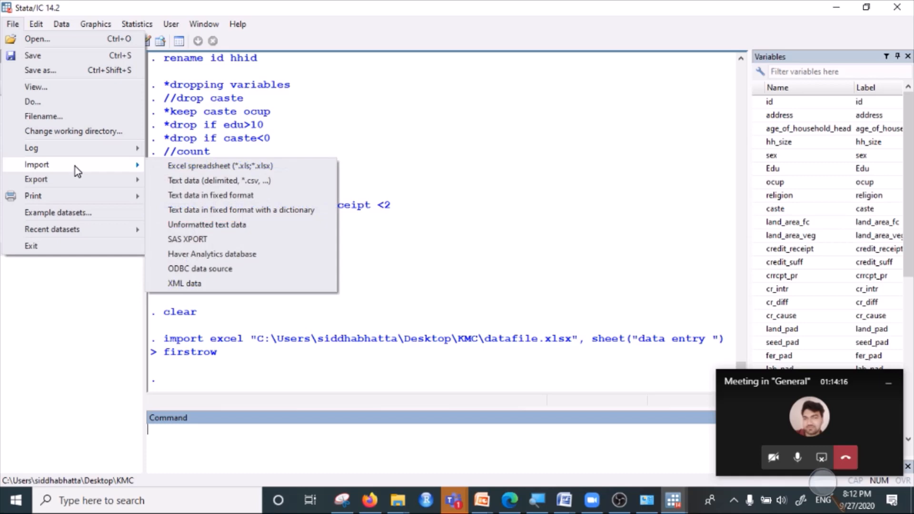
pyautogui.click(218, 167)
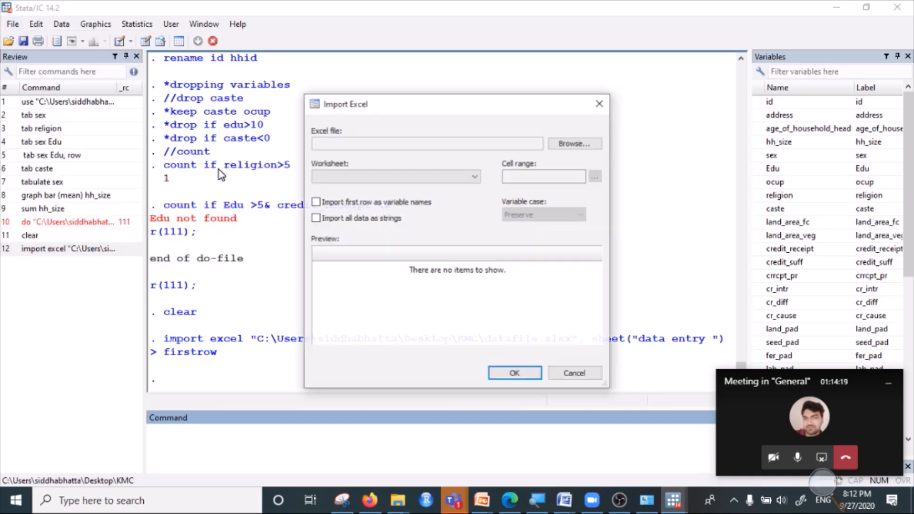
pyautogui.click(558, 147)
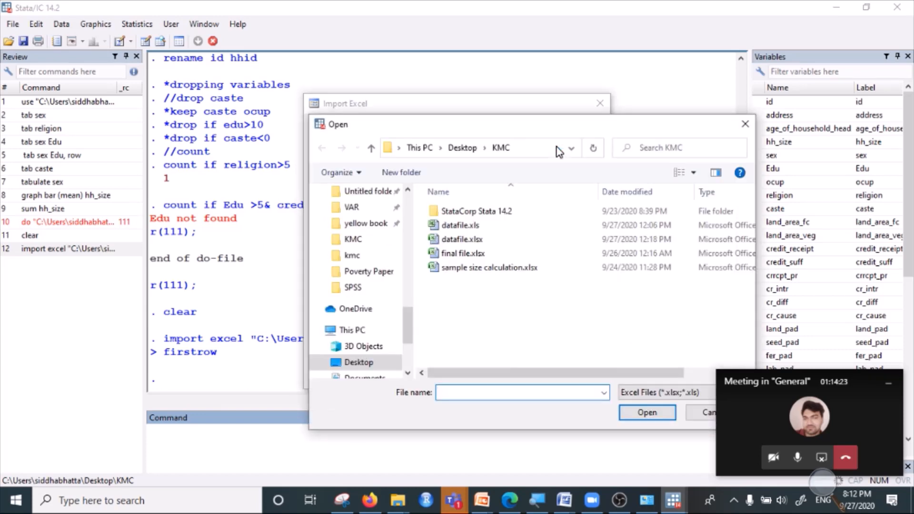
pyautogui.click(481, 242)
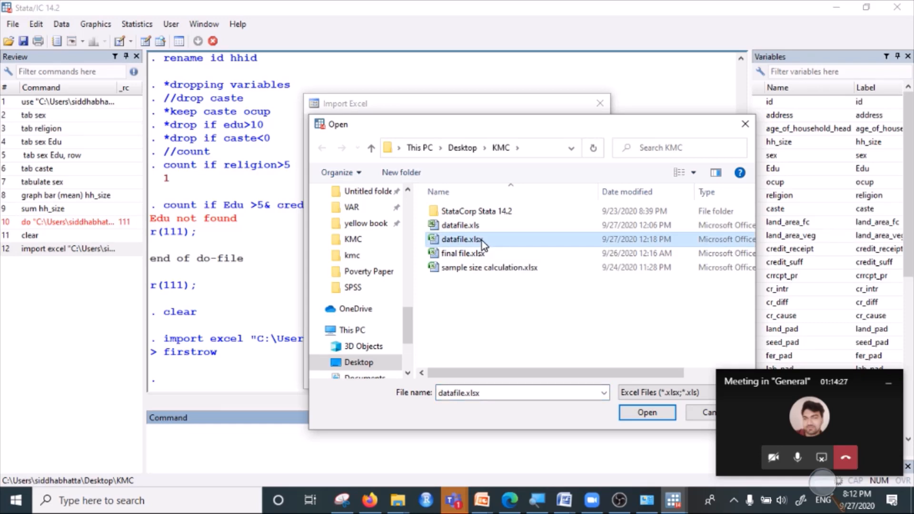
pyautogui.click(640, 413)
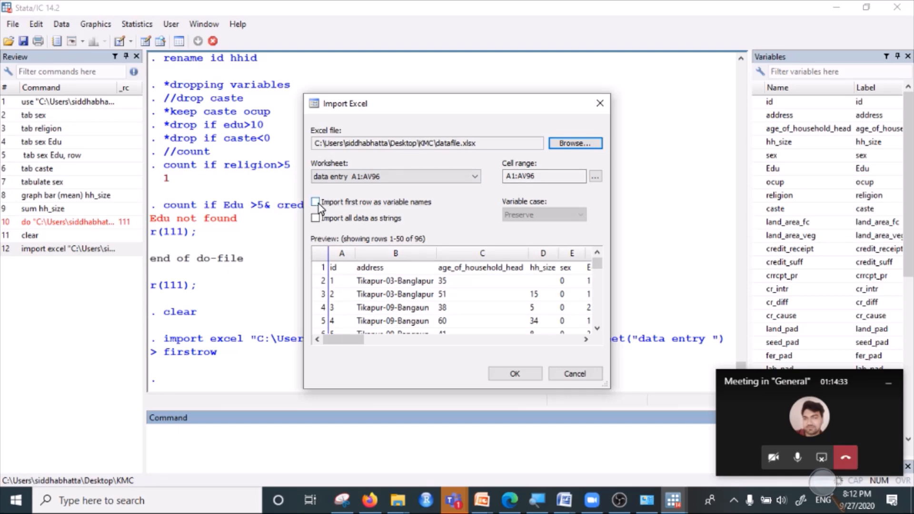
pyautogui.click(315, 202)
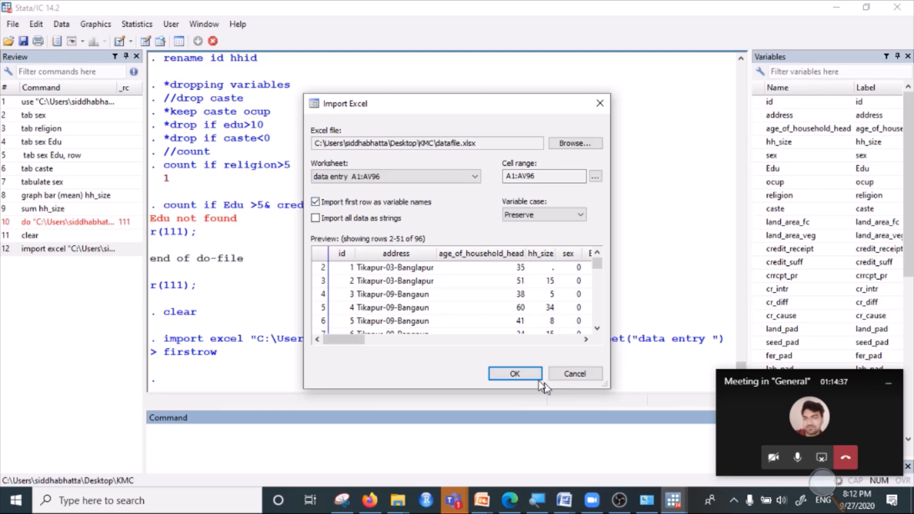
pyautogui.click(516, 373)
pyautogui.click(497, 260)
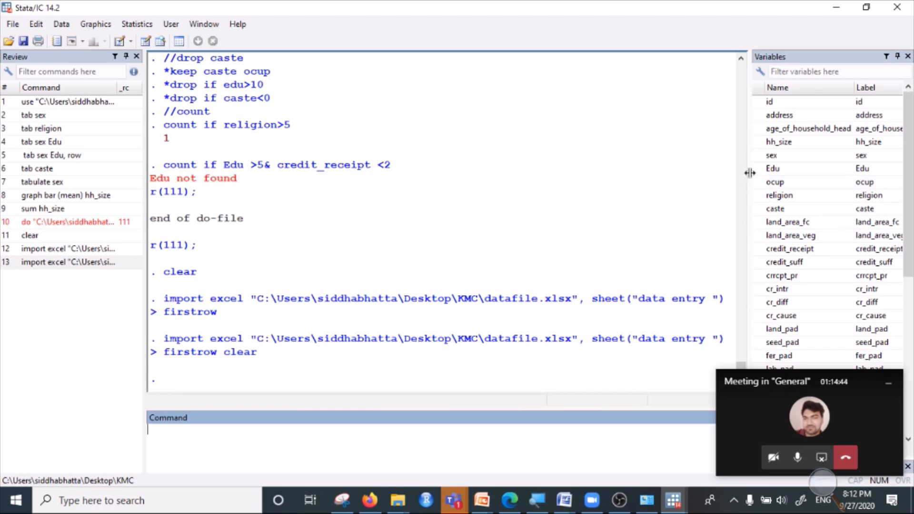
# Widen the Variables pane to look through the imported variables, and narrow it again
pyautogui.moveTo(750, 179); pyautogui.dragTo(659, 152)
pyautogui.scroll(-7, 734, 255)
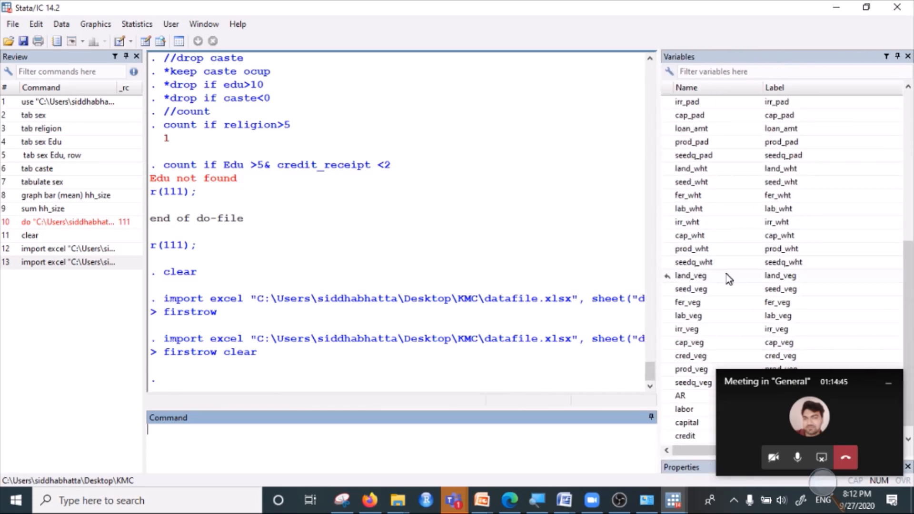
pyautogui.moveTo(659, 142); pyautogui.dragTo(741, 190)
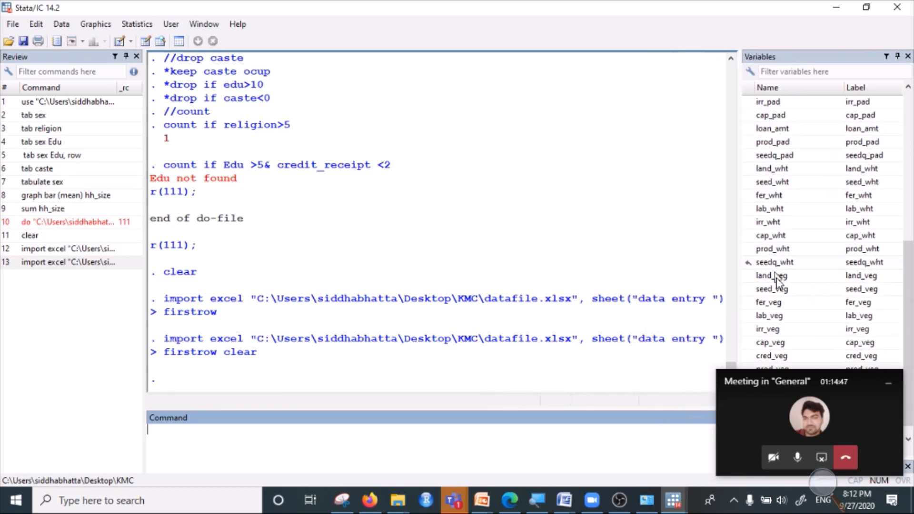
# Examine the imported observations in the Data Editor's browse mode, and minimize the editor
pyautogui.click(162, 42)
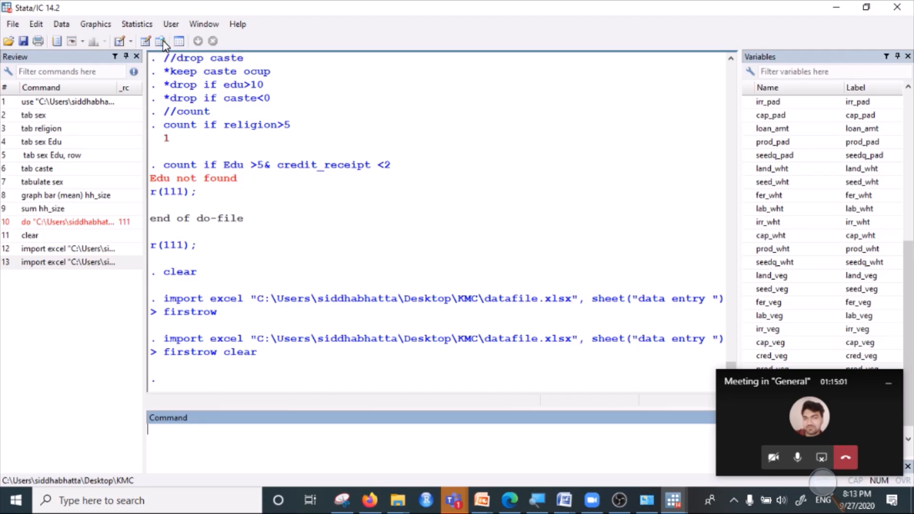
pyautogui.click(450, 50)
pyautogui.scroll(-6, 228, 235)
pyautogui.scroll(6, 242, 243)
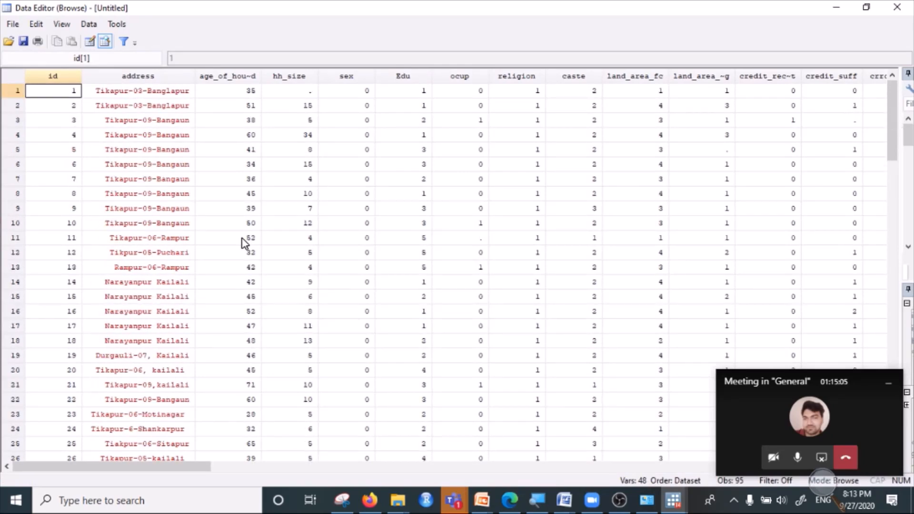
pyautogui.moveTo(93, 91); pyautogui.dragTo(250, 106)
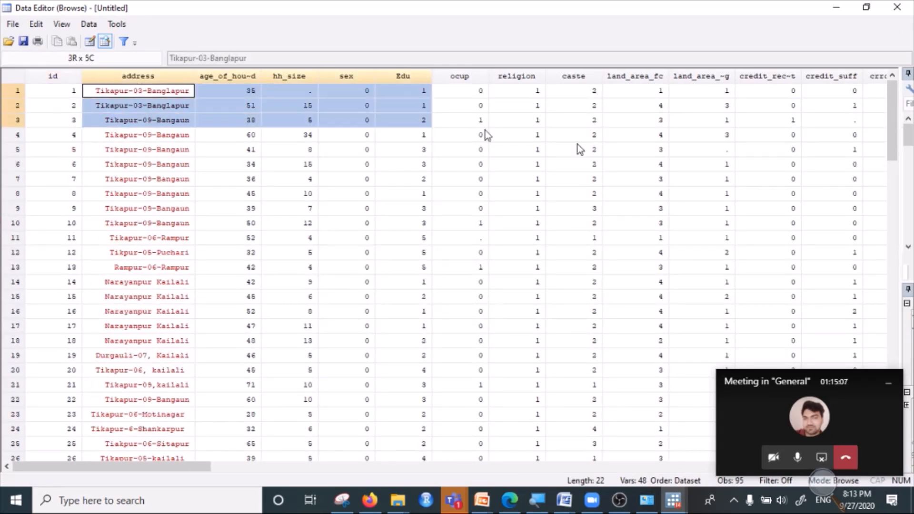
pyautogui.moveTo(388, 125); pyautogui.dragTo(842, 343)
pyautogui.click(436, 261)
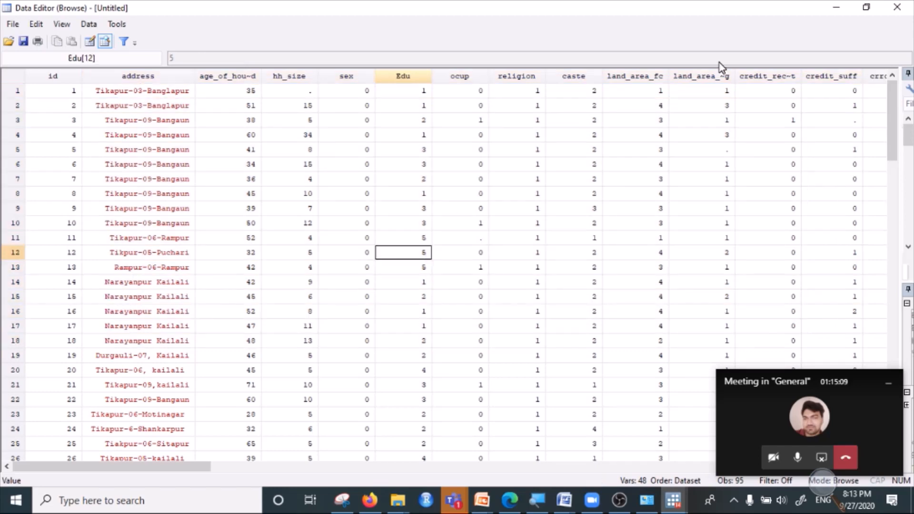
pyautogui.click(836, 8)
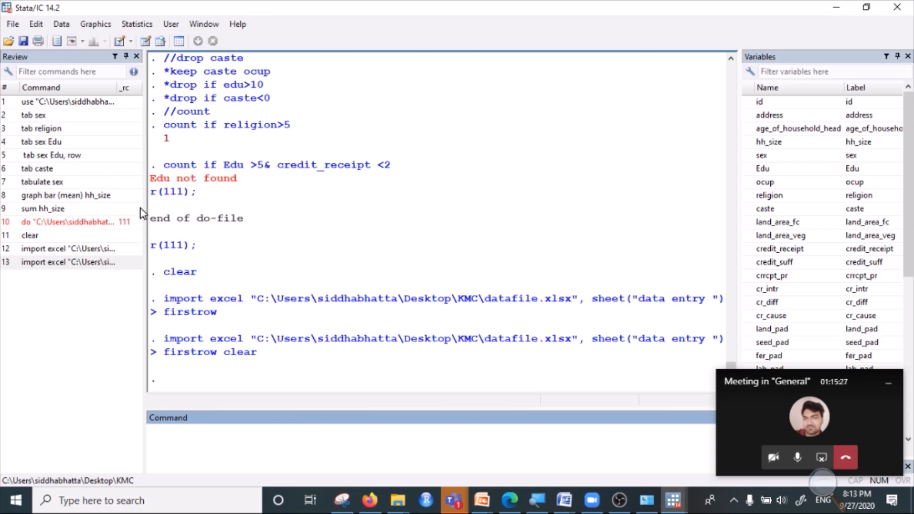
# Minimize Stata, open the KMC folder from the desktop and maximize its window to show the data files
pyautogui.click(837, 7)
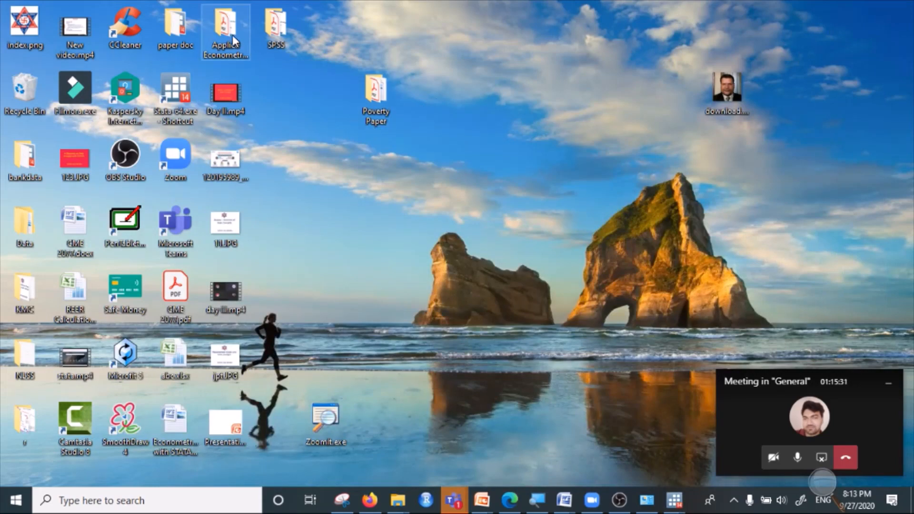
pyautogui.doubleClick(25, 294)
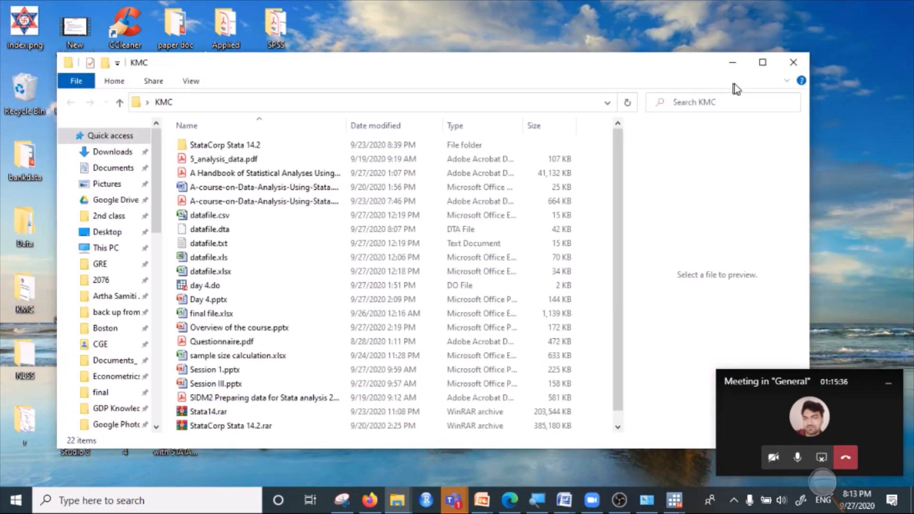
pyautogui.click(776, 66)
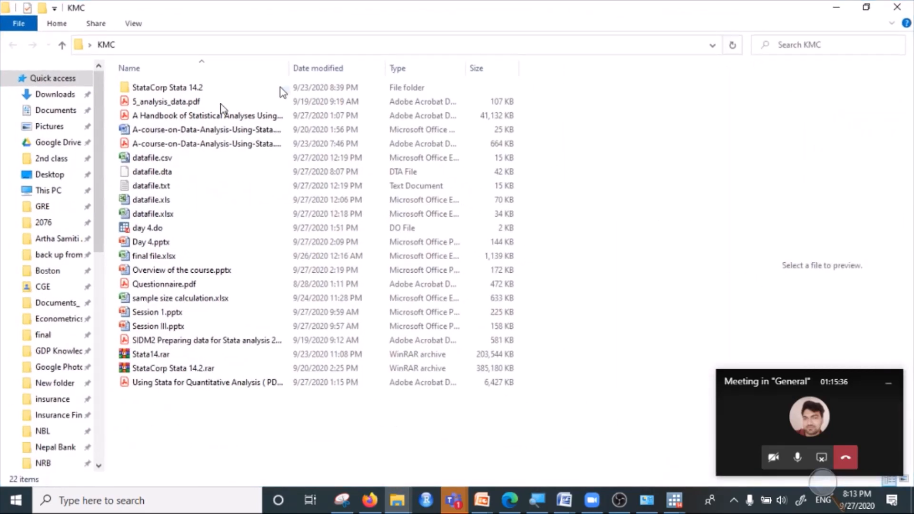
# Show the KMC folder's files as large icons and preview datafile.xls and datafile.xlsx
pyautogui.click(165, 201)
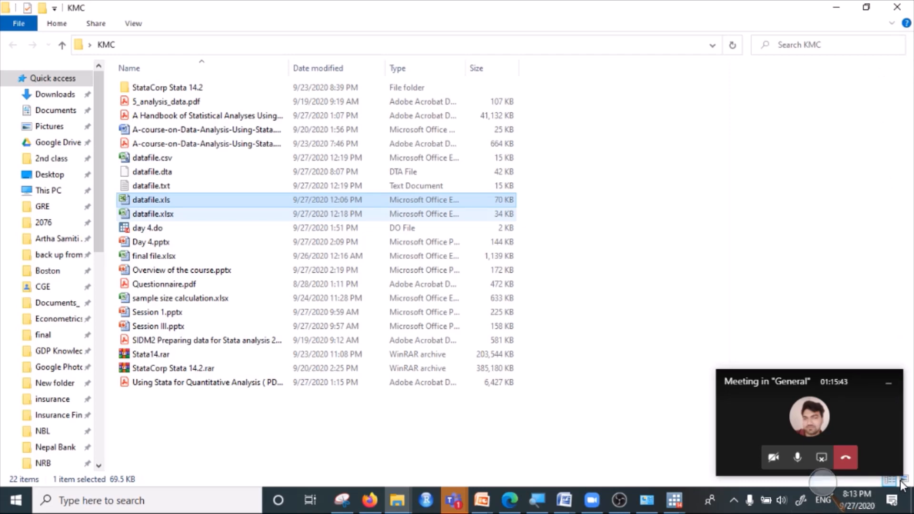
pyautogui.moveTo(806, 380); pyautogui.dragTo(800, 135)
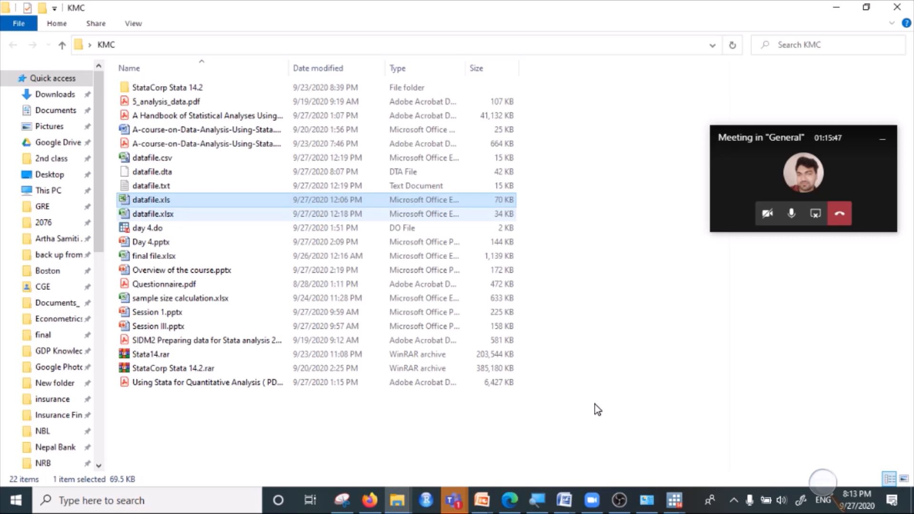
pyautogui.click(905, 481)
pyautogui.click(363, 410)
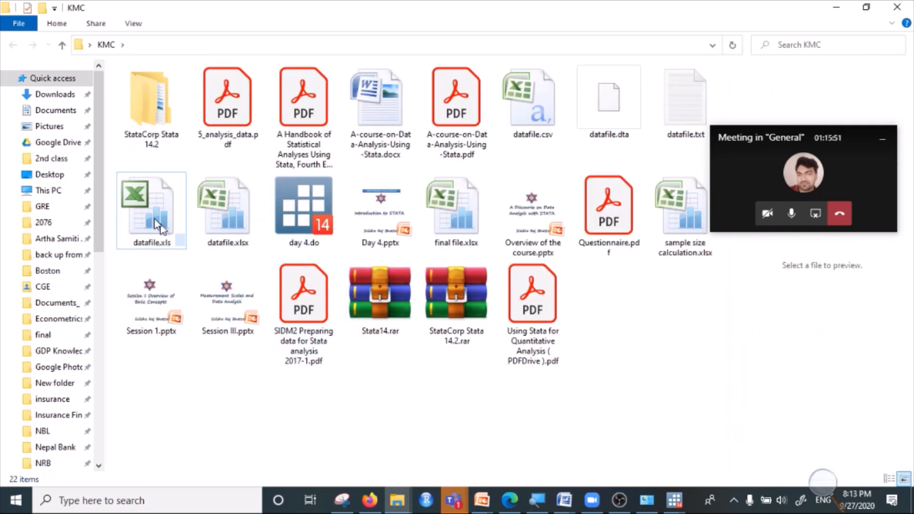
pyautogui.click(138, 224)
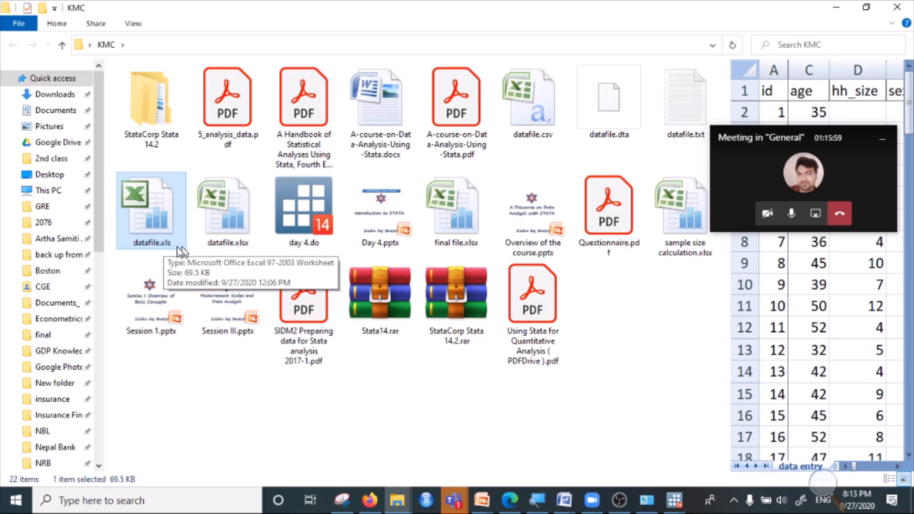
pyautogui.click(224, 232)
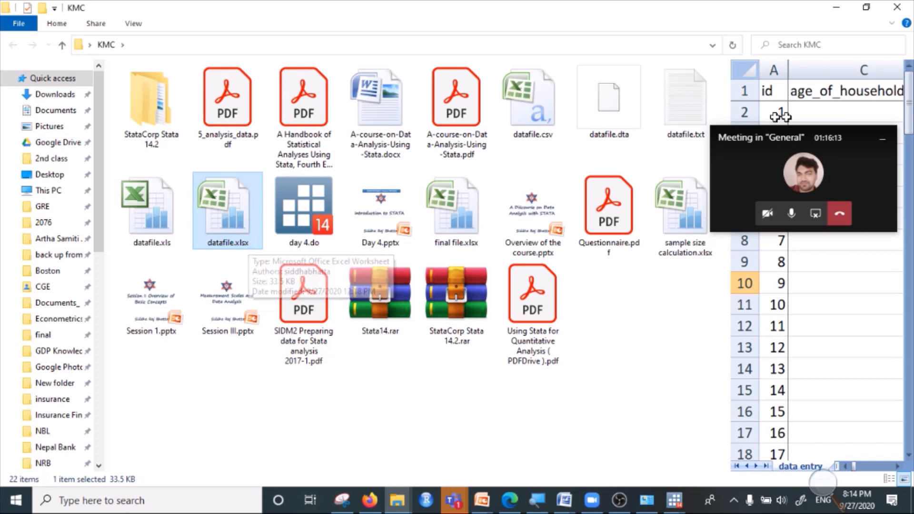
# Open datafile.txt in Notepad to look through its rows, close it, and select datafile.dta in the folder
pyautogui.click(676, 108)
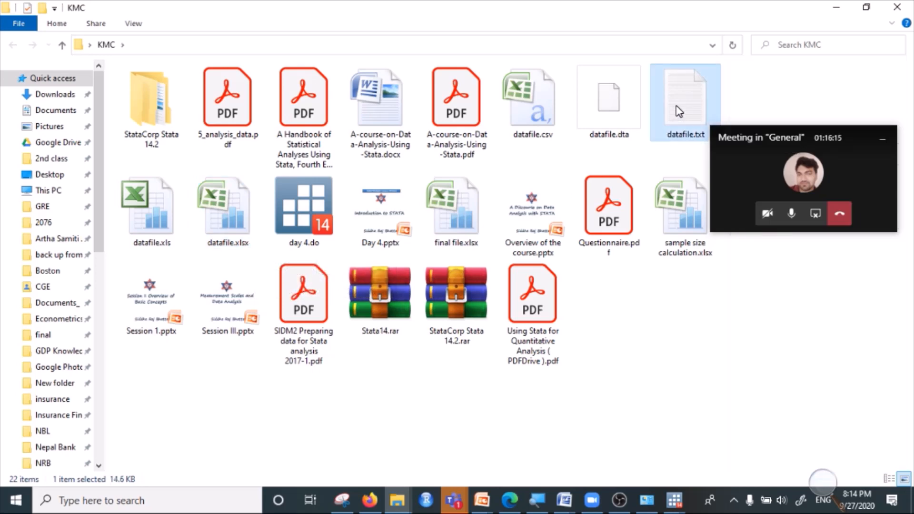
pyautogui.doubleClick(679, 111)
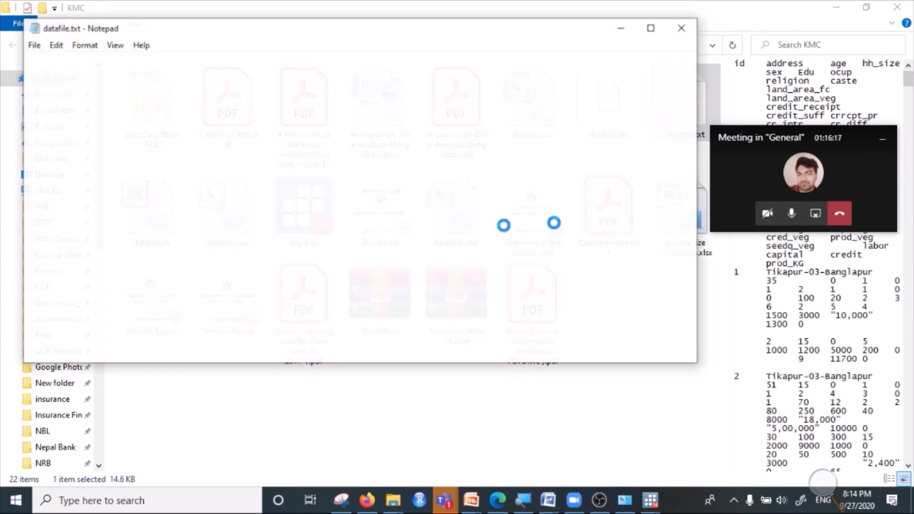
pyautogui.scroll(-20, 375, 232)
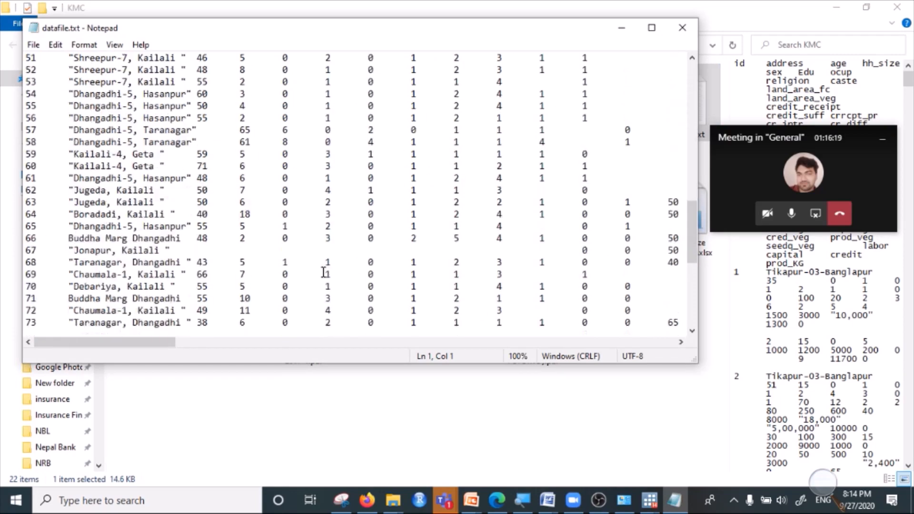
pyautogui.scroll(20, 328, 290)
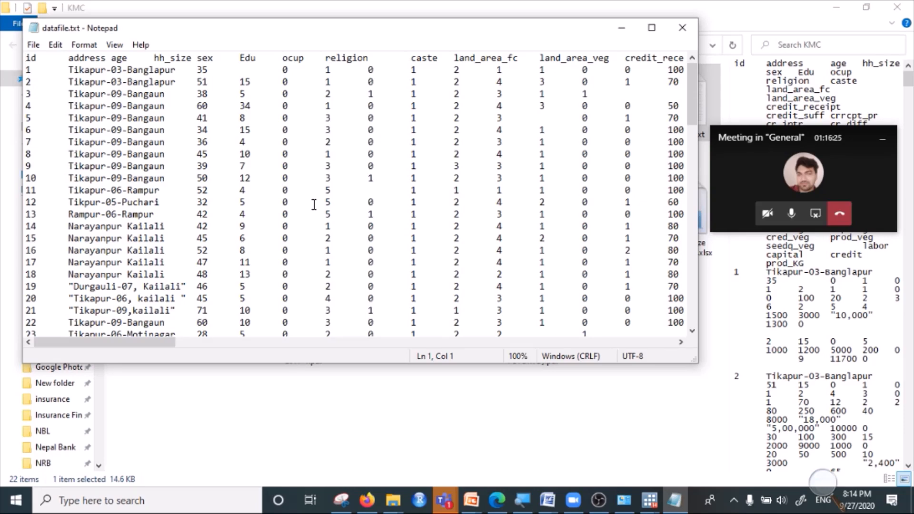
pyautogui.click(682, 28)
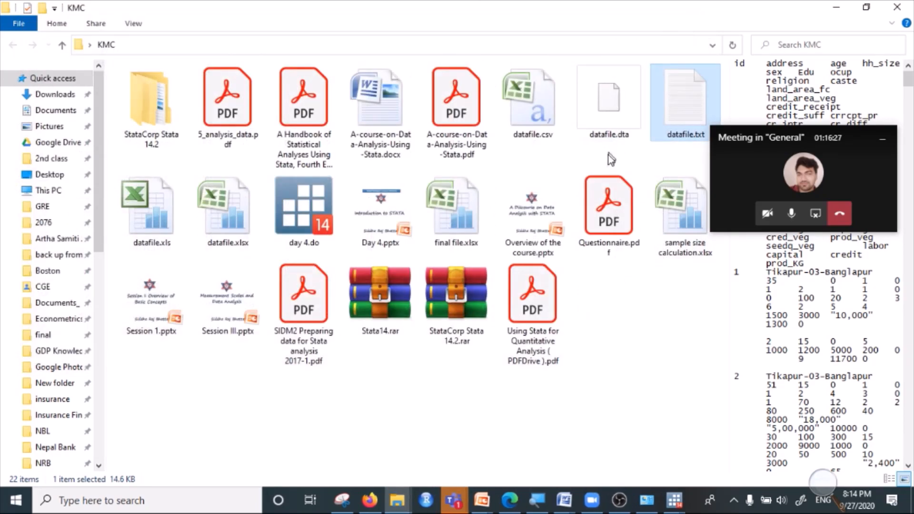
pyautogui.click(610, 121)
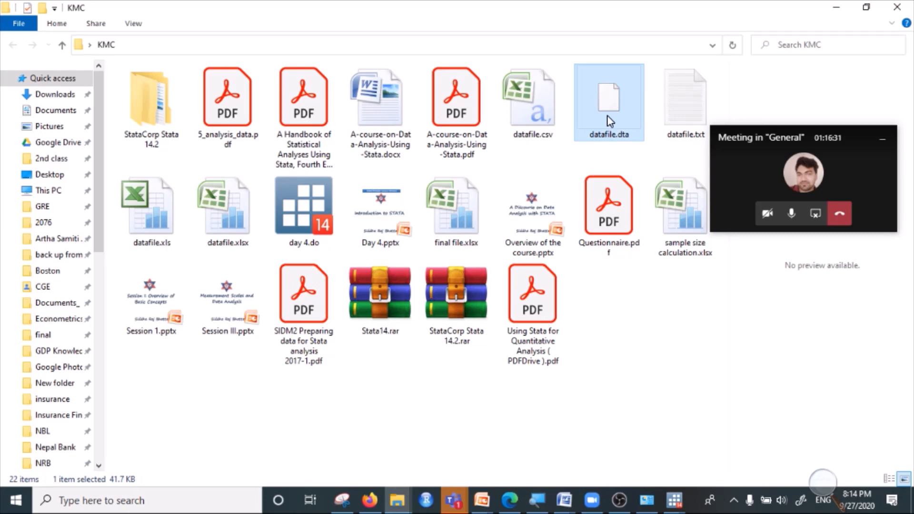
# Minimize the KMC folder, view day 4.do in the maximized Do-file Editor, and restore and move the editor window aside
pyautogui.click(838, 10)
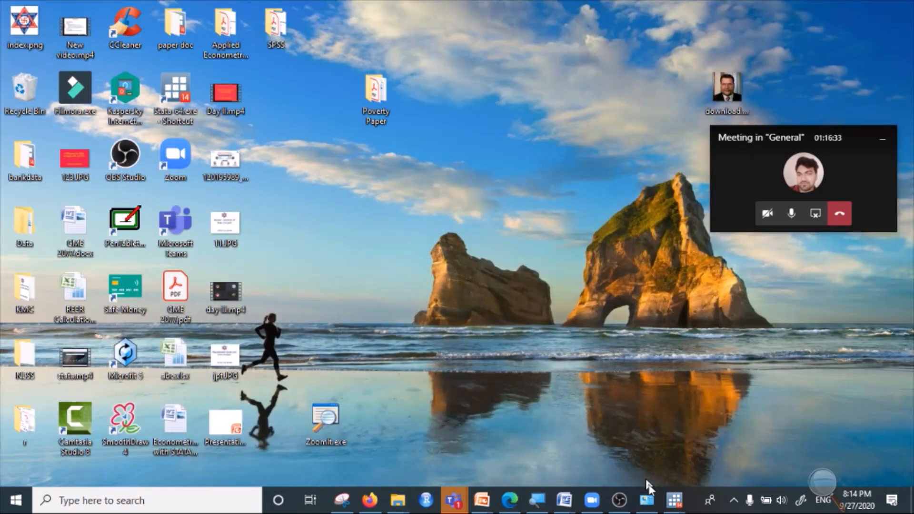
pyautogui.moveTo(673, 500)
pyautogui.click(680, 468)
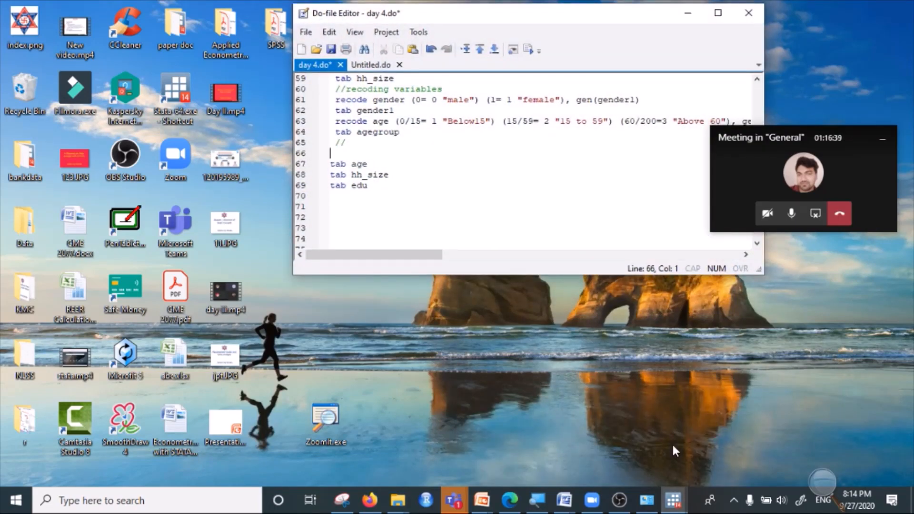
pyautogui.click(718, 13)
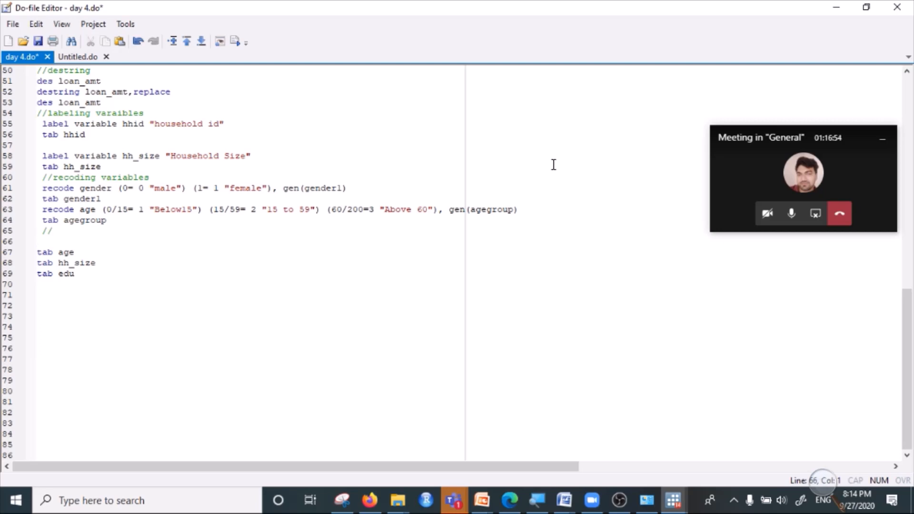
pyautogui.click(13, 26)
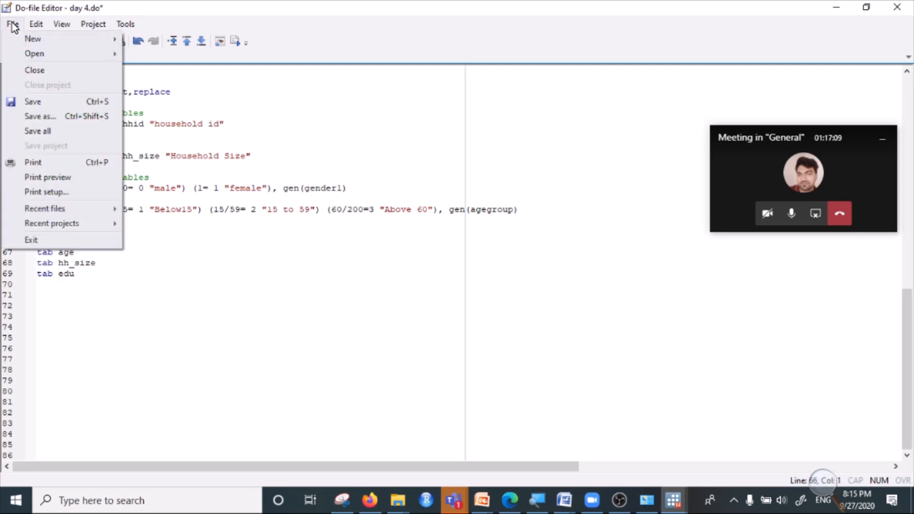
pyautogui.click(13, 26)
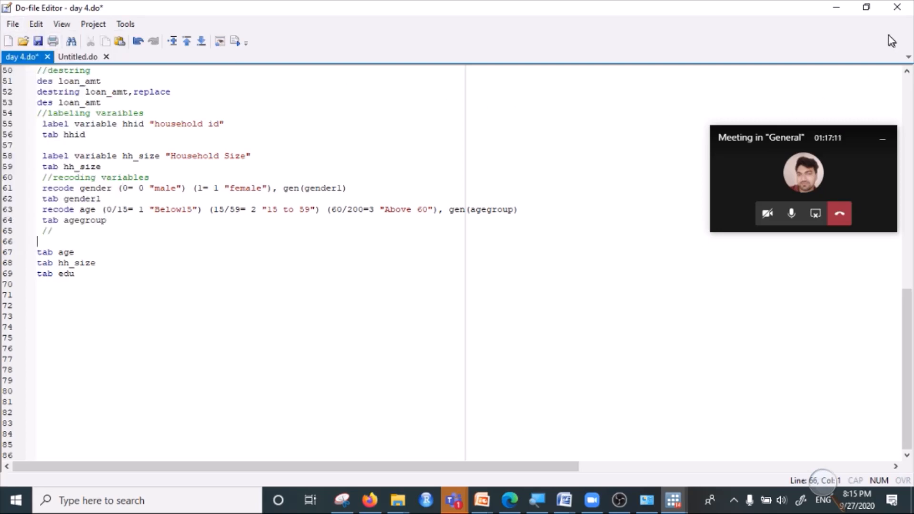
pyautogui.click(866, 7)
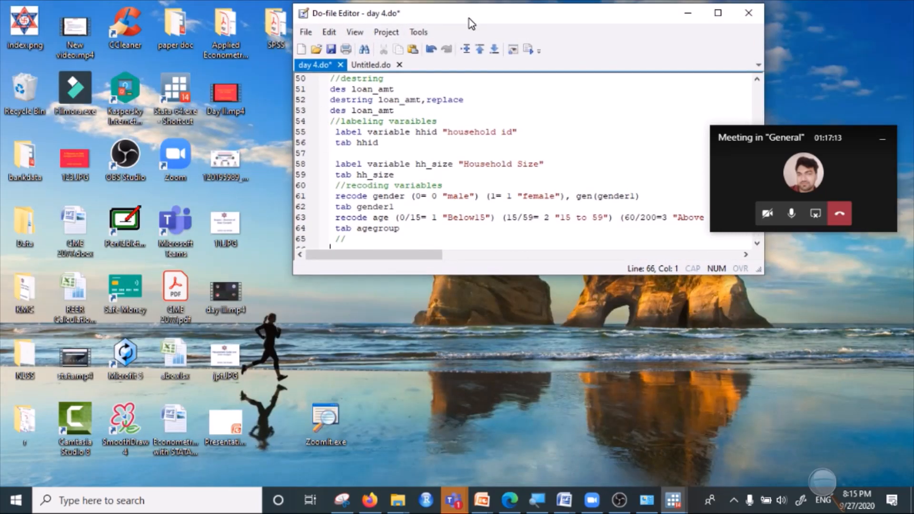
pyautogui.moveTo(467, 20); pyautogui.dragTo(670, 147)
# Switch to Stata's main window and import datafile.csv from the KMC folder as delimited text, replacing the data in memory
pyautogui.moveTo(673, 500)
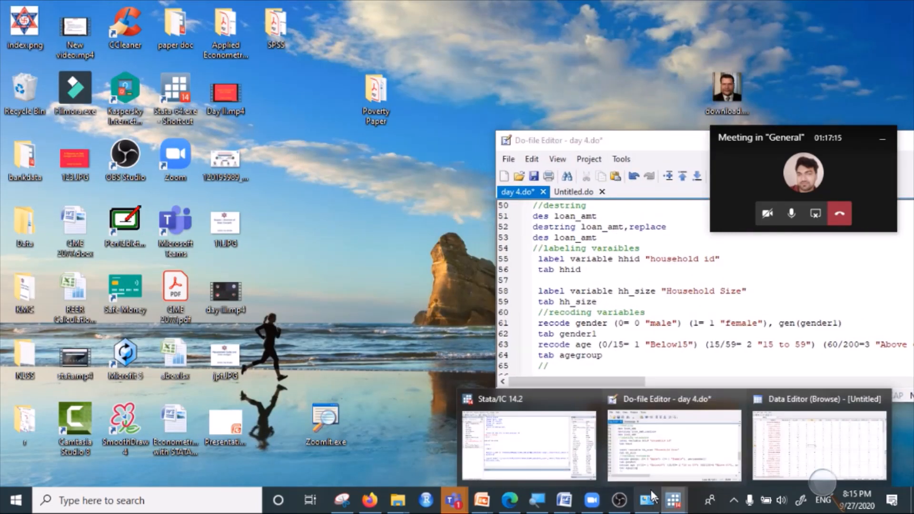
pyautogui.click(519, 450)
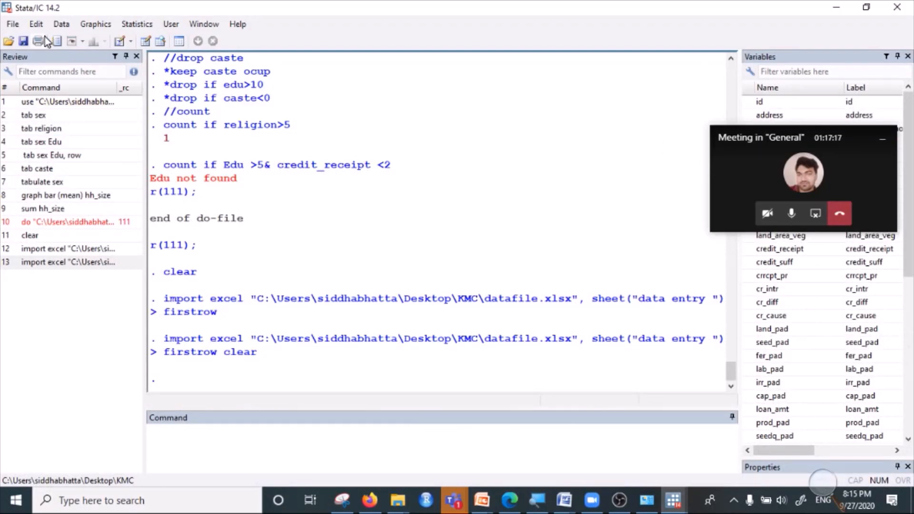
pyautogui.click(13, 25)
pyautogui.moveTo(36, 164)
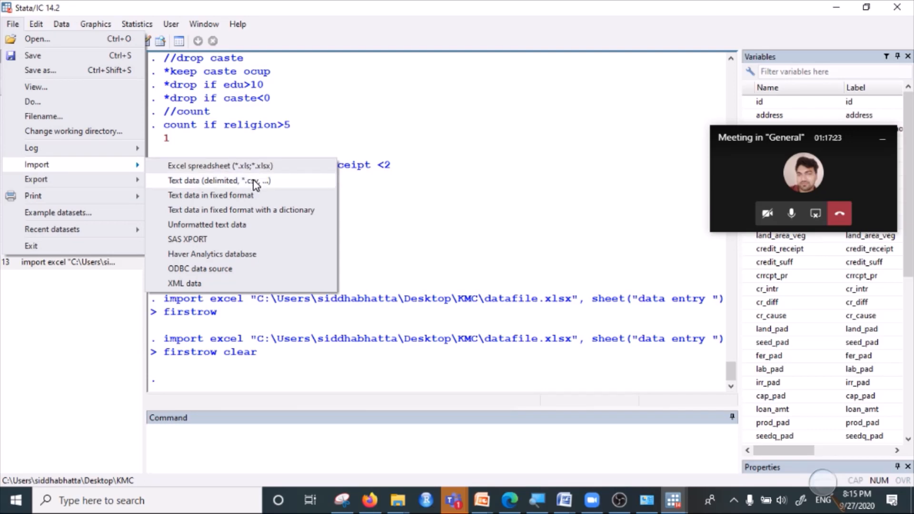
pyautogui.click(253, 181)
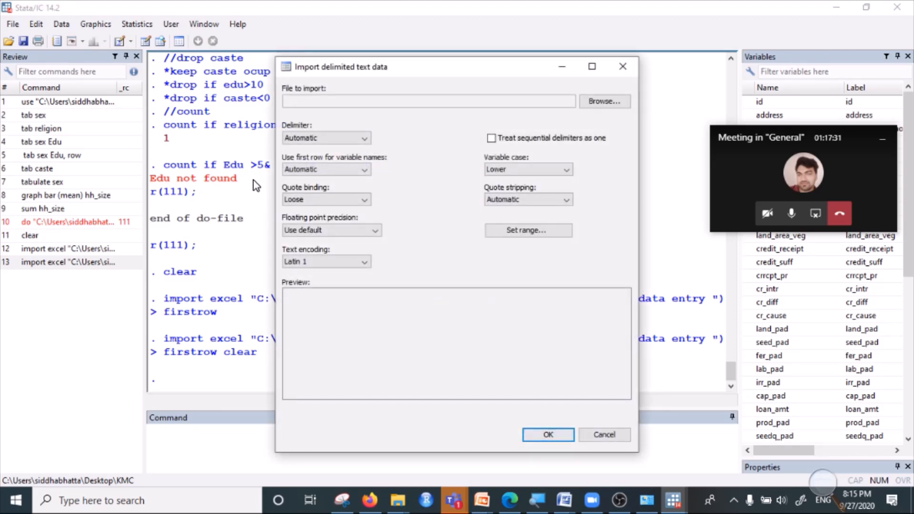
pyautogui.click(590, 104)
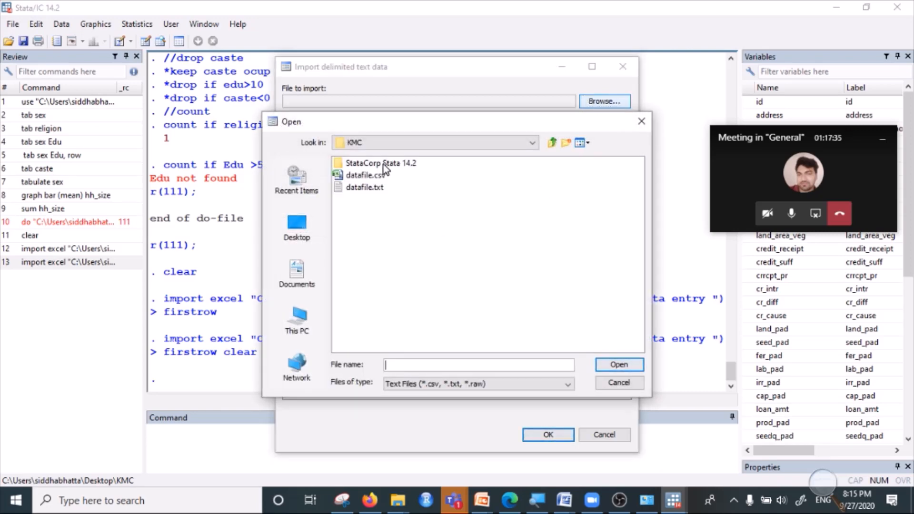
pyautogui.click(371, 177)
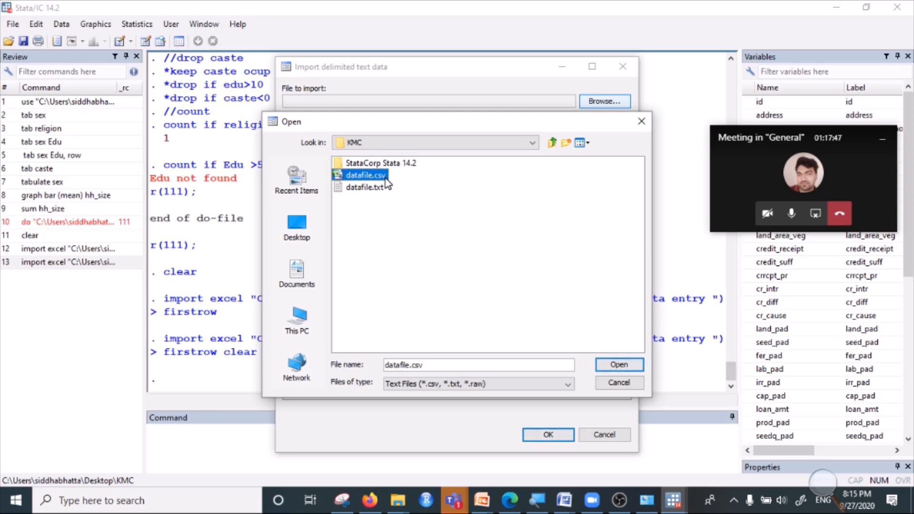
pyautogui.click(612, 365)
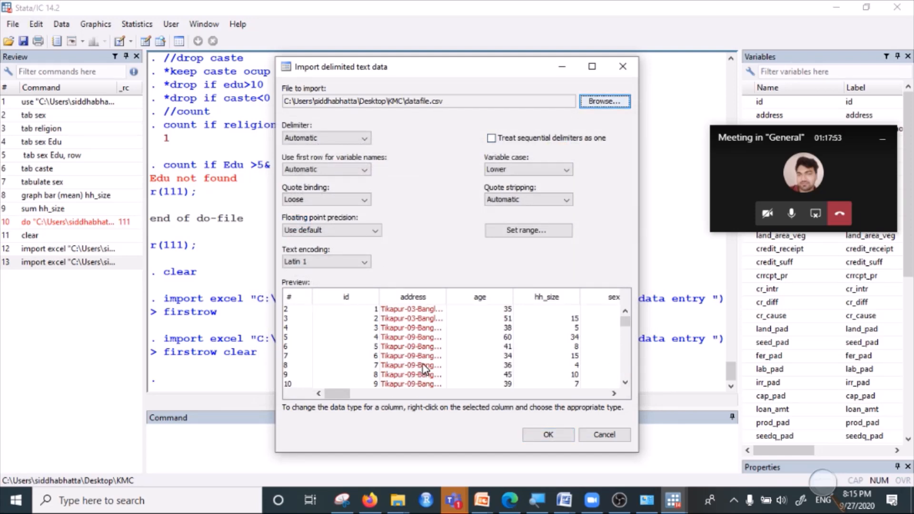
pyautogui.click(549, 436)
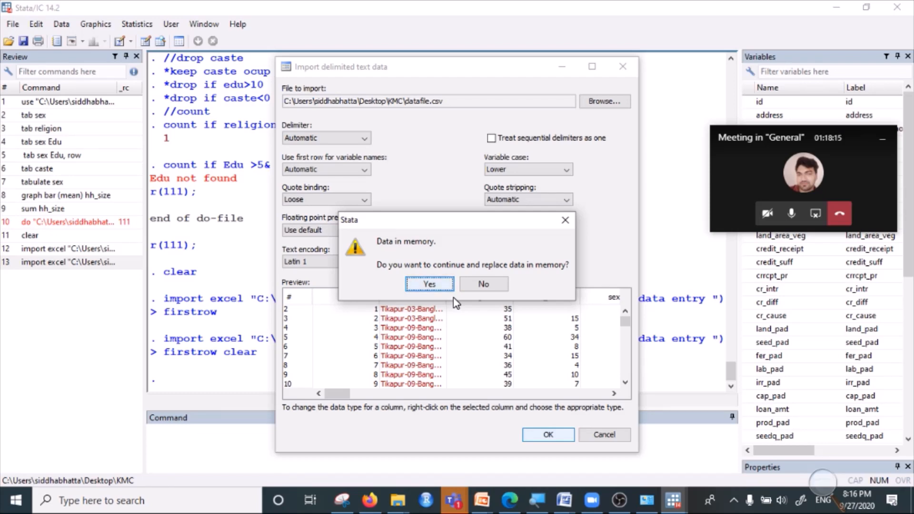
pyautogui.click(422, 287)
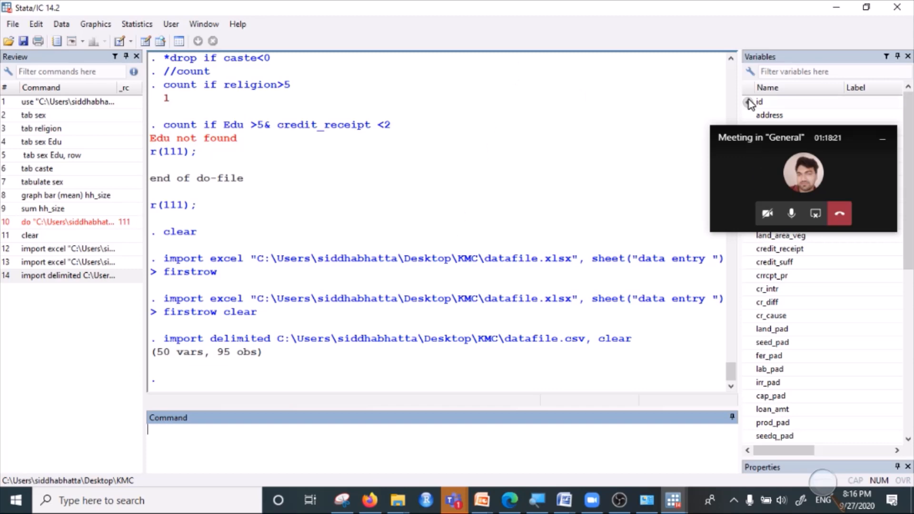
# Widen the Variables pane to view the imported variables, and highlight the variable and observation counts in the import output
pyautogui.moveTo(742, 95); pyautogui.dragTo(656, 95)
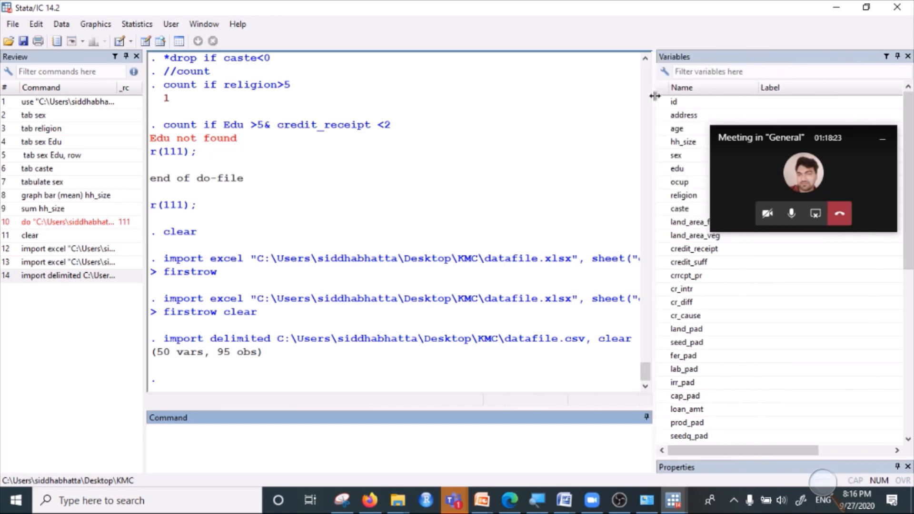
pyautogui.moveTo(850, 137); pyautogui.dragTo(912, 374)
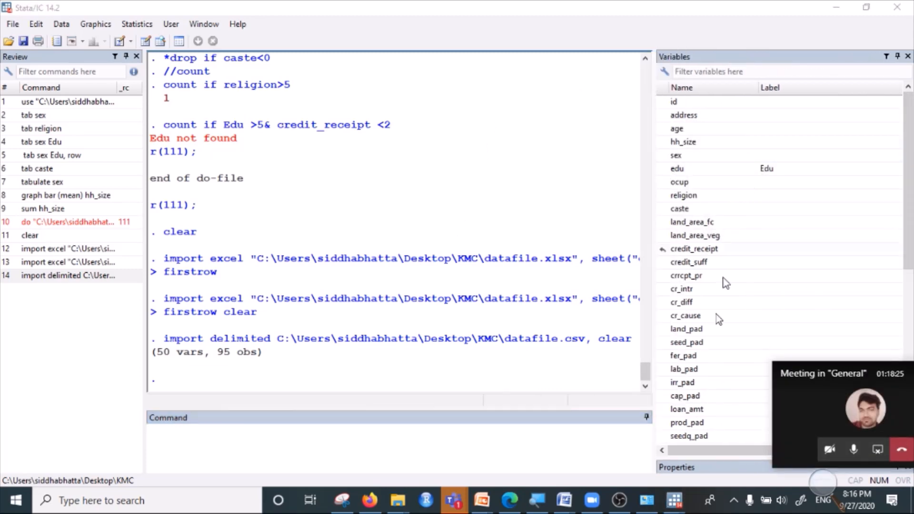
pyautogui.moveTo(153, 352); pyautogui.dragTo(207, 357)
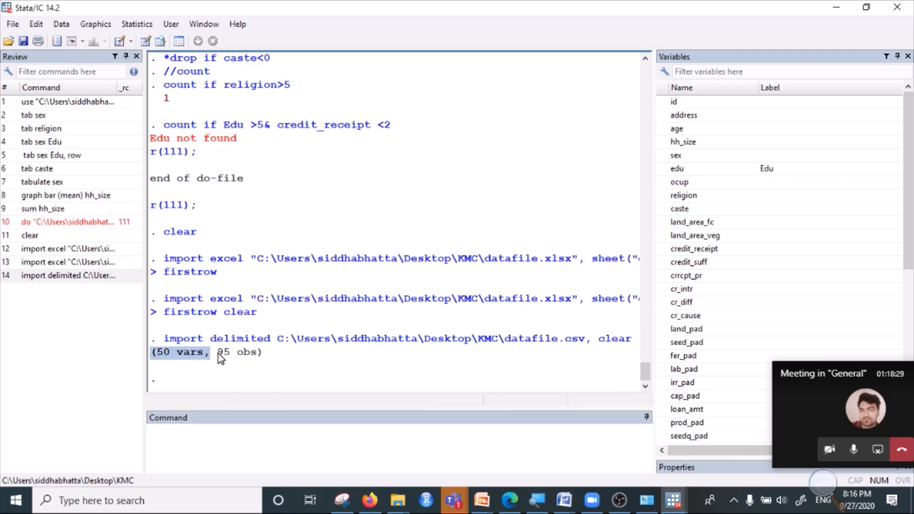
pyautogui.moveTo(211, 353); pyautogui.dragTo(256, 357)
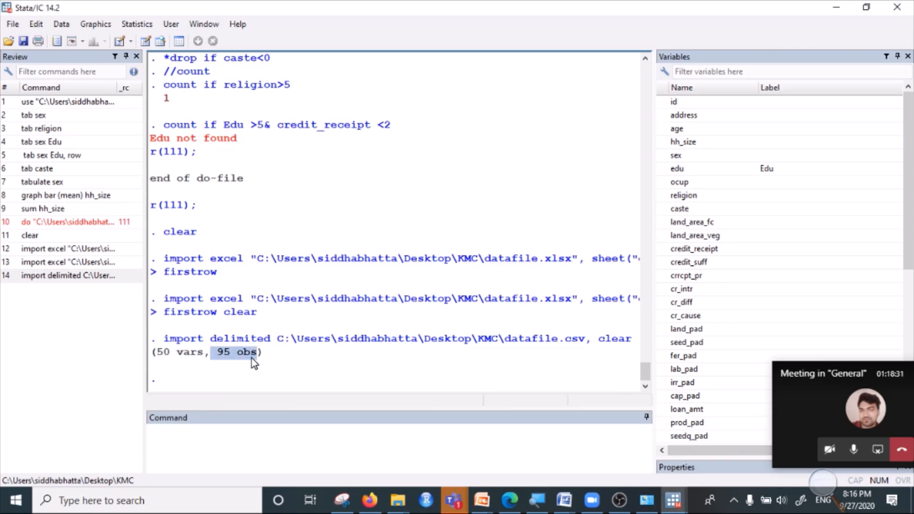
# Browse the imported CSV data in the Data Editor, close the editor, and narrow the Variables pane
pyautogui.click(161, 42)
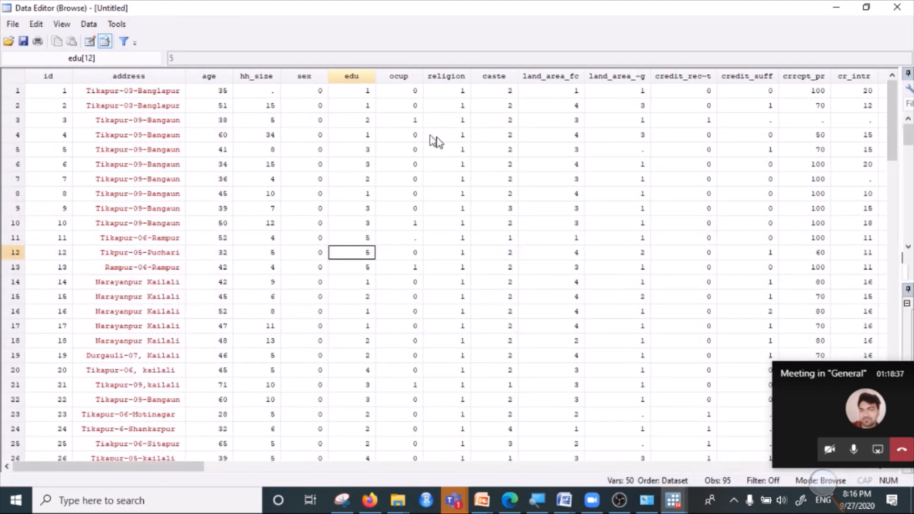
pyautogui.click(897, 7)
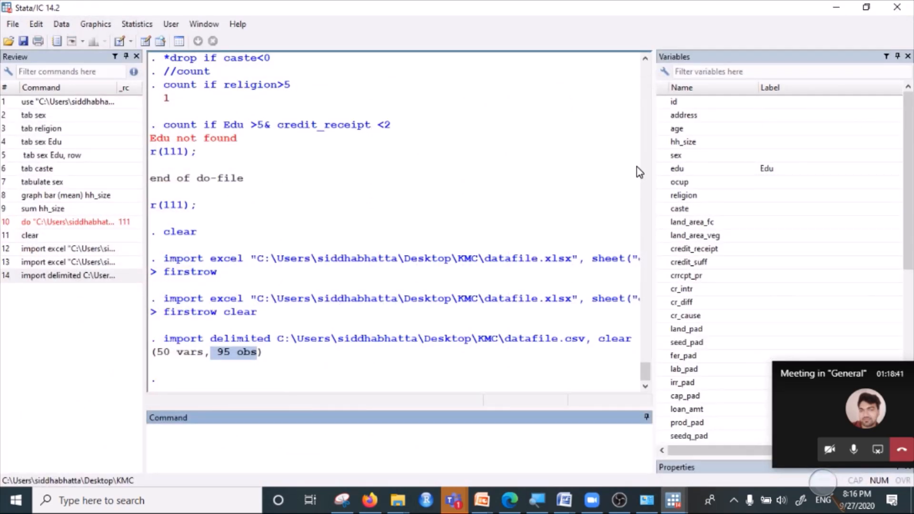
pyautogui.moveTo(655, 169); pyautogui.dragTo(766, 179)
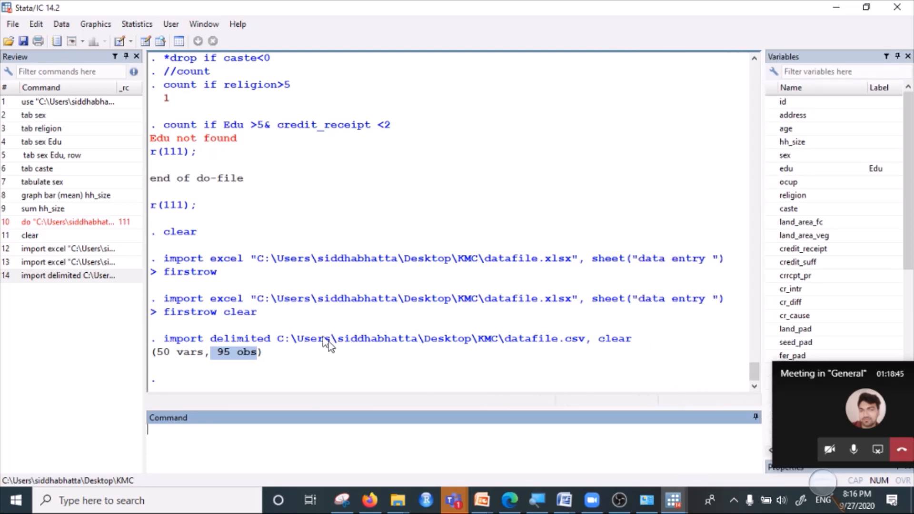
# Clear the imported CSV dataset from memory
pyautogui.write('clear')
pyautogui.press('Return')
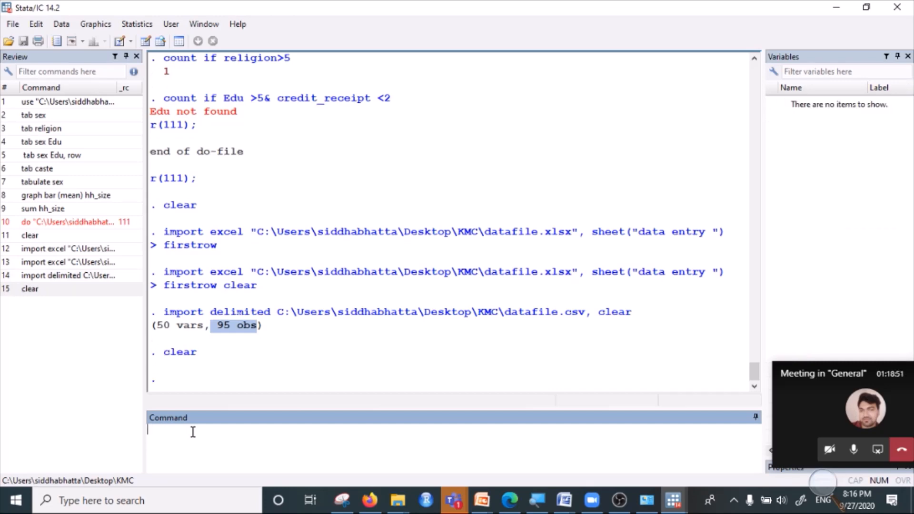
pyautogui.click(14, 27)
pyautogui.moveTo(68, 169)
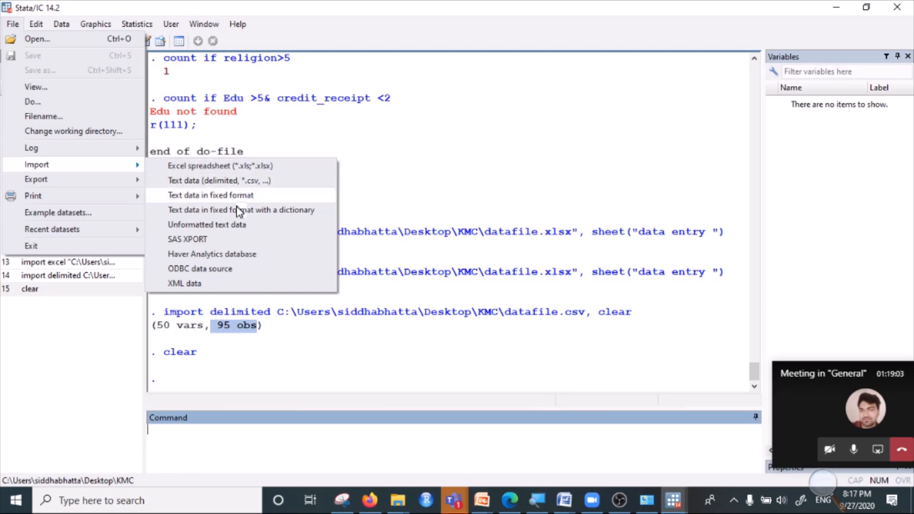
pyautogui.click(228, 180)
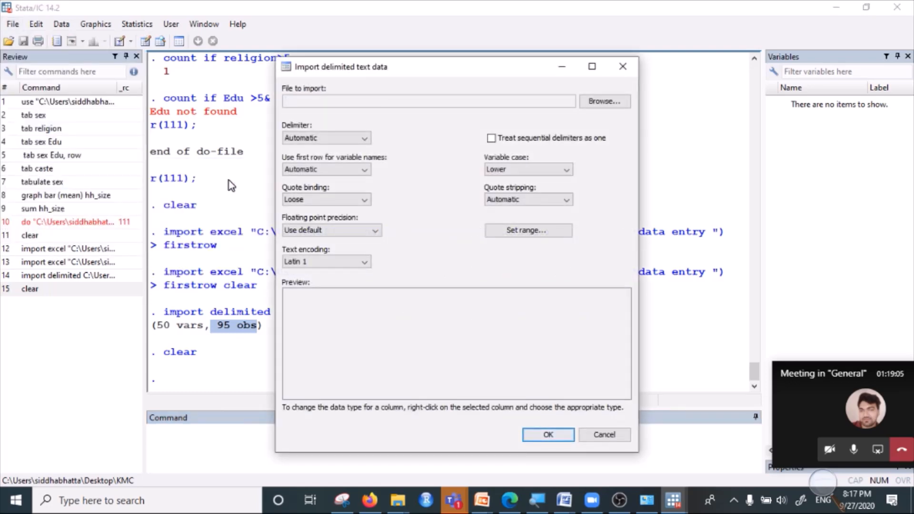
pyautogui.click(623, 68)
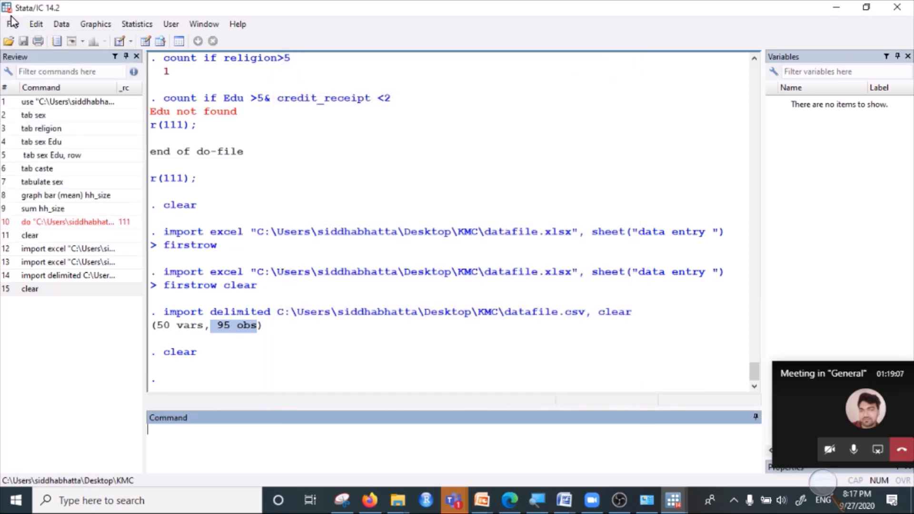
# Import datafile.txt from the KMC folder as delimited text with the default import settings
pyautogui.click(12, 24)
pyautogui.moveTo(105, 174)
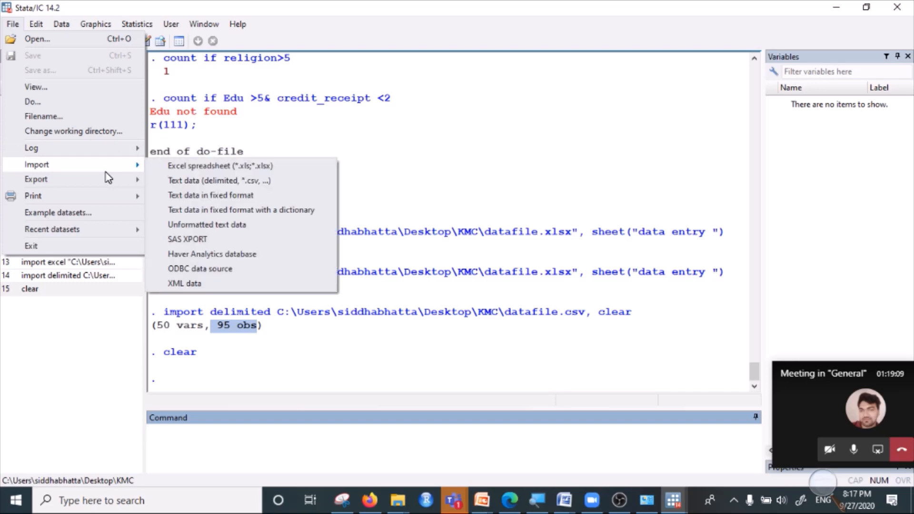
pyautogui.click(224, 187)
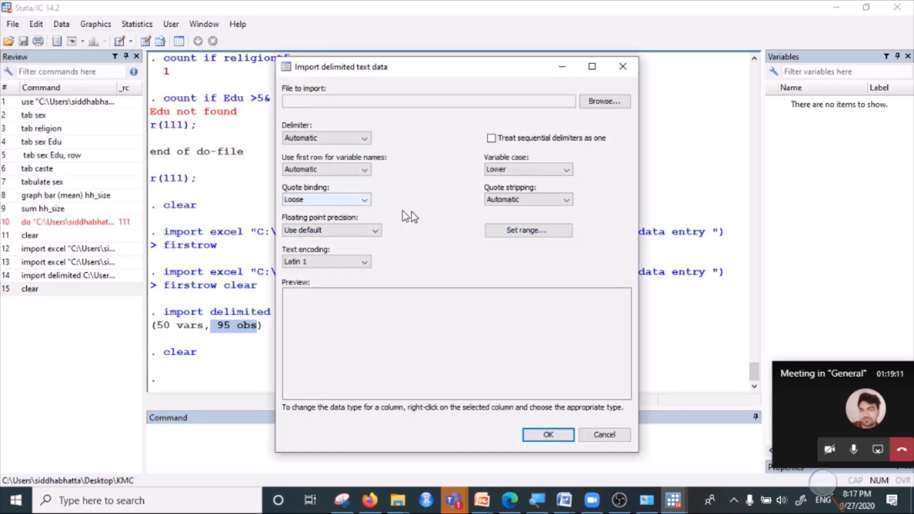
pyautogui.click(600, 105)
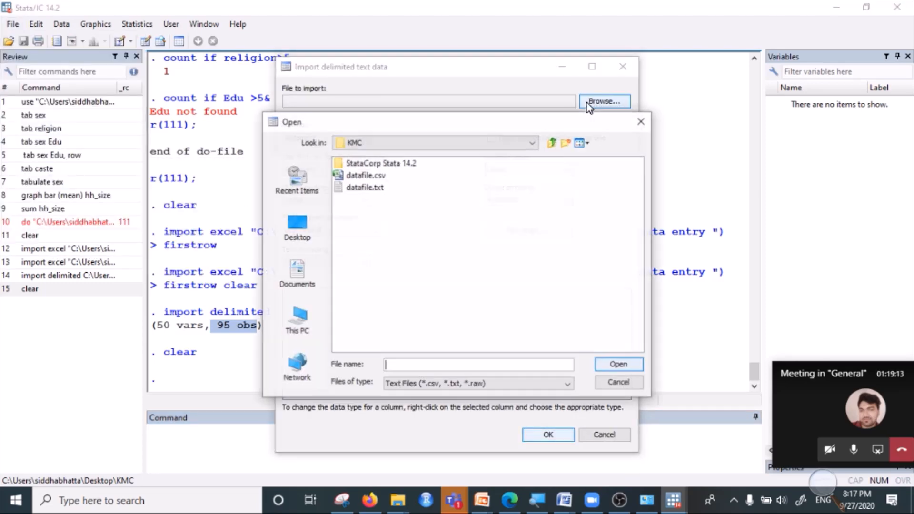
pyautogui.click(374, 188)
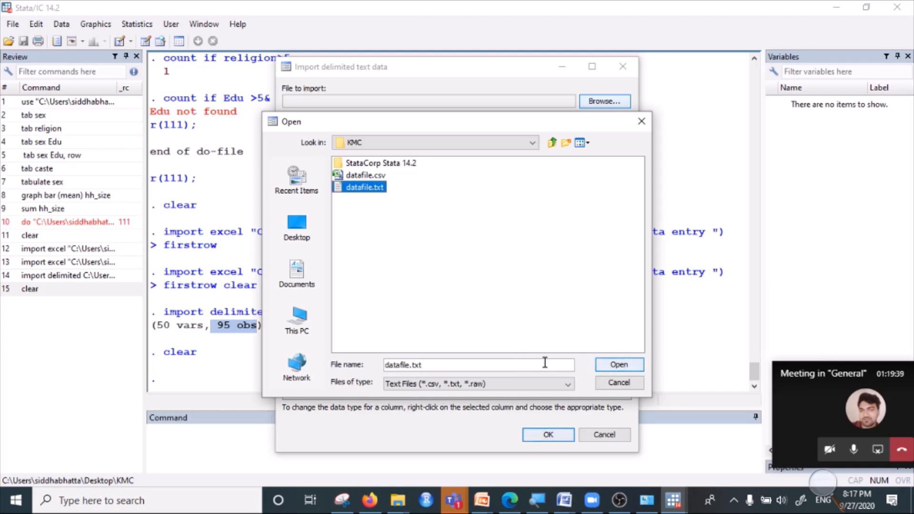
pyautogui.click(612, 365)
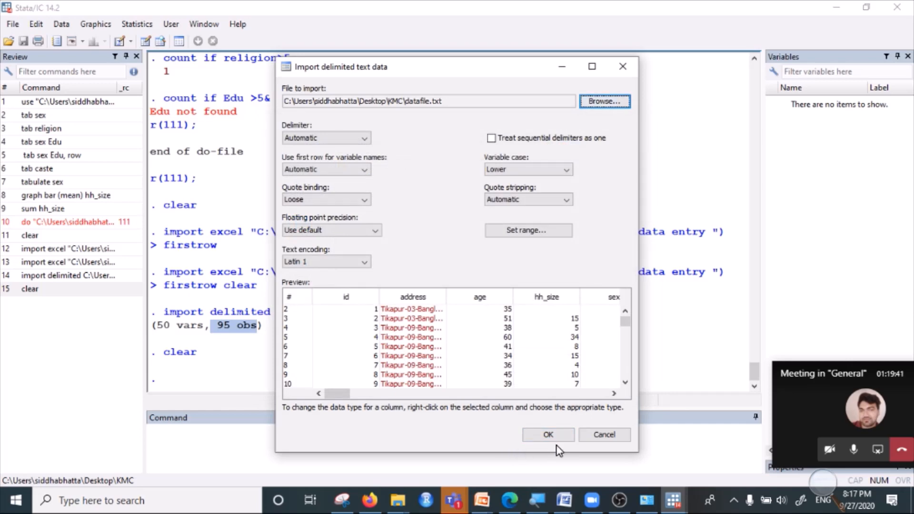
pyautogui.click(550, 434)
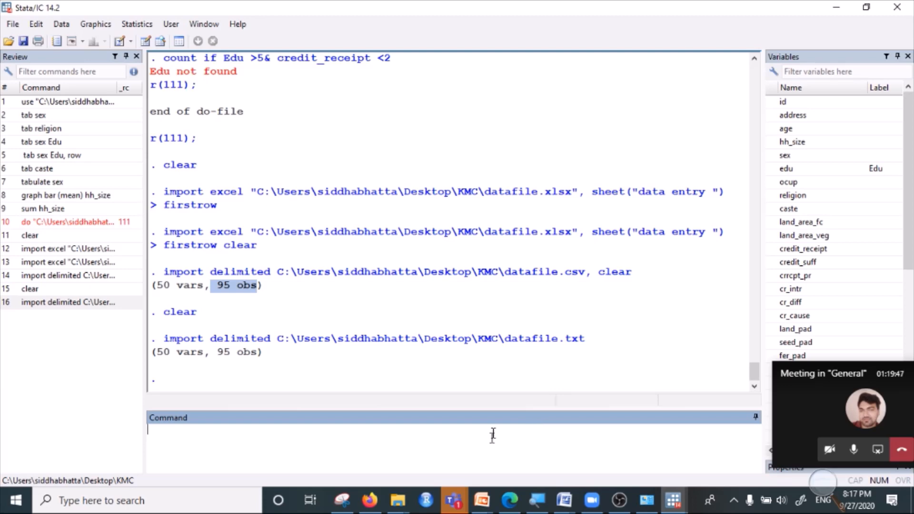
# Check the imported variable list, browse the text-file data in the Data Editor across row 10, and minimize the editor
pyautogui.scroll(-2, 839, 282)
pyautogui.scroll(-6, 831, 295)
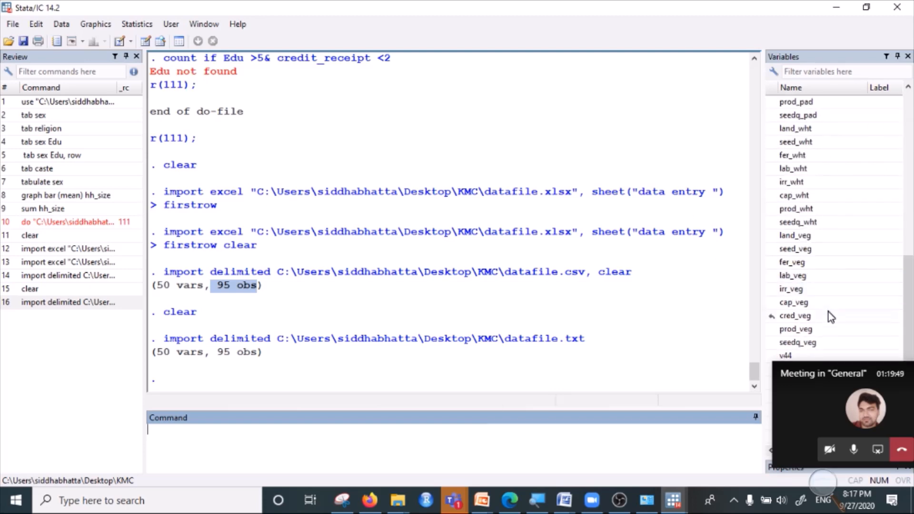
pyautogui.click(162, 42)
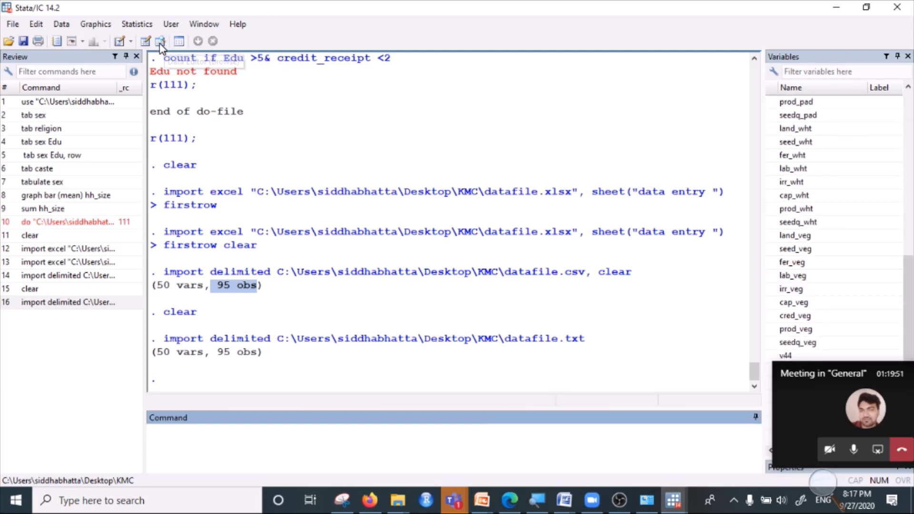
pyautogui.moveTo(221, 223); pyautogui.dragTo(626, 228)
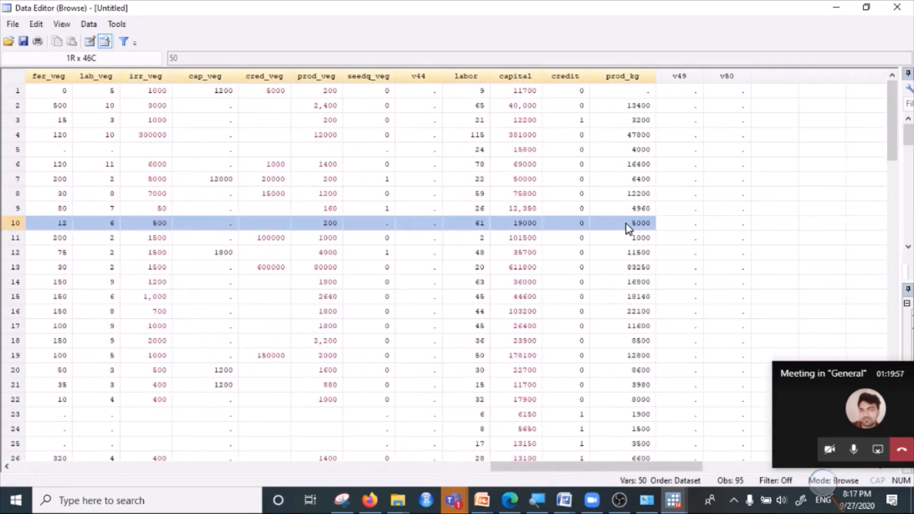
pyautogui.click(837, 7)
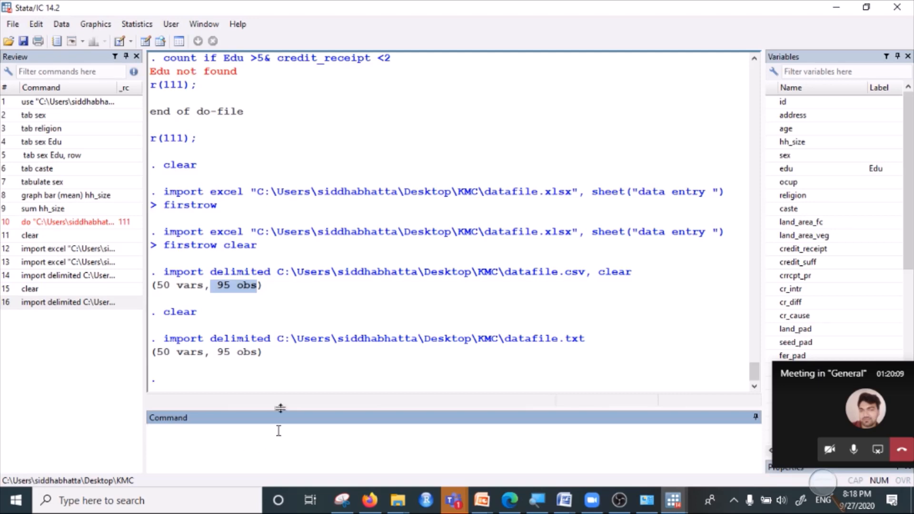
pyautogui.click(13, 24)
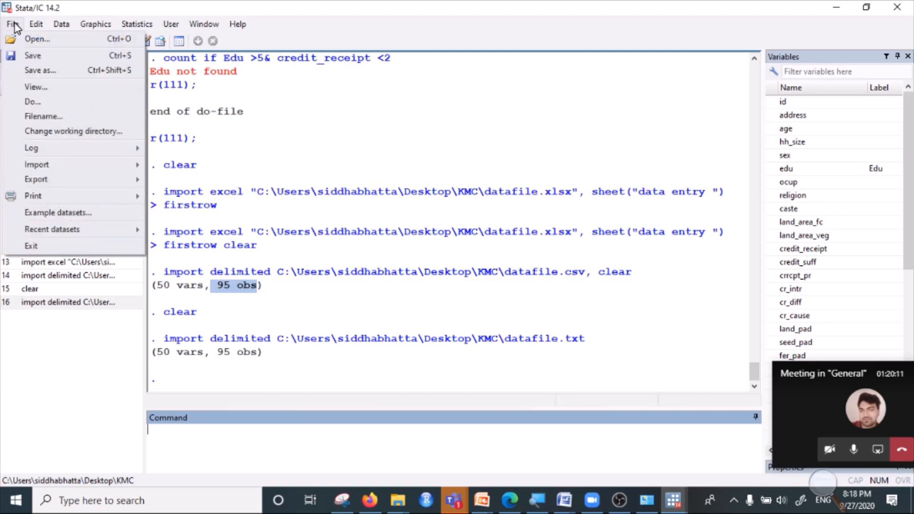
pyautogui.click(190, 445)
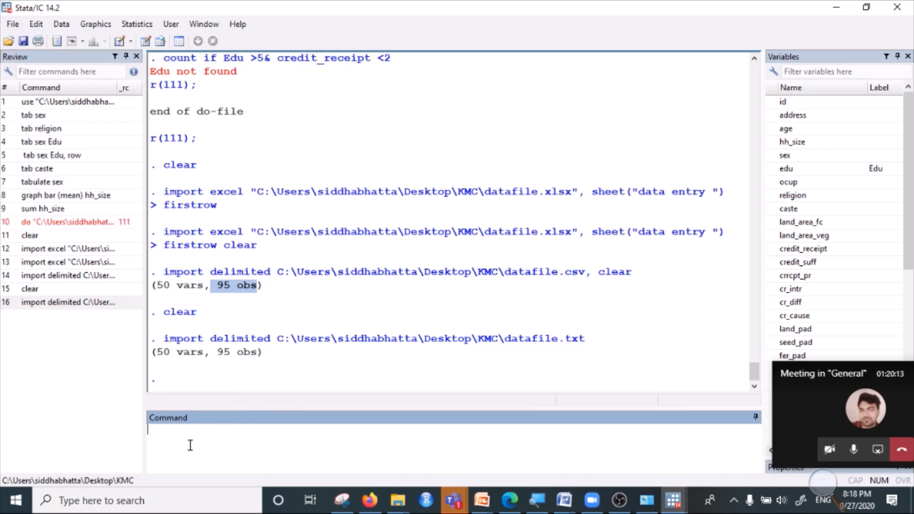
pyautogui.click(11, 25)
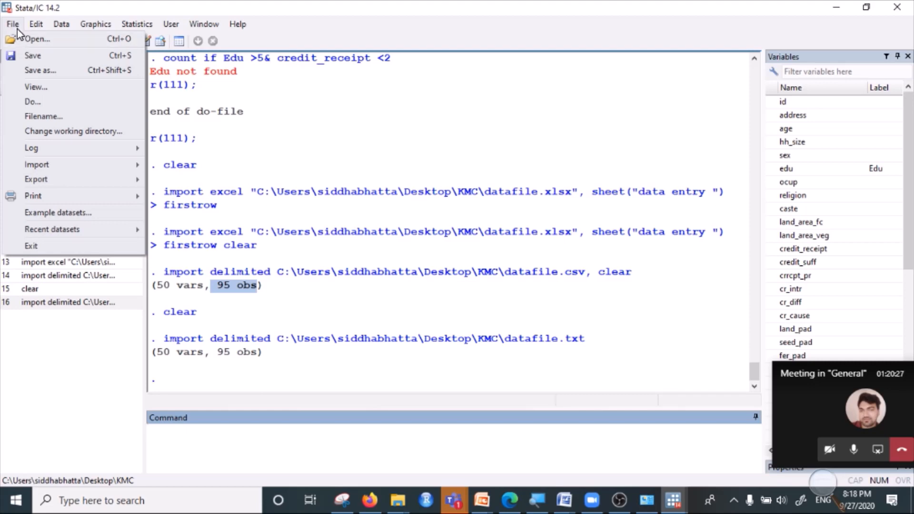
pyautogui.click(14, 24)
pyautogui.click(14, 24)
pyautogui.click(38, 50)
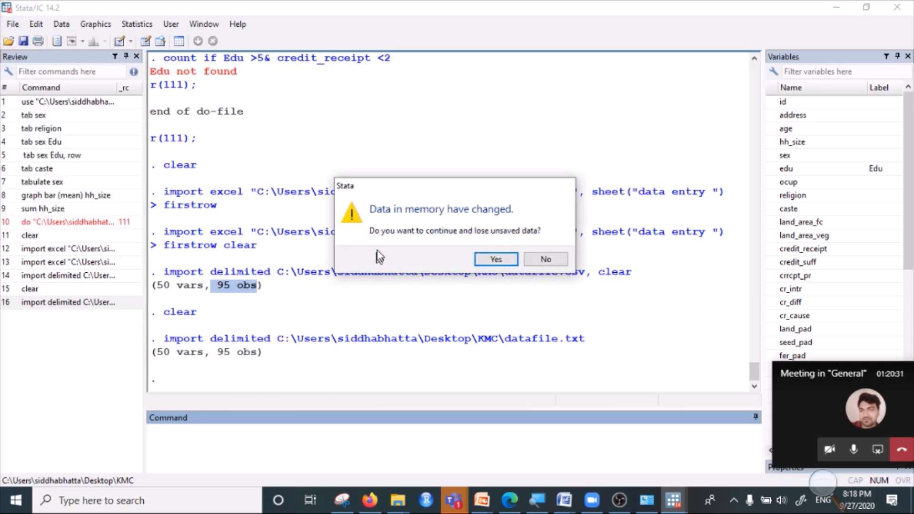
pyautogui.click(546, 260)
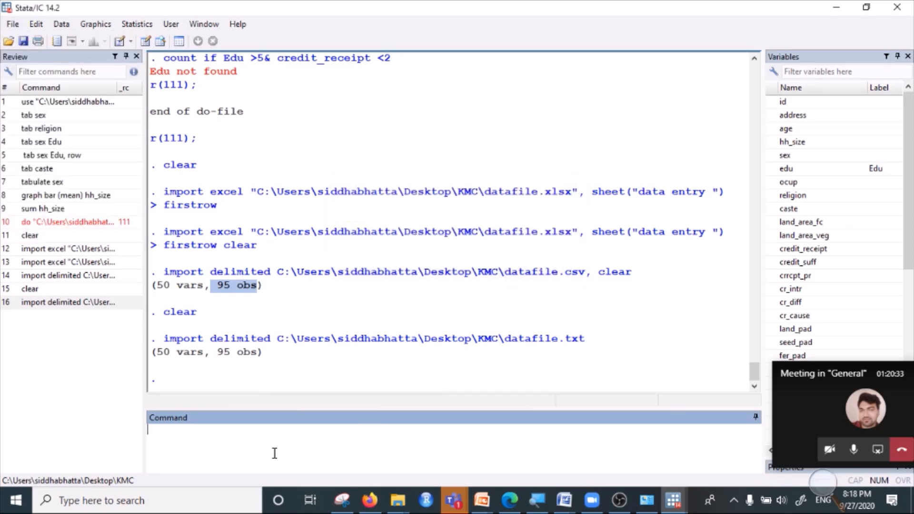
# Clear the data in memory and open the Stata dataset datafile.dta from the KMC folder
pyautogui.write('clear')
pyautogui.press('Return')
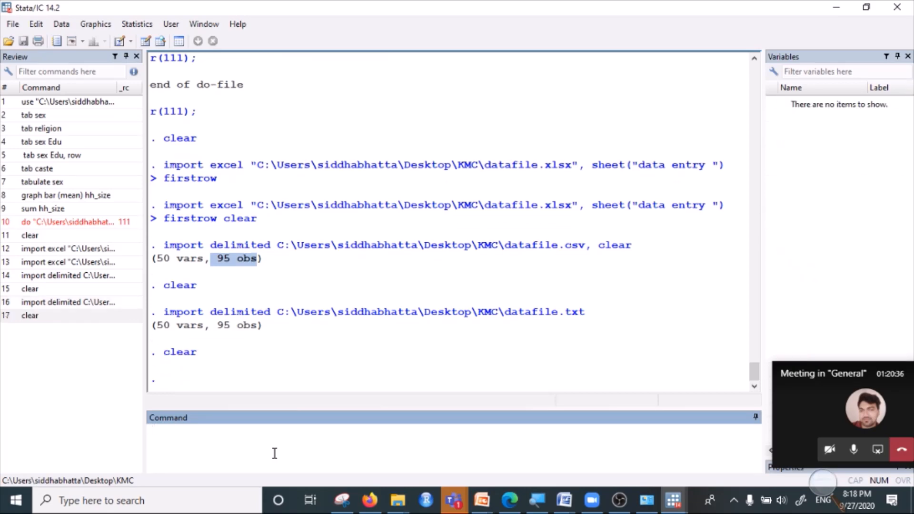
pyautogui.click(17, 26)
pyautogui.click(36, 43)
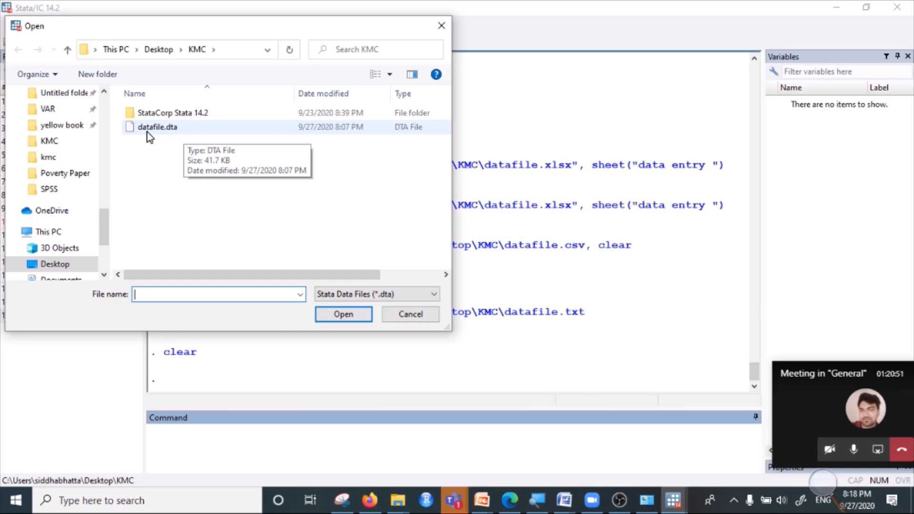
pyautogui.click(175, 132)
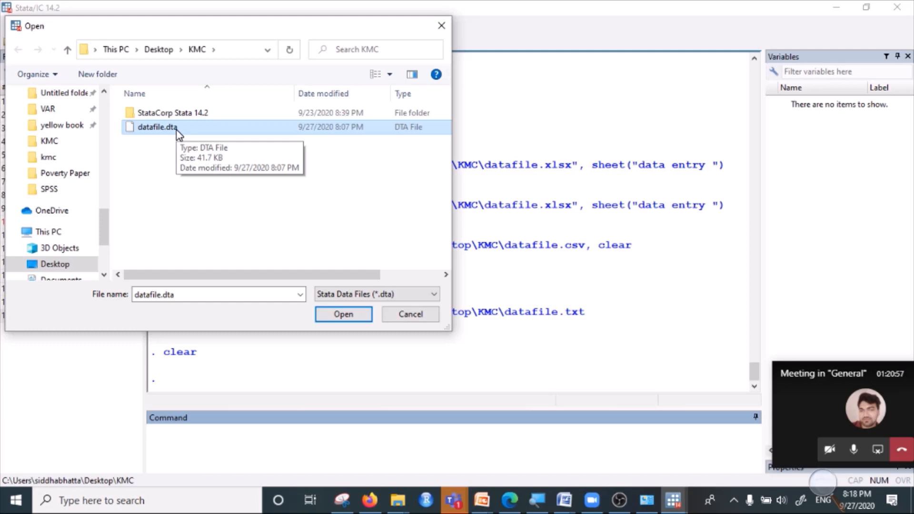
pyautogui.click(339, 316)
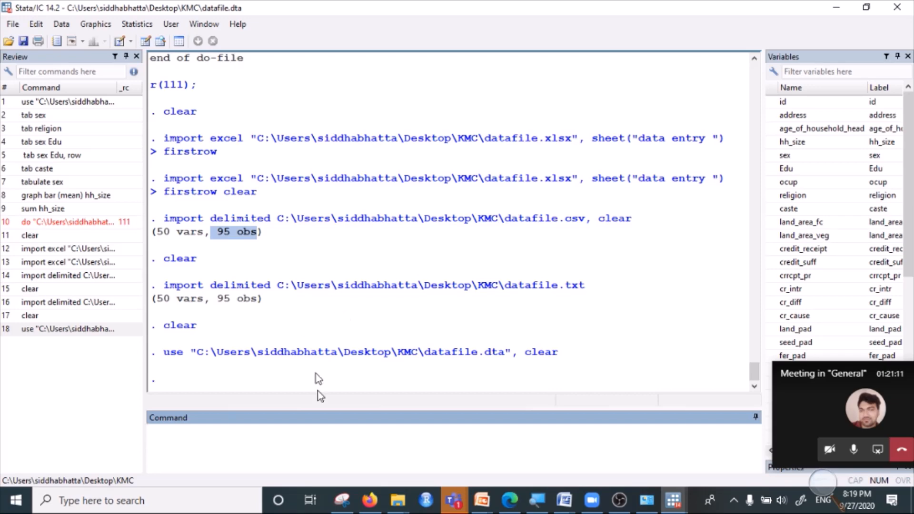
# Switch to Microsoft Edge, close the winrar-x64-591.exe tab, and show the Young Economist Club data analysis page
pyautogui.click(517, 503)
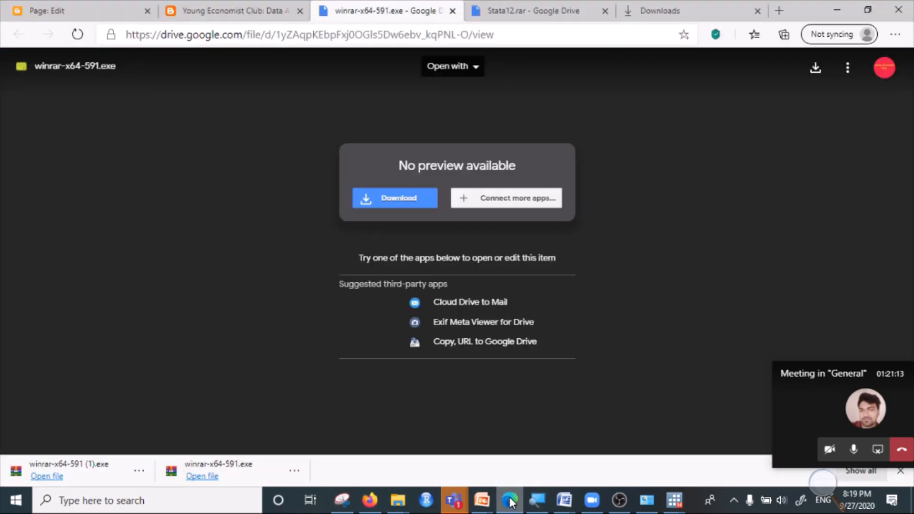
pyautogui.click(453, 10)
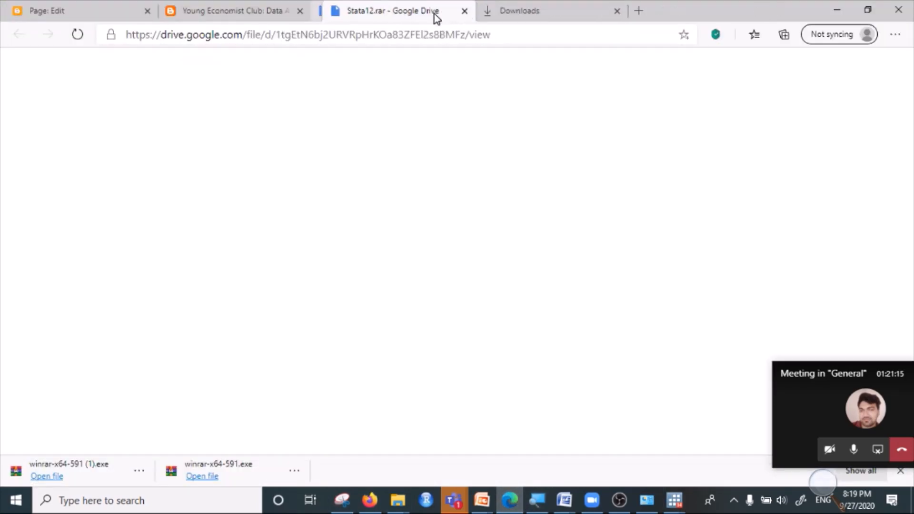
pyautogui.click(259, 11)
# Look through the Day II, Day III and Day IV course materials on the data analysis page
pyautogui.scroll(-6, 333, 230)
pyautogui.scroll(5, 333, 230)
pyautogui.scroll(-6, 322, 243)
pyautogui.scroll(-15, 321, 243)
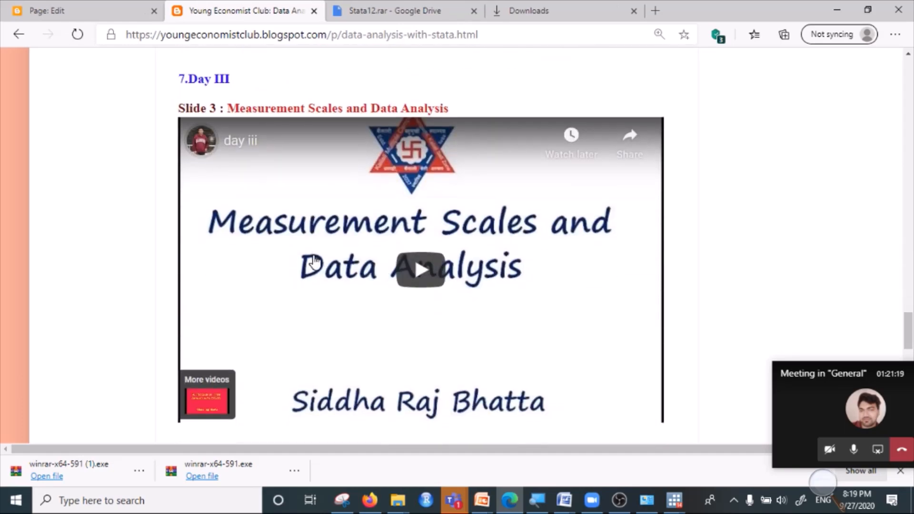
pyautogui.scroll(15, 336, 292)
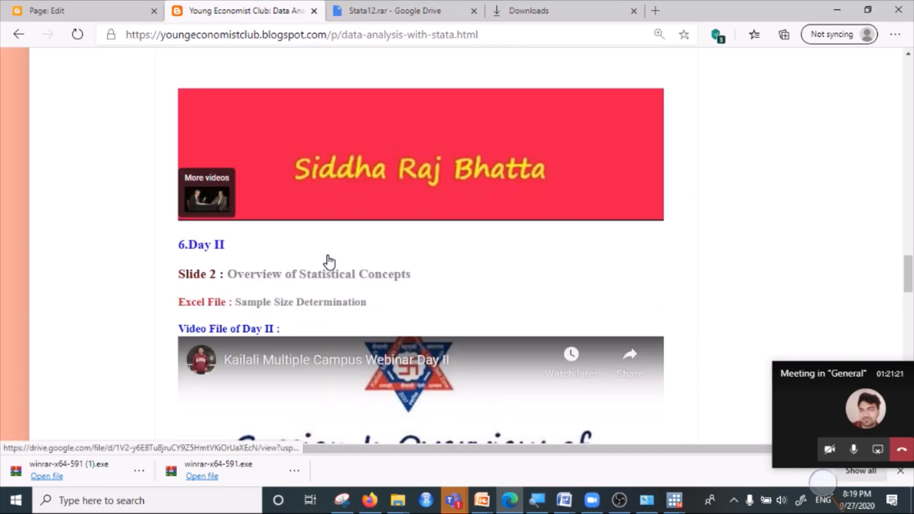
pyautogui.scroll(-8, 332, 256)
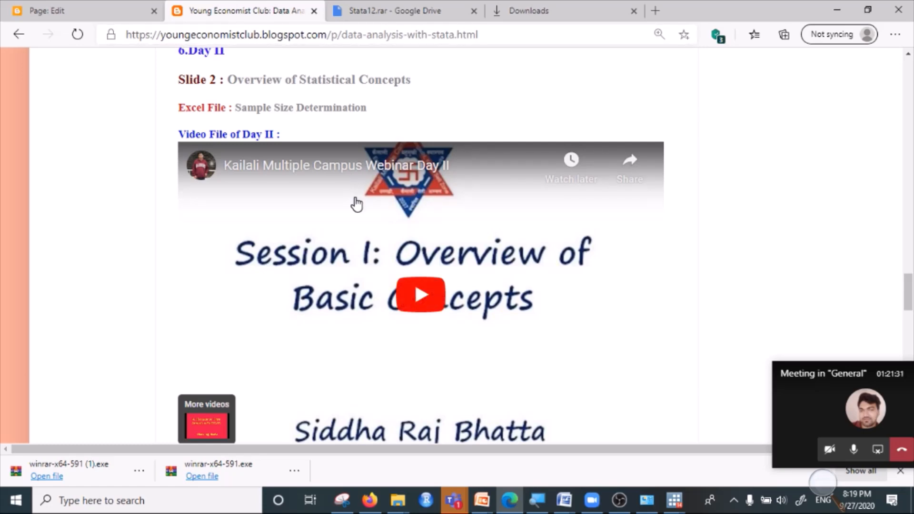
pyautogui.scroll(-2, 358, 212)
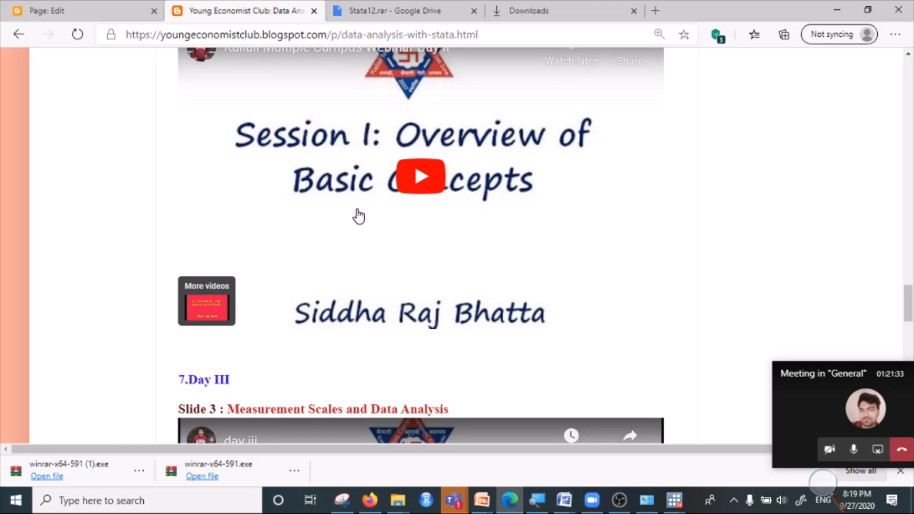
pyautogui.scroll(-8, 360, 223)
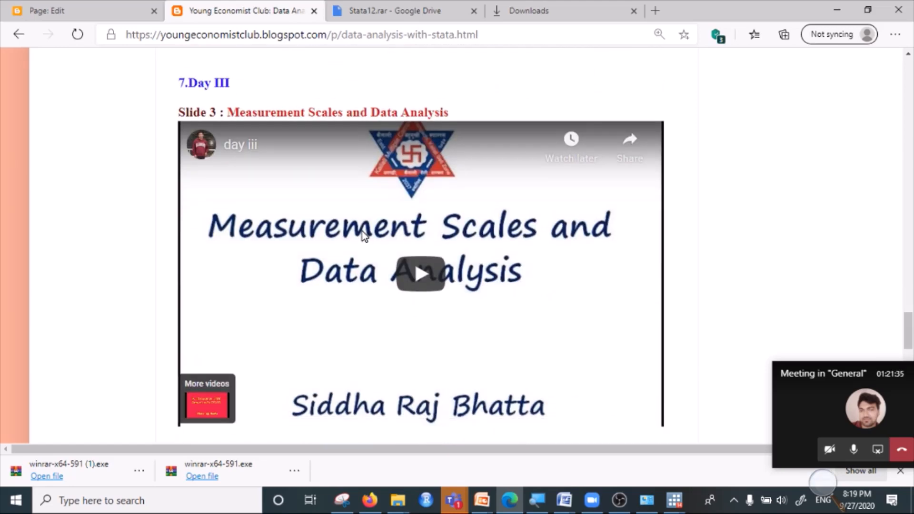
pyautogui.scroll(7, 381, 235)
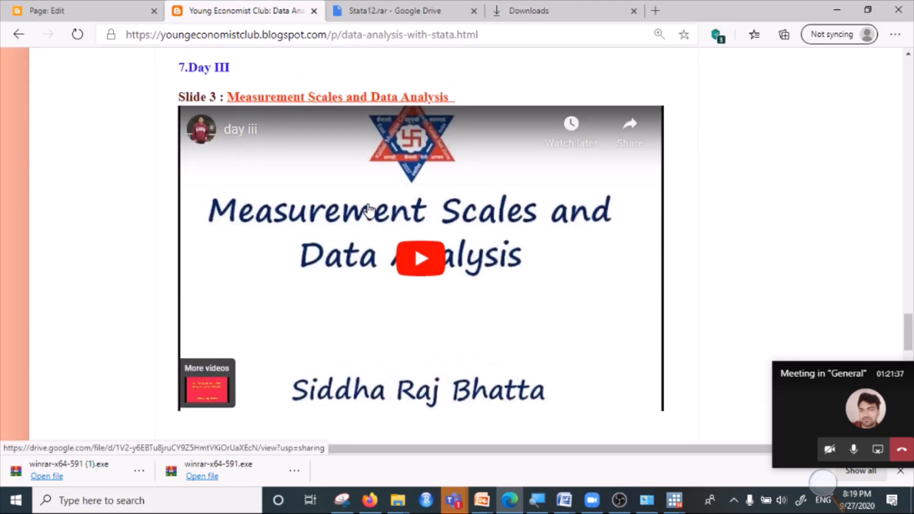
pyautogui.scroll(3, 387, 262)
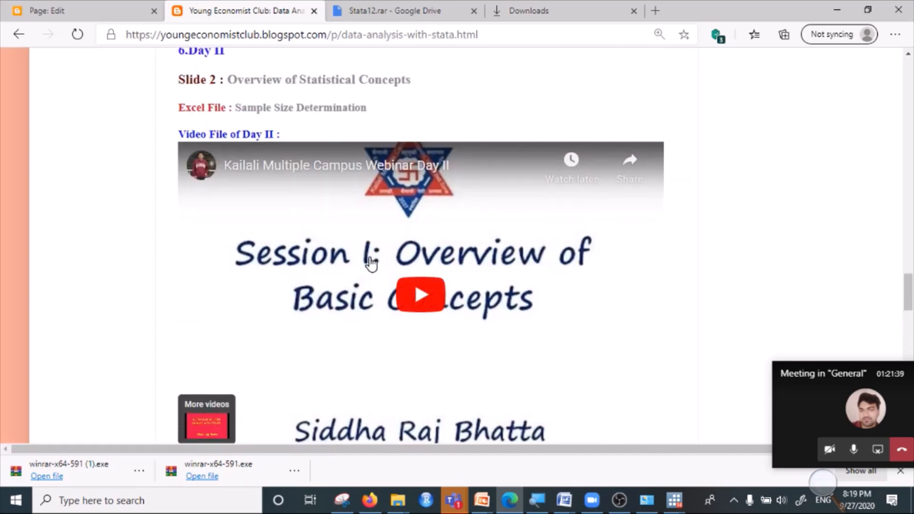
pyautogui.scroll(-10, 376, 266)
pyautogui.scroll(-1, 373, 273)
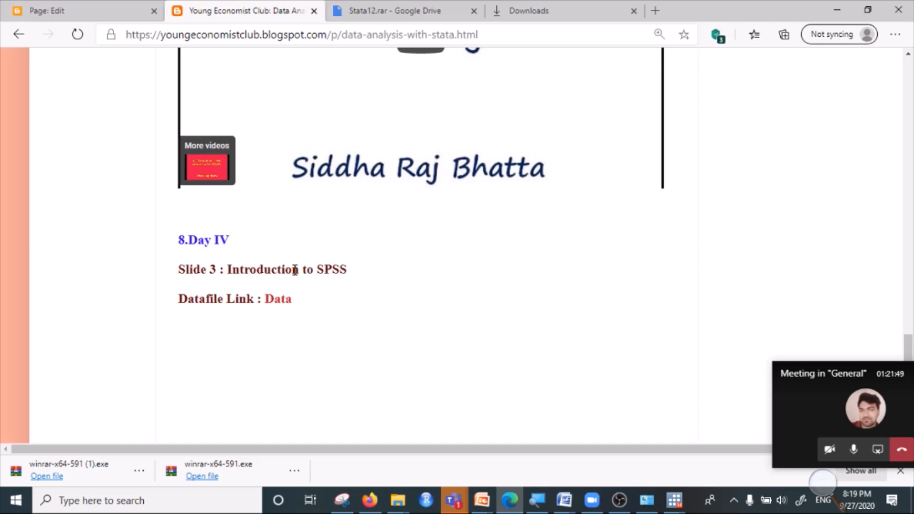
pyautogui.scroll(-2, 381, 281)
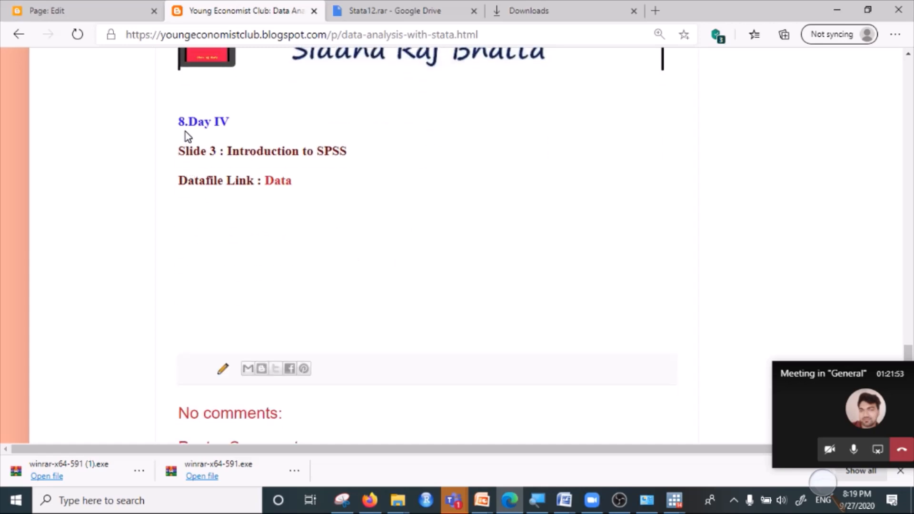
# Open the Day IV Data link and point out datafile.dta, datafile.txt and datafile.xls in the shared Drive folder
pyautogui.click(279, 185)
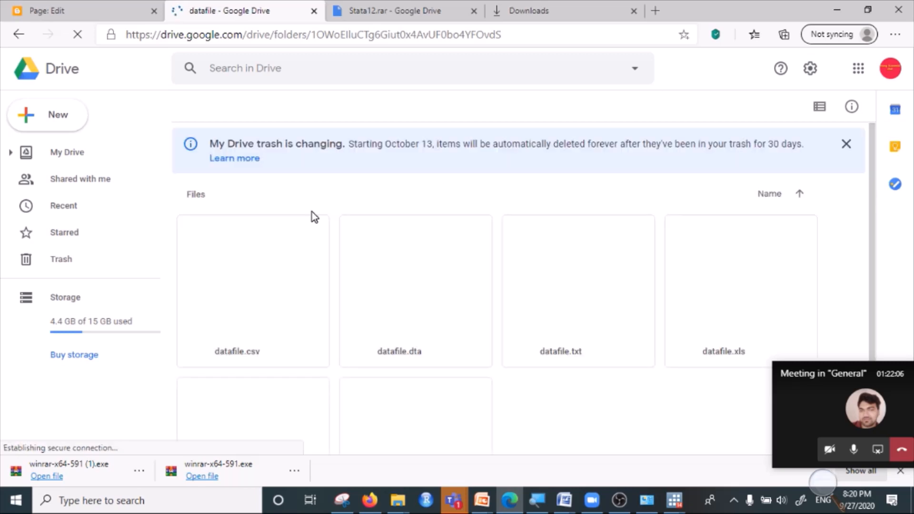
pyautogui.scroll(-2, 364, 266)
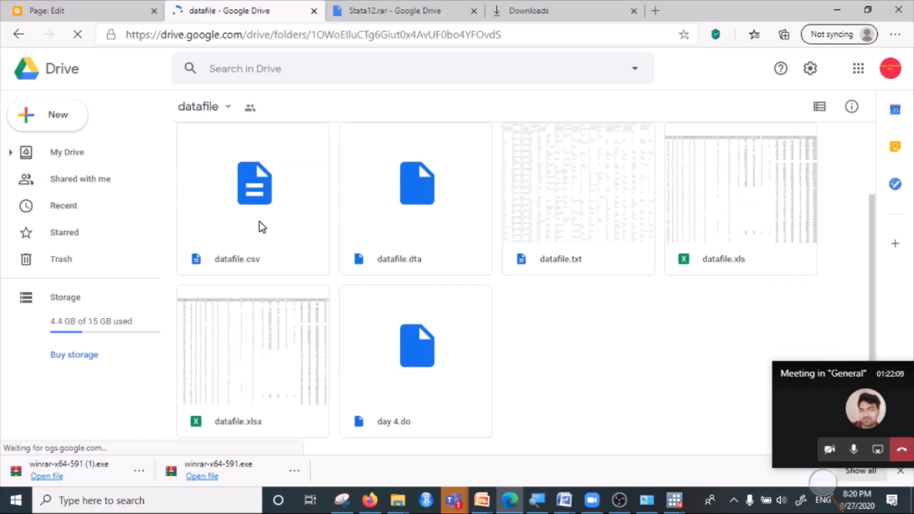
pyautogui.click(429, 249)
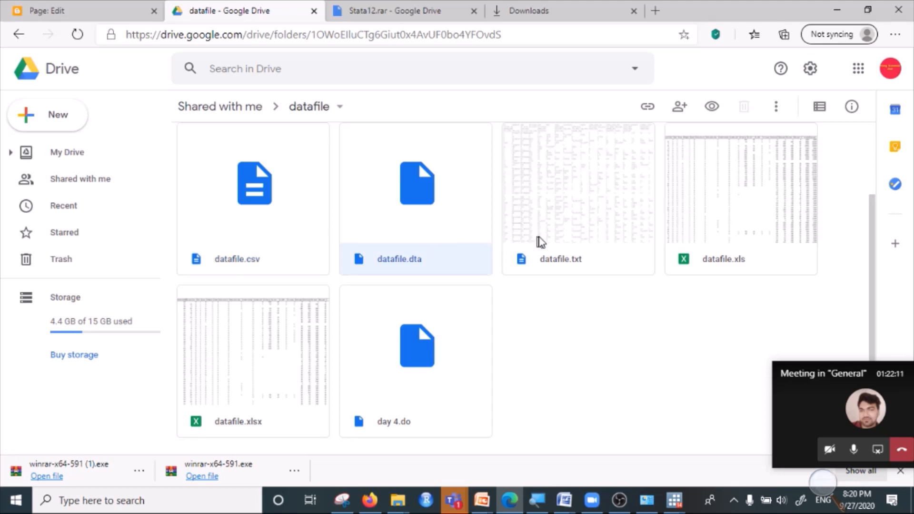
pyautogui.click(581, 229)
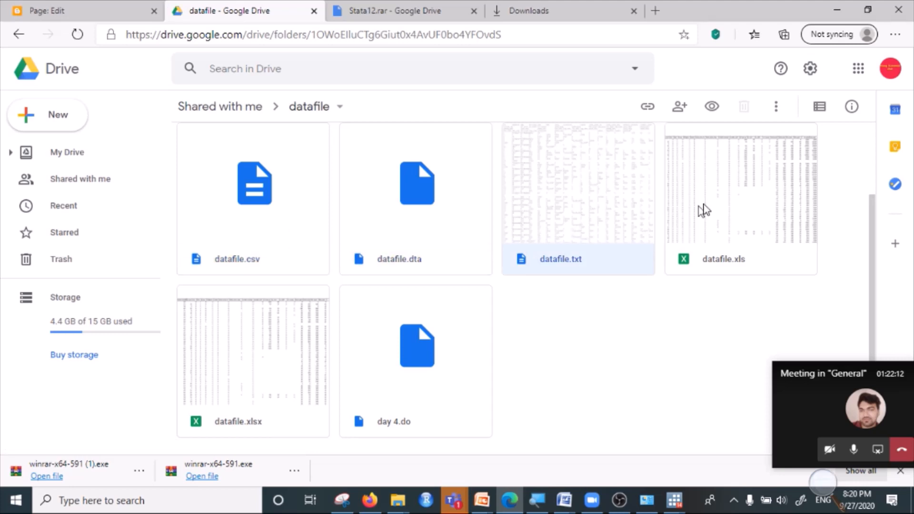
pyautogui.click(736, 218)
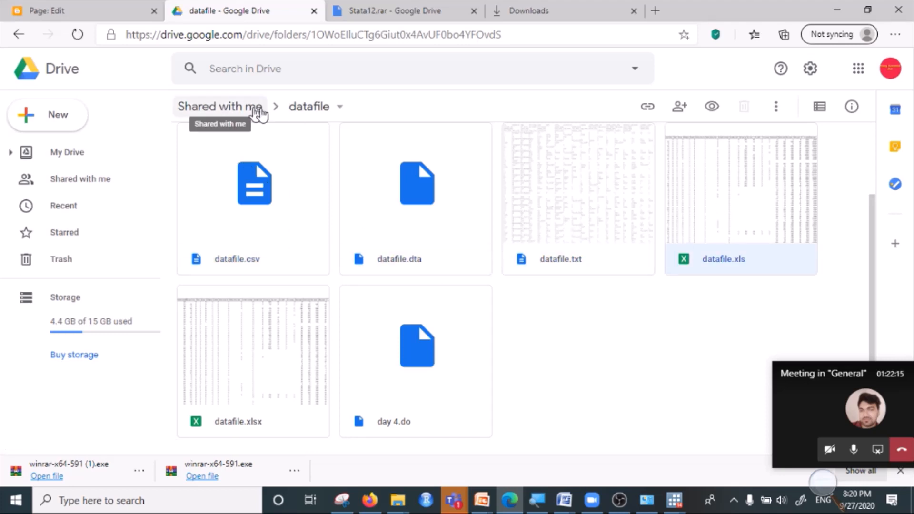
# Check the available file actions for datafile.csv, datafile.txt and datafile.dta in the shared Drive folder, and switch back to Stata
pyautogui.rightClick(290, 241)
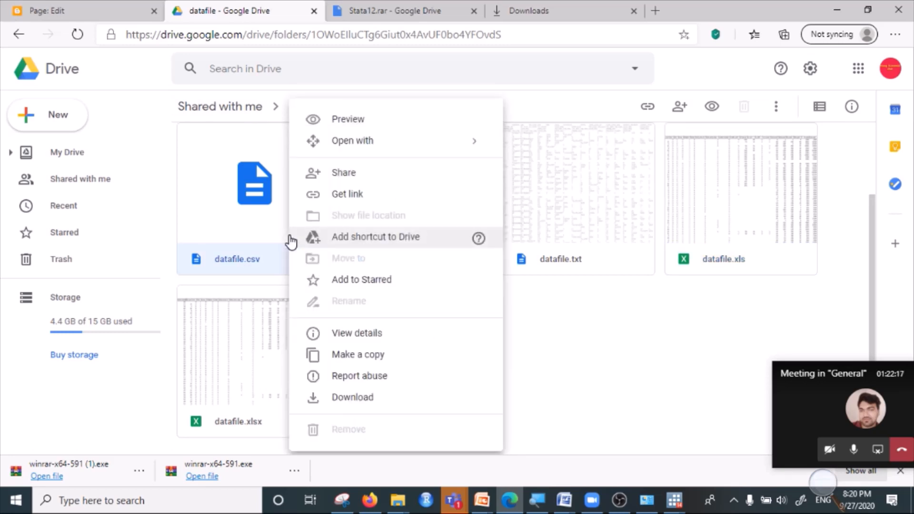
pyautogui.click(489, 400)
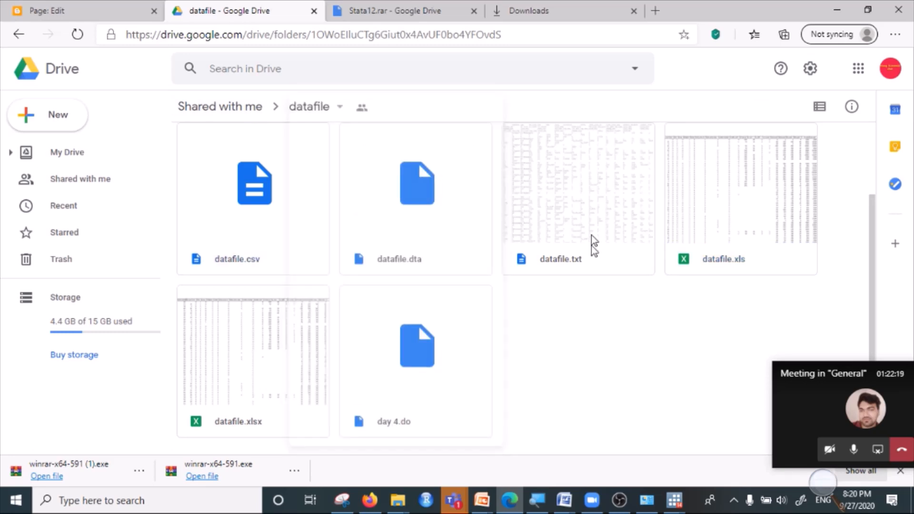
pyautogui.rightClick(585, 205)
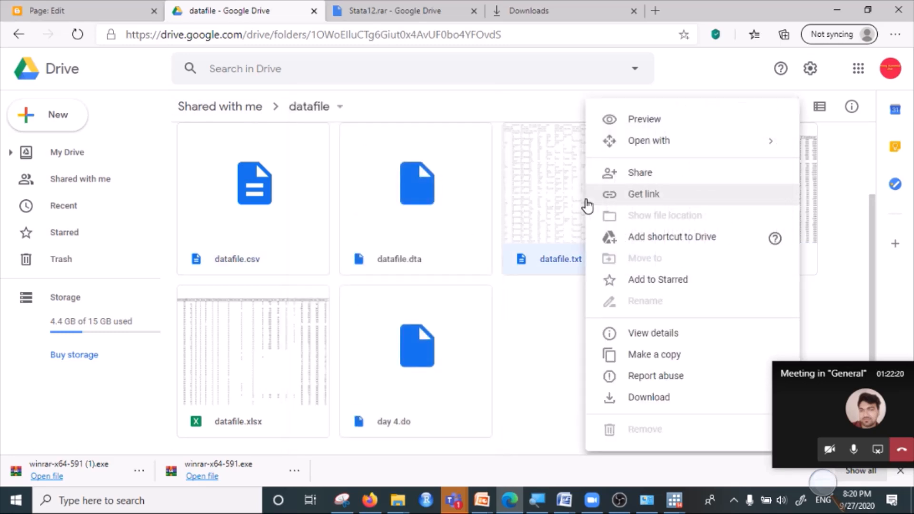
pyautogui.rightClick(462, 196)
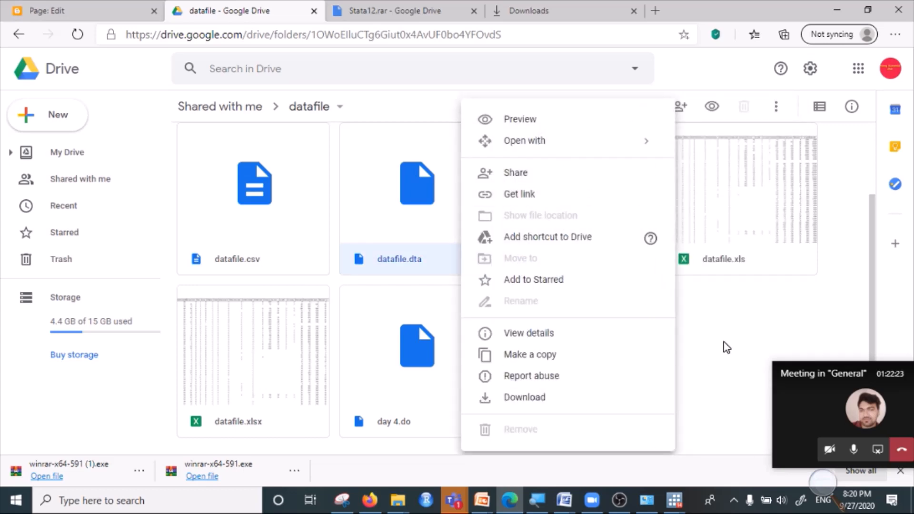
pyautogui.click(843, 10)
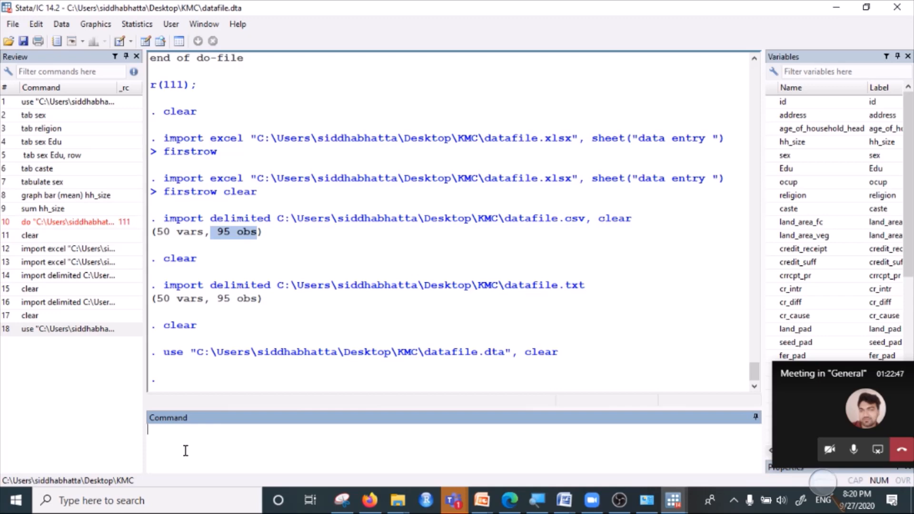
# Preview an Excel import of datafile.xls with the first row as variable names, and close it without importing
pyautogui.click(13, 25)
pyautogui.moveTo(88, 168)
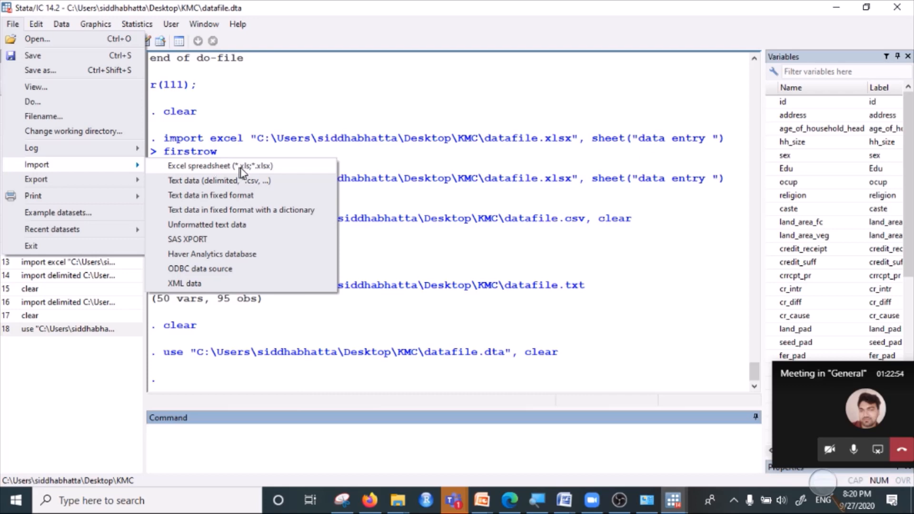
pyautogui.click(215, 166)
pyautogui.click(565, 145)
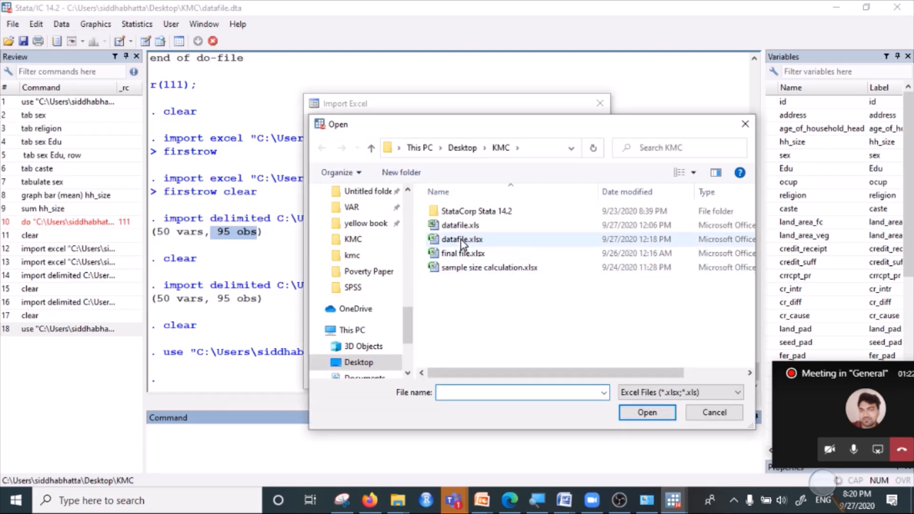
pyautogui.click(461, 226)
pyautogui.click(646, 419)
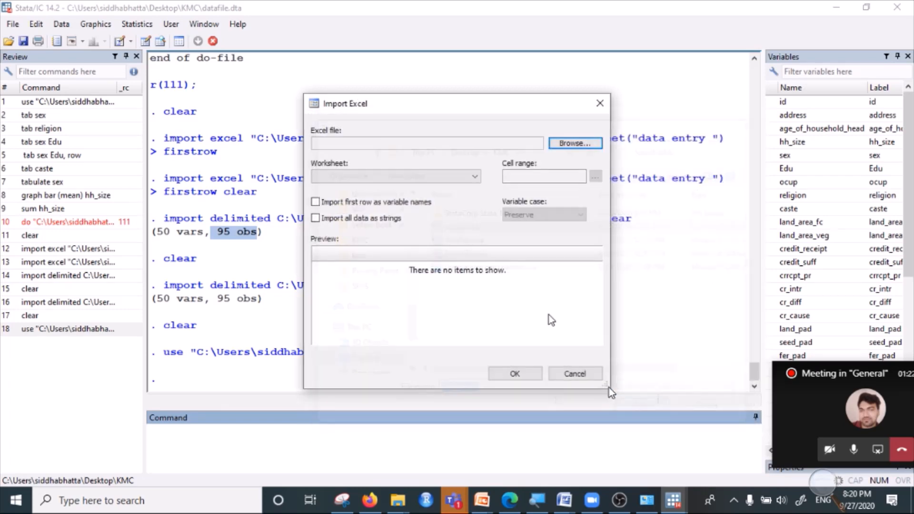
pyautogui.click(316, 207)
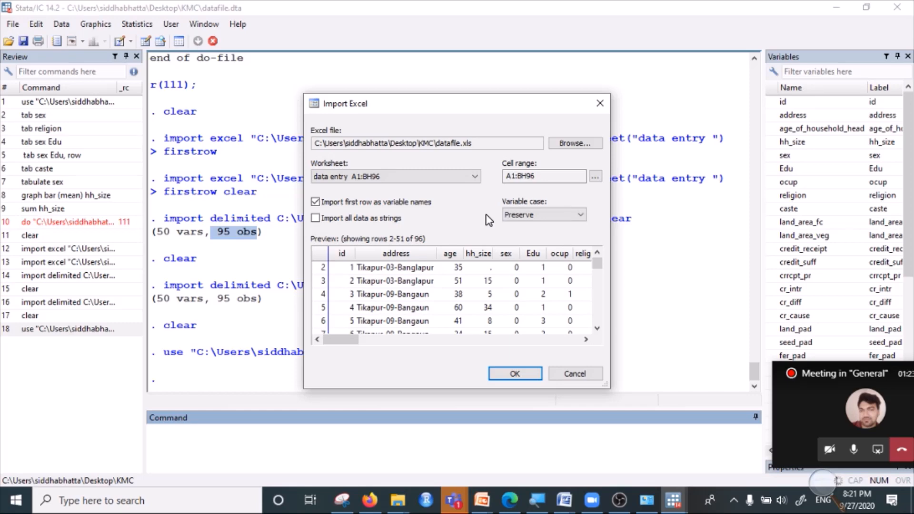
pyautogui.click(600, 104)
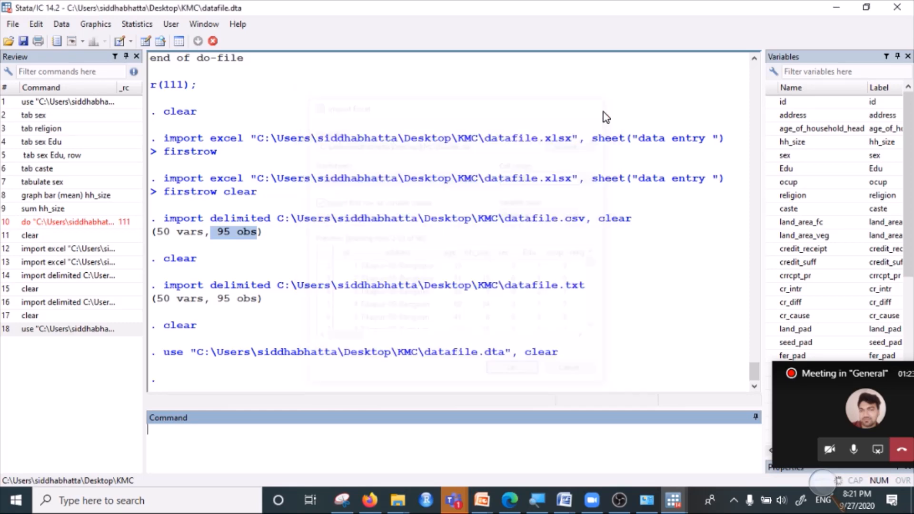
pyautogui.click(13, 24)
pyautogui.moveTo(115, 168)
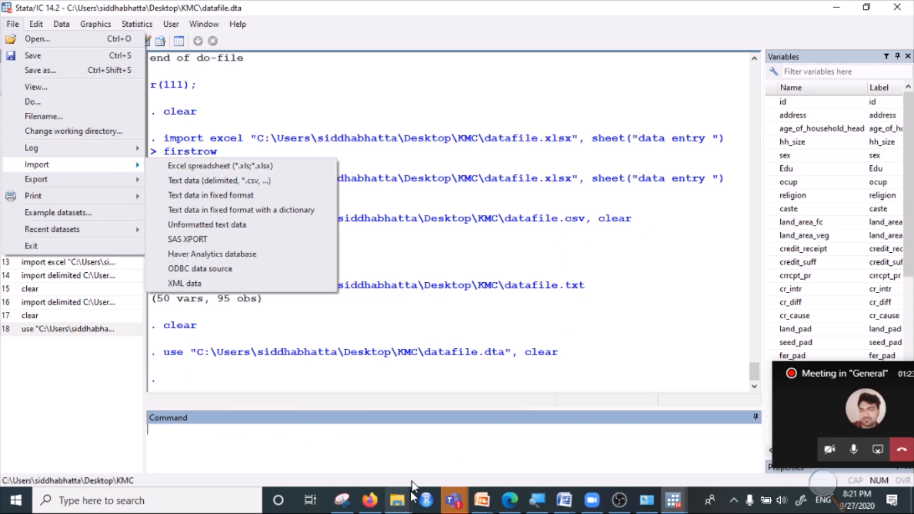
pyautogui.click(415, 436)
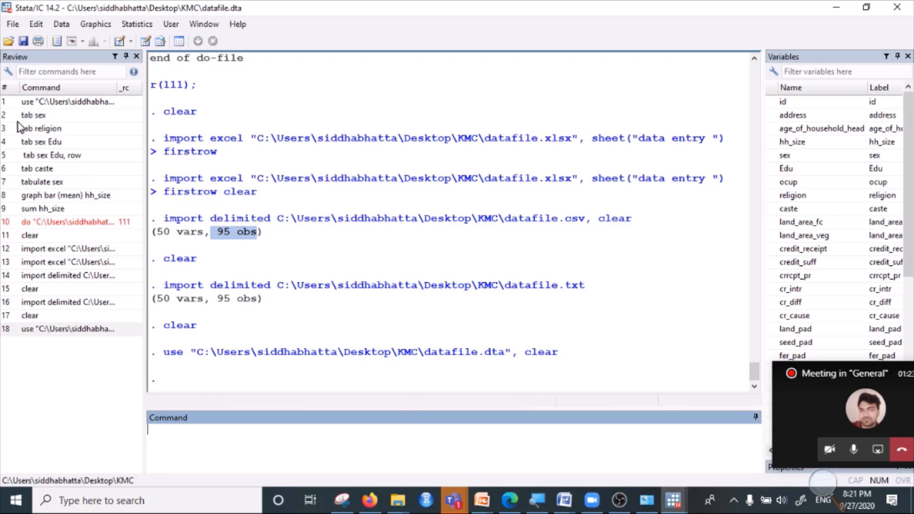
# Narrow the Review pane to give the results area more width
pyautogui.moveTo(146, 182); pyautogui.dragTo(110, 184)
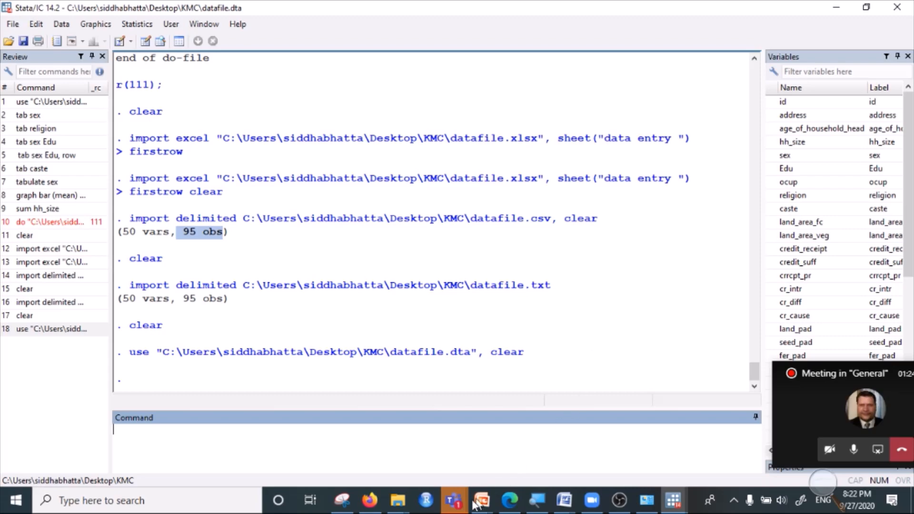
# Switch to OBS Studio, undock the Controls pane to check the recording controls, redock it and return to Stata
pyautogui.moveTo(461, 509)
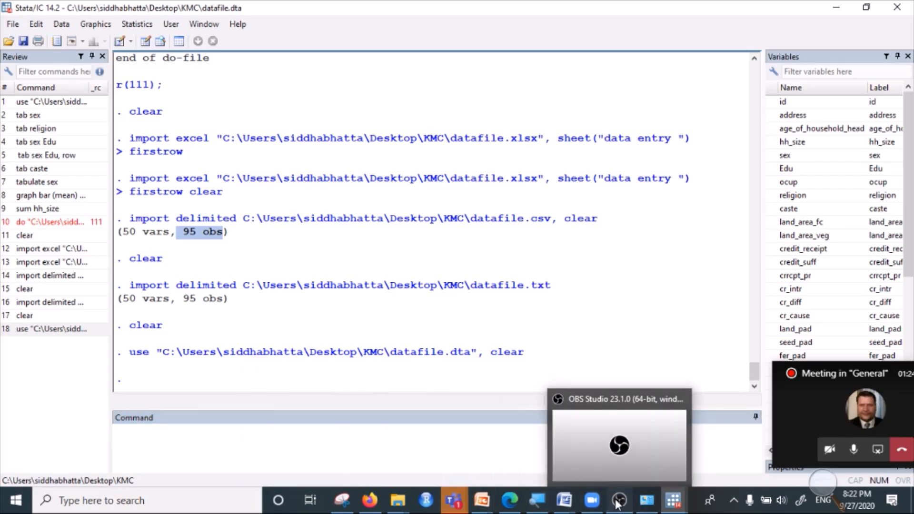
pyautogui.click(619, 501)
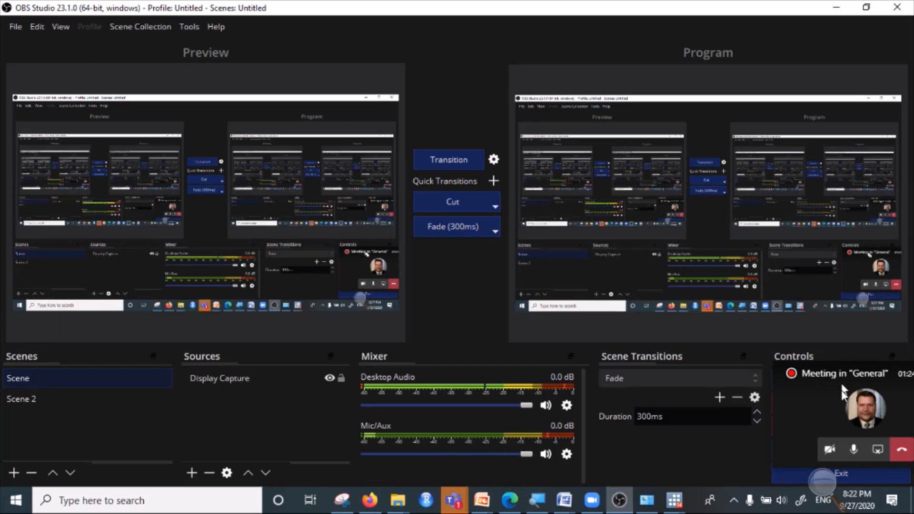
pyautogui.doubleClick(852, 356)
pyautogui.moveTo(705, 348); pyautogui.dragTo(511, 305)
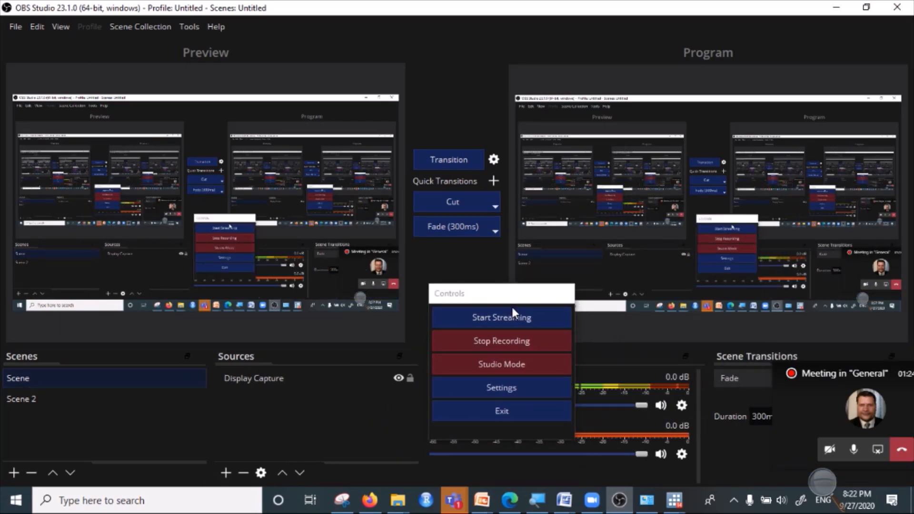
pyautogui.doubleClick(512, 305)
pyautogui.click(834, 6)
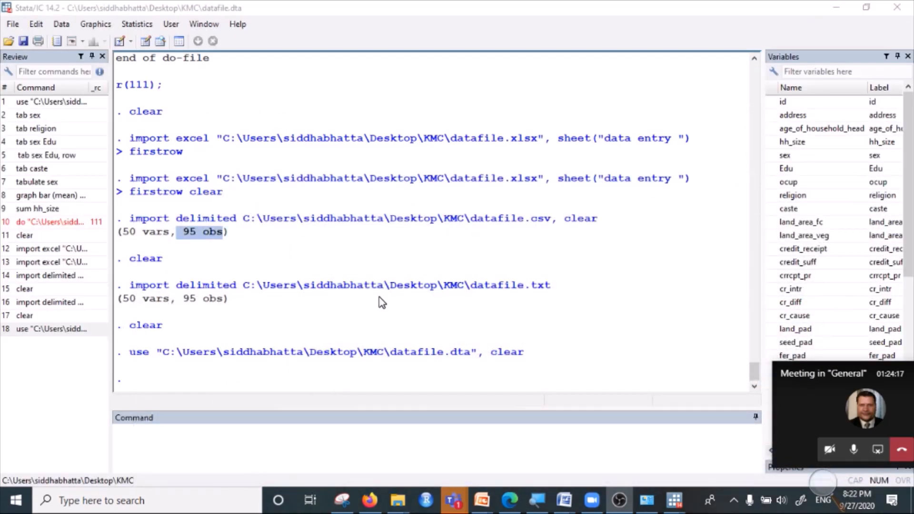
pyautogui.click(297, 432)
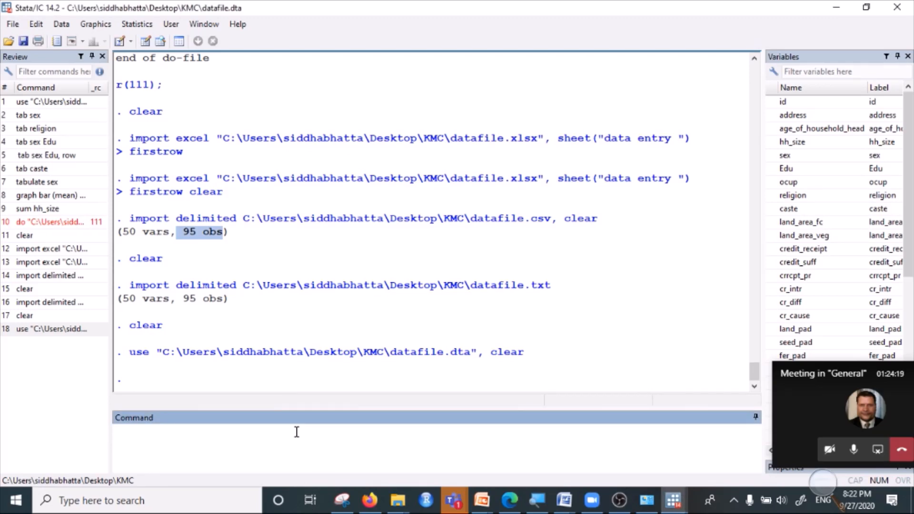
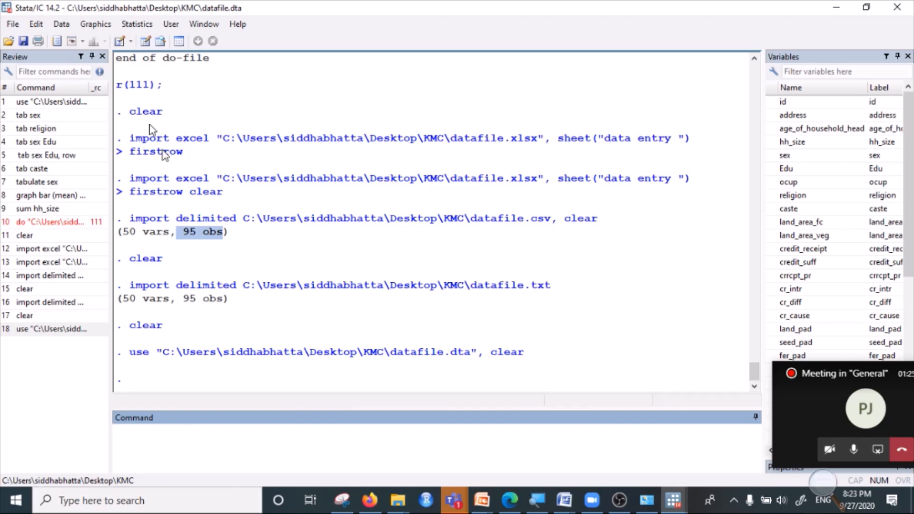
# Look over the dialog for importing text data in fixed format, and close it
pyautogui.click(12, 24)
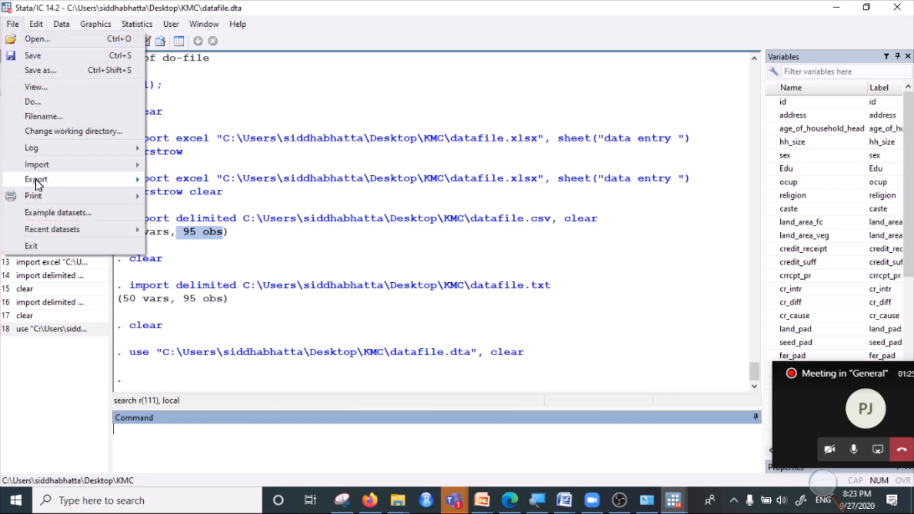
pyautogui.moveTo(36, 184)
pyautogui.moveTo(48, 167)
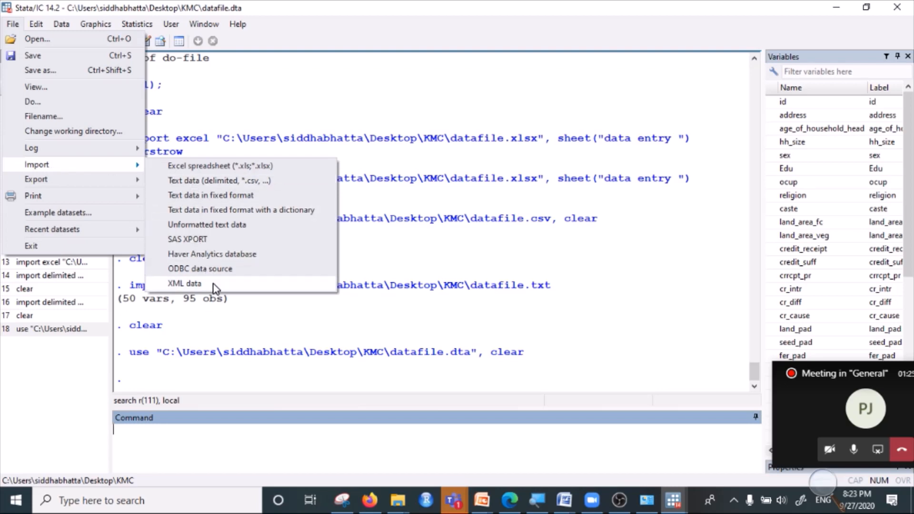
pyautogui.click(238, 196)
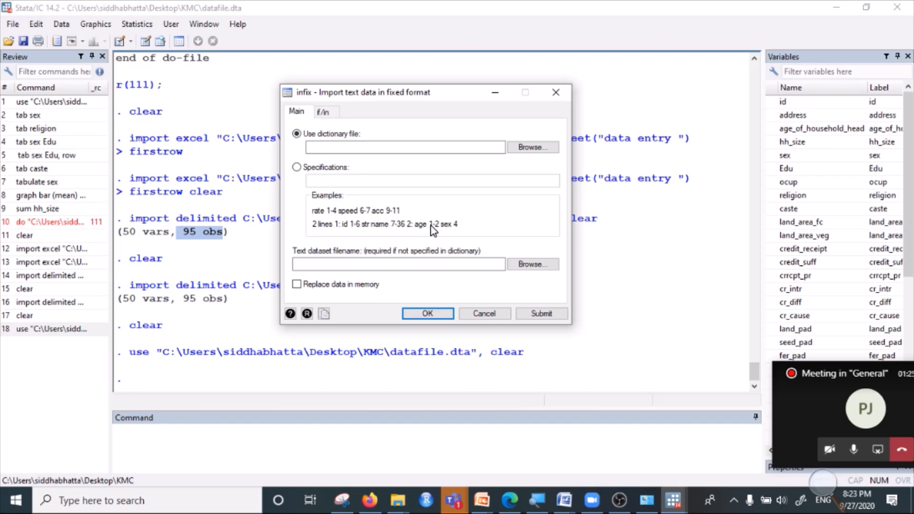
pyautogui.click(556, 92)
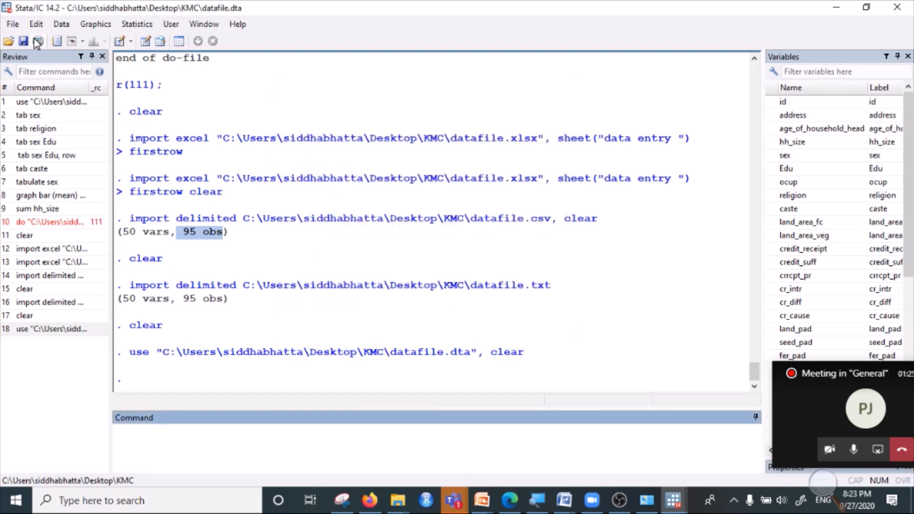
# Look for a dictionary file for a fixed-format text import in Desktop\r\Survey data with SPSS, and cancel the import
pyautogui.click(12, 24)
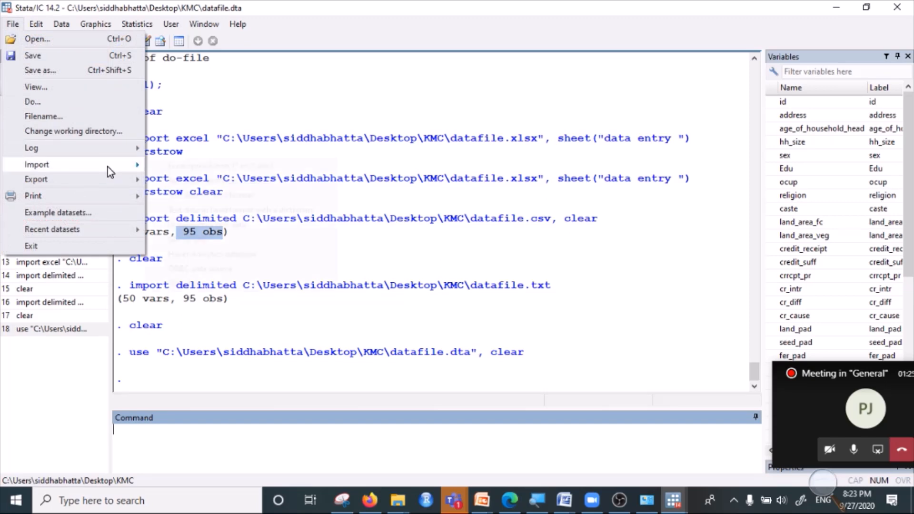
pyautogui.moveTo(108, 166)
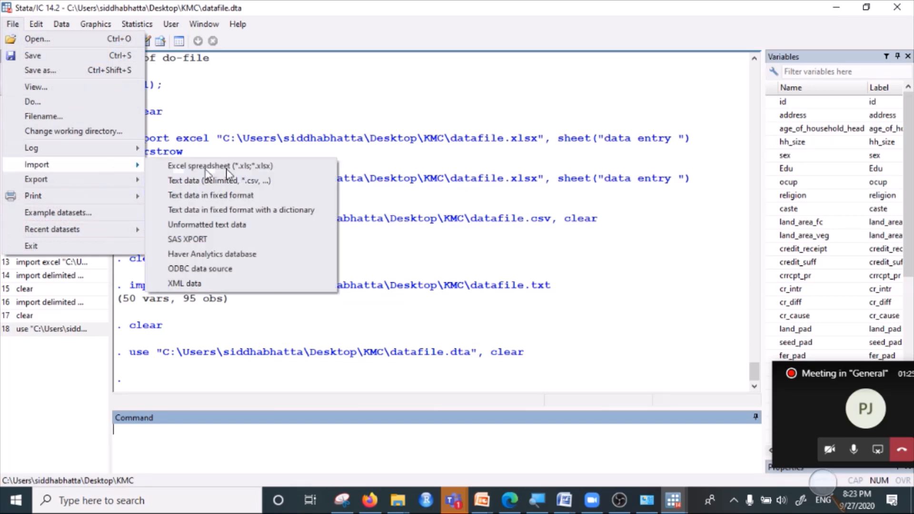
pyautogui.click(252, 194)
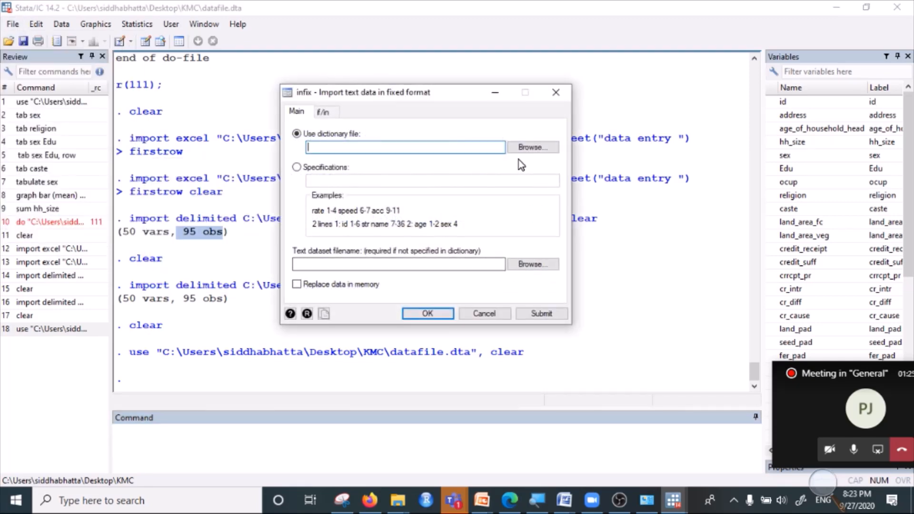
pyautogui.click(531, 146)
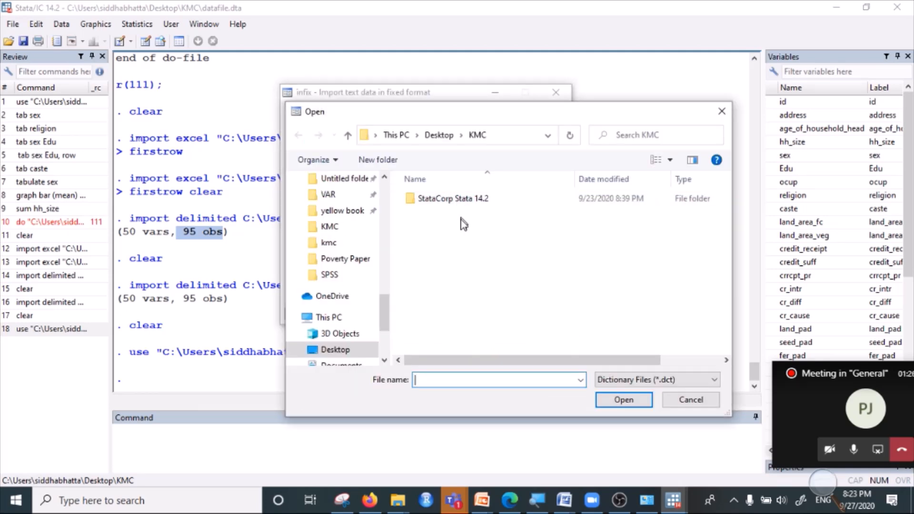
pyautogui.click(439, 135)
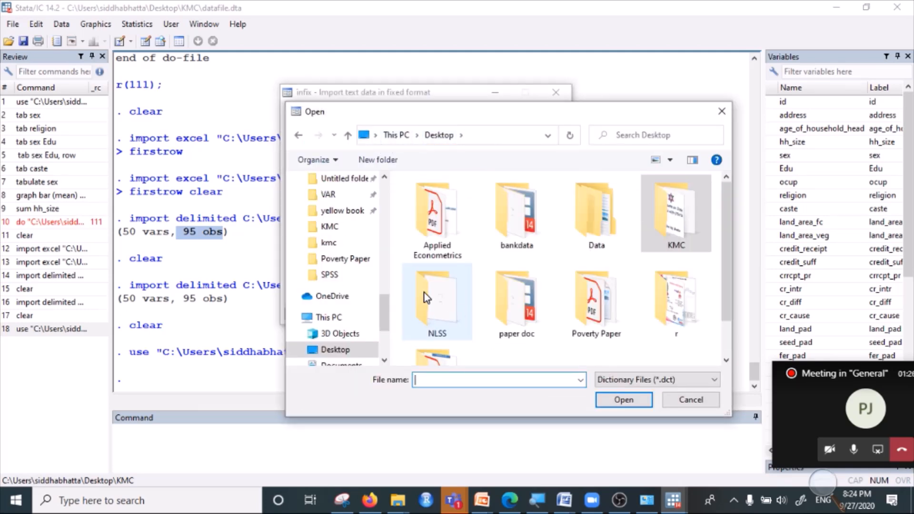
pyautogui.doubleClick(691, 304)
pyautogui.scroll(-3, 593, 324)
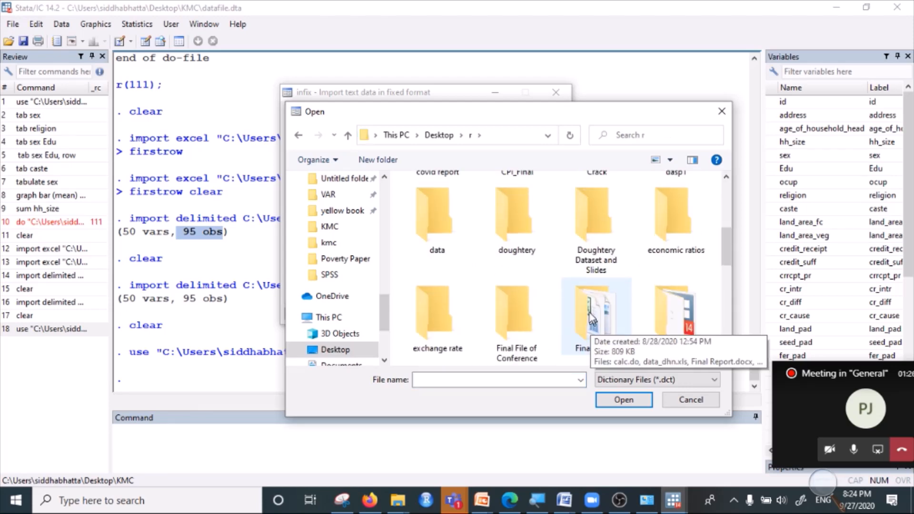
pyautogui.scroll(-6, 593, 324)
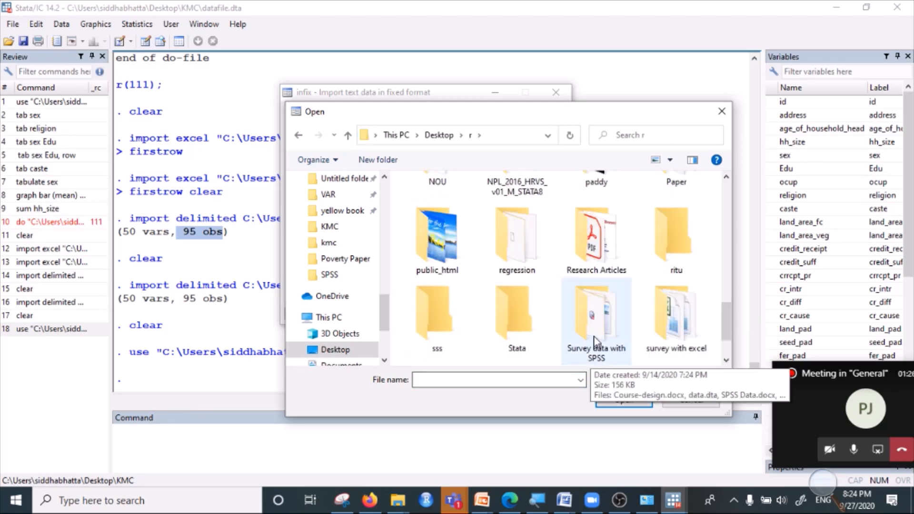
pyautogui.doubleClick(596, 346)
pyautogui.click(678, 386)
pyautogui.click(667, 377)
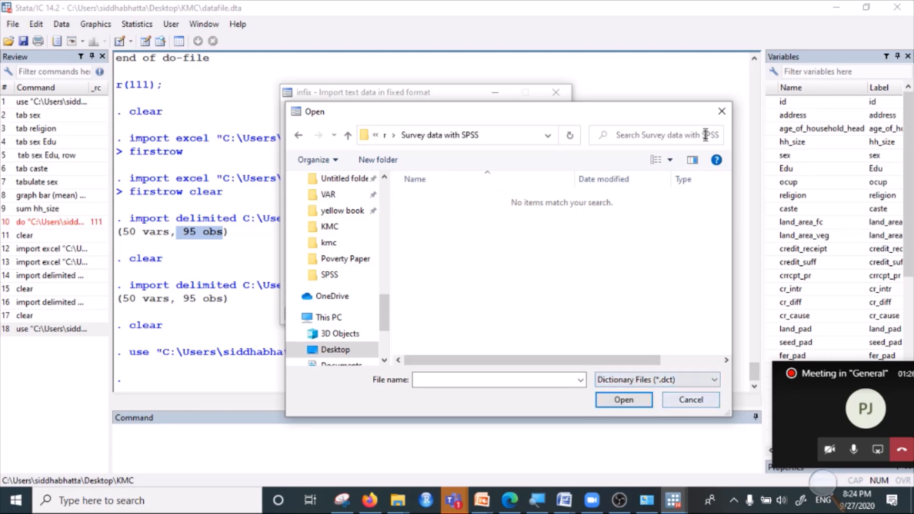
pyautogui.click(722, 111)
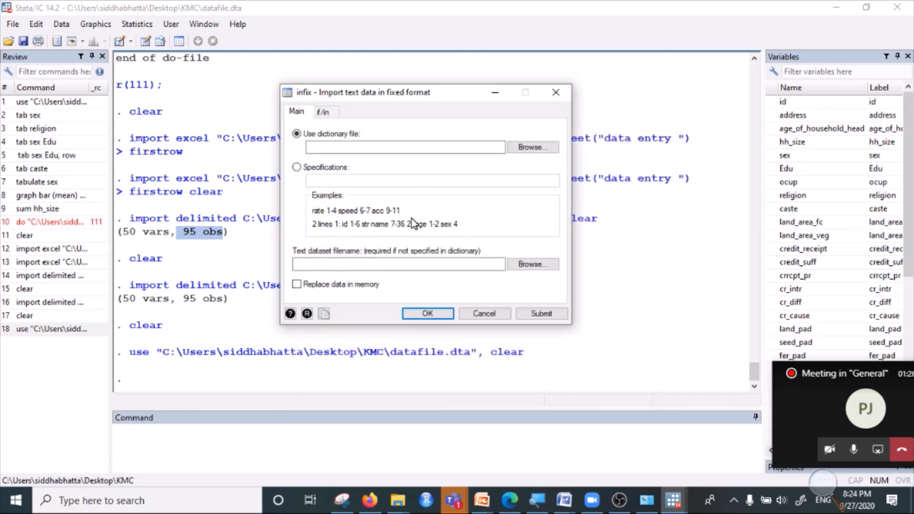
pyautogui.click(548, 101)
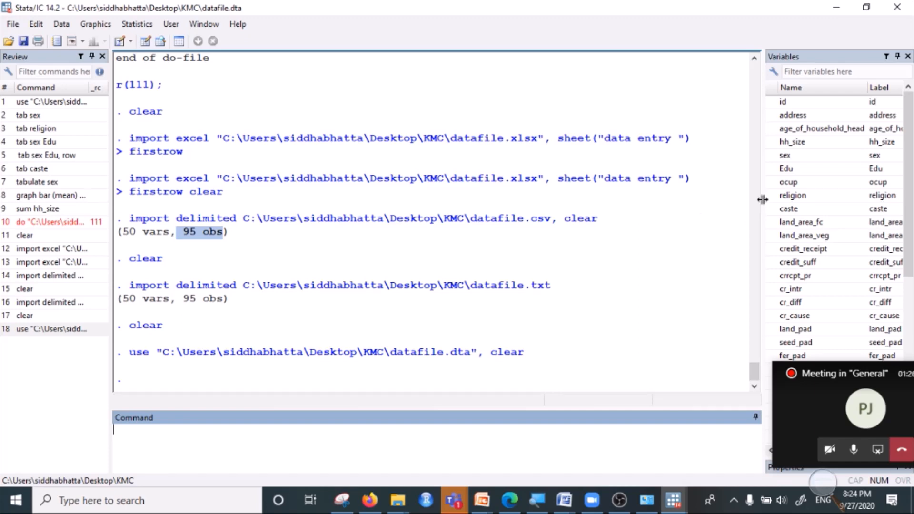
pyautogui.click(13, 24)
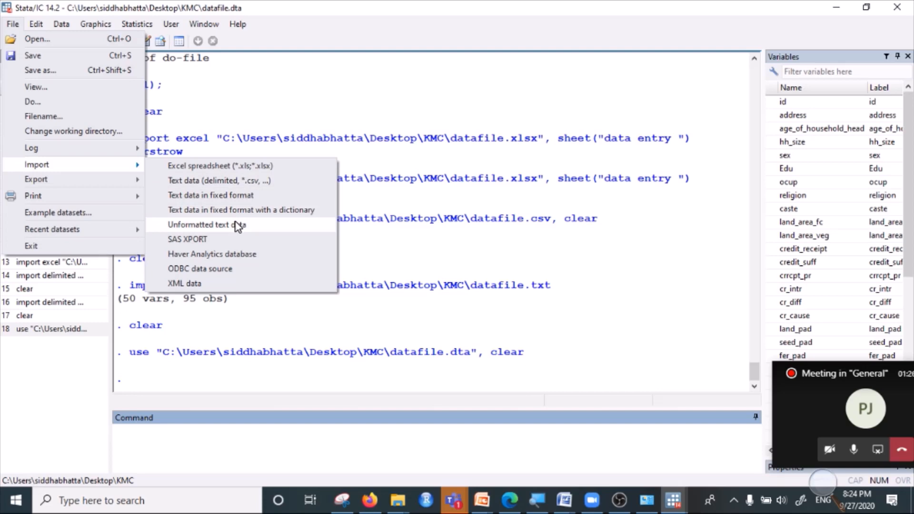
pyautogui.click(415, 248)
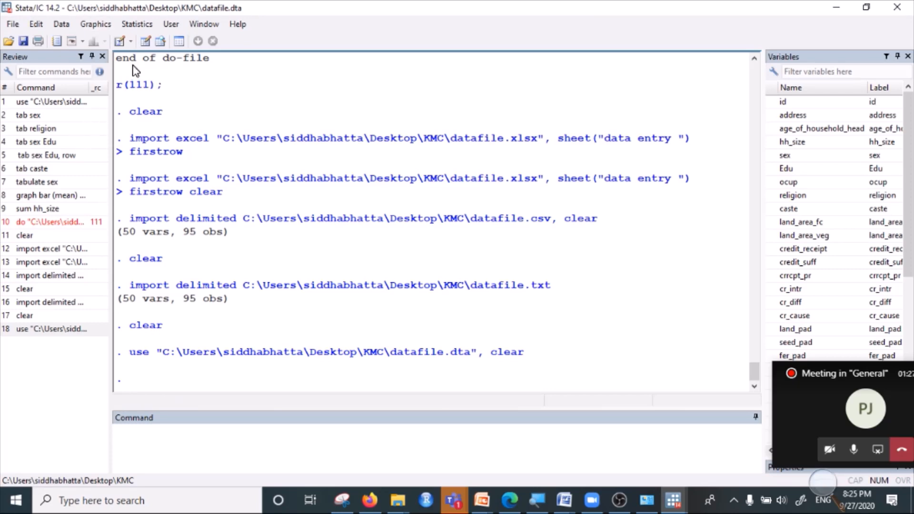
# Open the dataset in the Data Editor in edit mode and inspect cells from age_of_household_head to caste
pyautogui.click(145, 44)
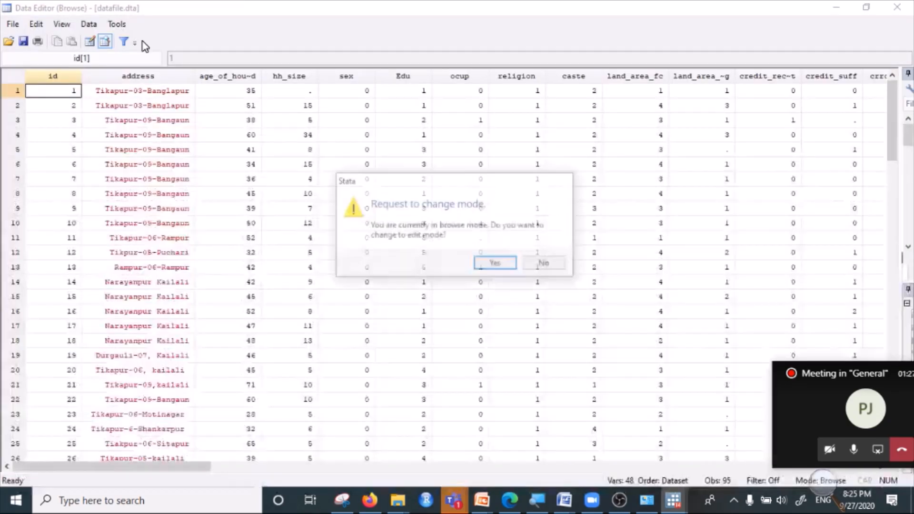
pyautogui.click(493, 262)
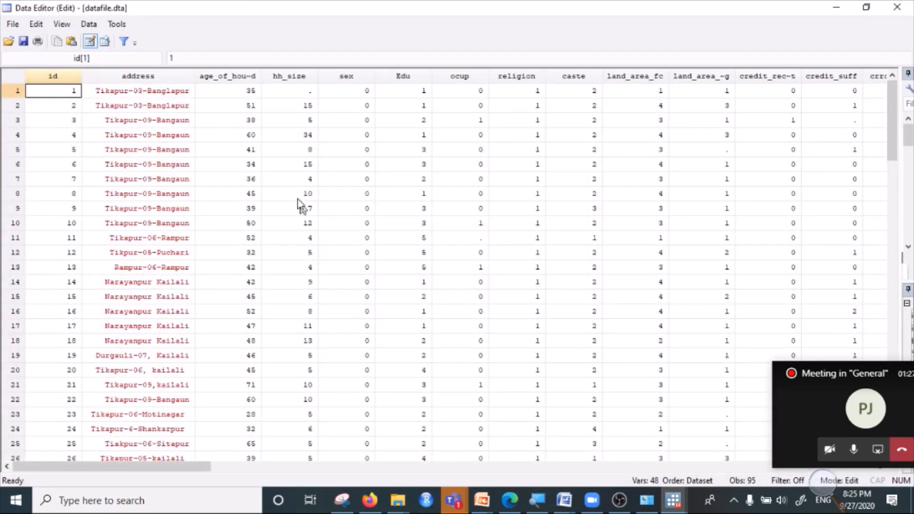
pyautogui.click(269, 135)
pyautogui.click(233, 137)
pyautogui.click(246, 120)
pyautogui.moveTo(247, 101); pyautogui.dragTo(713, 361)
pyautogui.click(368, 210)
pyautogui.click(366, 177)
pyautogui.click(347, 229)
# Look through the dataset's records from first to last in edit mode, and minimize the Data Editor
pyautogui.scroll(-7, 263, 226)
pyautogui.scroll(7, 264, 233)
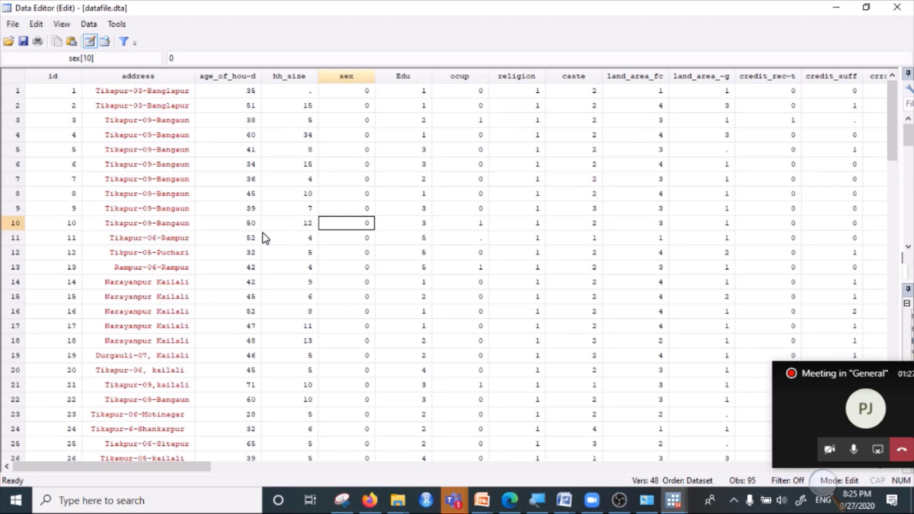
pyautogui.scroll(-20, 304, 304)
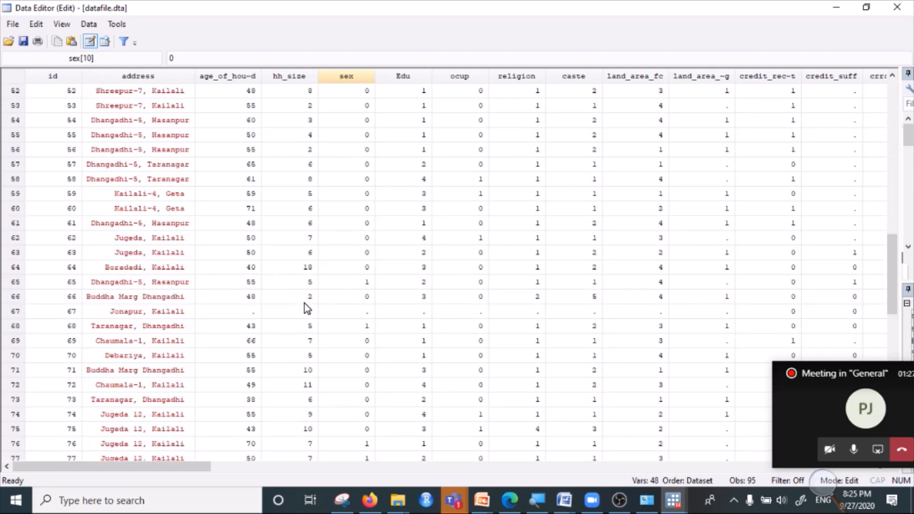
pyautogui.scroll(-7, 303, 306)
pyautogui.scroll(20, 508, 221)
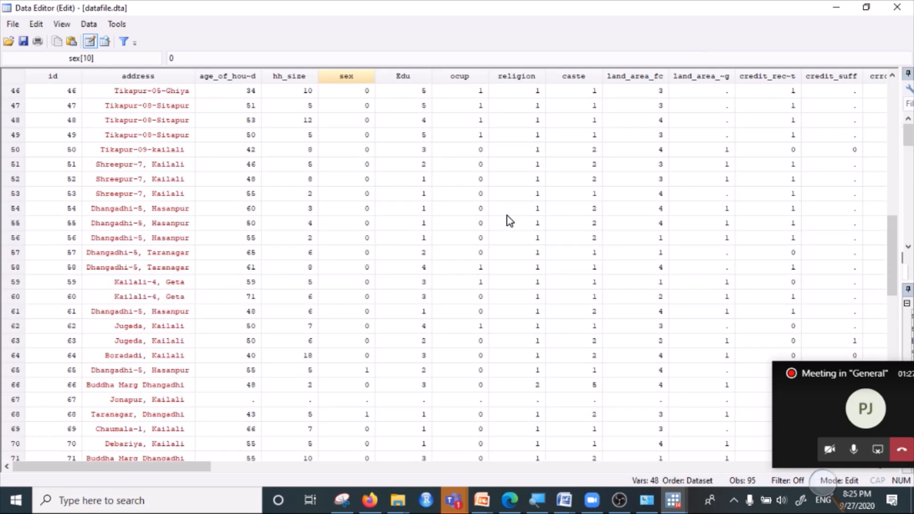
pyautogui.click(835, 8)
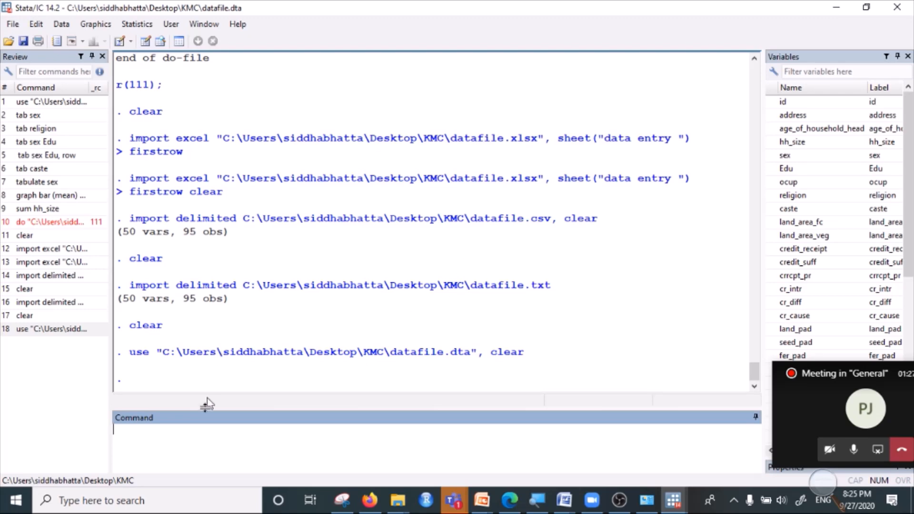
# Widen the Review pane slightly and reopen the Data Editor in browse mode
pyautogui.click(179, 433)
pyautogui.moveTo(112, 208)
pyautogui.mouseDown()
pyautogui.moveTo(92, 205)
pyautogui.moveTo(117, 210)
pyautogui.mouseUp()
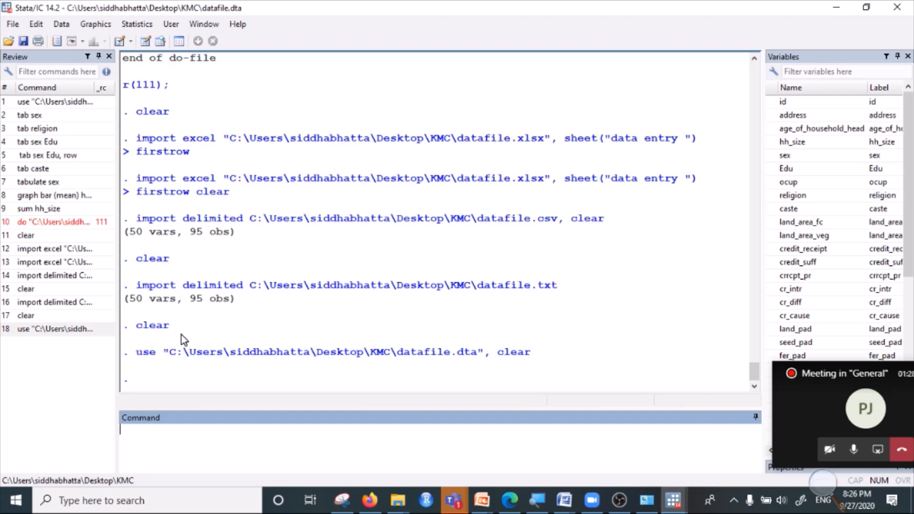
pyautogui.click(161, 42)
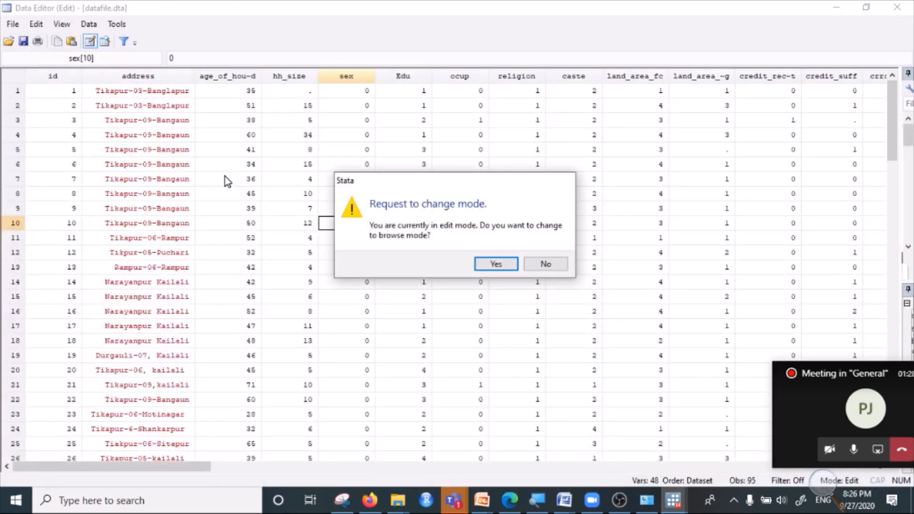
pyautogui.click(496, 265)
# Examine the extent of the dataset, down to the last observation and across to the last variable
pyautogui.moveTo(100, 95); pyautogui.dragTo(859, 327)
pyautogui.scroll(-7, 309, 265)
pyautogui.scroll(-20, 309, 265)
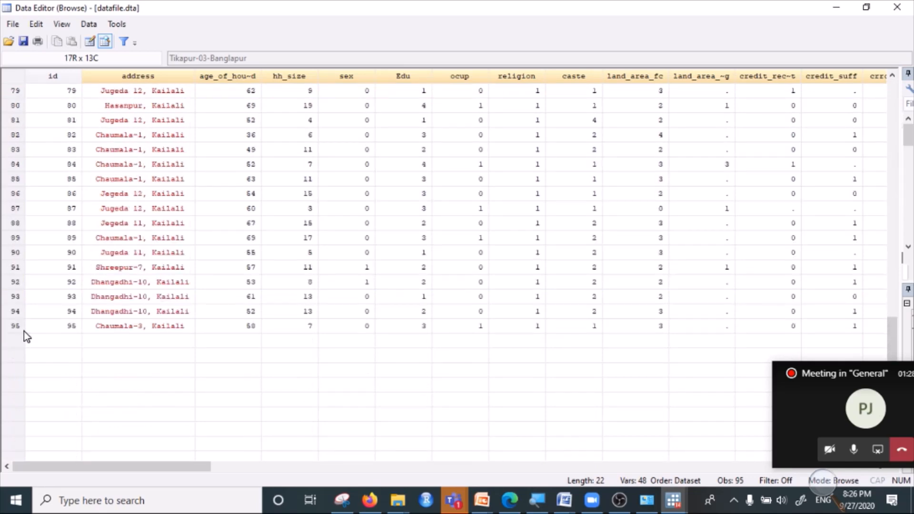
pyautogui.moveTo(25, 333); pyautogui.dragTo(704, 316)
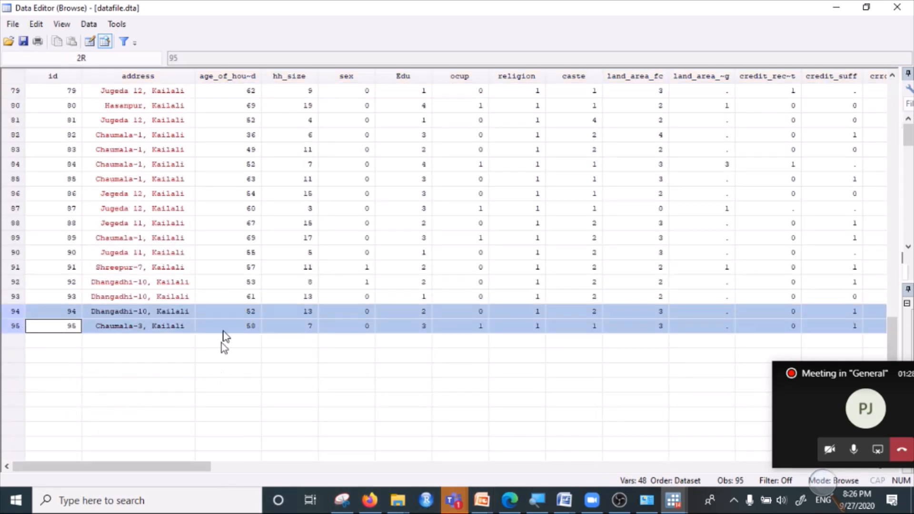
pyautogui.scroll(20, 226, 311)
pyautogui.moveTo(52, 76); pyautogui.dragTo(896, 77)
pyautogui.click(84, 192)
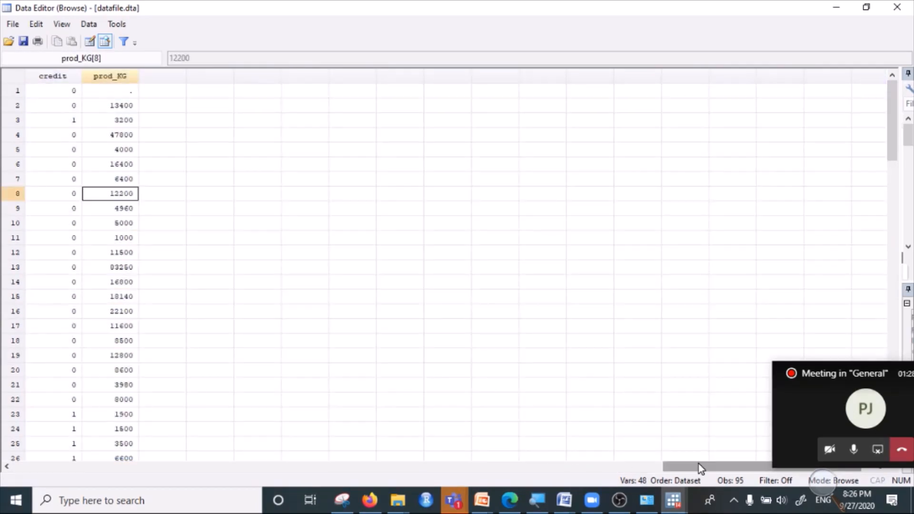
# Examine the wheat and vegetable variables for missing values in the dataset's upper rows
pyautogui.moveTo(698, 466); pyautogui.dragTo(458, 466)
pyautogui.scroll(-7, 343, 316)
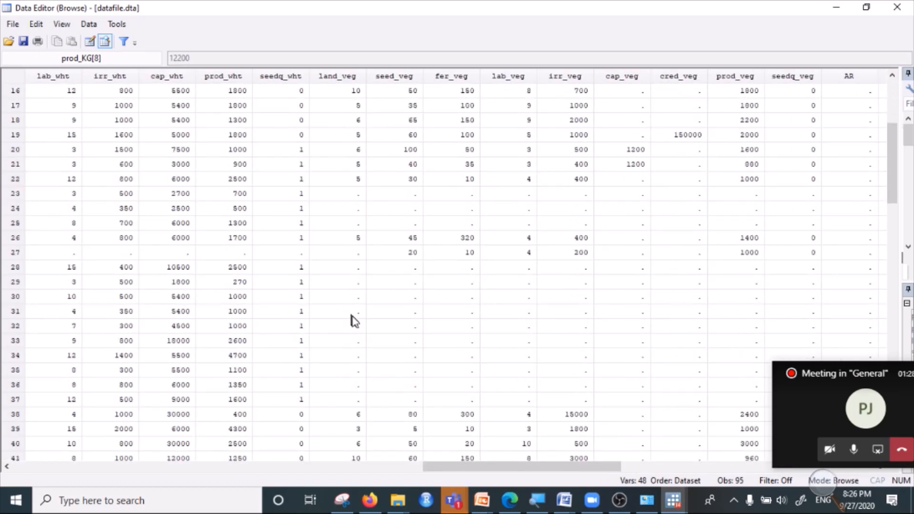
pyautogui.moveTo(363, 181); pyautogui.dragTo(698, 327)
pyautogui.scroll(7, 217, 287)
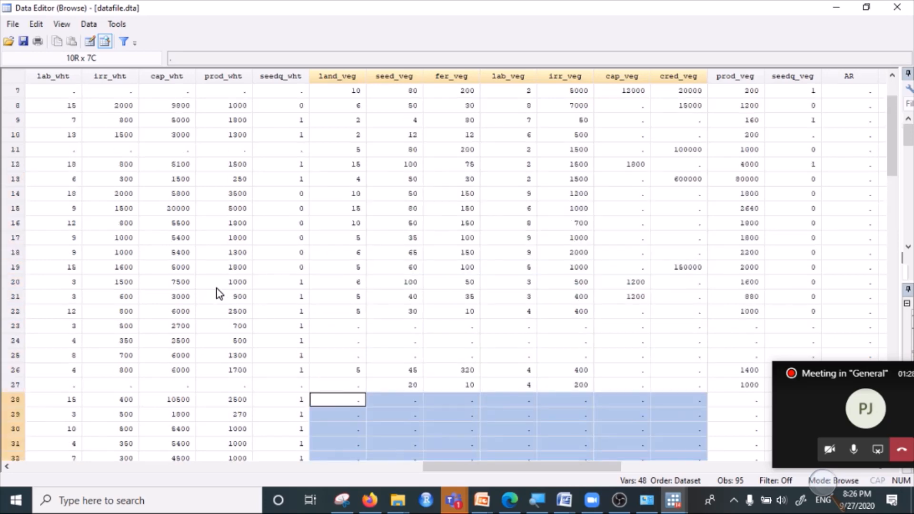
pyautogui.click(244, 181)
pyautogui.click(150, 180)
pyautogui.click(93, 180)
pyautogui.click(67, 179)
pyautogui.click(248, 181)
pyautogui.click(378, 152)
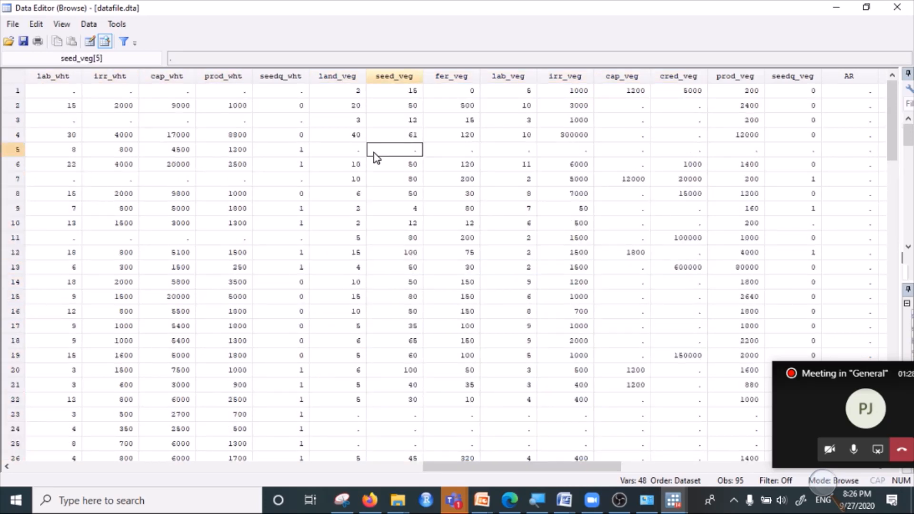
# Check the remaining observations for missing values, return to the first variables and close the Data Editor
pyautogui.scroll(-4, 346, 223)
pyautogui.scroll(-18, 344, 222)
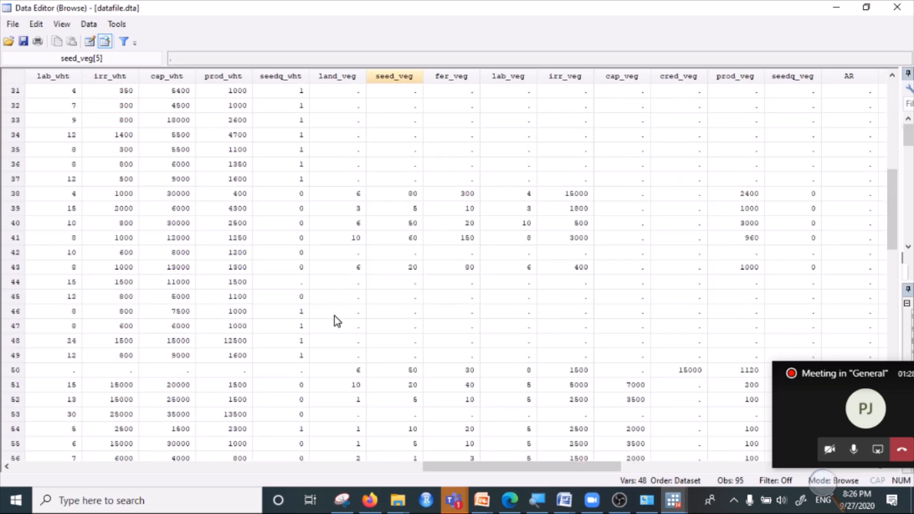
pyautogui.scroll(-5, 337, 350)
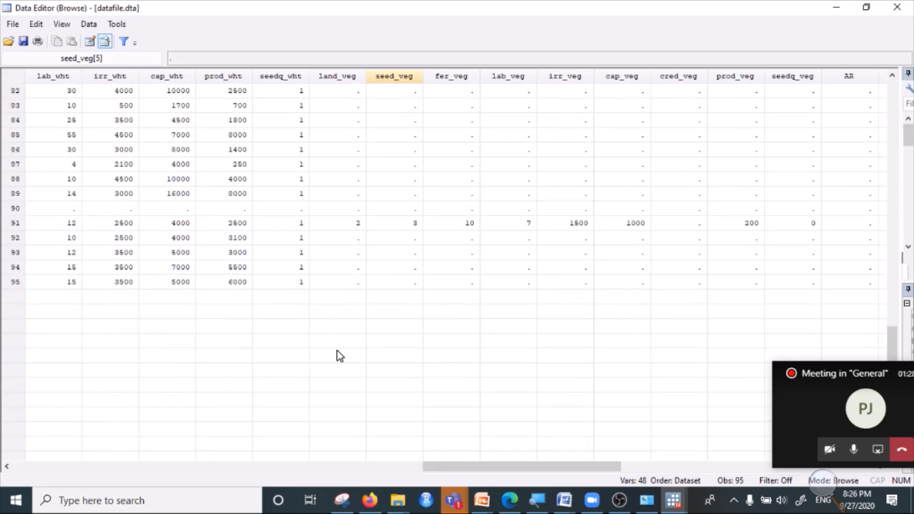
pyautogui.moveTo(489, 467); pyautogui.dragTo(67, 465)
pyautogui.scroll(-6, 72, 295)
pyautogui.scroll(-2, 87, 286)
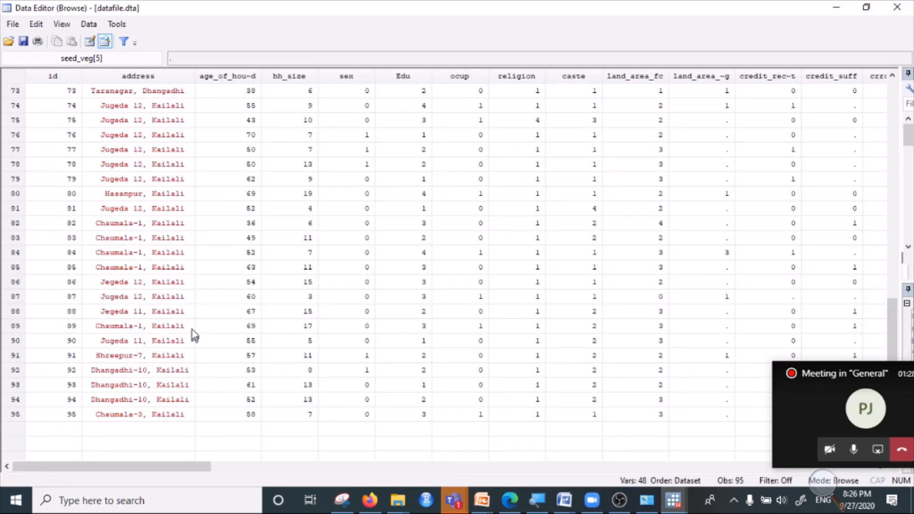
pyautogui.click(898, 7)
# Open the dataset with the command browse, close the Data Editor, and repeat this once
pyautogui.click(128, 434)
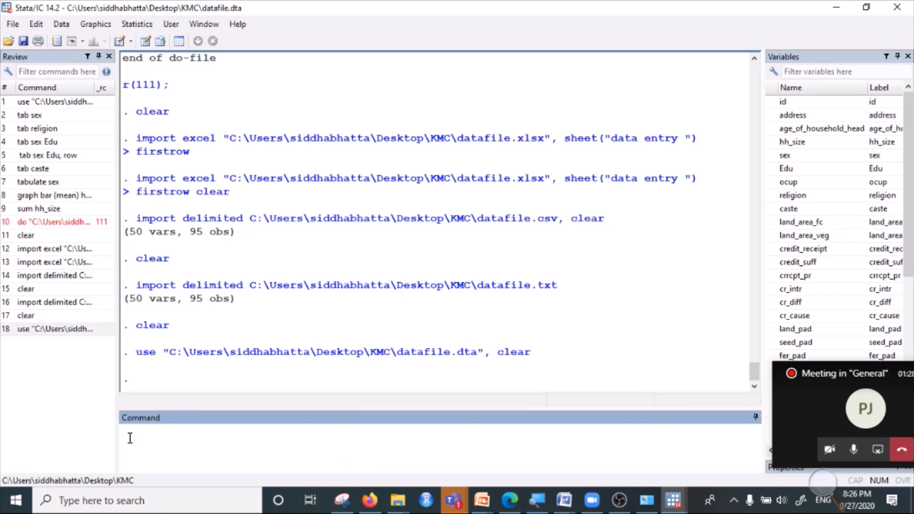
pyautogui.write('browse')
pyautogui.press('Return')
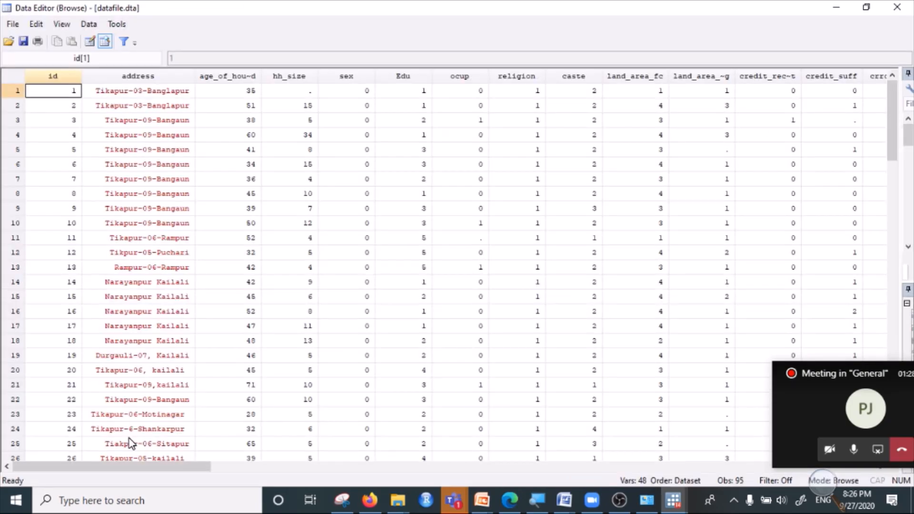
pyautogui.click(897, 8)
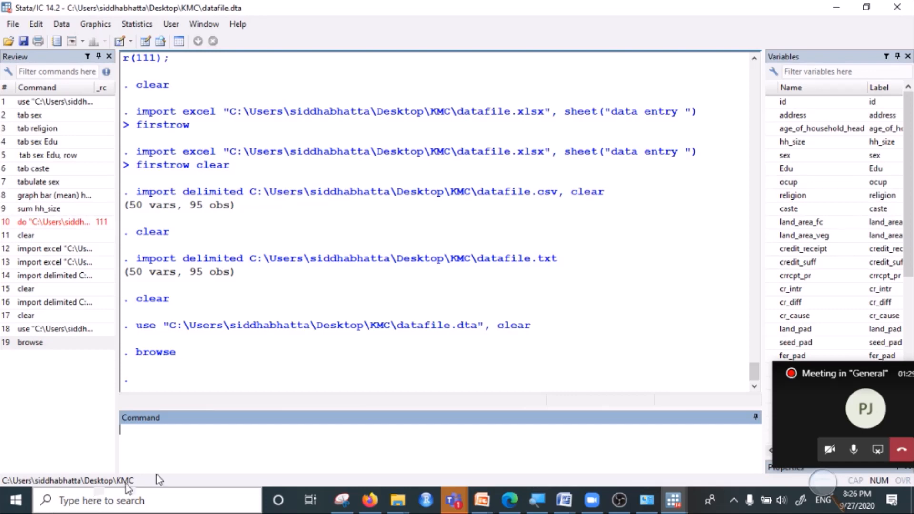
pyautogui.write('browse')
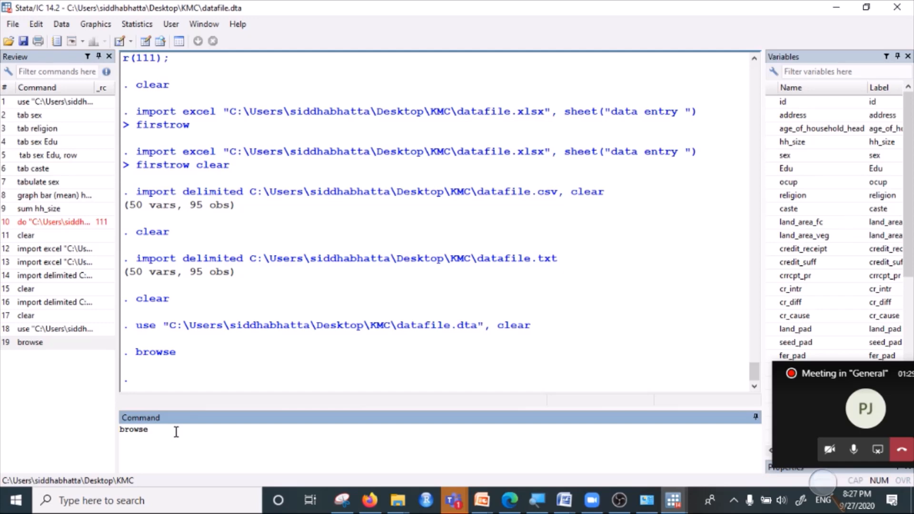
pyautogui.press('Return')
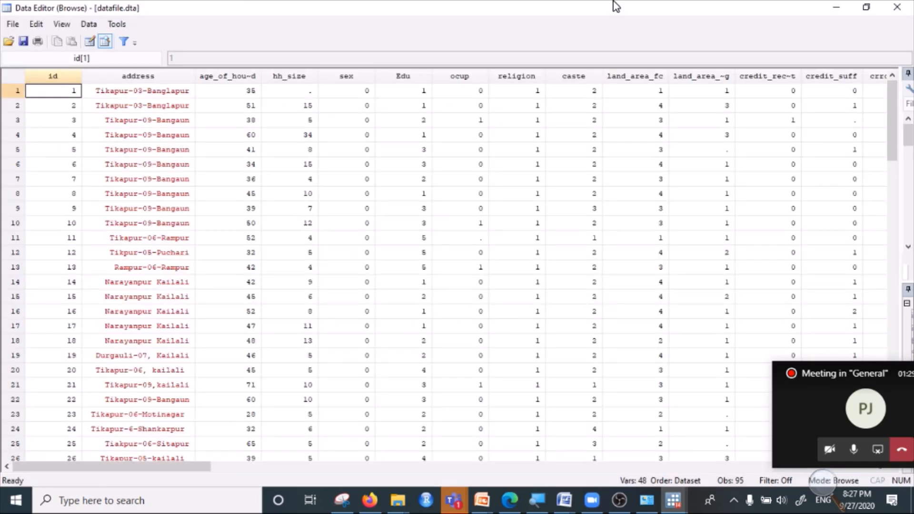
pyautogui.moveTo(615, 5)
pyautogui.click(897, 7)
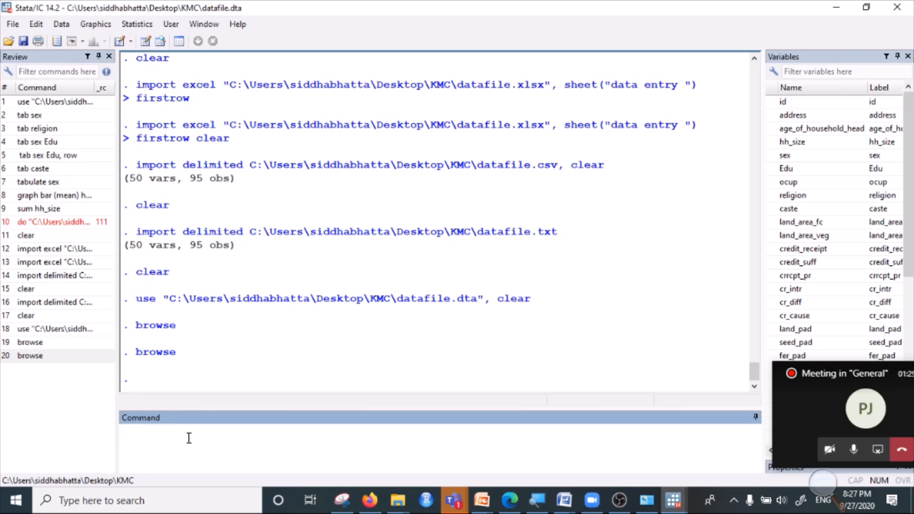
# Browse only households with fewer than five members using browse if hh_size<5, inspect hh_size, and close the Data Editor
pyautogui.write('browse if')
pyautogui.doubleClick(788, 144)
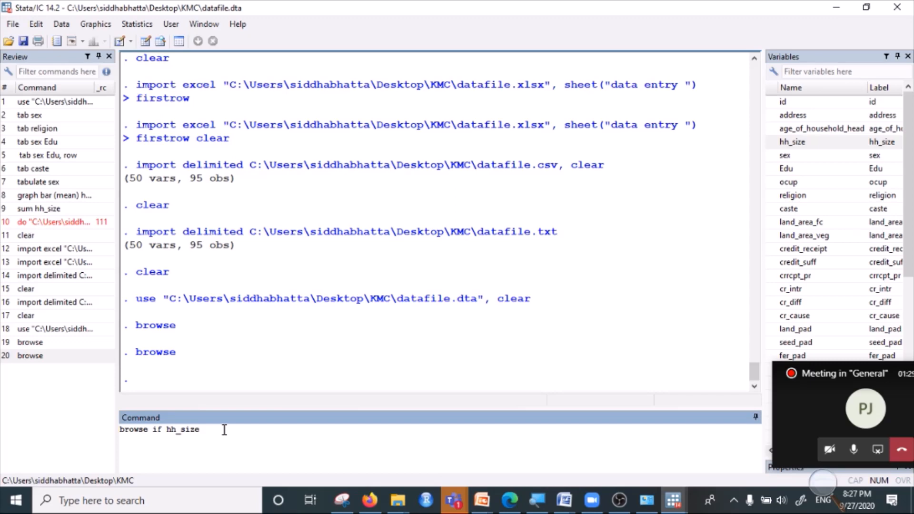
pyautogui.write('<5')
pyautogui.press('Return')
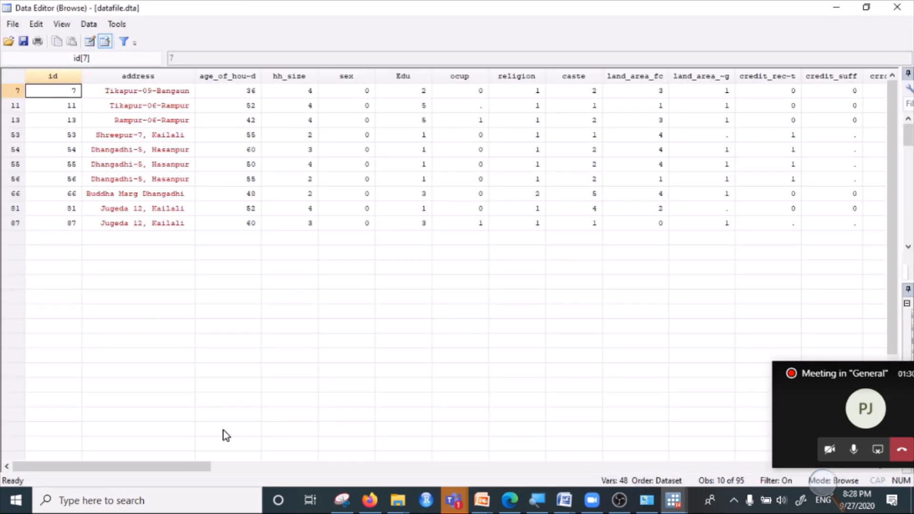
pyautogui.moveTo(303, 91); pyautogui.dragTo(297, 238)
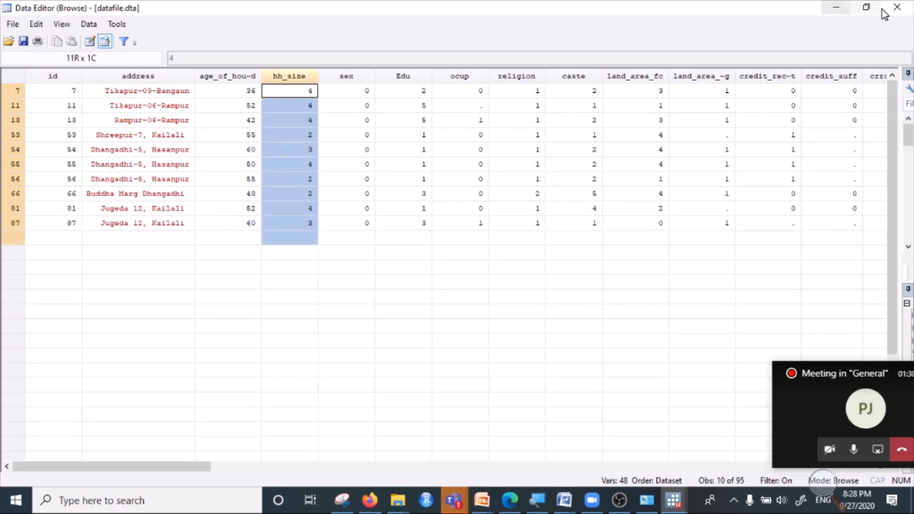
pyautogui.click(897, 7)
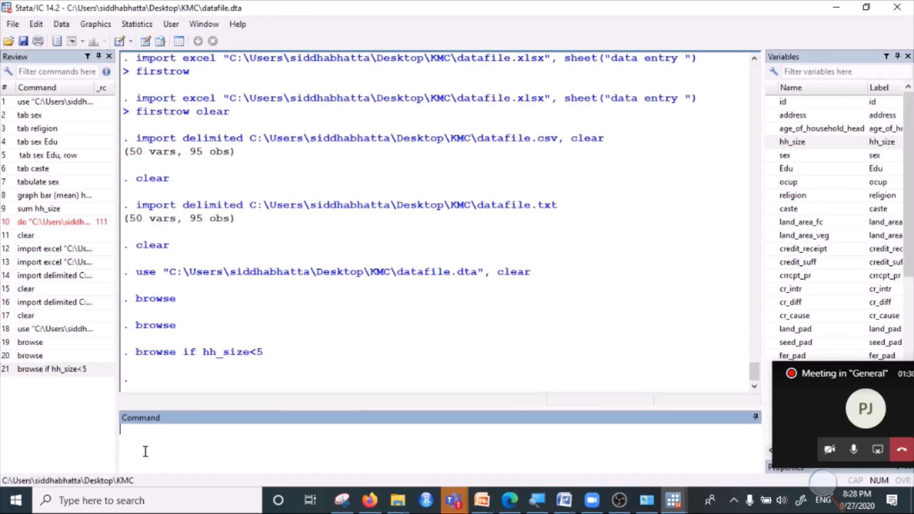
# Try to browse only the records with sex equal to 1 using browse if sex=1
pyautogui.write('browse if')
pyautogui.click(785, 156)
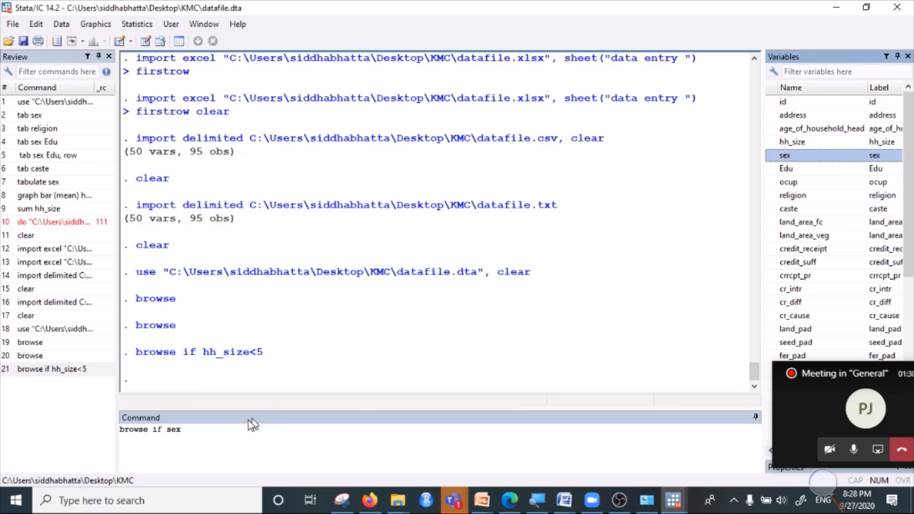
pyautogui.click(224, 429)
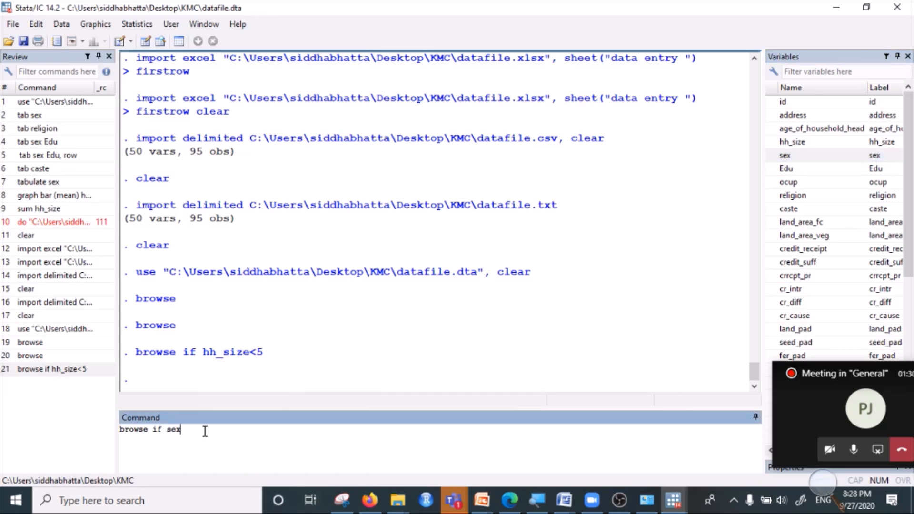
pyautogui.write('=1')
pyautogui.press('Return')
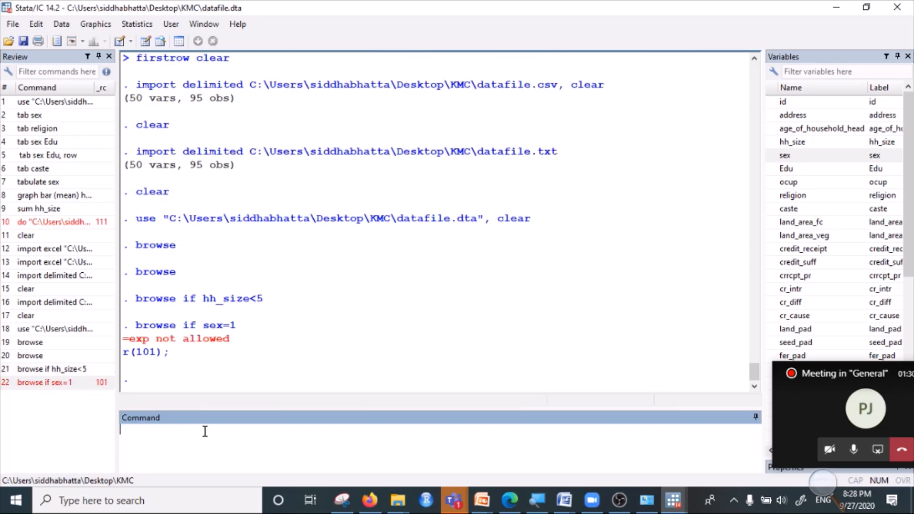
# Reuse the previous command as browse if sex==1, minimize the filtered data and highlight the corrected command in the results
pyautogui.moveTo(131, 326); pyautogui.dragTo(240, 331)
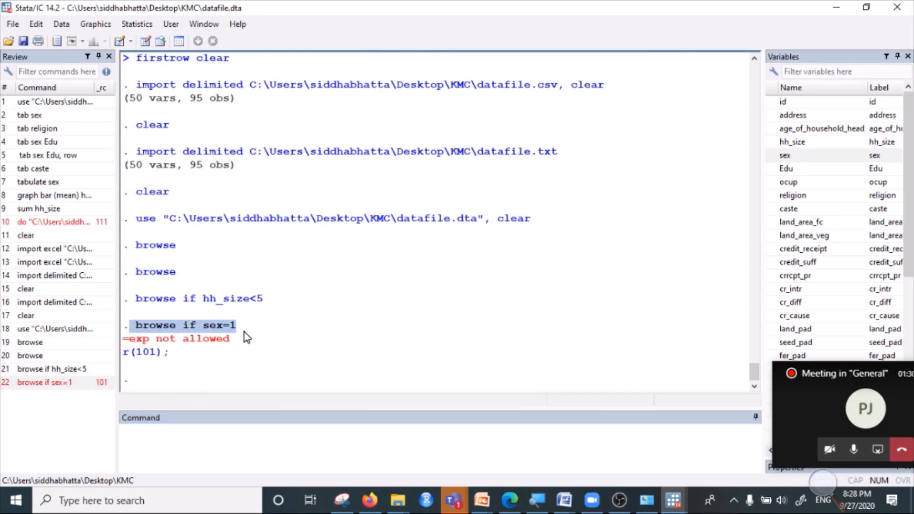
pyautogui.rightClick(241, 331)
pyautogui.click(285, 337)
pyautogui.click(200, 430)
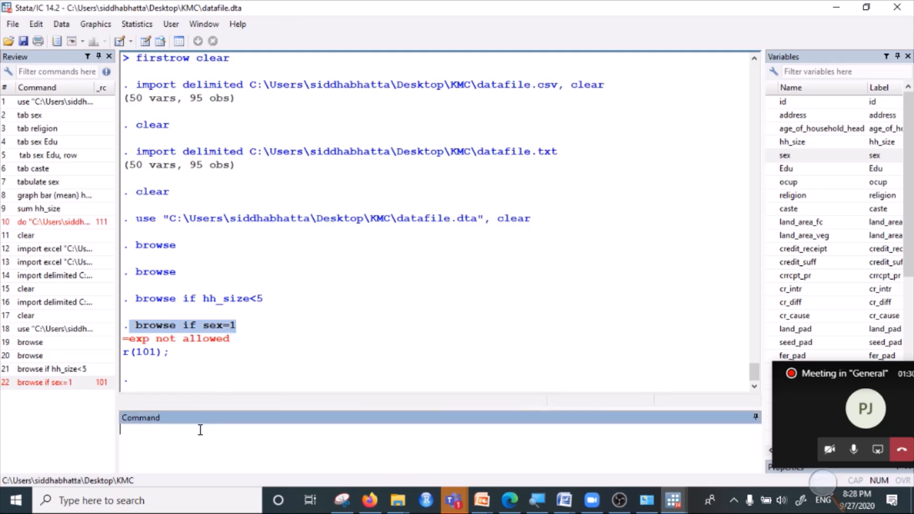
pyautogui.hotkey('ctrl', 'v')
pyautogui.write('=')
pyautogui.click(206, 434)
pyautogui.press('Return')
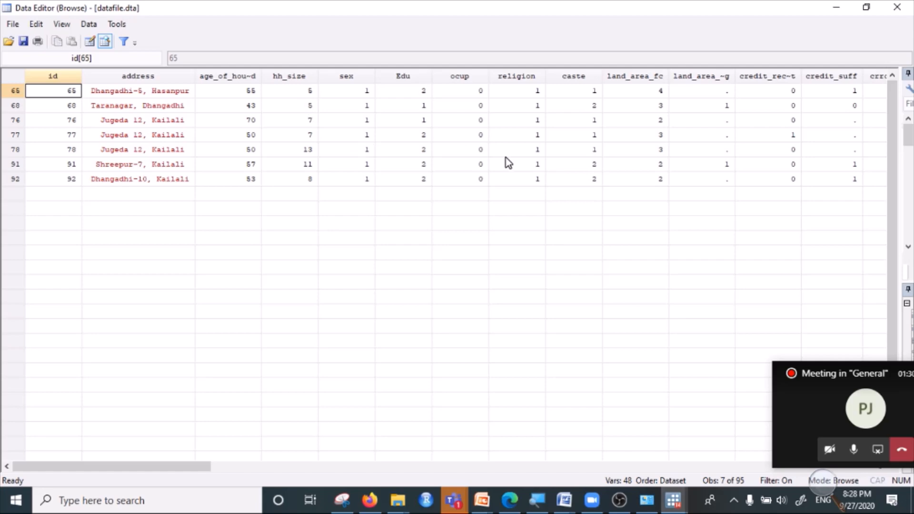
pyautogui.click(837, 7)
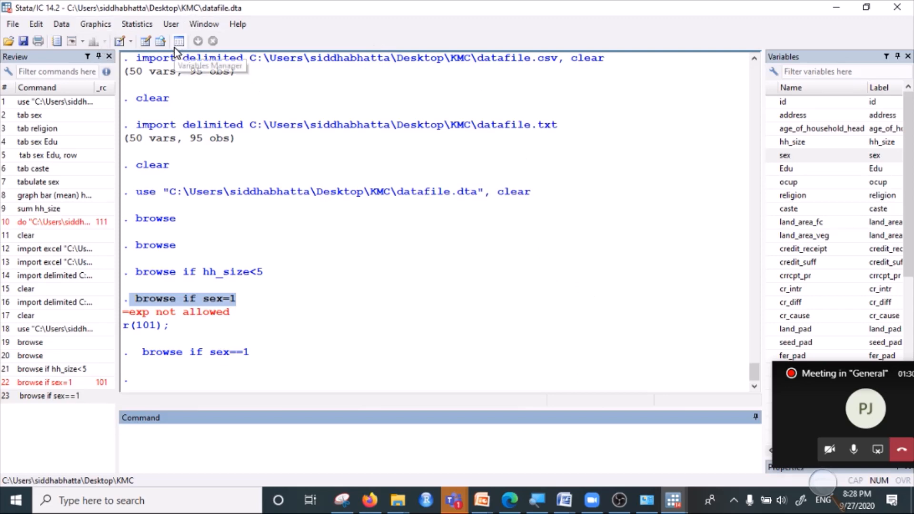
pyautogui.moveTo(142, 356); pyautogui.dragTo(265, 359)
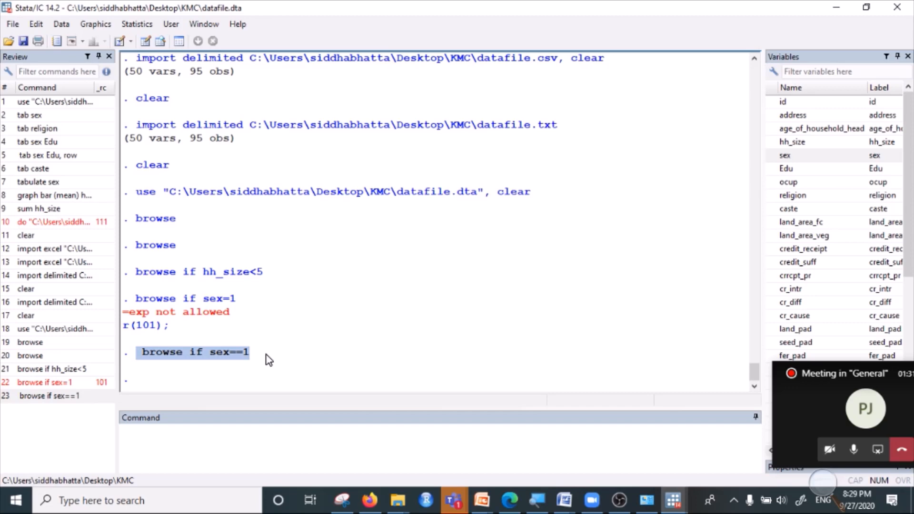
pyautogui.click(194, 357)
pyautogui.click(160, 439)
pyautogui.write('brow')
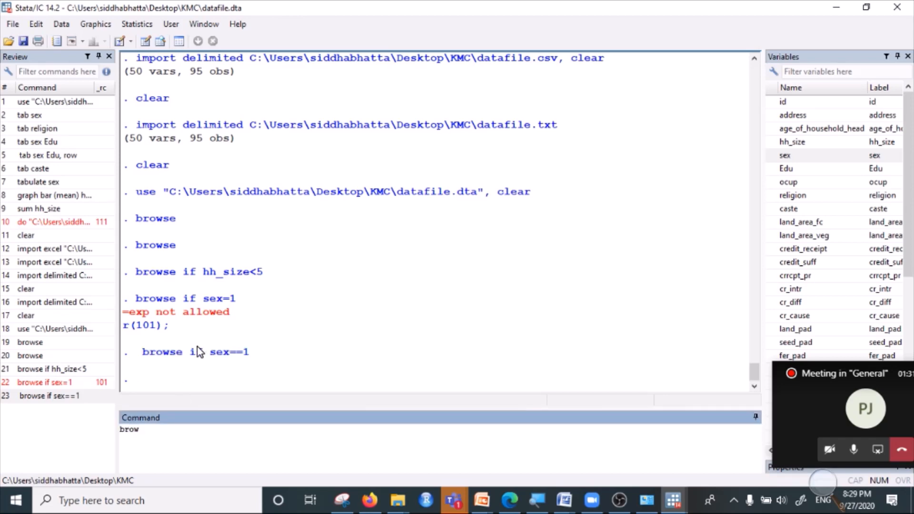
pyautogui.hotkey('ctrl', 'a')
pyautogui.press('BackSpace')
# Close the filtered Data Editor, reopen the data in browse mode without a filter, look through all records, and close it
pyautogui.click(160, 41)
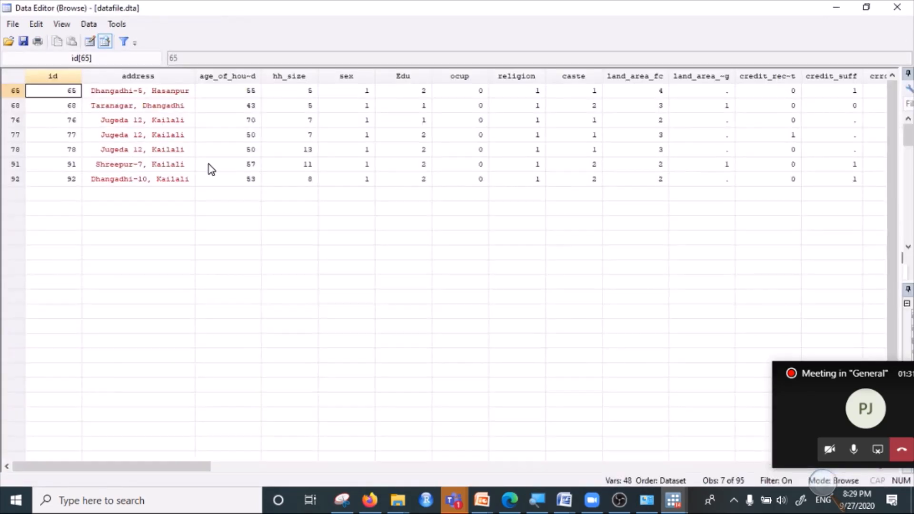
pyautogui.click(897, 8)
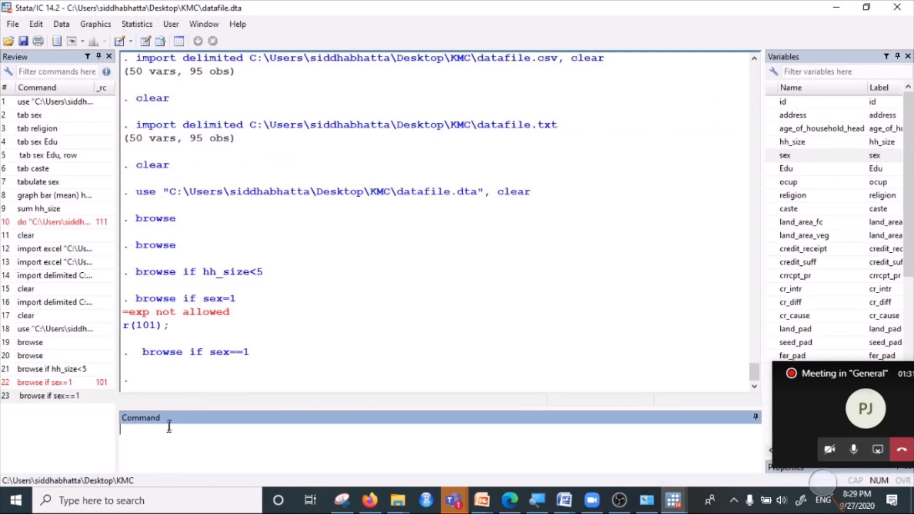
pyautogui.click(161, 42)
pyautogui.scroll(-17, 238, 319)
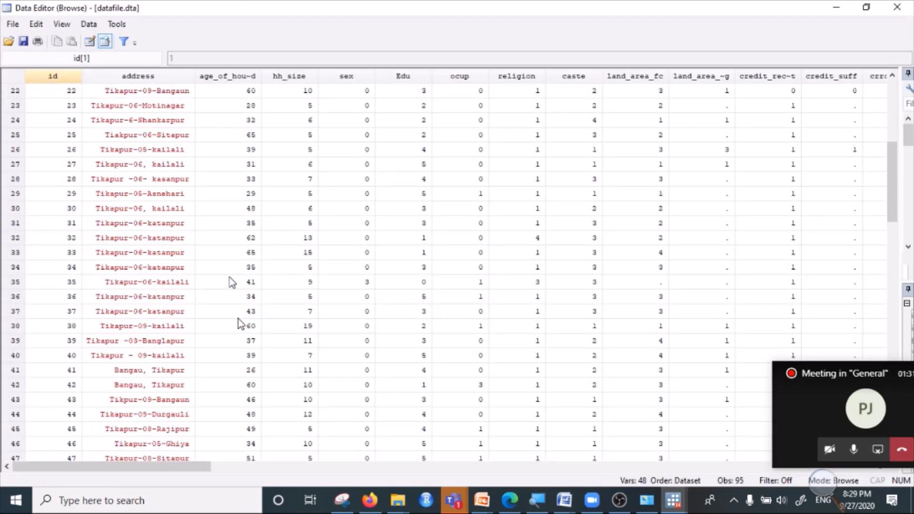
pyautogui.scroll(-14, 267, 333)
pyautogui.scroll(20, 239, 241)
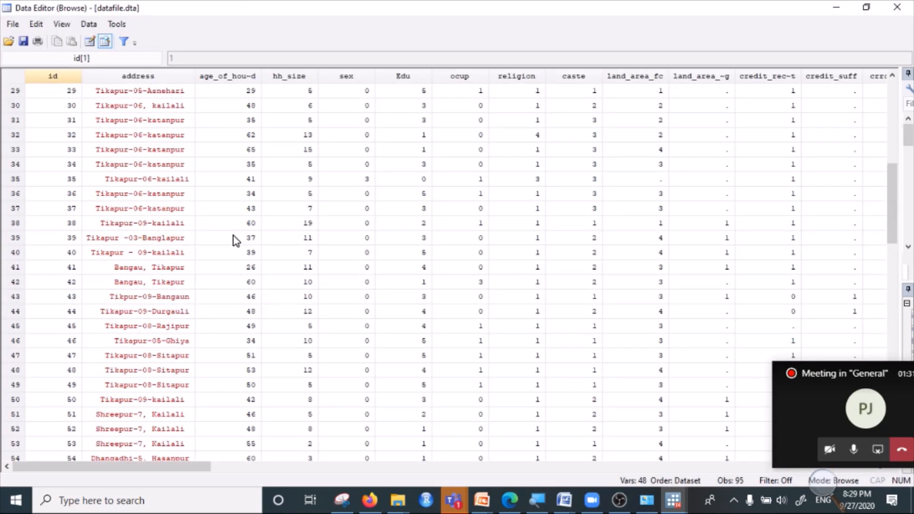
pyautogui.scroll(-20, 218, 290)
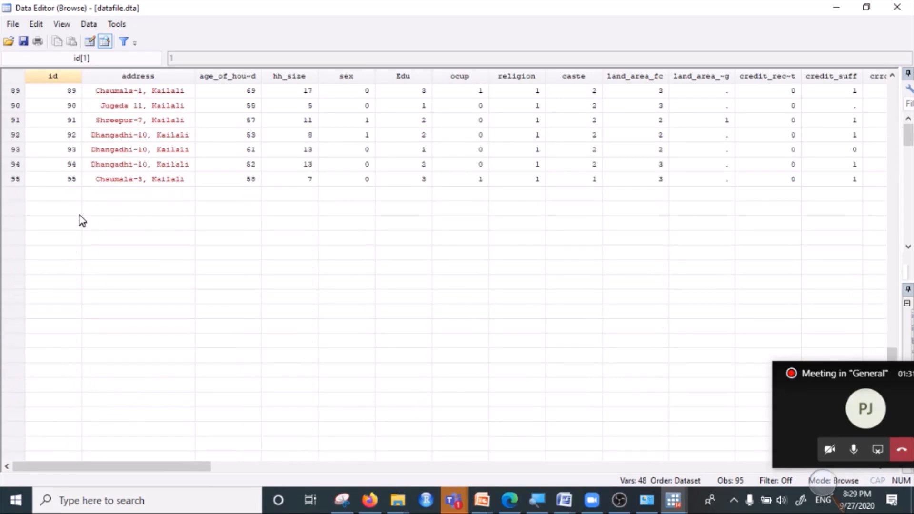
pyautogui.scroll(2, 323, 209)
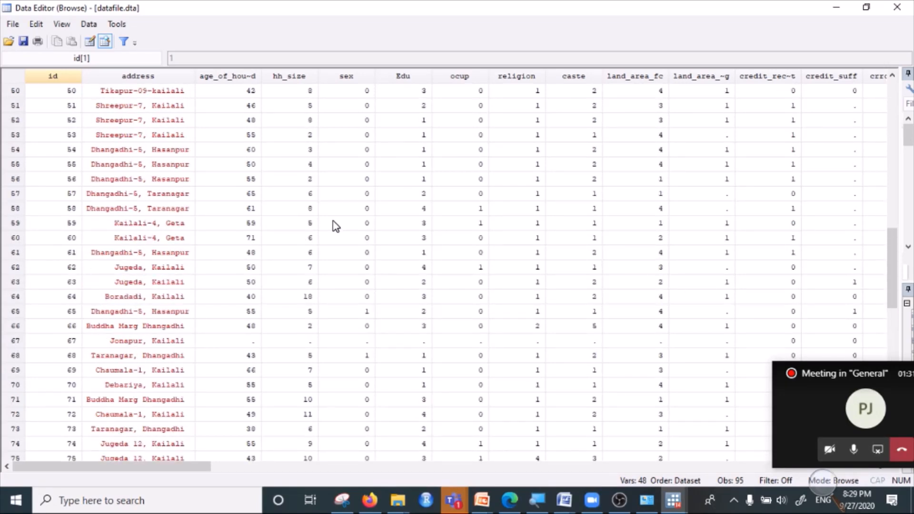
pyautogui.scroll(14, 335, 225)
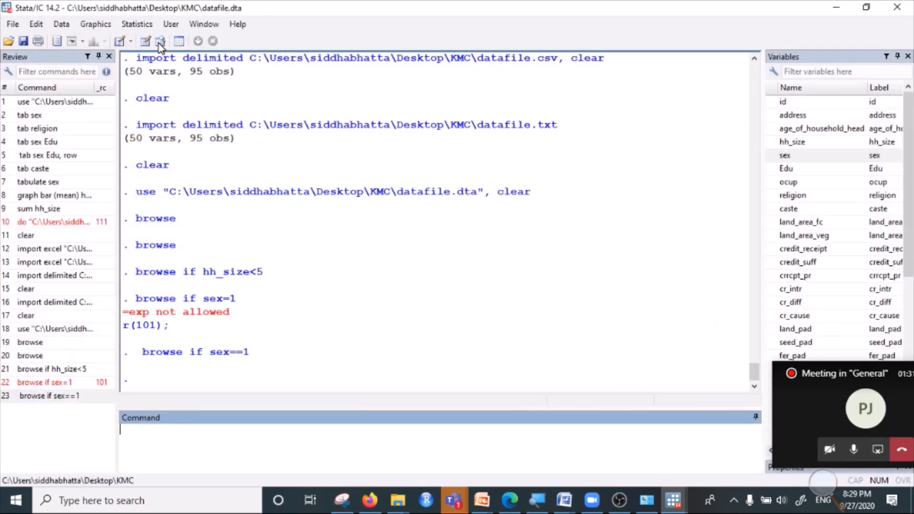
# Browse the full dataset again, examine the land, credit and paddy variables down to the last record, and close the Data Editor
pyautogui.click(162, 43)
pyautogui.moveTo(150, 474); pyautogui.dragTo(276, 476)
pyautogui.scroll(-20, 281, 327)
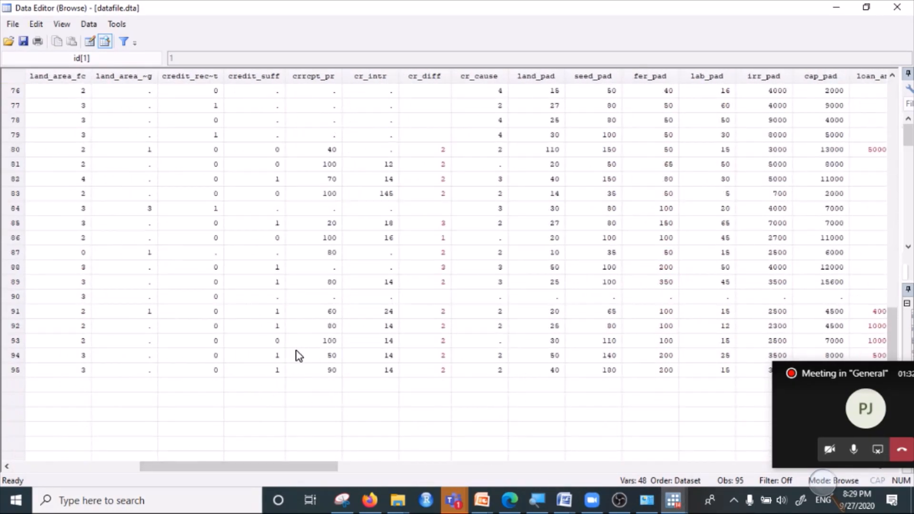
pyautogui.click(898, 7)
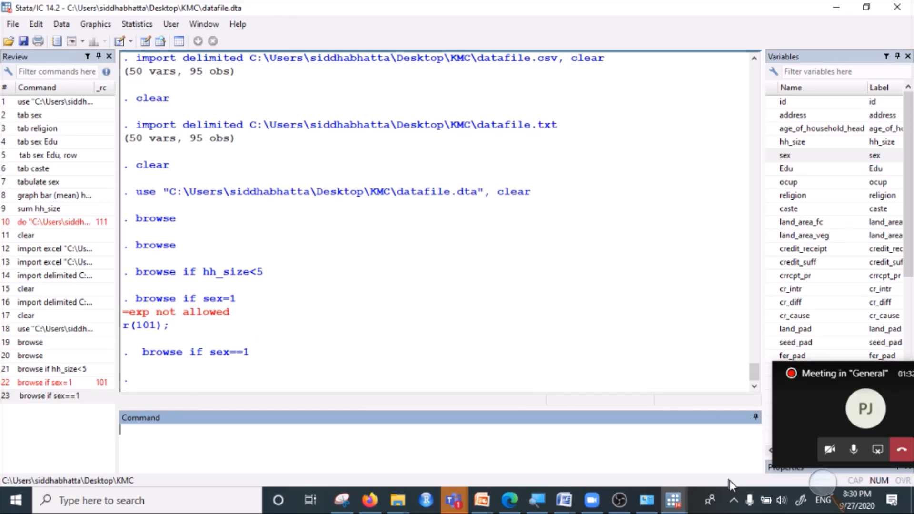
# Move the meeting window clear of the corner, switch to the Edge browser and open youngeconomistclub.blogspot.com
pyautogui.moveTo(854, 375); pyautogui.dragTo(773, 246)
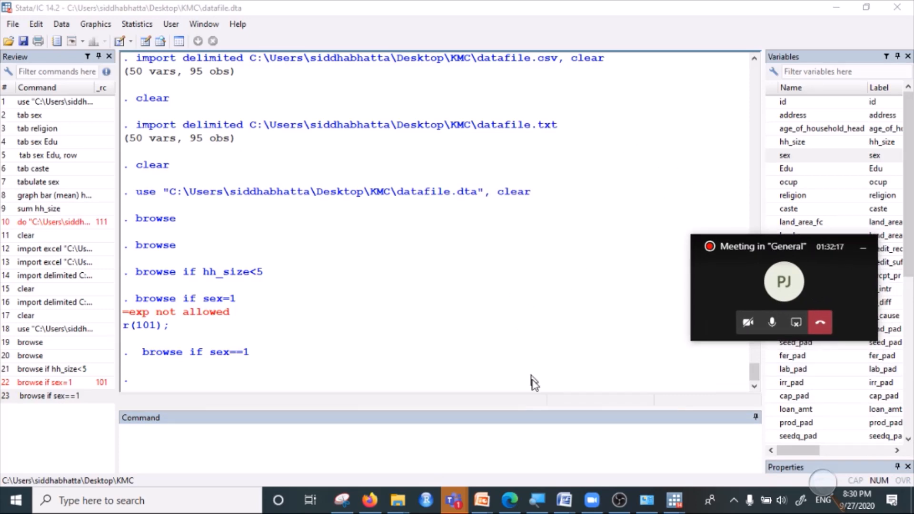
pyautogui.click(510, 500)
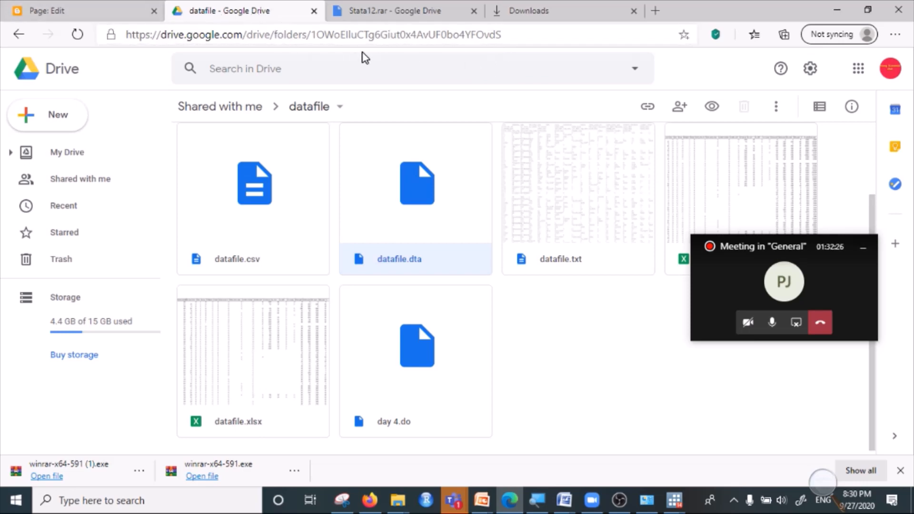
pyautogui.click(513, 36)
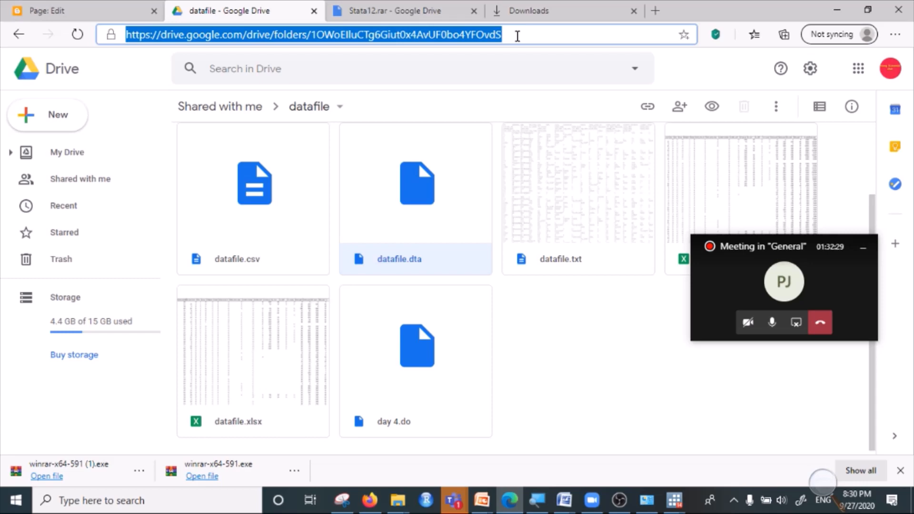
pyautogui.write('you')
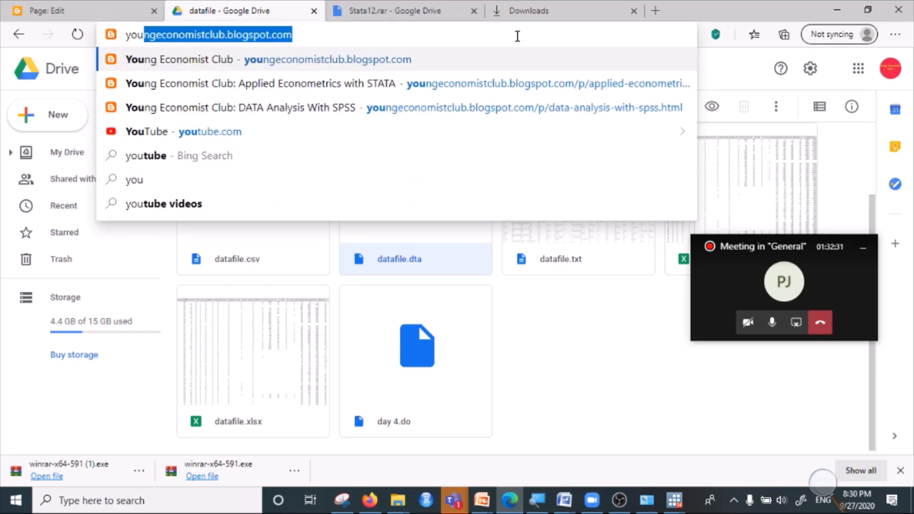
pyautogui.press('Return')
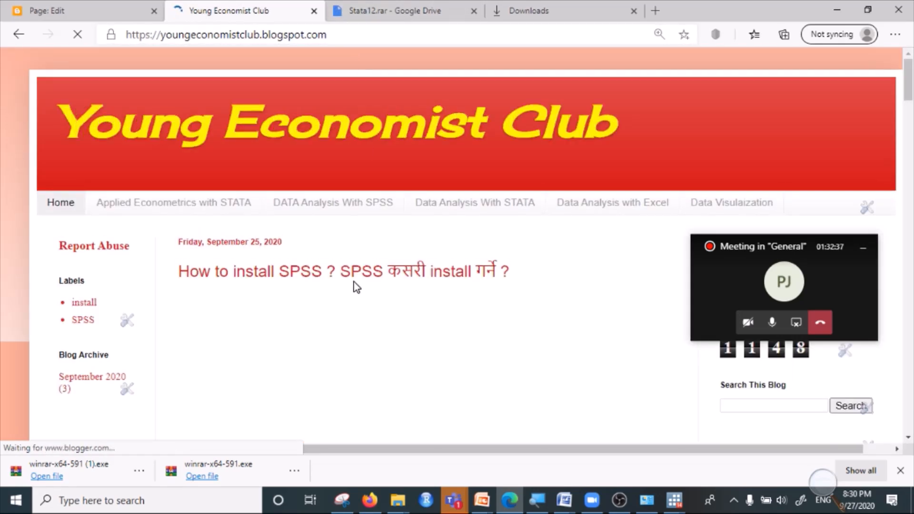
# Open the blog's Data Analysis With STATA page and point out the Data link under 8.Day IV
pyautogui.click(450, 206)
pyautogui.scroll(-8, 353, 339)
pyautogui.scroll(-12, 352, 340)
pyautogui.scroll(-10, 310, 239)
pyautogui.scroll(-15, 315, 279)
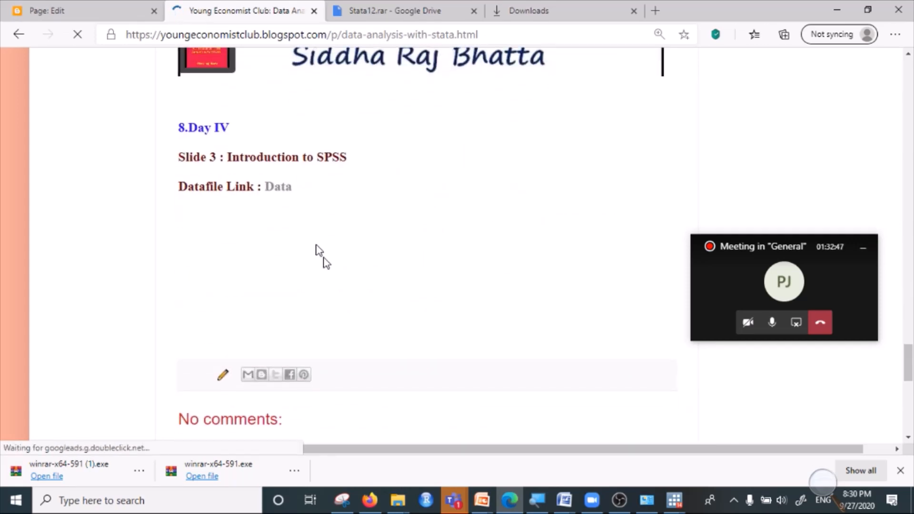
pyautogui.click(276, 189)
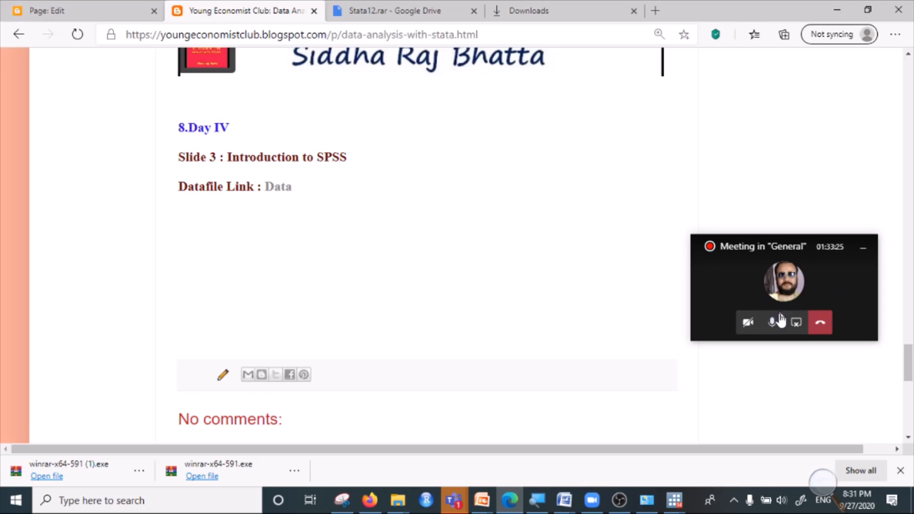
# Mute and unmute the Teams meeting microphone, and open and dismiss the screen-sharing choices
pyautogui.click(769, 324)
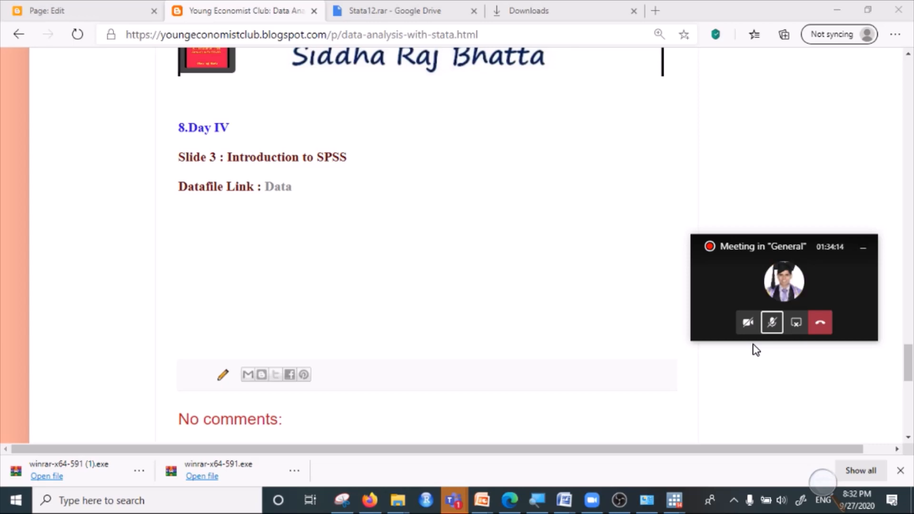
pyautogui.click(754, 344)
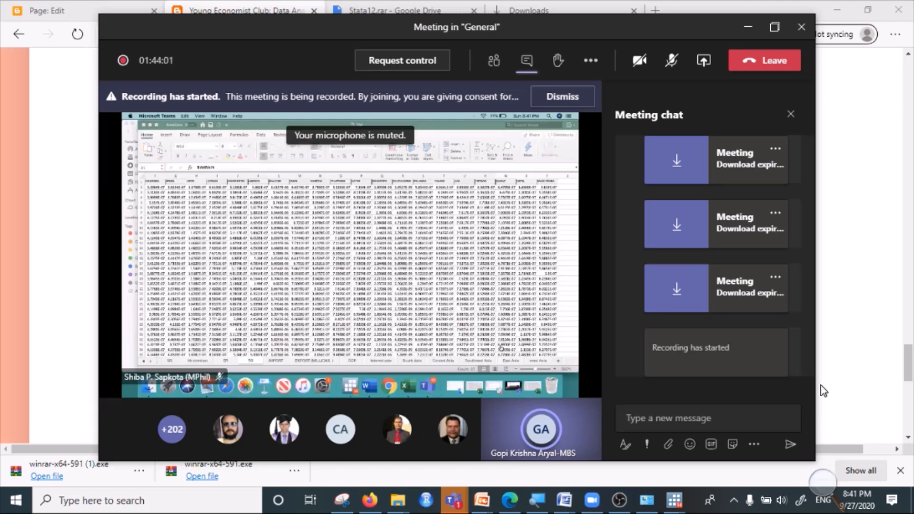
pyautogui.click(672, 63)
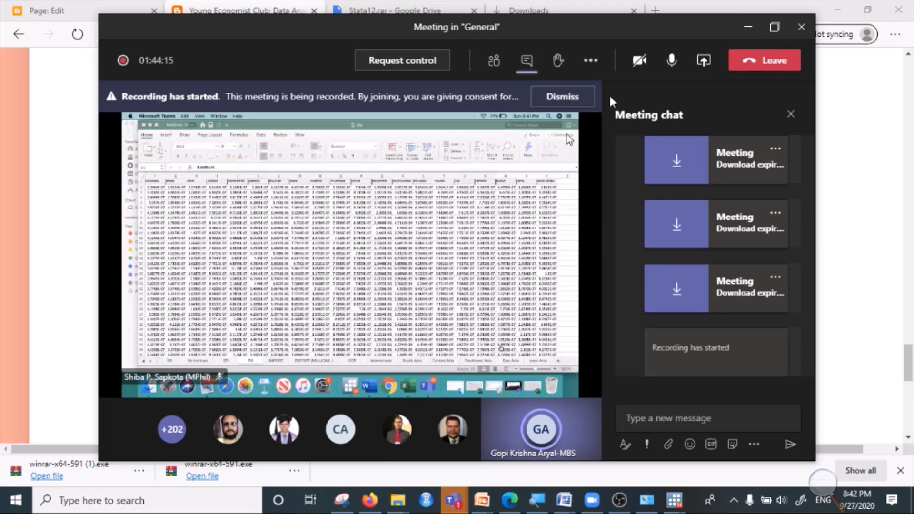
pyautogui.click(703, 67)
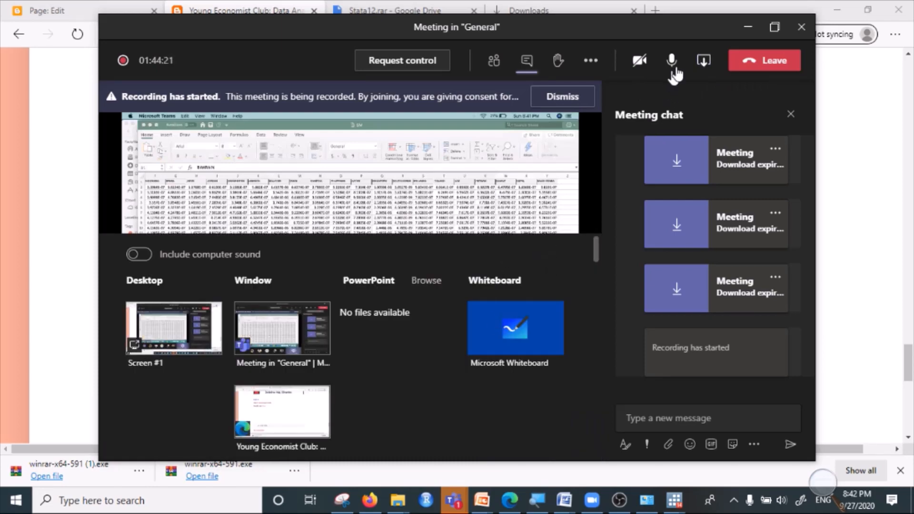
pyautogui.click(704, 60)
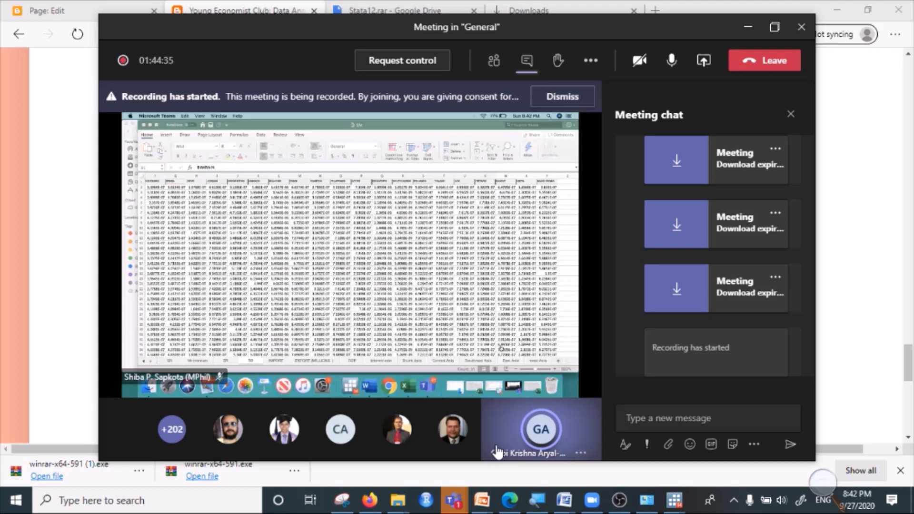
# Switch to Stata's Do-file Editor with day 4.do, review the import, browse and list commands, and move its window fully into view
pyautogui.moveTo(541, 500)
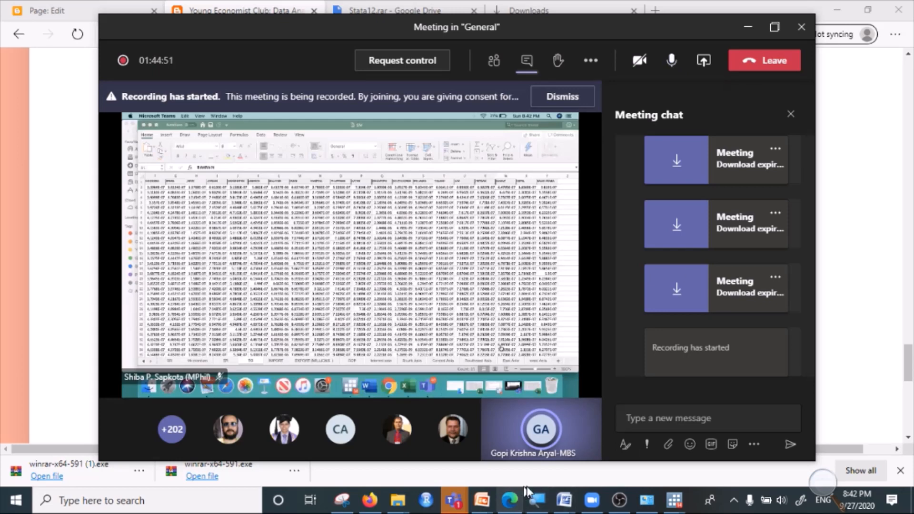
pyautogui.click(673, 500)
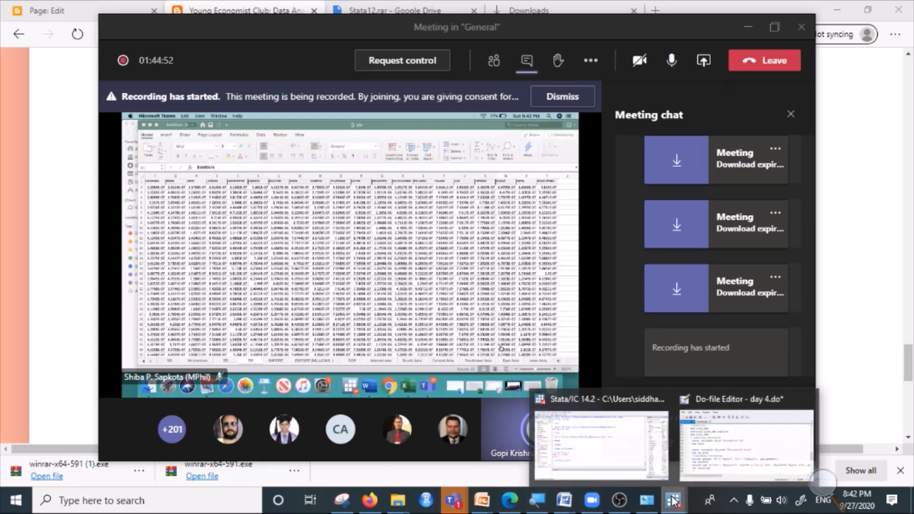
pyautogui.click(699, 438)
pyautogui.scroll(16, 618, 297)
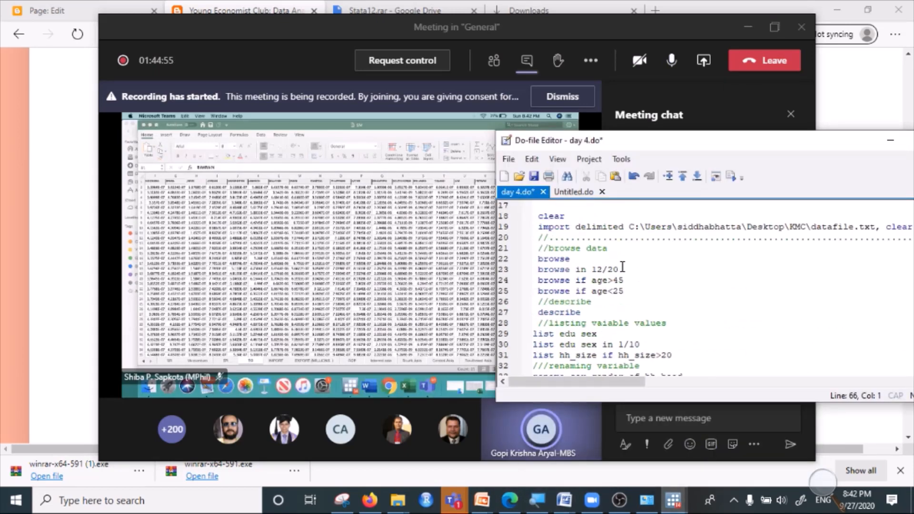
pyautogui.scroll(-2, 622, 266)
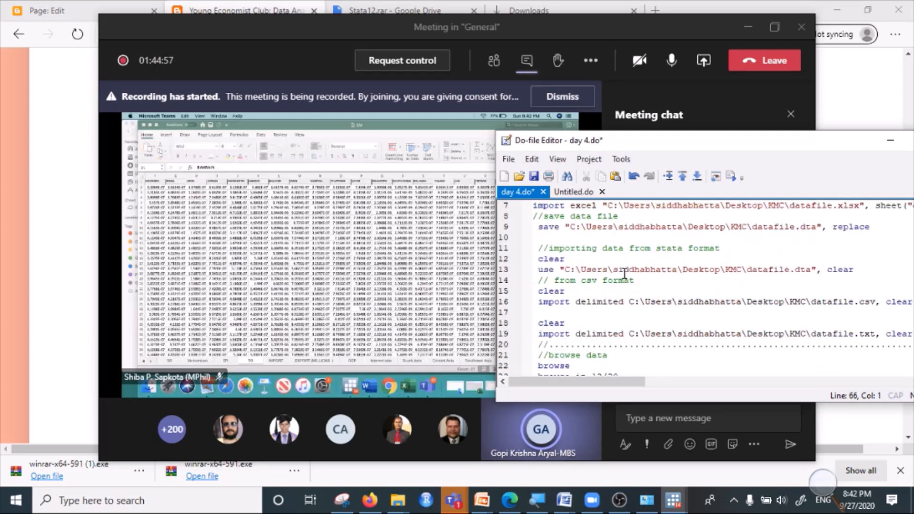
pyautogui.scroll(-2, 624, 277)
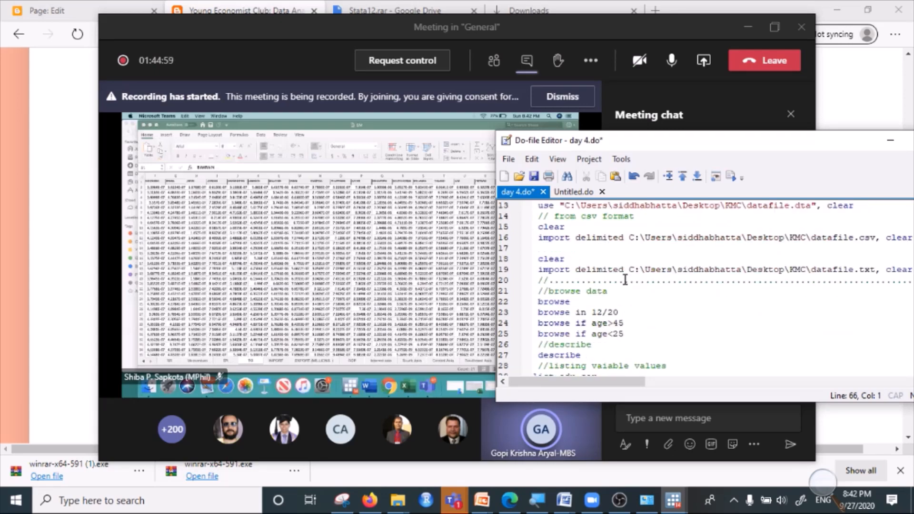
pyautogui.scroll(-2, 572, 265)
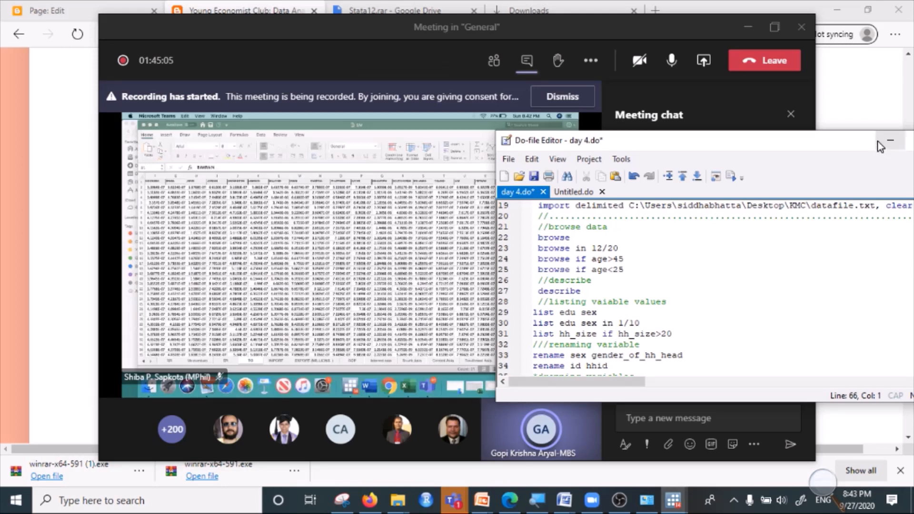
pyautogui.moveTo(818, 151); pyautogui.dragTo(729, 248)
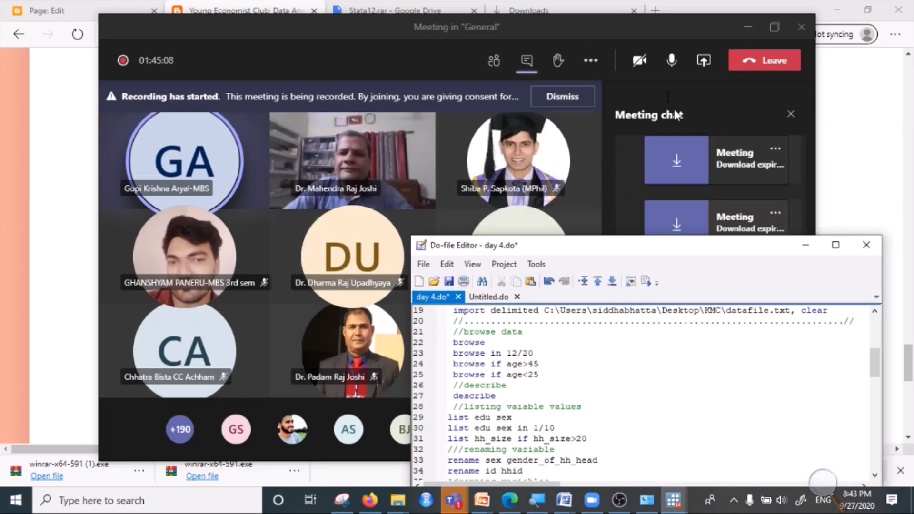
# Share the desktop Screen #1 in the Teams meeting
pyautogui.click(704, 65)
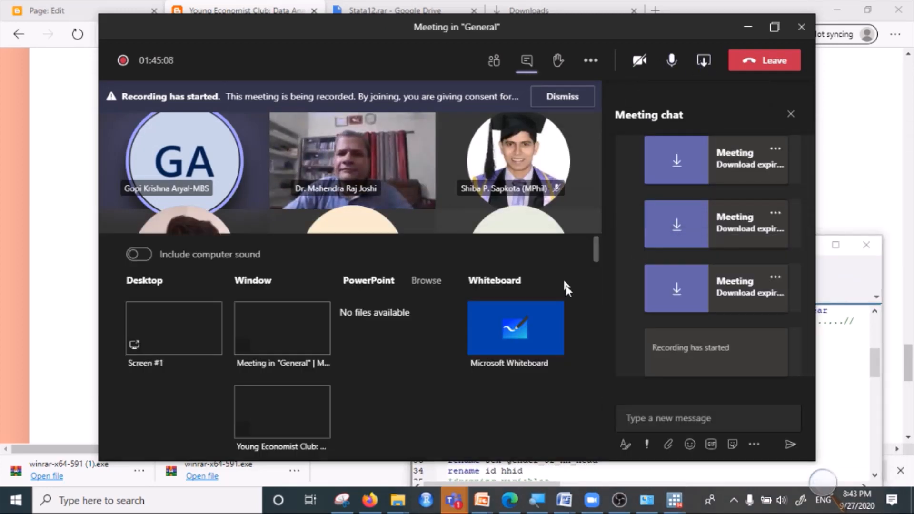
pyautogui.click(190, 340)
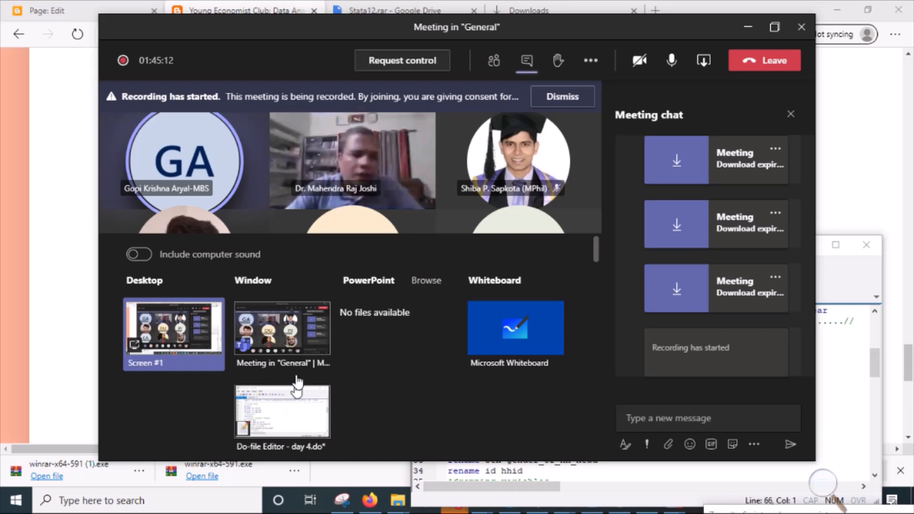
pyautogui.click(195, 335)
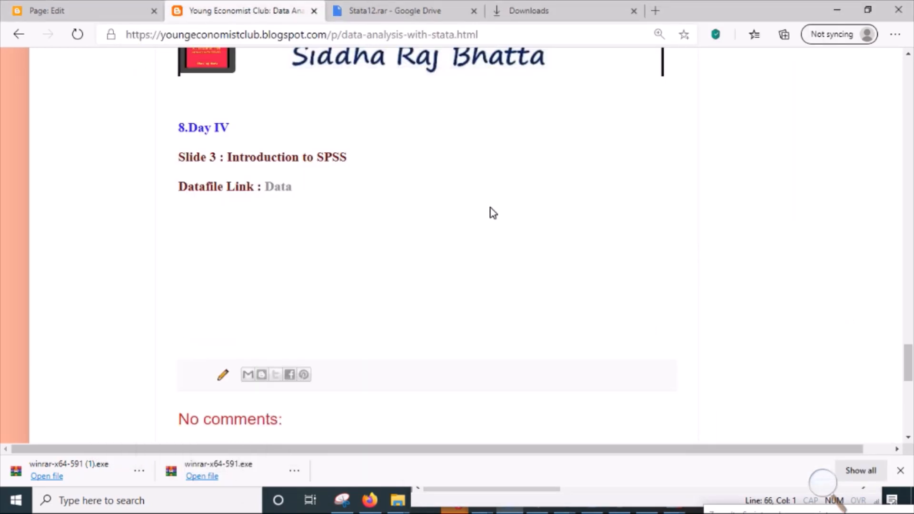
# Minimize the browser to reveal Stata and move the day 4.do Do-file Editor window higher on the desktop
pyautogui.scroll(5, 510, 285)
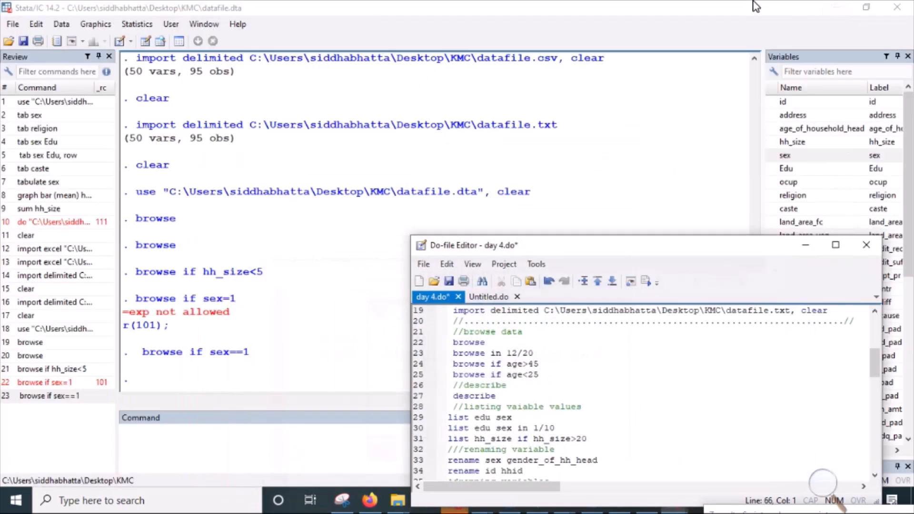
pyautogui.click(837, 10)
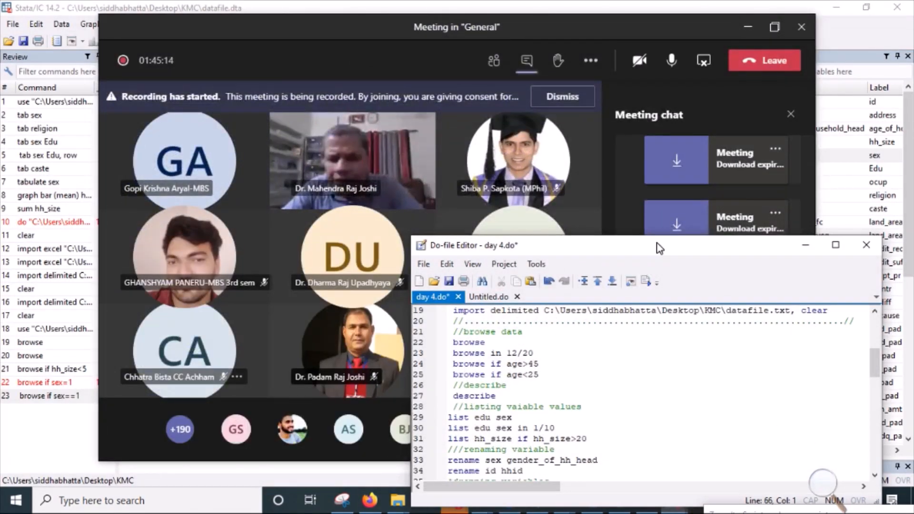
pyautogui.moveTo(655, 247); pyautogui.dragTo(691, 100)
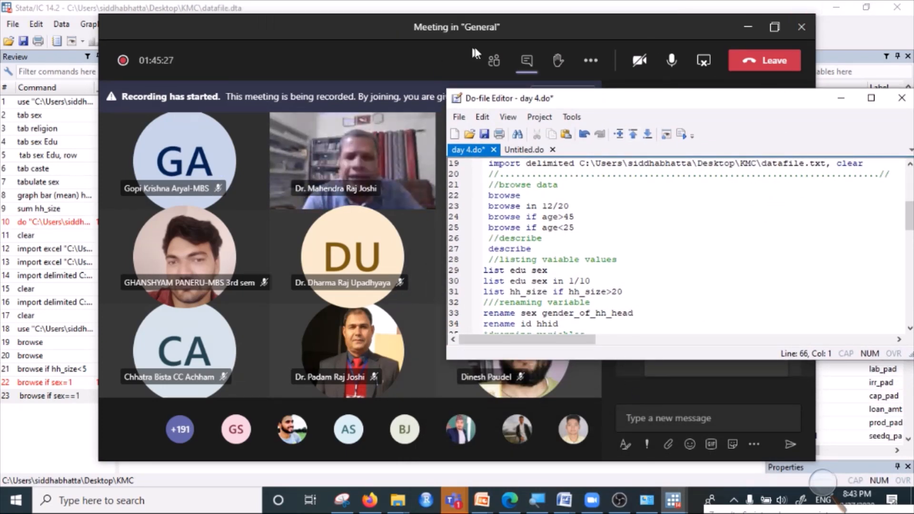
# Minimize the Teams meeting and the day 4.do Do-file Editor windows to uncover the main Stata window
pyautogui.moveTo(721, 109); pyautogui.dragTo(624, 220)
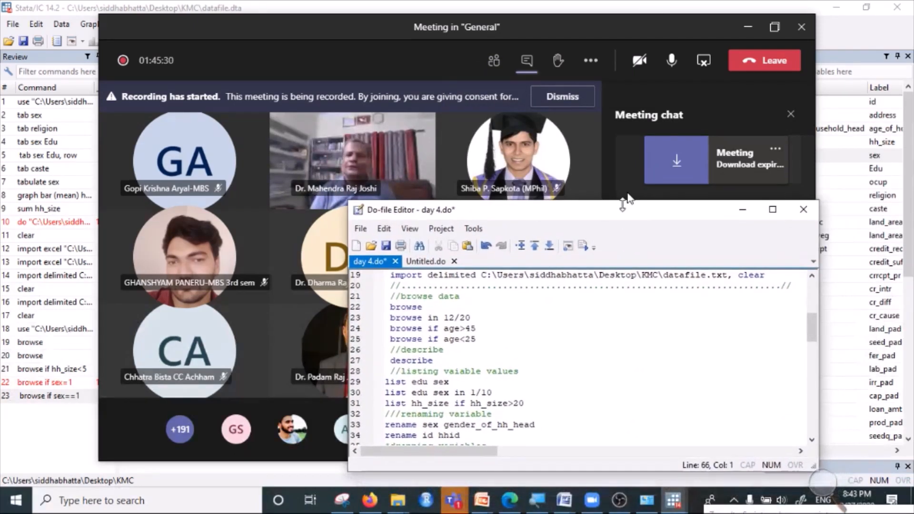
pyautogui.click(747, 28)
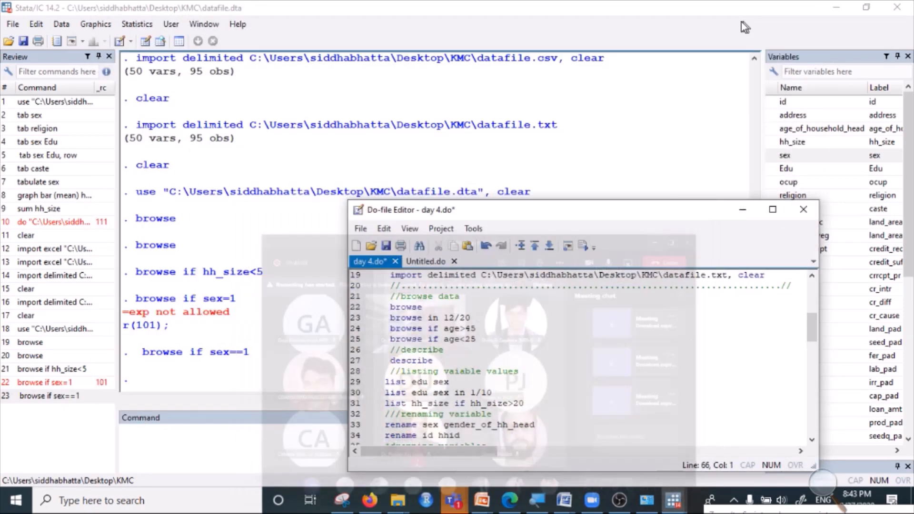
pyautogui.moveTo(554, 216); pyautogui.dragTo(487, 56)
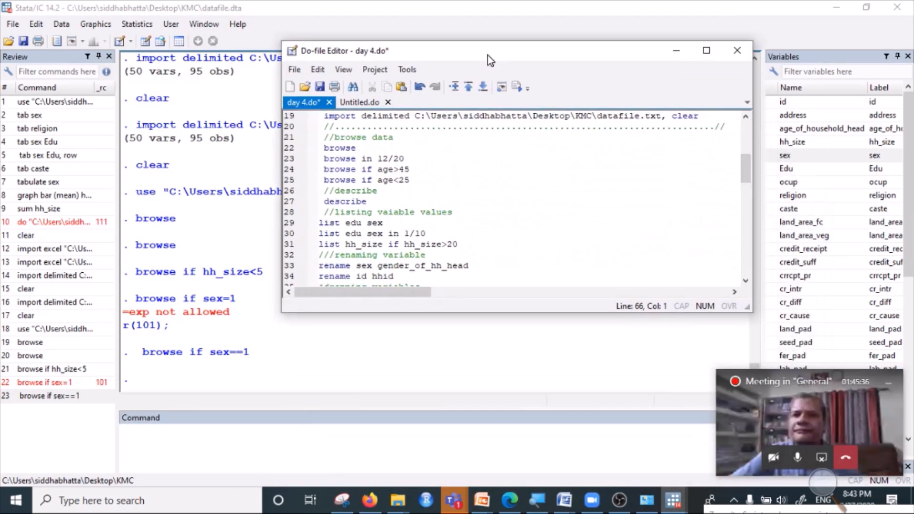
pyautogui.click(677, 51)
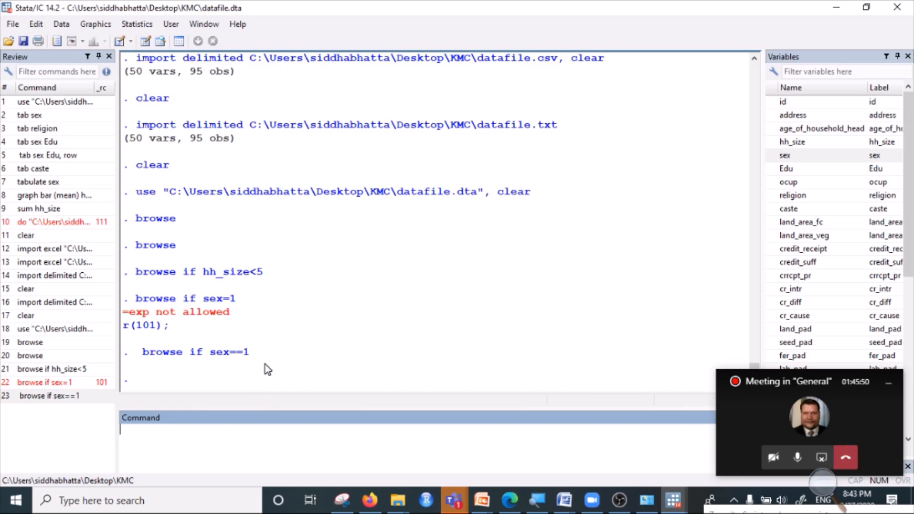
# Run the browse command to view the full dataset, and minimize the Data Editor
pyautogui.write('browse')
pyautogui.press('Return')
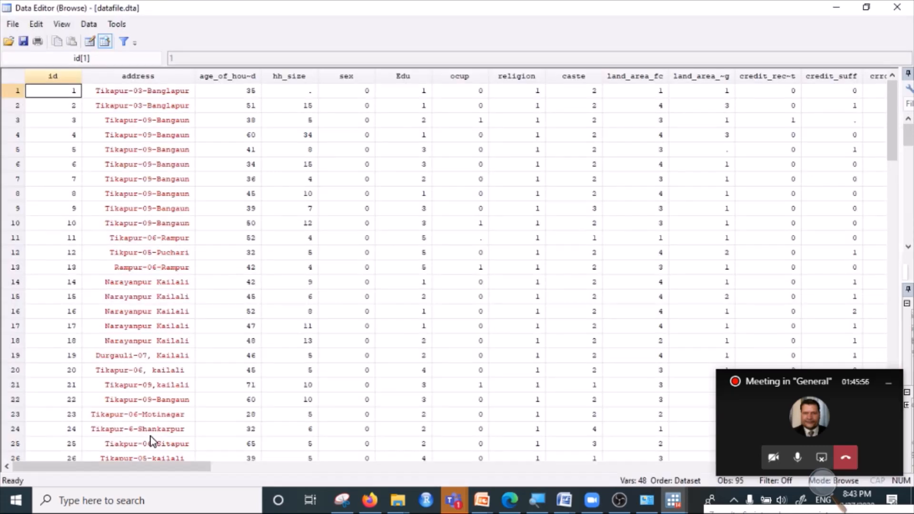
pyautogui.click(835, 6)
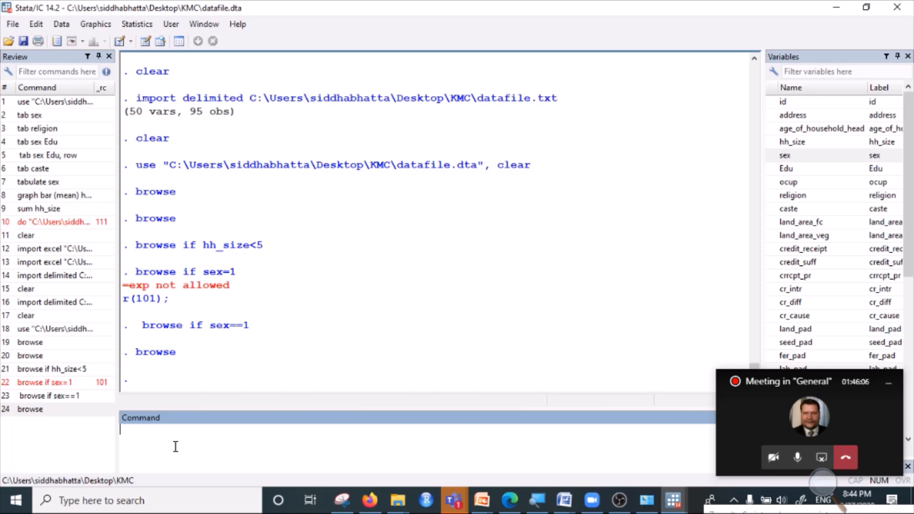
# Enter the command browse in 1/3 without running it, and set the Results window font size to 14
pyautogui.write('browse in 1/3')
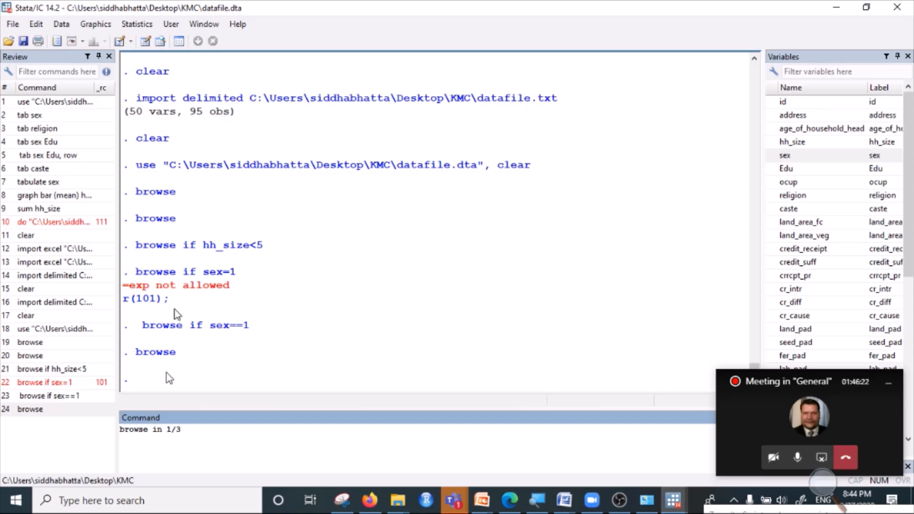
pyautogui.rightClick(321, 197)
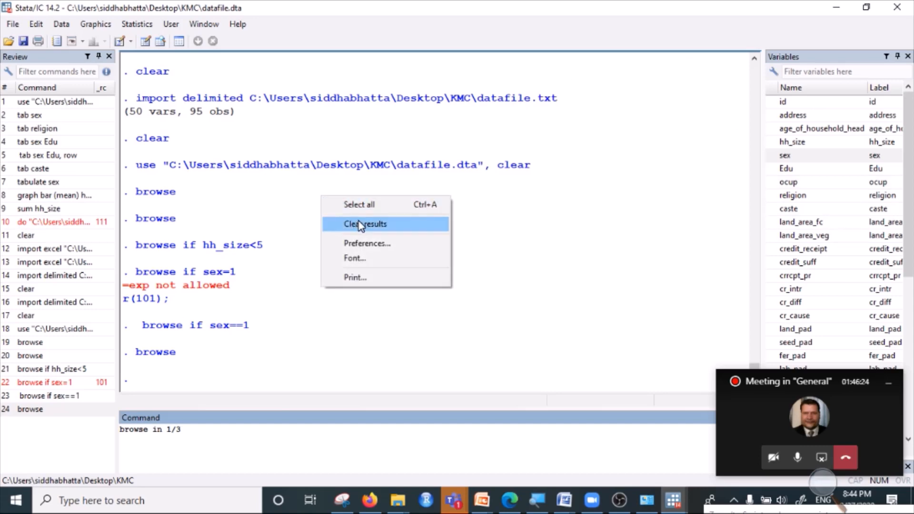
pyautogui.rightClick(571, 224)
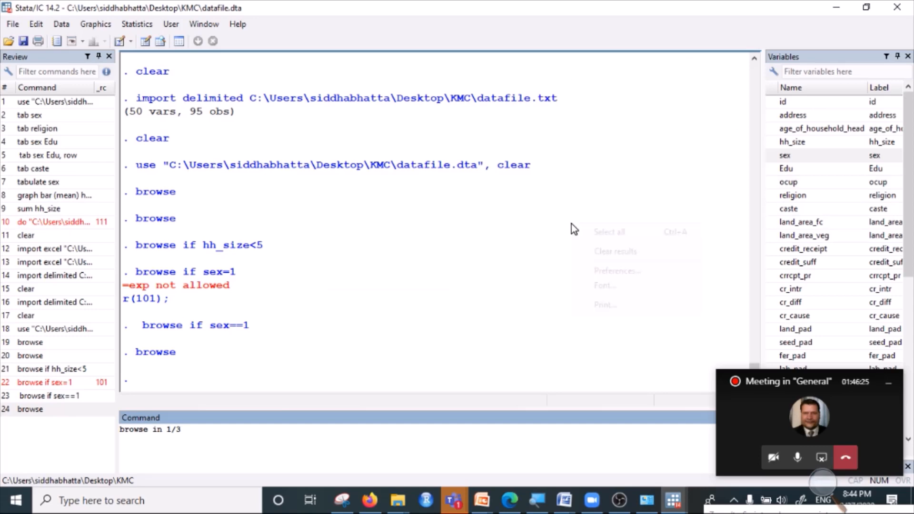
pyautogui.rightClick(365, 199)
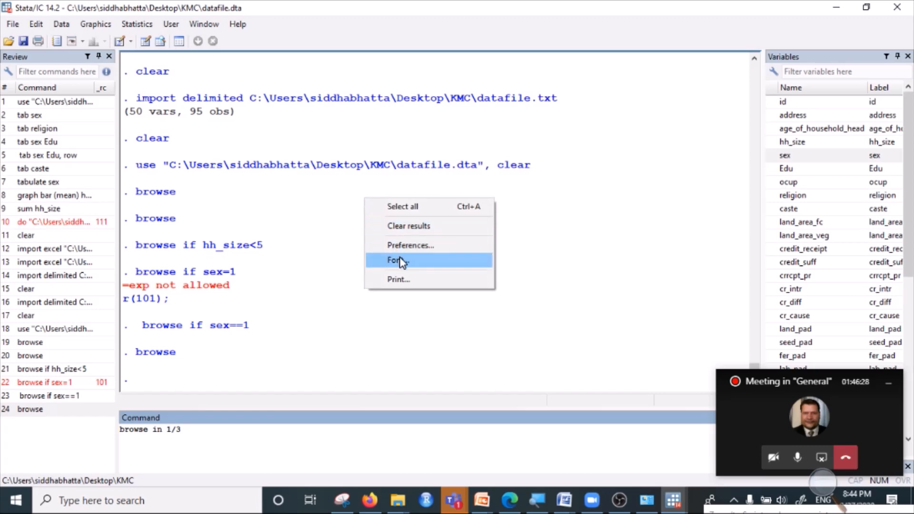
pyautogui.click(402, 261)
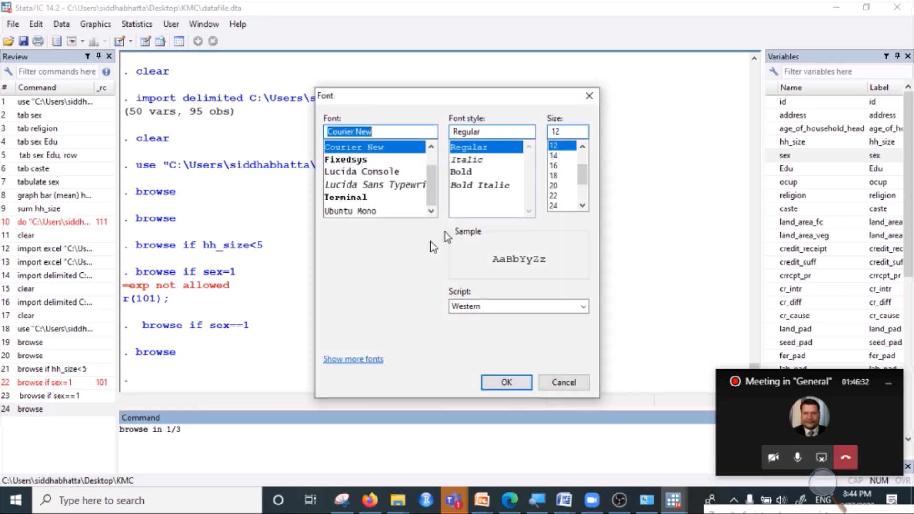
pyautogui.click(558, 158)
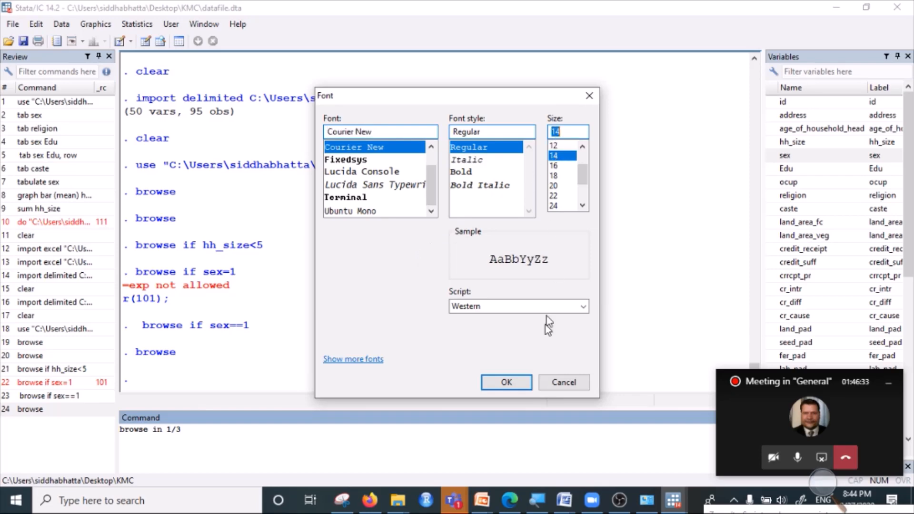
pyautogui.click(519, 384)
pyautogui.scroll(-1, 223, 324)
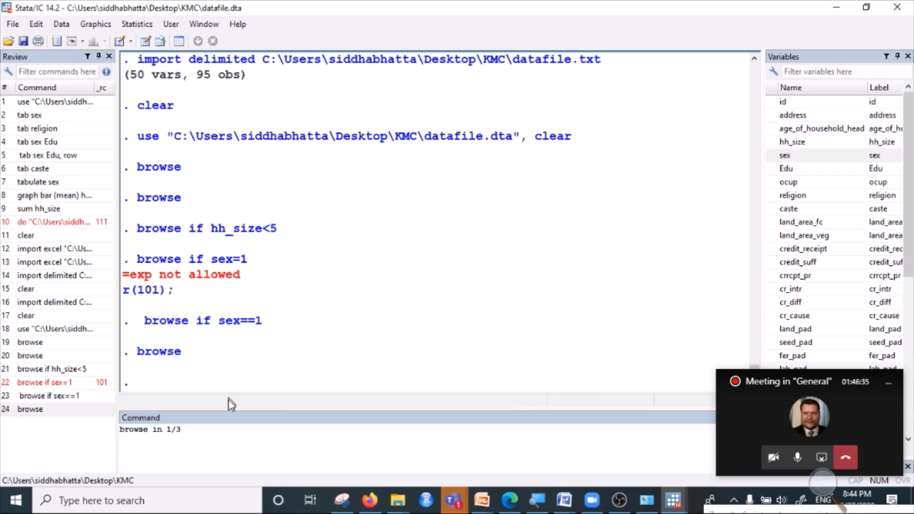
# Run browse in 1/3 to view the first three observations, and close the Data Editor after viewing them again
pyautogui.click(205, 436)
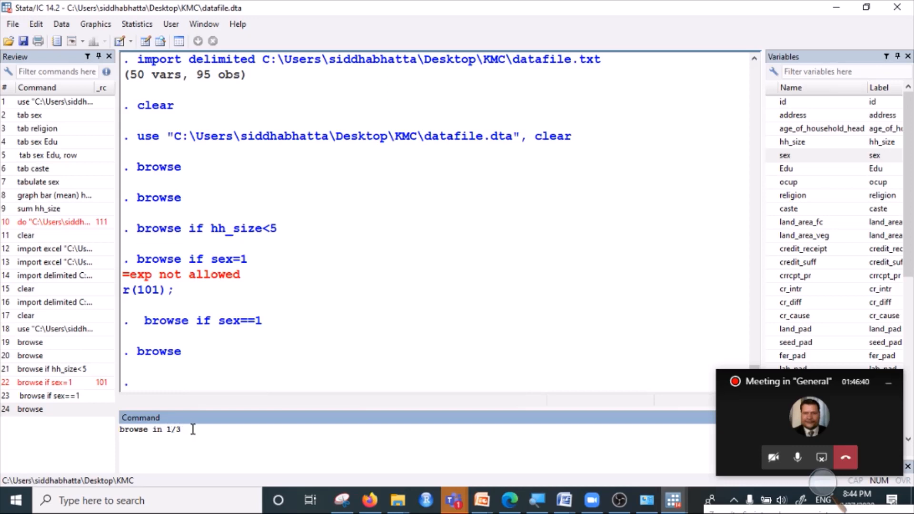
pyautogui.press('Return')
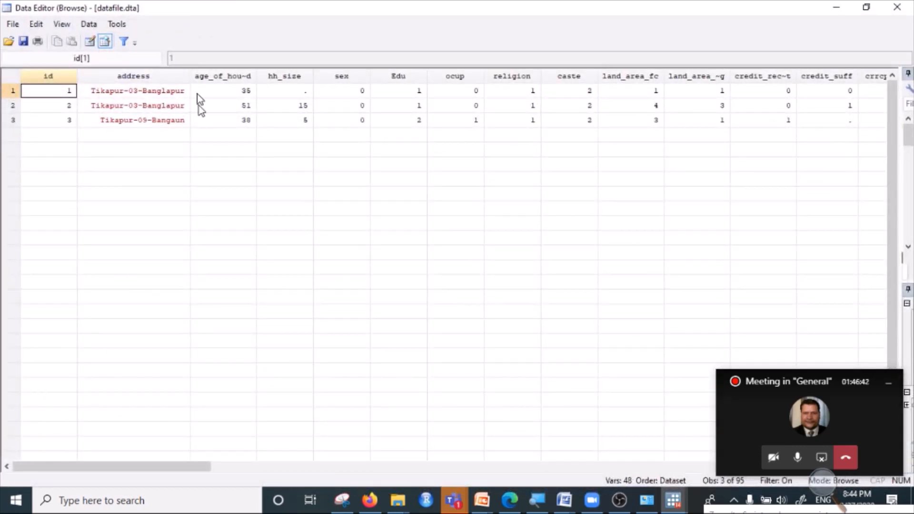
pyautogui.click(836, 7)
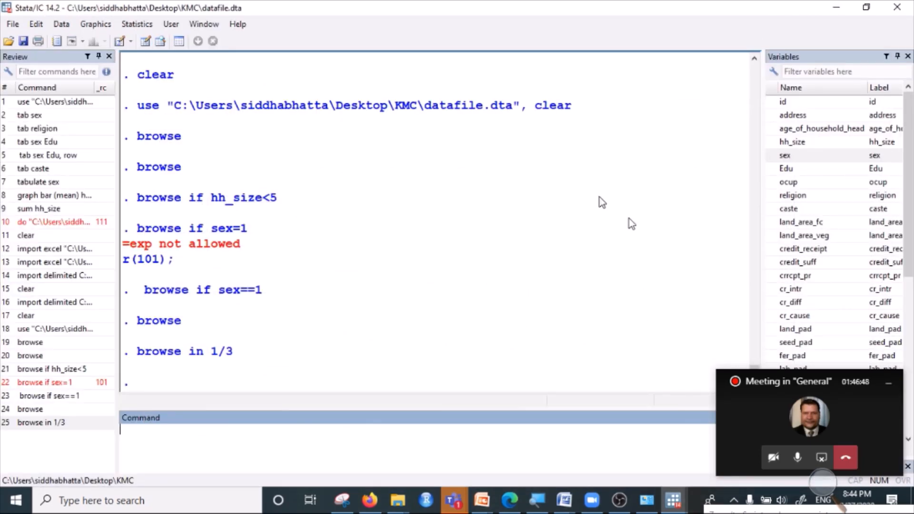
pyautogui.click(160, 41)
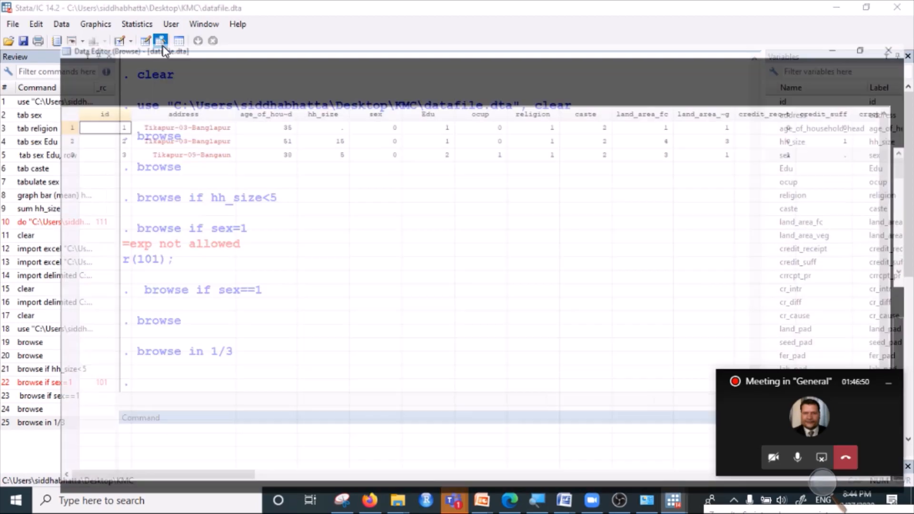
pyautogui.click(898, 9)
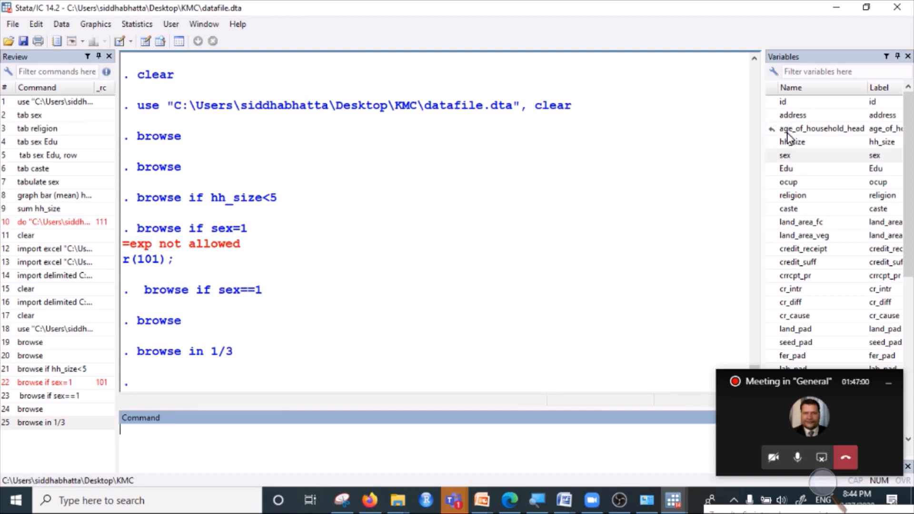
# Widen the Variables pane and reposition the floating meeting window to inspect the end of the variable list
pyautogui.moveTo(763, 136); pyautogui.dragTo(665, 138)
pyautogui.scroll(-7, 696, 235)
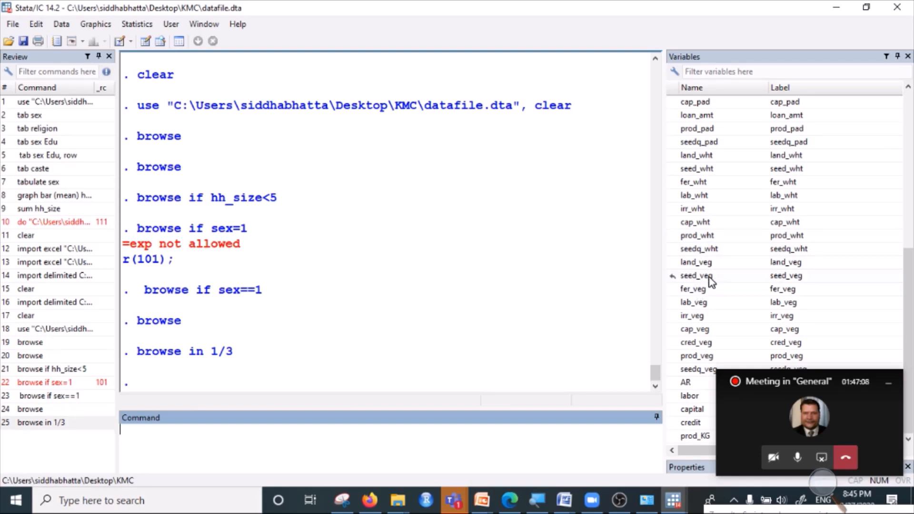
pyautogui.moveTo(841, 375); pyautogui.dragTo(809, 83)
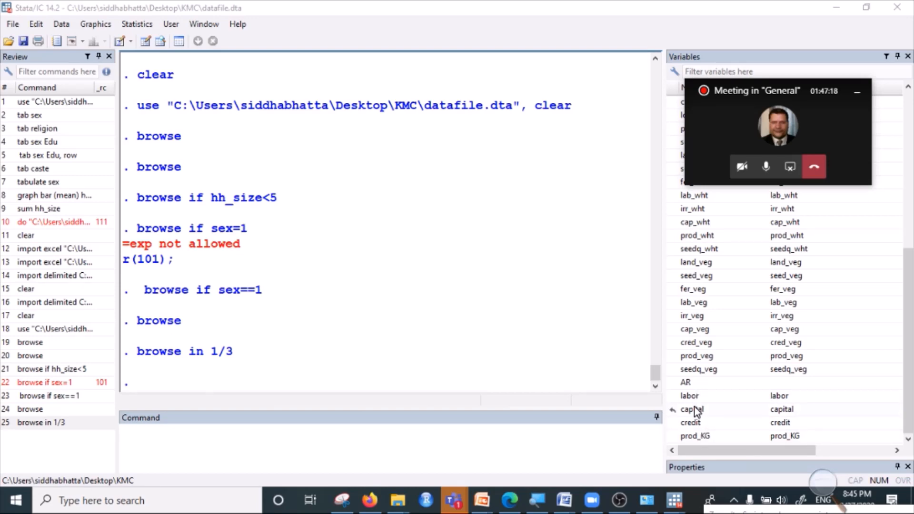
pyautogui.moveTo(804, 90); pyautogui.dragTo(850, 322)
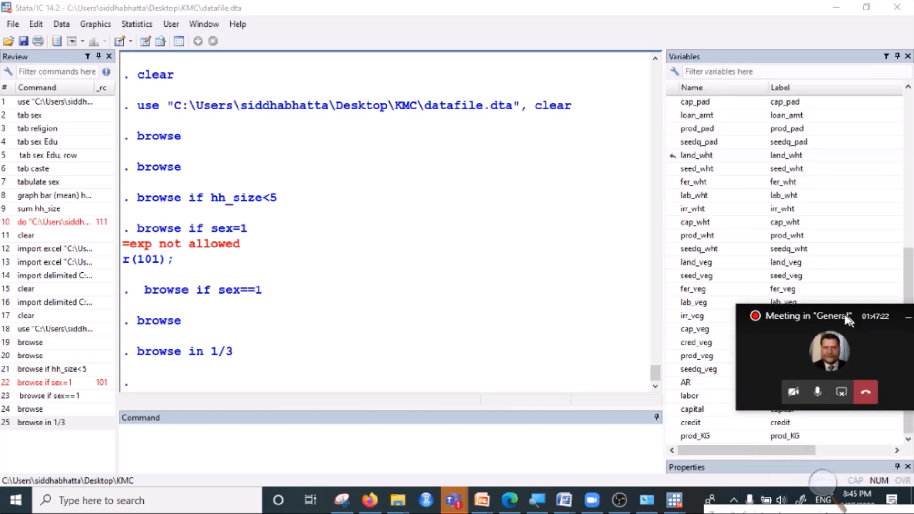
# Remove the address variable from the dataset with the command drop address
pyautogui.click(238, 432)
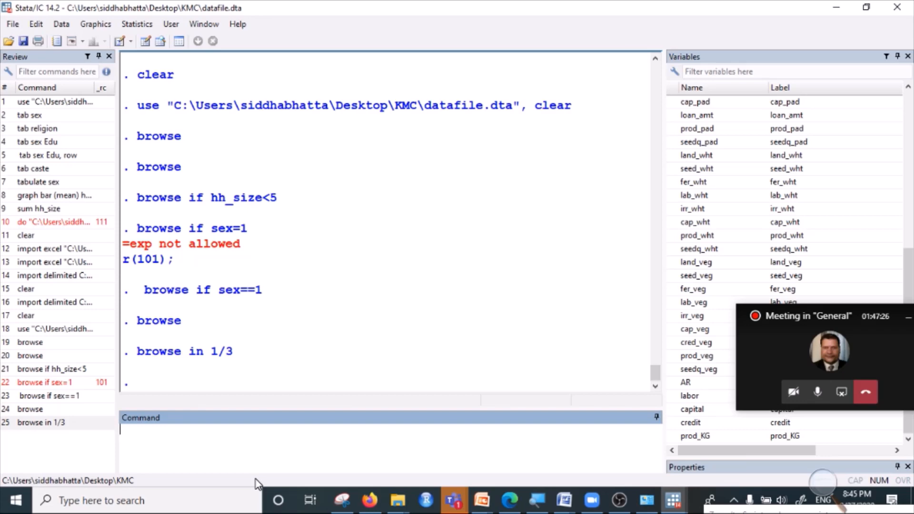
pyautogui.write('drop')
pyautogui.scroll(7, 761, 166)
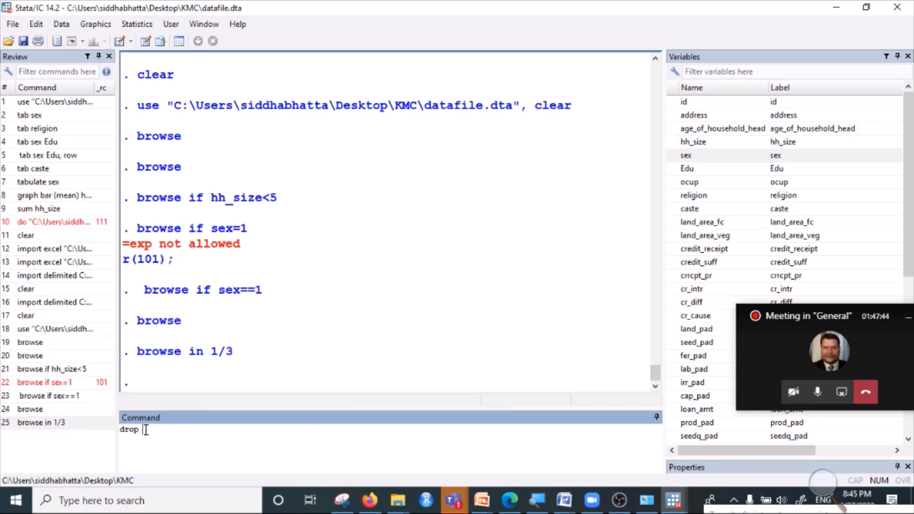
pyautogui.write('address')
pyautogui.press('Return')
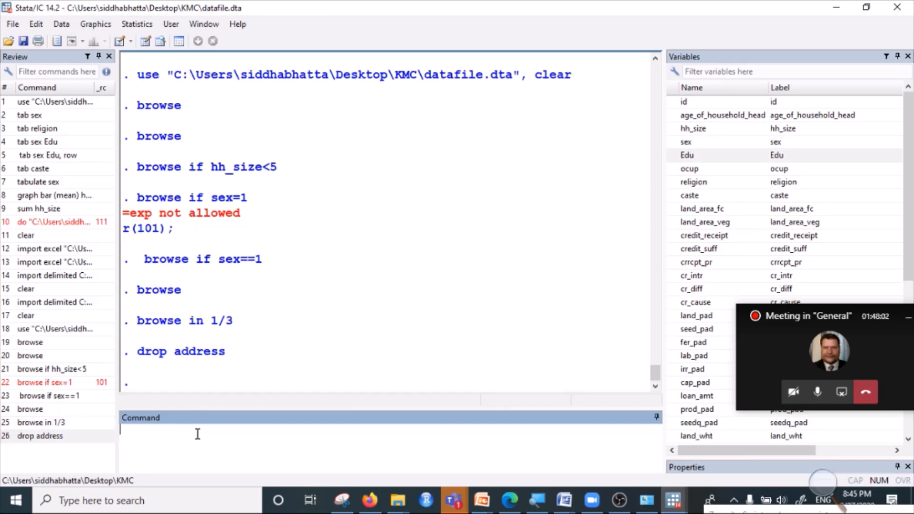
# Remove the ocup variable with the command drop ocup, and check the dataset in the Data Editor
pyautogui.write('drop')
pyautogui.write('ocup')
pyautogui.press('Return')
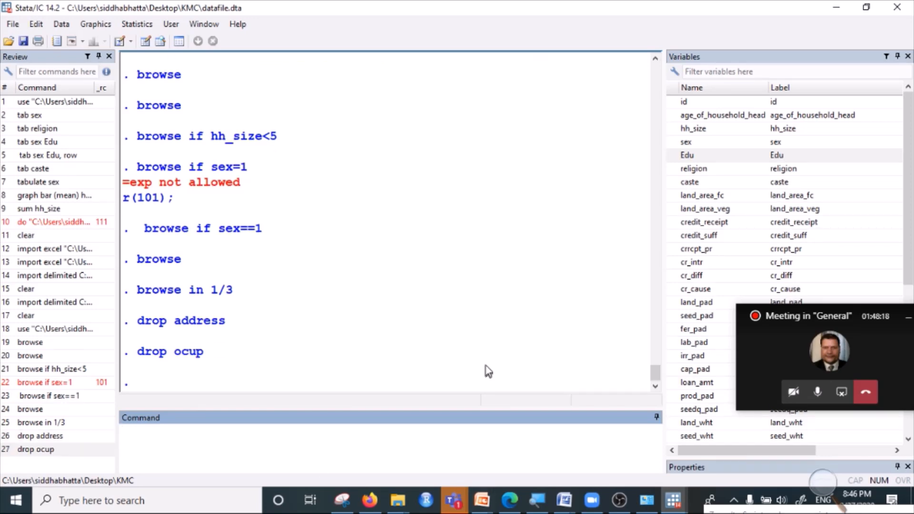
pyautogui.click(160, 42)
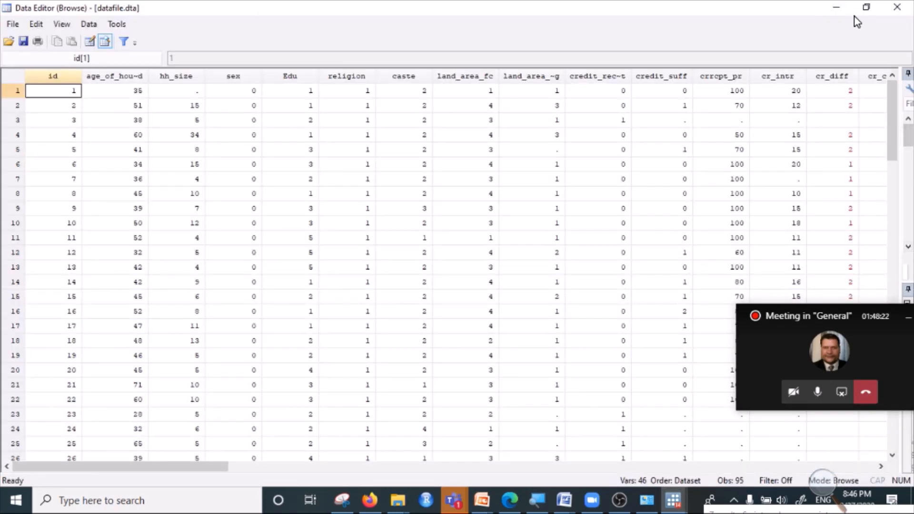
pyautogui.click(837, 9)
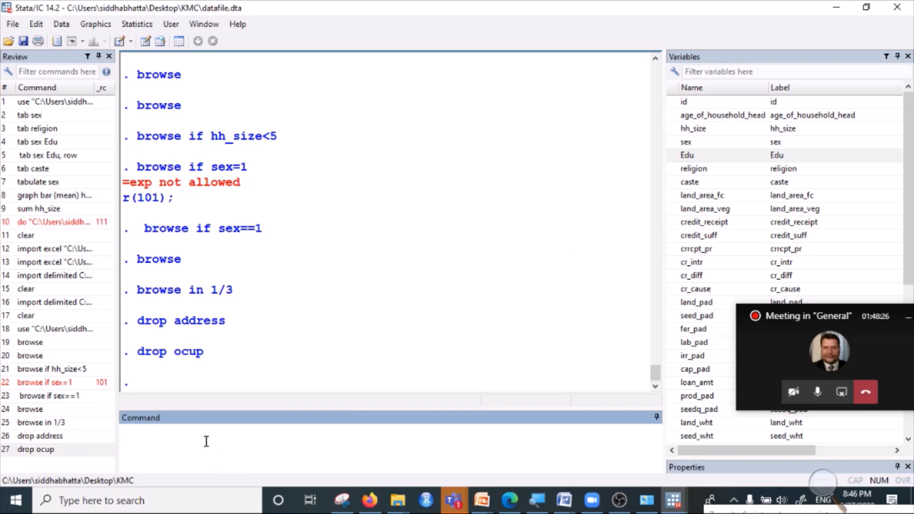
pyautogui.write('drop')
pyautogui.scroll(-7, 700, 135)
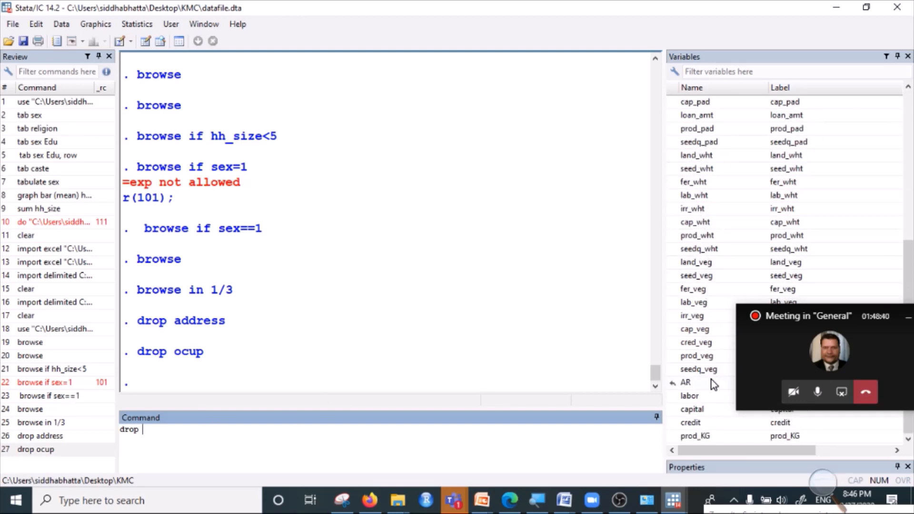
pyautogui.scroll(7, 700, 219)
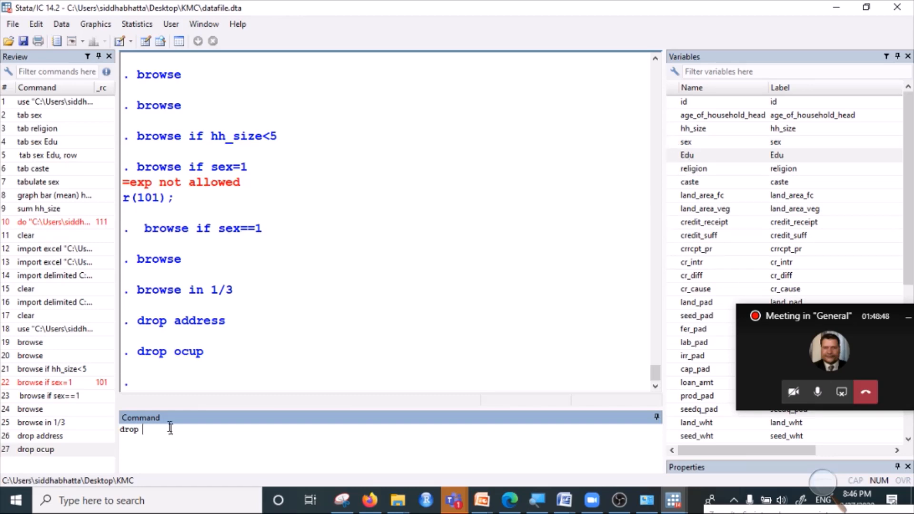
pyautogui.press('BackSpace')
pyautogui.press('BackSpace')
pyautogui.press('BackSpace')
pyautogui.press('BackSpace')
pyautogui.write('keep')
pyautogui.click(685, 102)
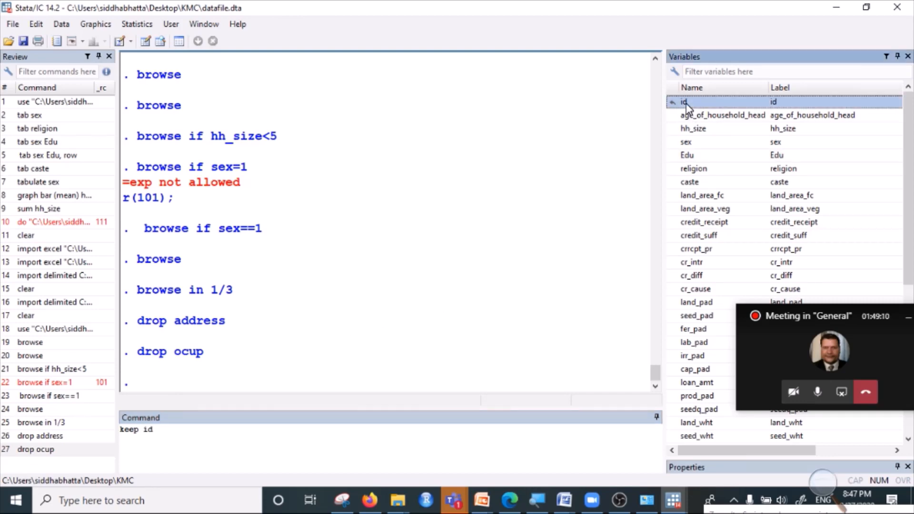
pyautogui.click(696, 116)
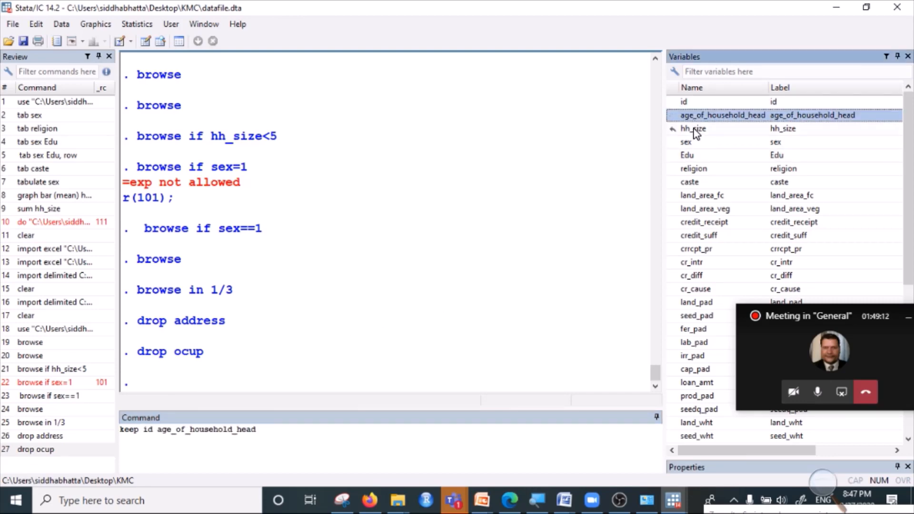
pyautogui.click(695, 130)
pyautogui.click(687, 144)
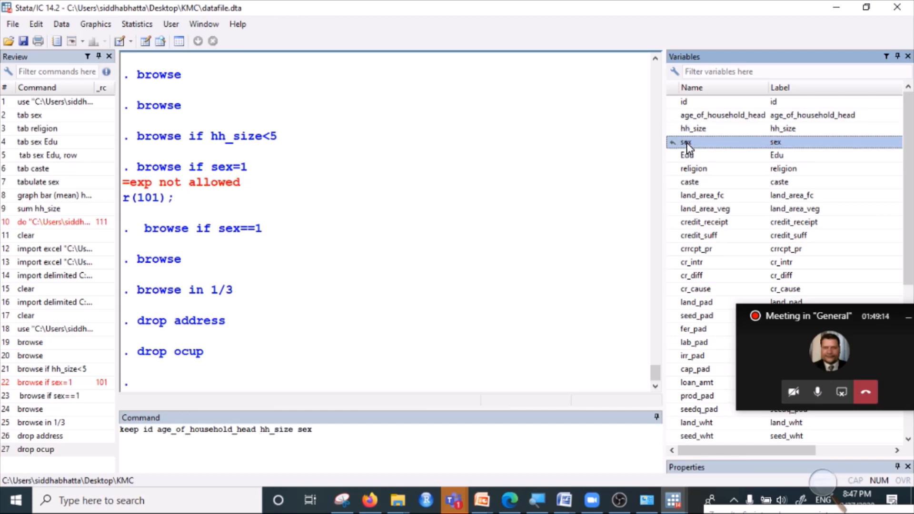
pyautogui.click(689, 156)
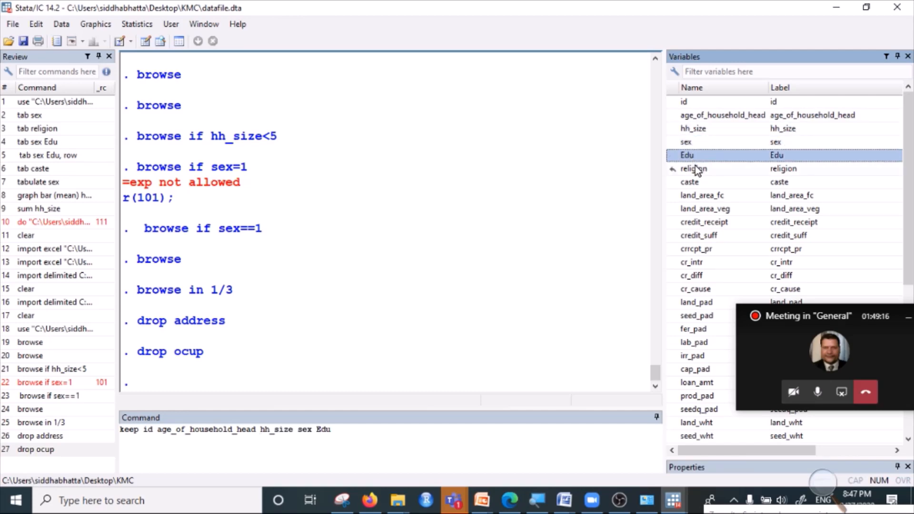
pyautogui.click(695, 168)
pyautogui.click(401, 430)
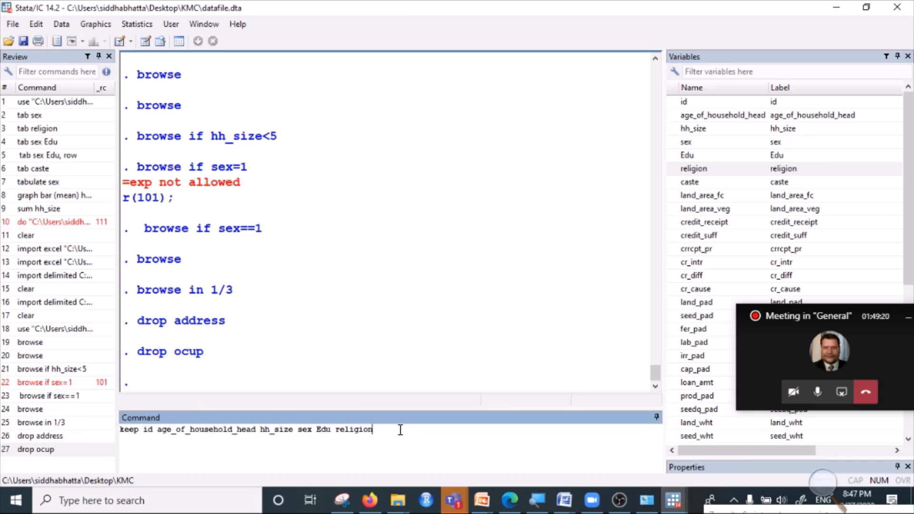
pyautogui.moveTo(402, 447); pyautogui.dragTo(100, 433)
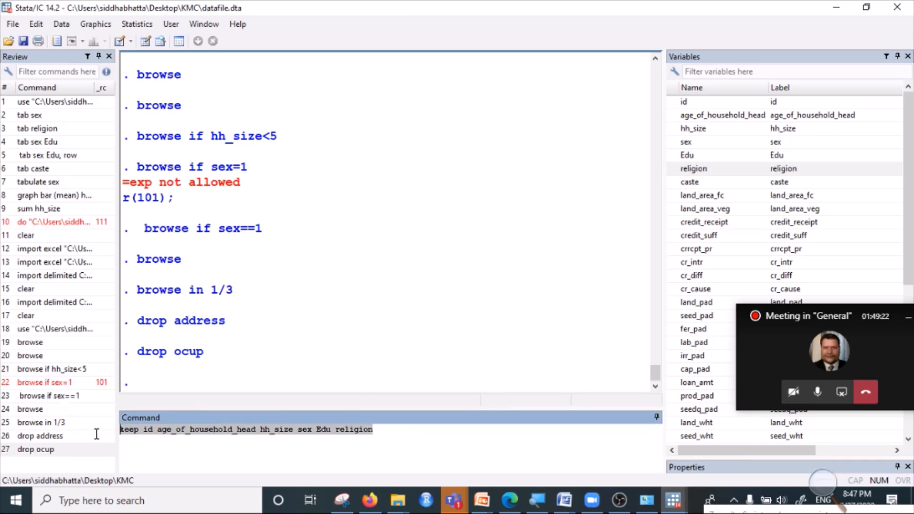
pyautogui.press('BackSpace')
# Run a keep command that retains only the variables id, age_of_household_head, hh_size, sex, Edu and religion
pyautogui.write('keep')
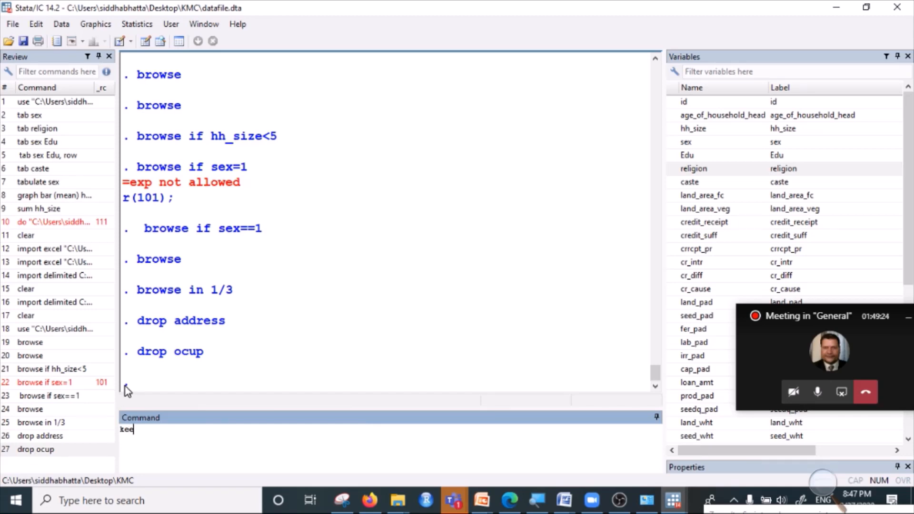
pyautogui.doubleClick(684, 102)
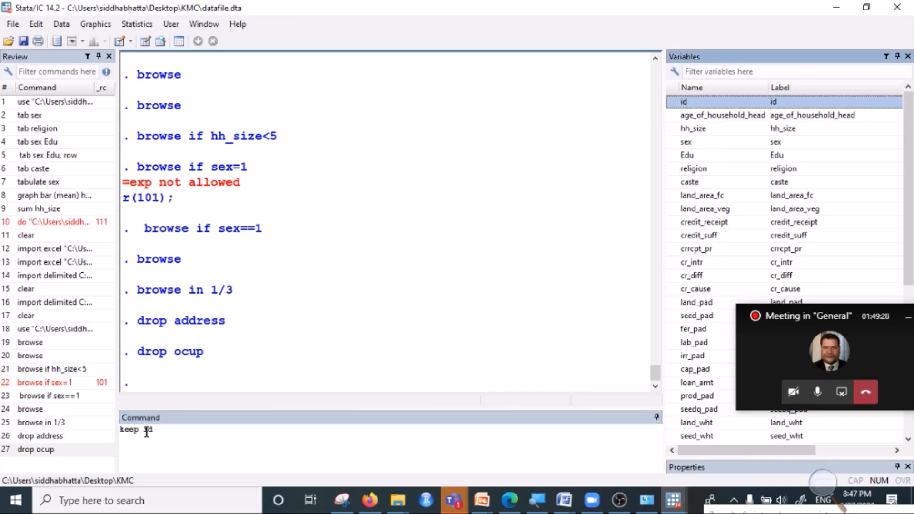
pyautogui.doubleClick(691, 116)
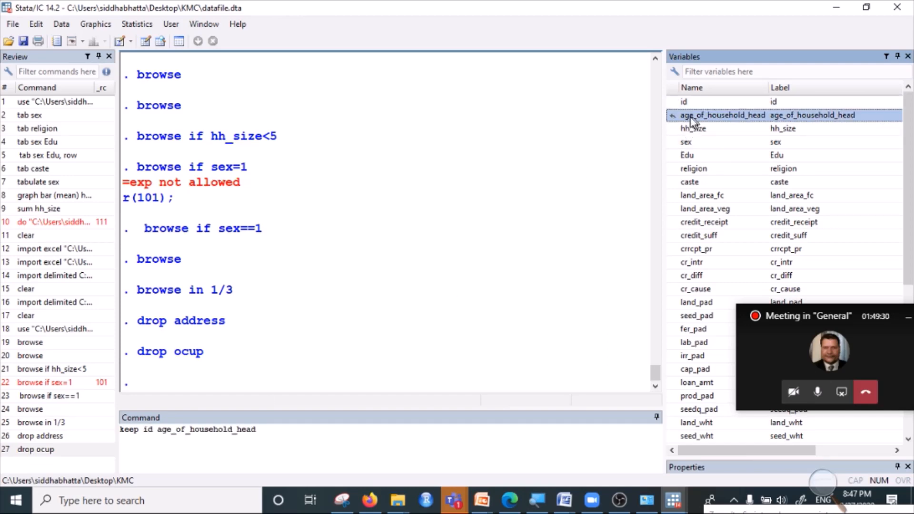
pyautogui.doubleClick(693, 128)
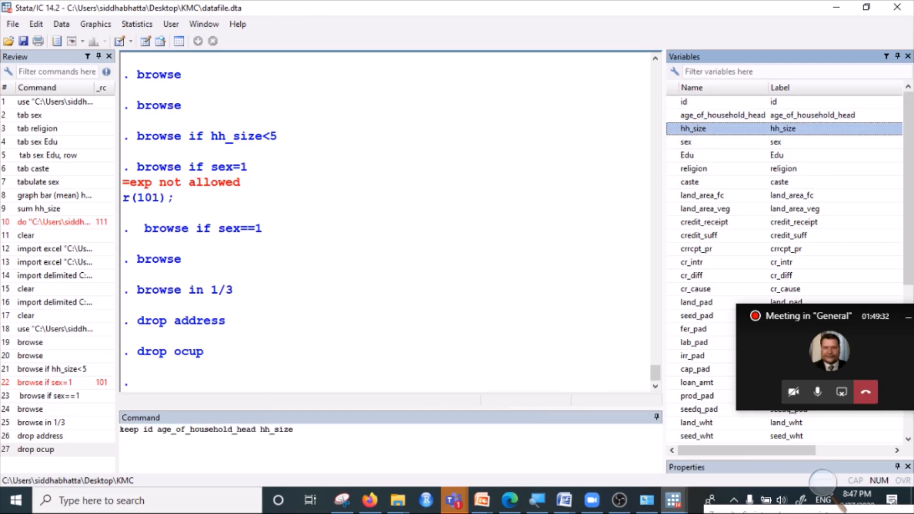
pyautogui.doubleClick(687, 143)
pyautogui.doubleClick(691, 155)
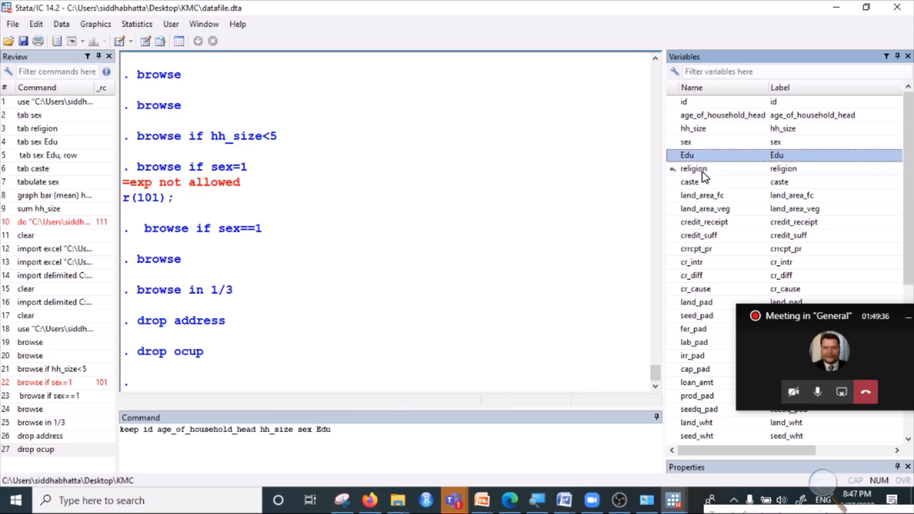
pyautogui.doubleClick(701, 170)
pyautogui.moveTo(377, 432); pyautogui.dragTo(147, 434)
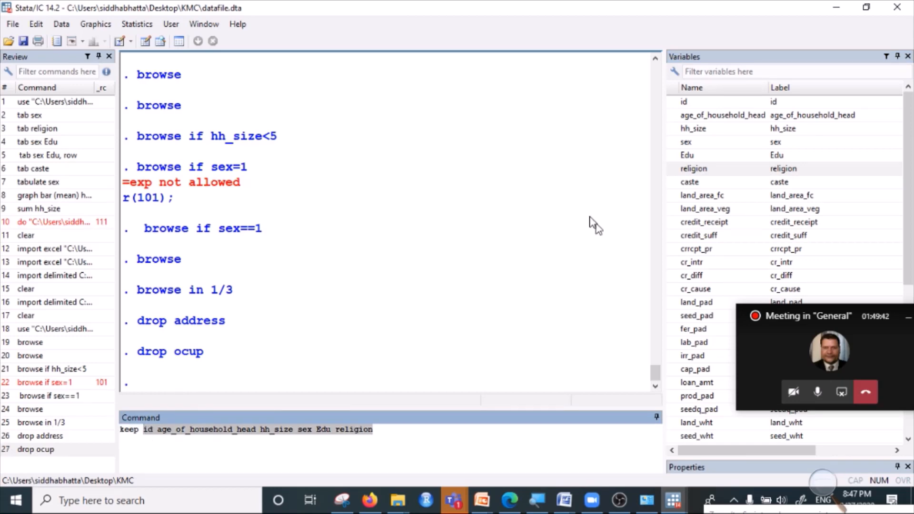
pyautogui.click(400, 429)
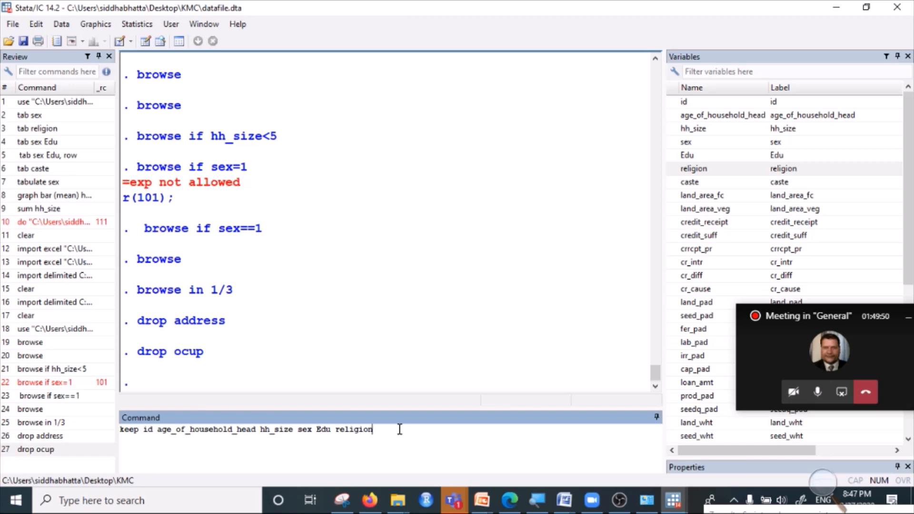
pyautogui.press('Return')
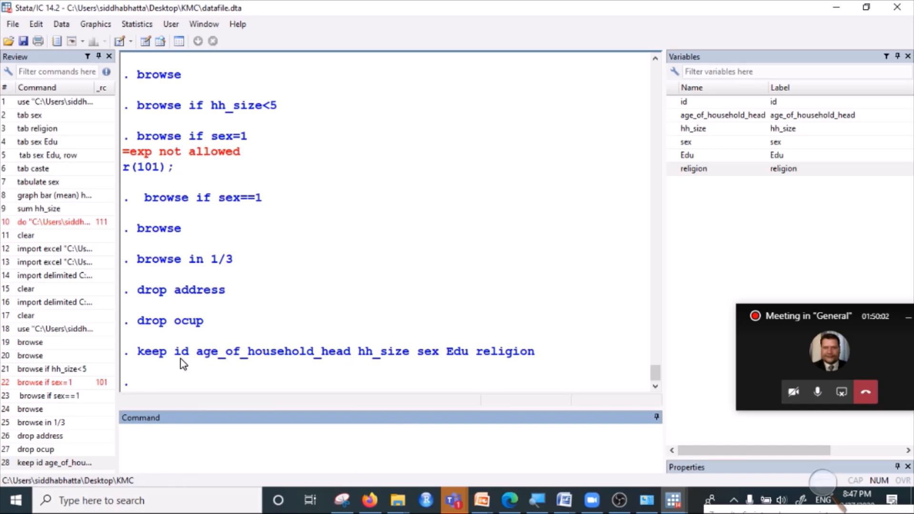
pyautogui.moveTo(137, 352); pyautogui.dragTo(159, 354)
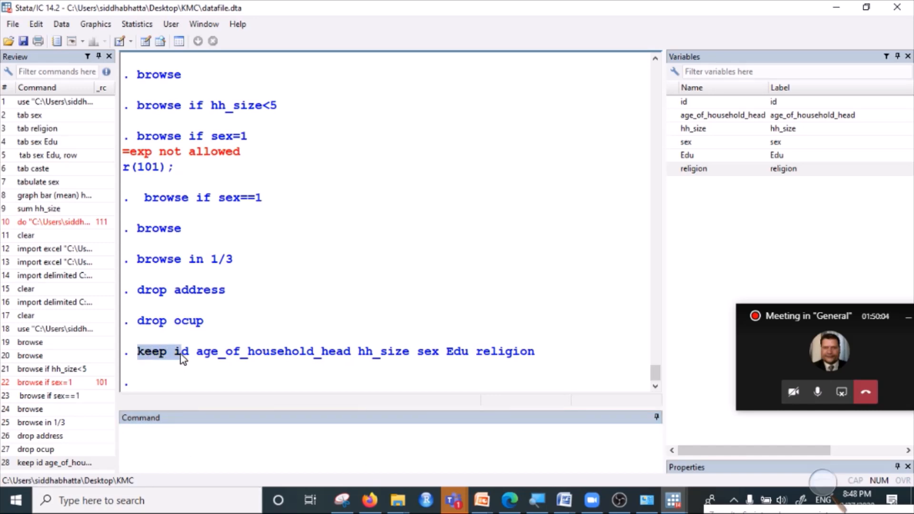
pyautogui.click(169, 435)
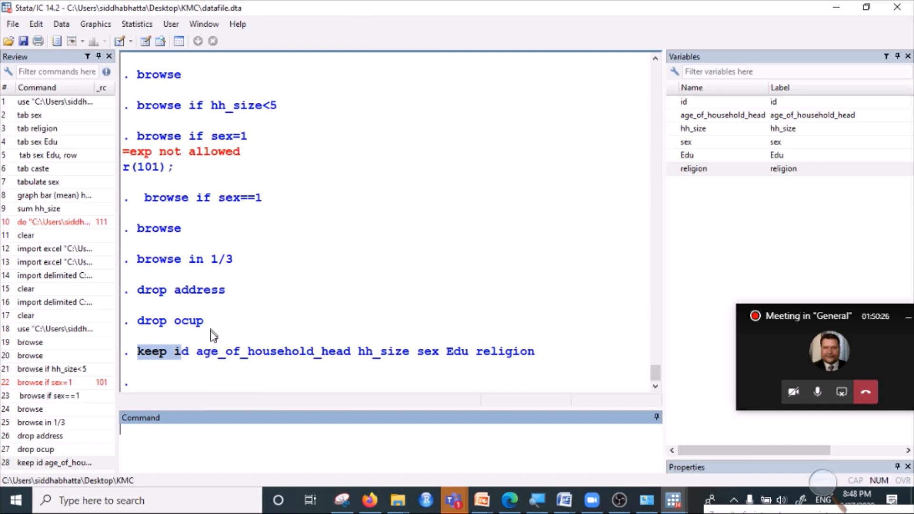
# Reopen datafile.dta from the KMC folder, discarding the unsaved changes, and look through its full variable list
pyautogui.click(13, 27)
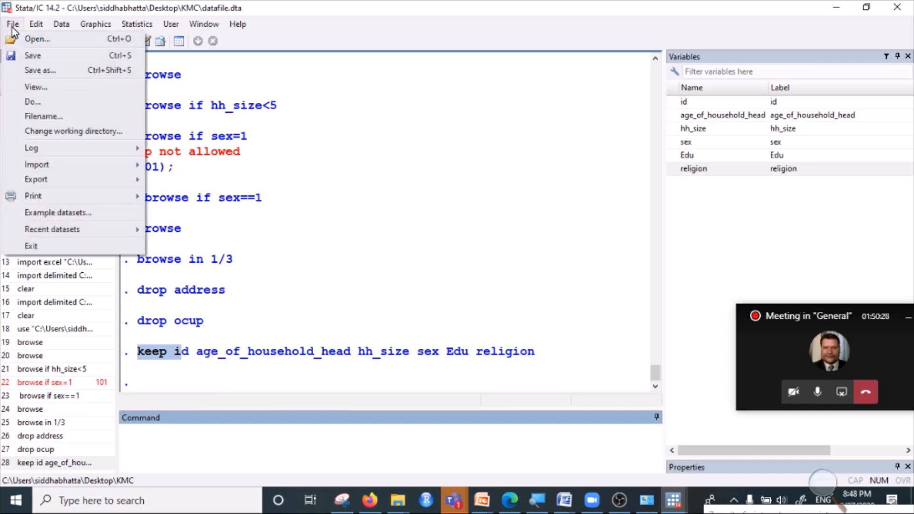
pyautogui.click(34, 45)
pyautogui.click(486, 263)
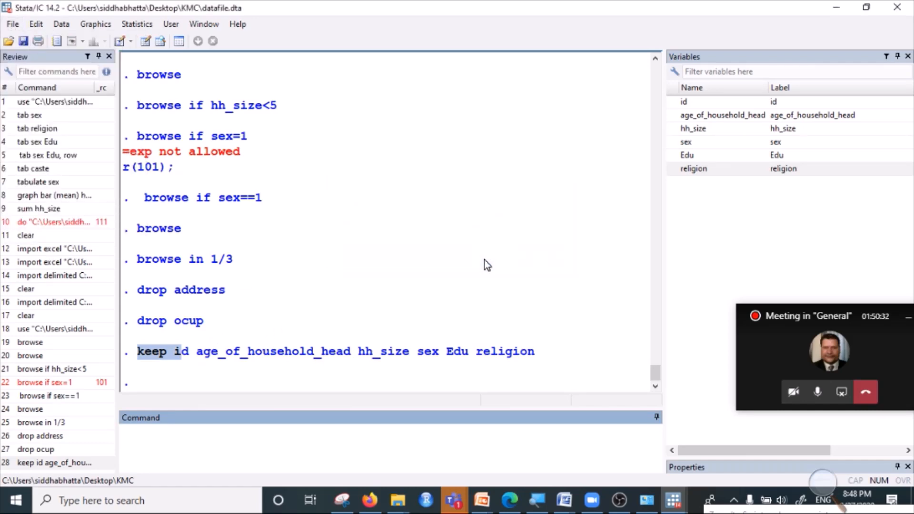
pyautogui.click(157, 127)
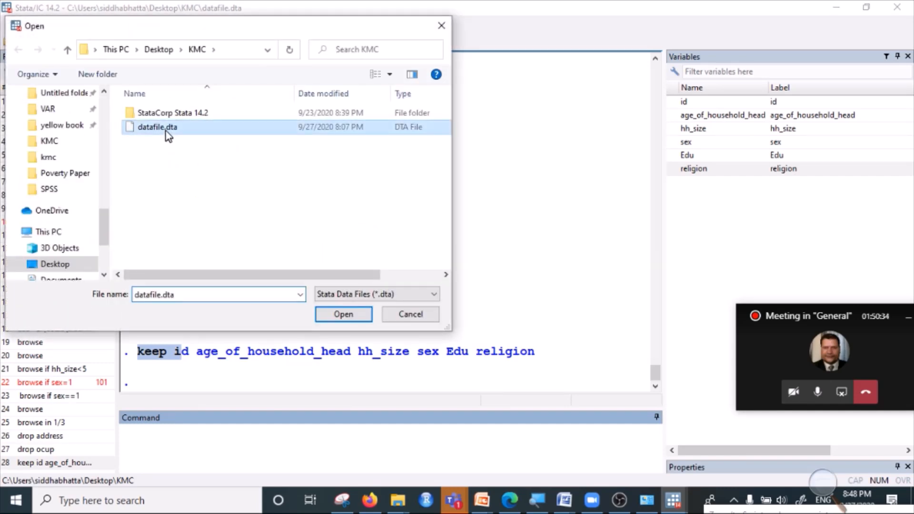
pyautogui.click(344, 314)
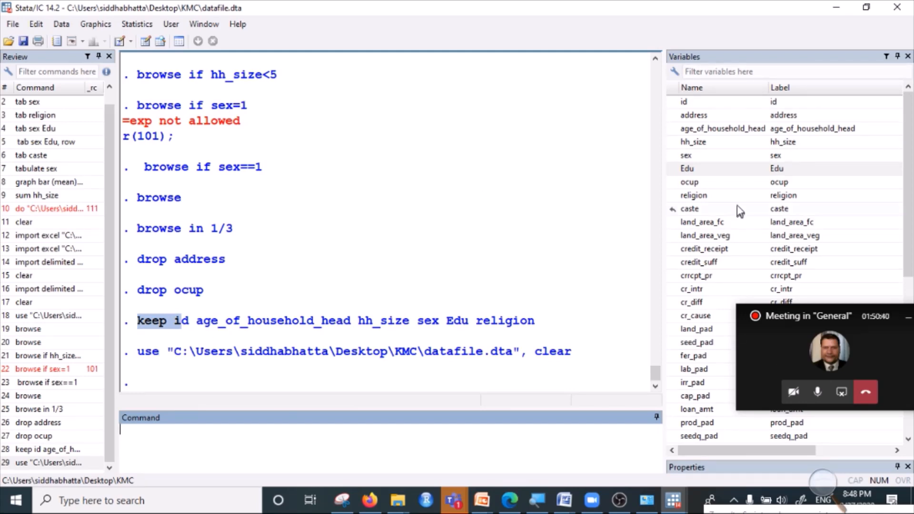
pyautogui.scroll(-4, 722, 247)
pyautogui.scroll(-4, 722, 247)
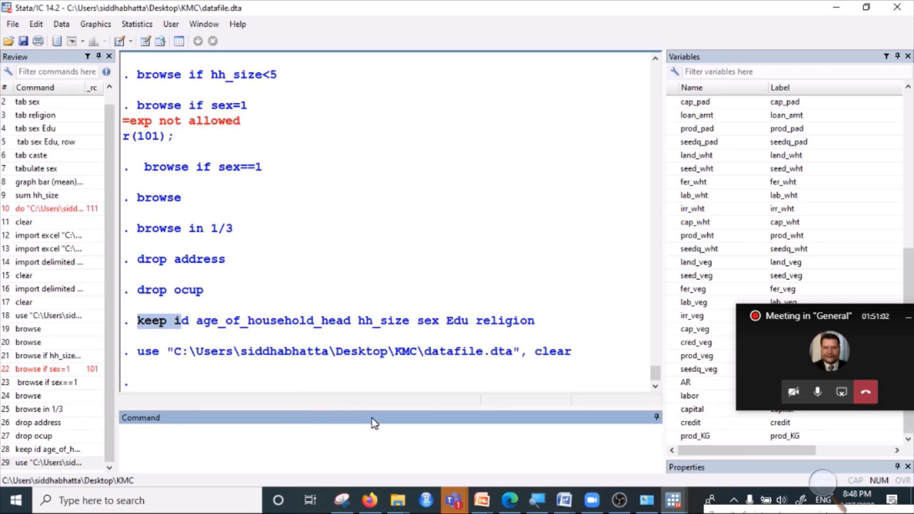
# Enlarge the Command pane and change the variable id to id_of_household with the rename command
pyautogui.moveTo(371, 408); pyautogui.dragTo(371, 356)
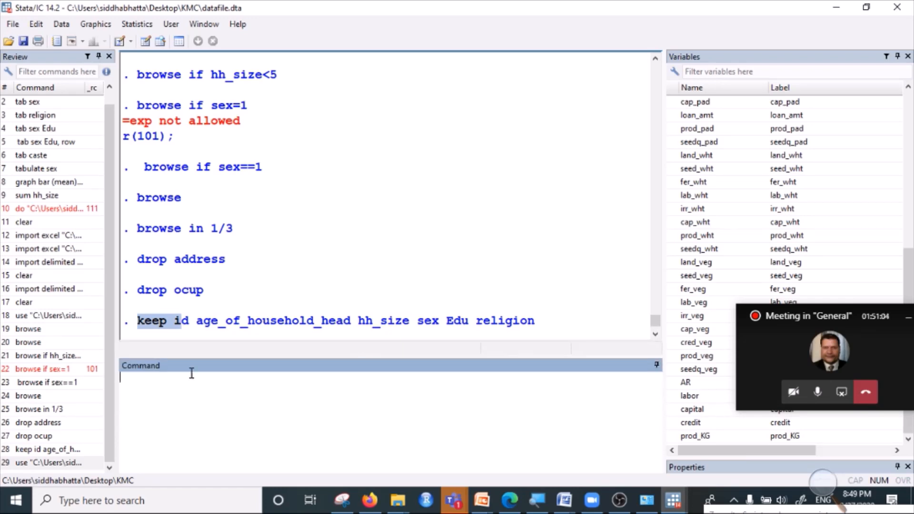
pyautogui.write('rename')
pyautogui.scroll(4, 476, 314)
pyautogui.scroll(2, 671, 280)
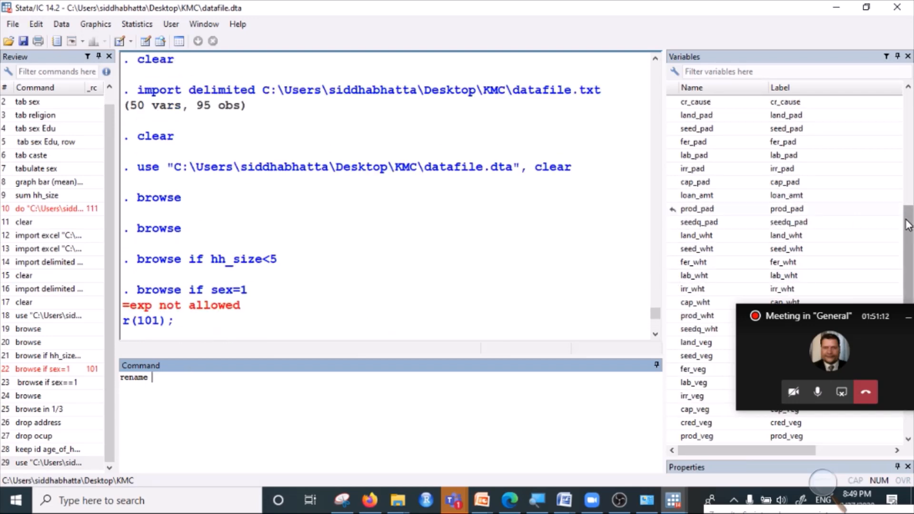
pyautogui.scroll(5, 672, 209)
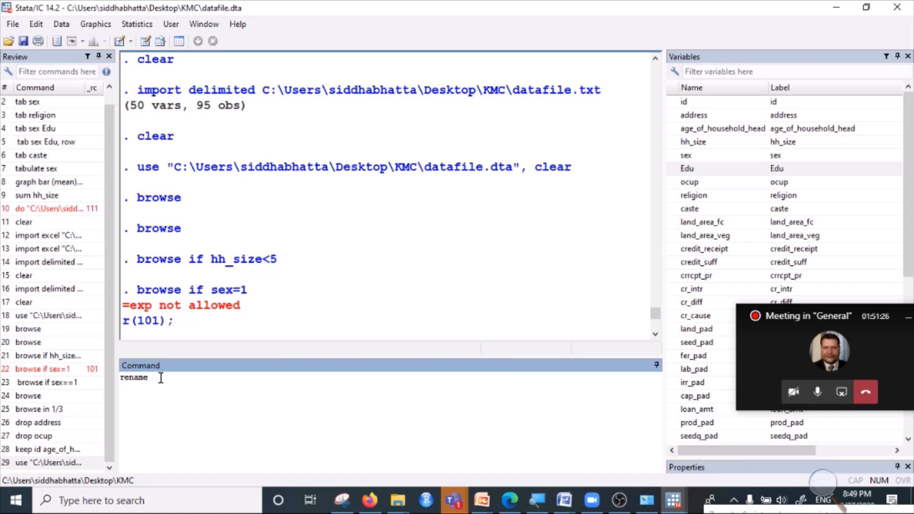
pyautogui.write('id')
pyautogui.write('idofhousehold')
pyautogui.click(176, 377)
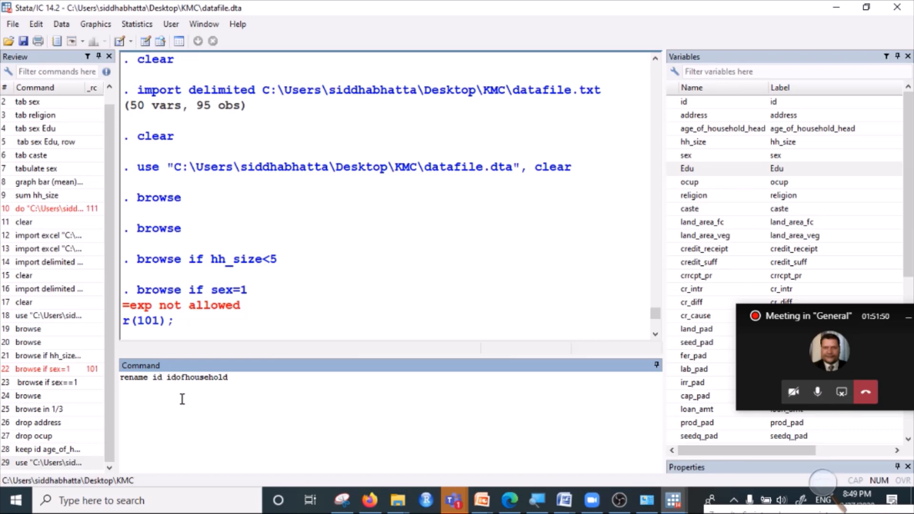
pyautogui.write('_')
pyautogui.press('Right')
pyautogui.press('Right')
pyautogui.write('_')
pyautogui.press('Return')
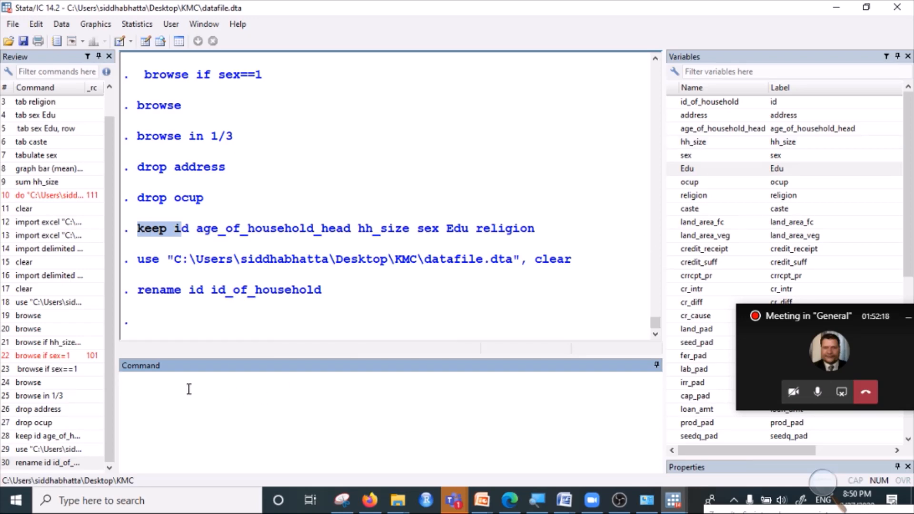
# Rename the variable hh_size to hsize with the rename command, and highlight the parts of the earlier id rename command
pyautogui.write('rename')
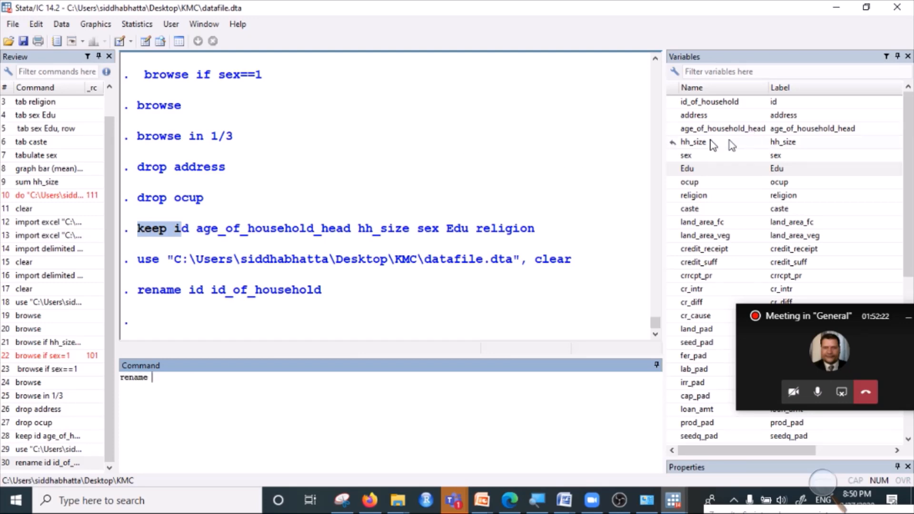
pyautogui.click(695, 141)
pyautogui.doubleClick(695, 142)
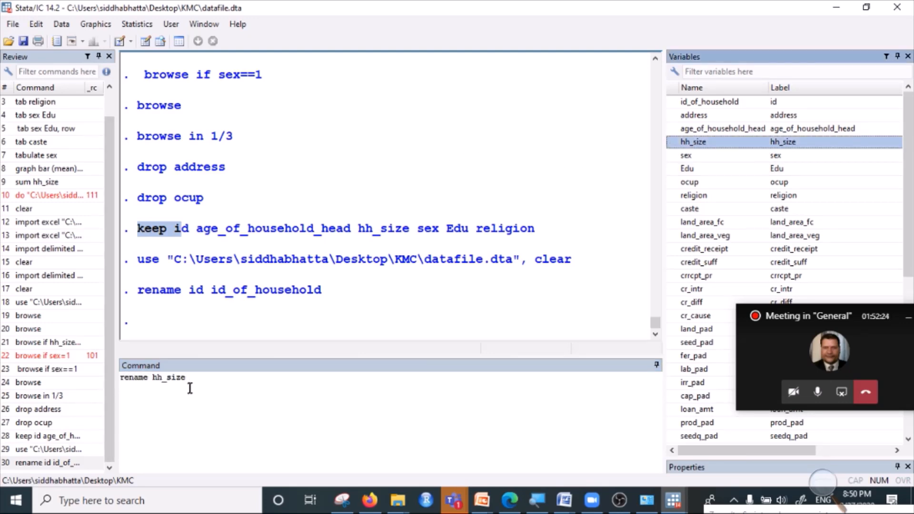
pyautogui.click(198, 374)
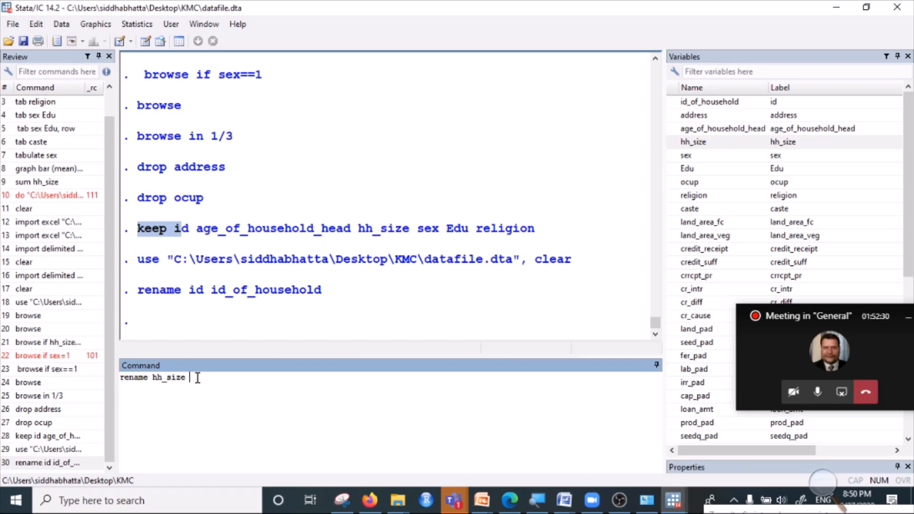
pyautogui.write('hh_size')
pyautogui.press('Return')
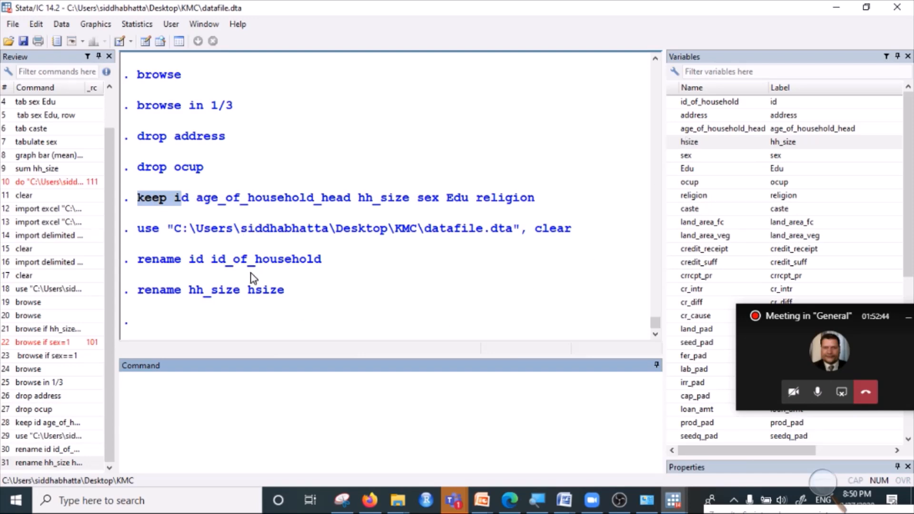
pyautogui.moveTo(137, 261); pyautogui.dragTo(183, 265)
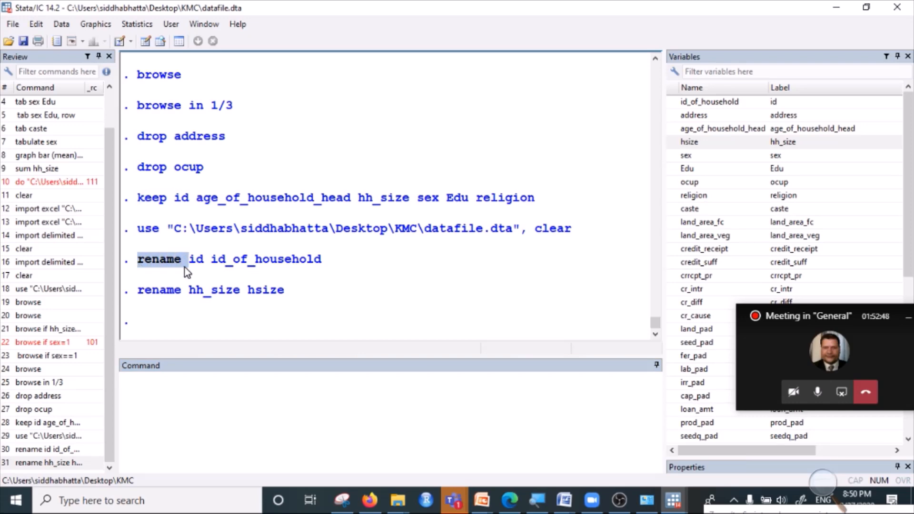
pyautogui.moveTo(190, 262); pyautogui.dragTo(209, 261)
pyautogui.moveTo(333, 265); pyautogui.dragTo(215, 259)
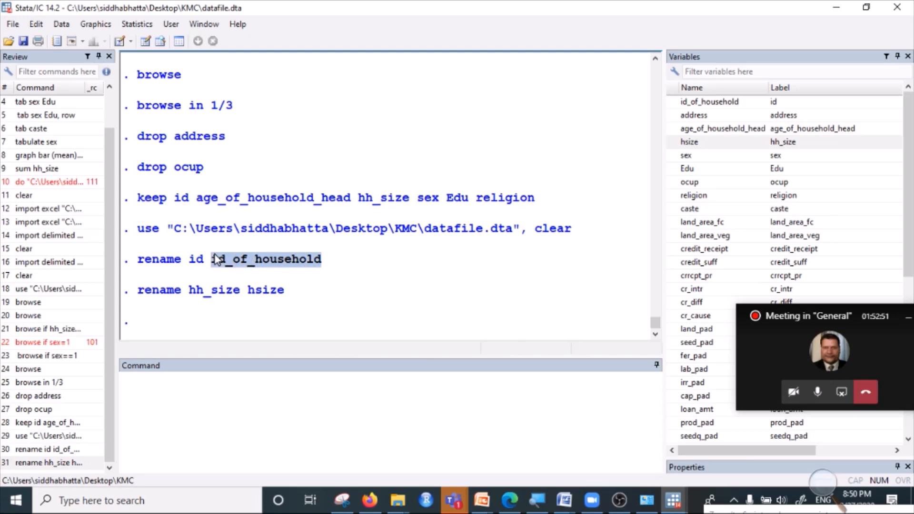
# Rename the variable Edu to educationlevel with the rename command
pyautogui.click(148, 396)
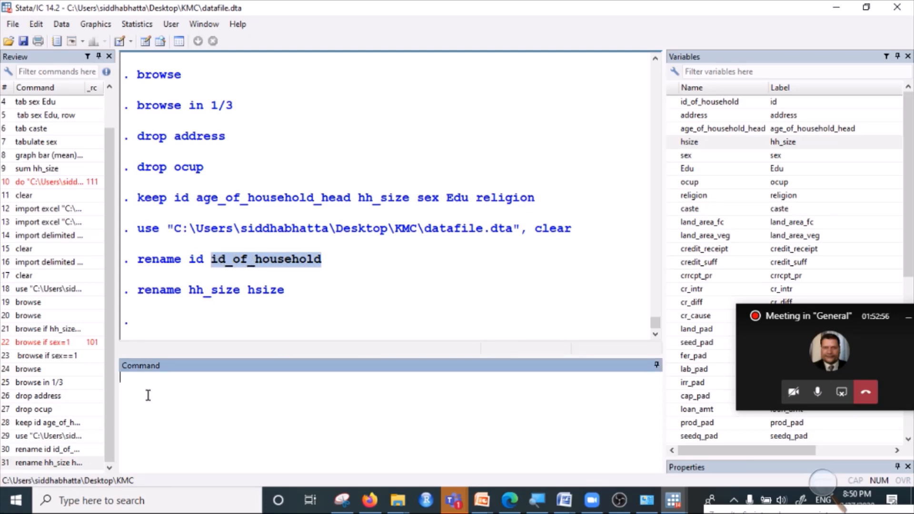
pyautogui.write('rebne')
pyautogui.press('BackSpace')
pyautogui.press('BackSpace')
pyautogui.press('BackSpace')
pyautogui.press('BackSpace')
pyautogui.write('name')
pyautogui.click(691, 169)
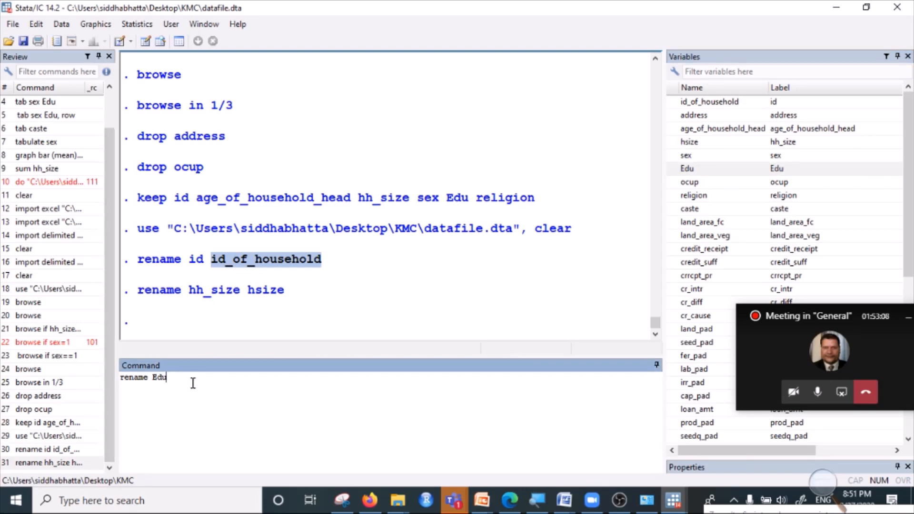
pyautogui.write('educationlevel')
pyautogui.press('Return')
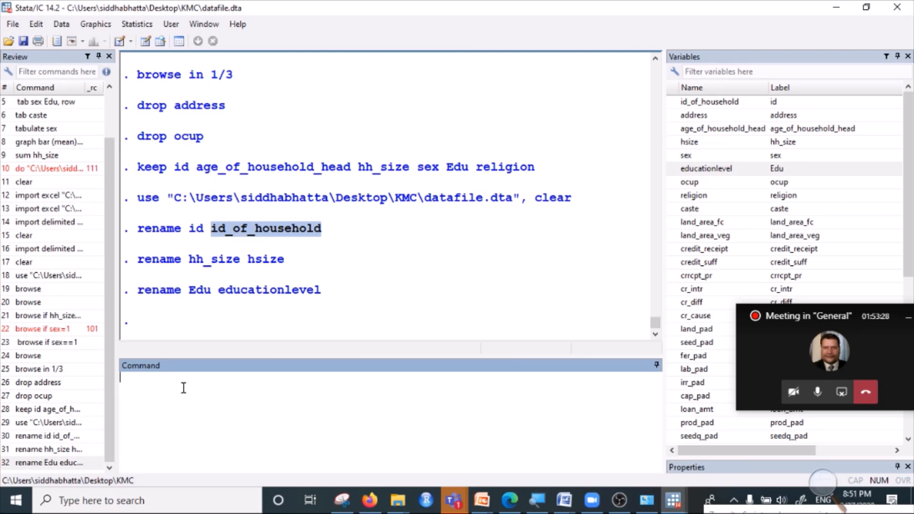
# Try to tabulate the variable Ocup, spelled with a capital O, using the tab command
pyautogui.write('tab')
pyautogui.write(' c')
pyautogui.write('cup')
pyautogui.press('Return')
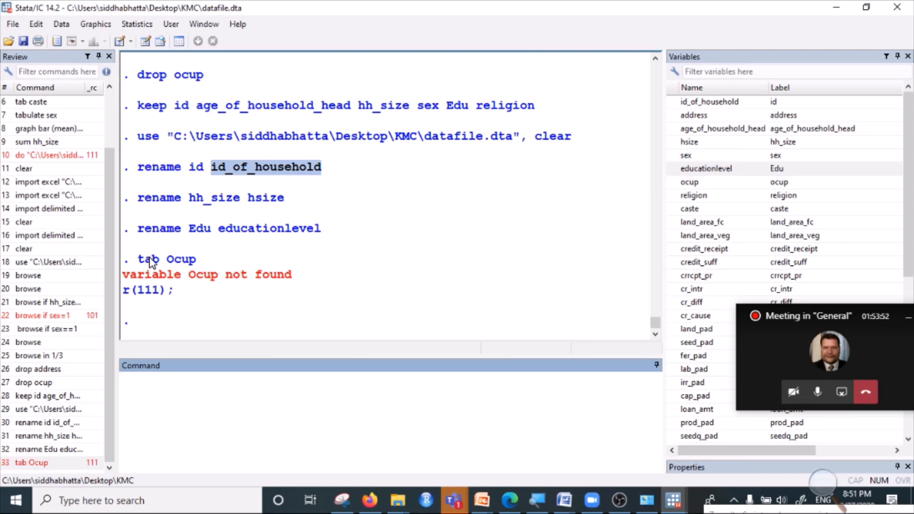
pyautogui.write('tab')
pyautogui.moveTo(162, 388); pyautogui.dragTo(108, 371)
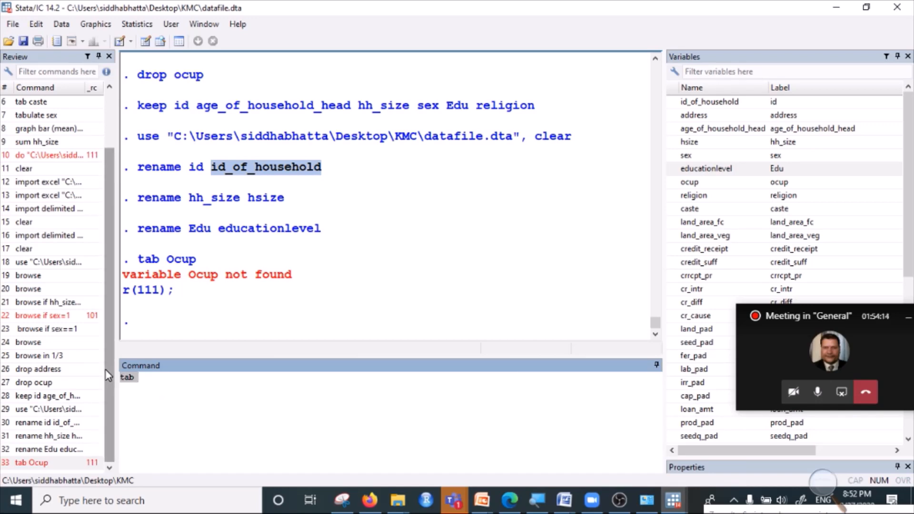
pyautogui.press('BackSpace')
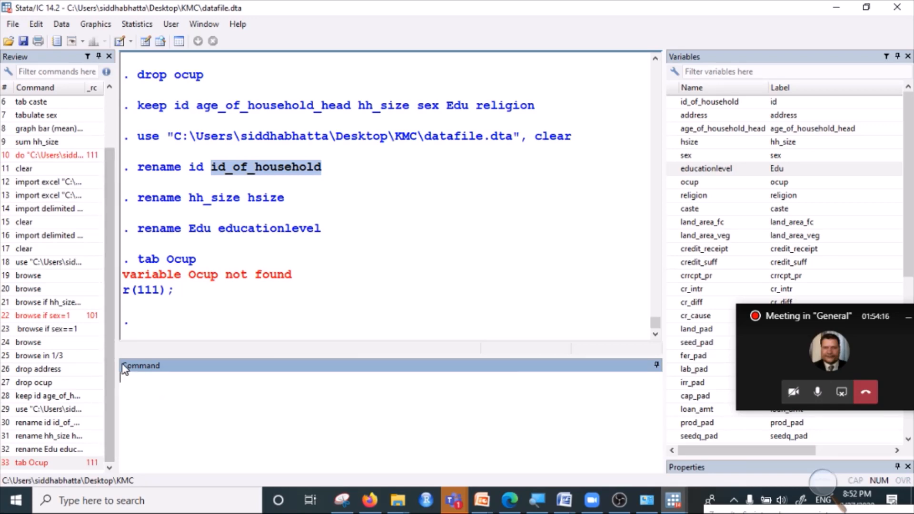
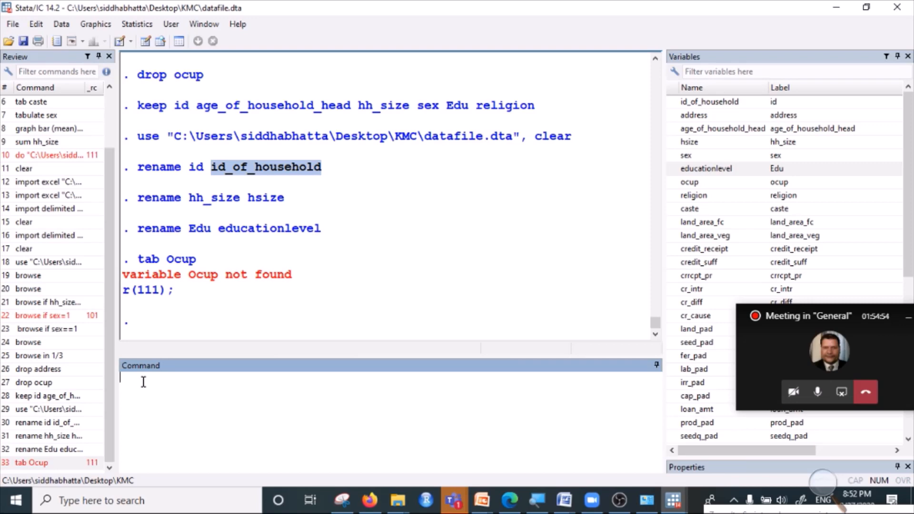
# Count the observations with a household size above 10 using the command count if hsize>10
pyautogui.write('count')
pyautogui.write('if')
pyautogui.press('BackSpace')
pyautogui.write('hsize>10')
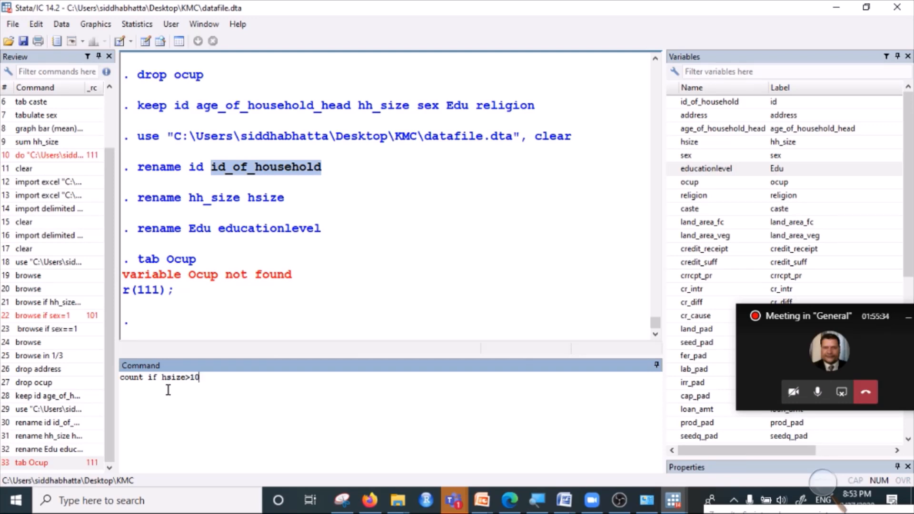
pyautogui.press('Return')
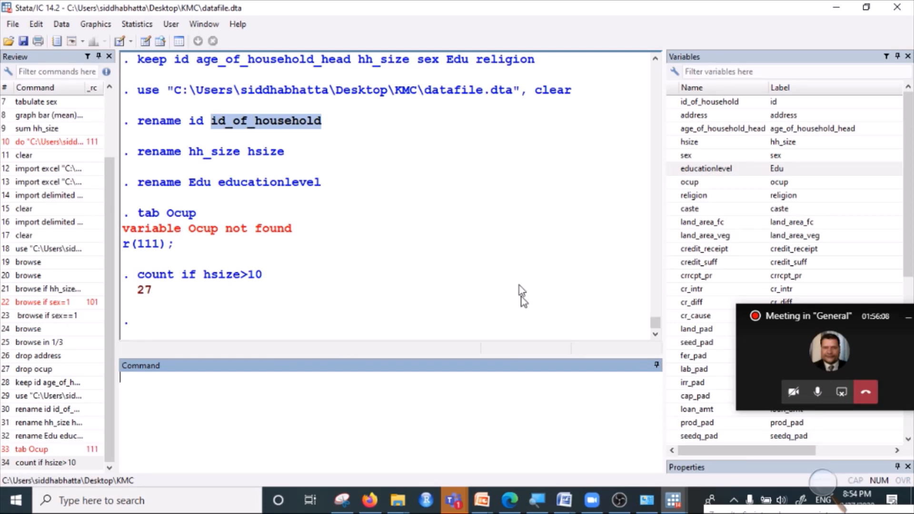
# Look through the variable list and review the day 4.do do-file from the listing commands to the count commands
pyautogui.scroll(-7, 688, 315)
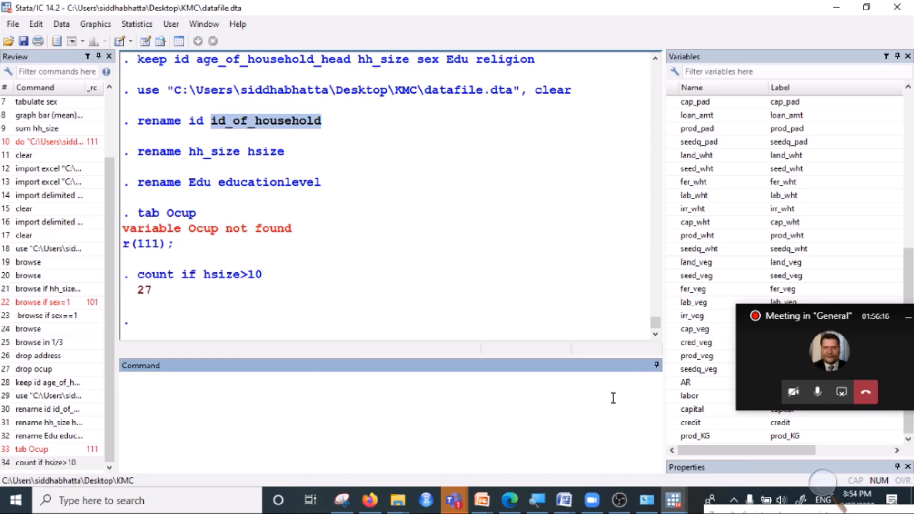
pyautogui.moveTo(673, 500)
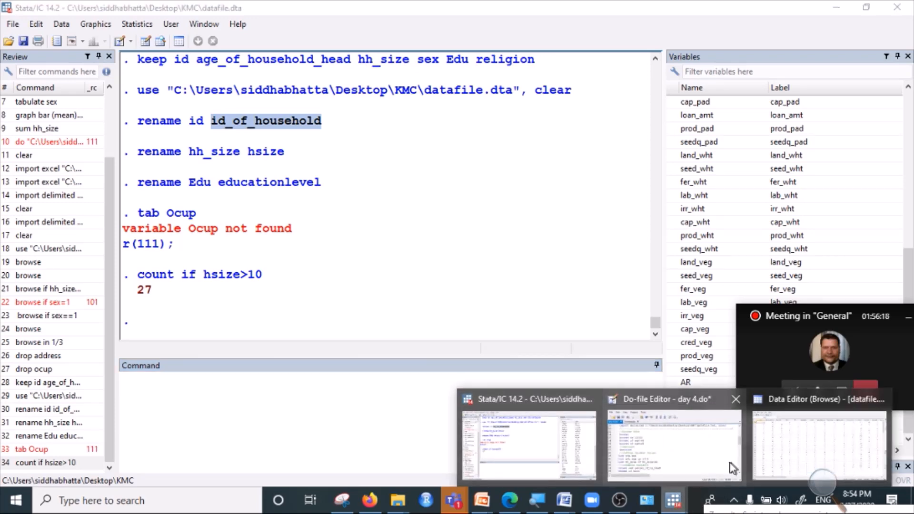
pyautogui.click(704, 457)
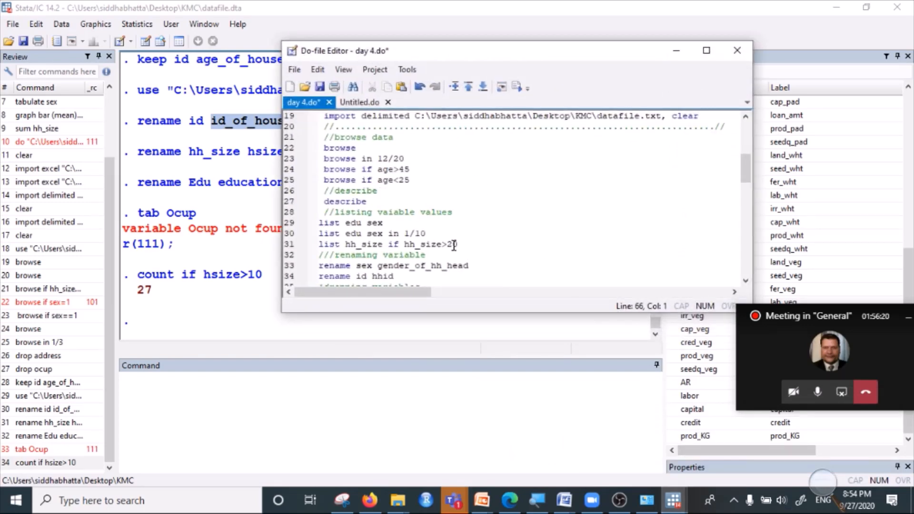
pyautogui.scroll(-2, 453, 245)
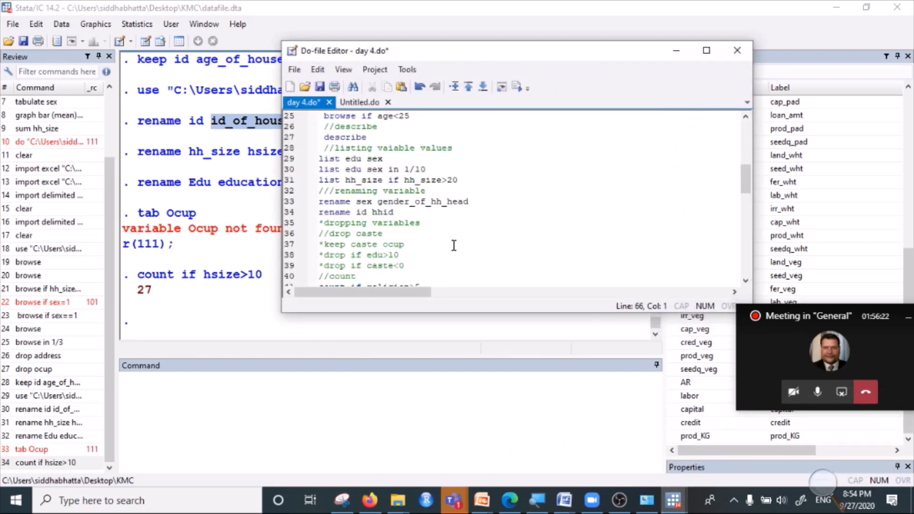
pyautogui.scroll(-1, 454, 245)
pyautogui.scroll(-2, 454, 246)
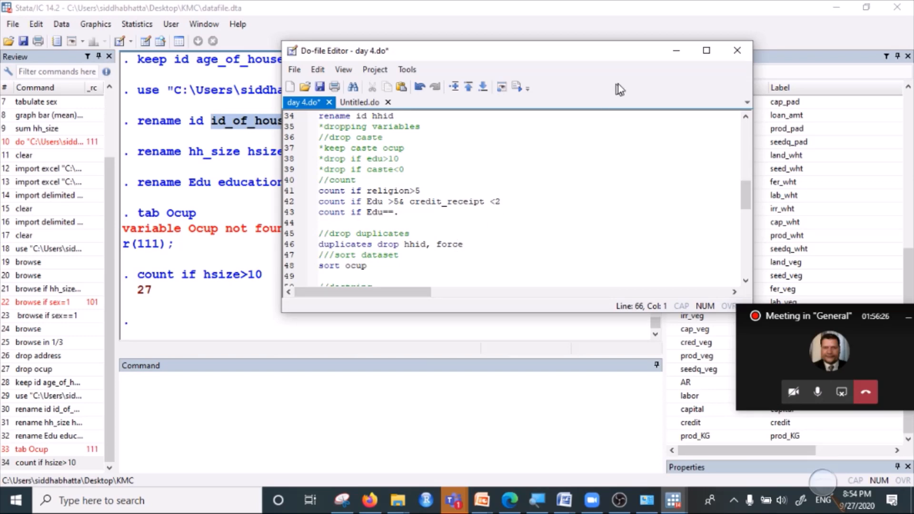
pyautogui.click(676, 52)
# Count the observations with missing household size using the command count if hsize==. and highlight its condition before running it
pyautogui.write('count')
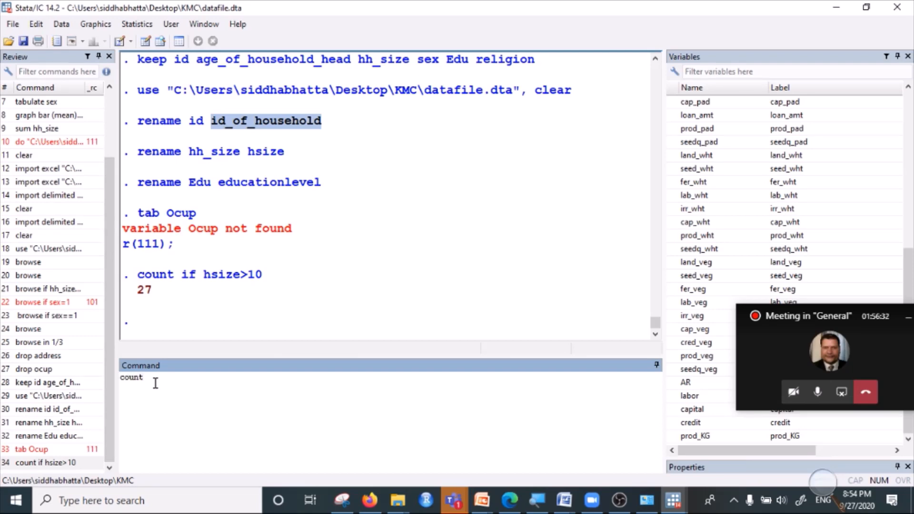
pyautogui.write(' if')
pyautogui.scroll(6, 686, 167)
pyautogui.scroll(2, 688, 164)
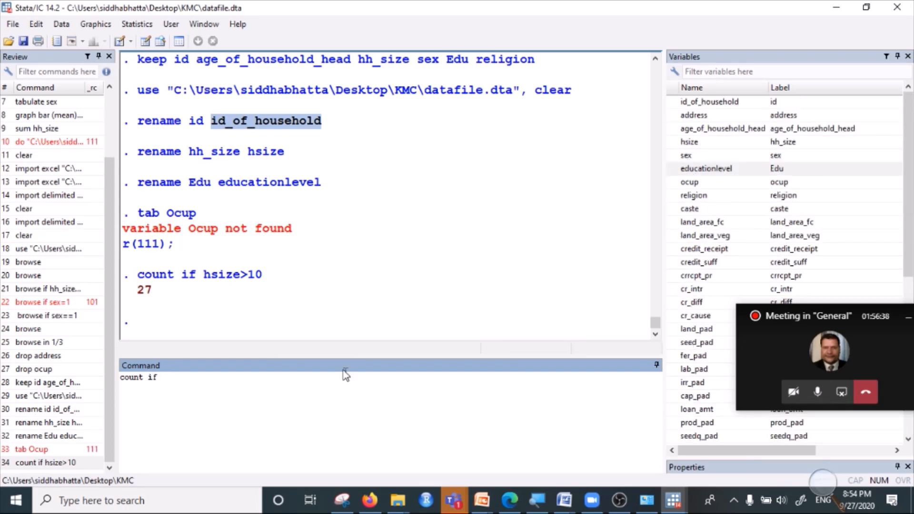
pyautogui.write('hsize')
pyautogui.press('BackSpace')
pyautogui.write('==.')
pyautogui.moveTo(162, 379); pyautogui.dragTo(207, 380)
pyautogui.click(207, 380)
pyautogui.press('Return')
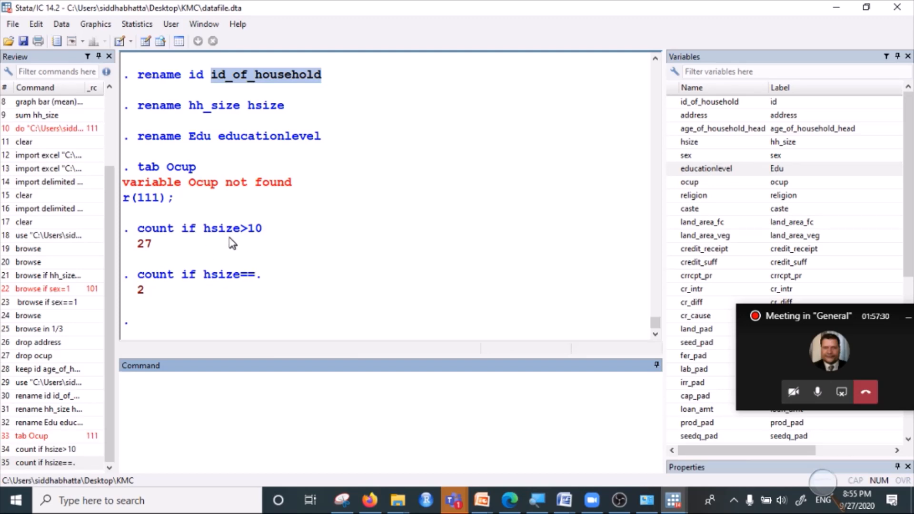
# Highlight the earlier hsize>10 condition and count the households of exactly 10 members with count if hsize==10
pyautogui.moveTo(205, 231); pyautogui.dragTo(288, 243)
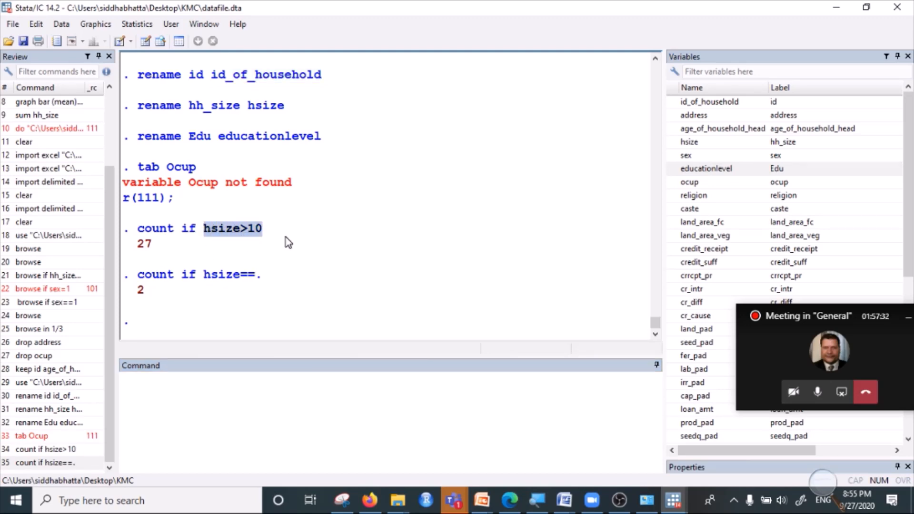
pyautogui.click(250, 276)
pyautogui.click(152, 377)
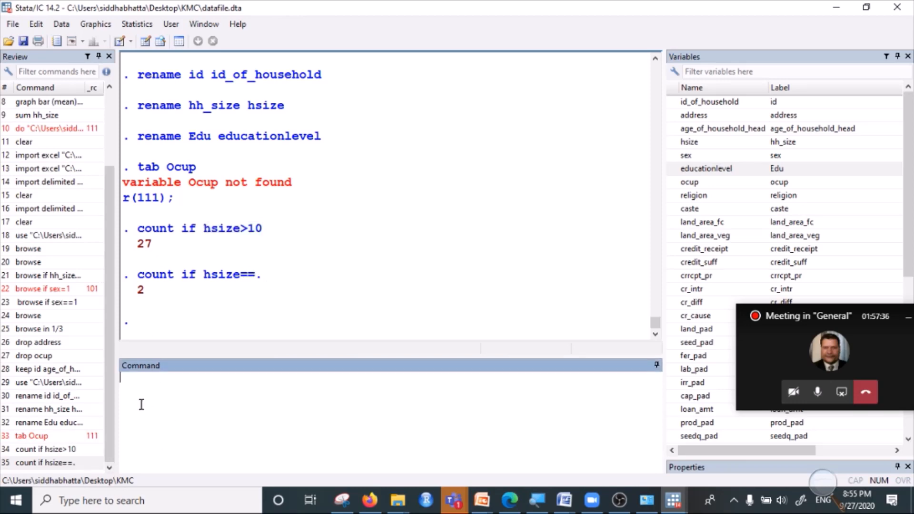
pyautogui.write('count if hsize')
pyautogui.write('==10')
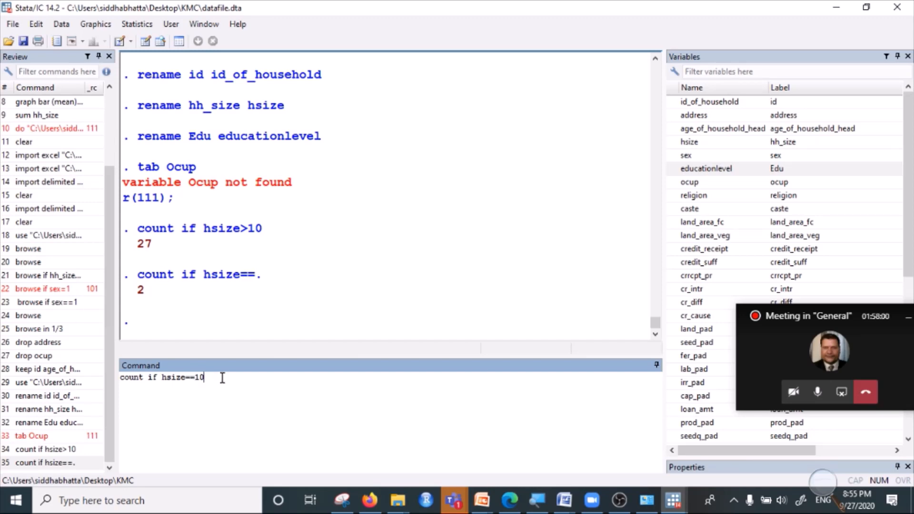
pyautogui.press('Return')
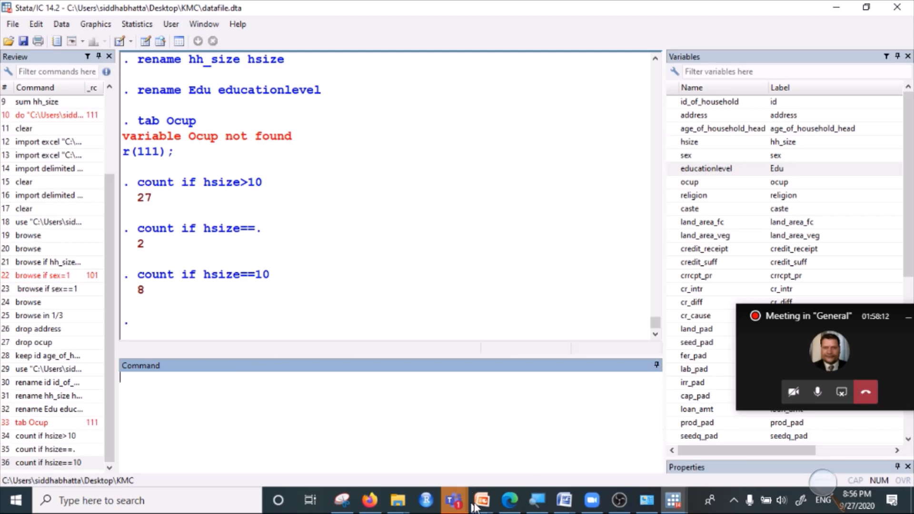
# Review the duplicates, sort, destring, labelling and recoding commands in the day 4.do do-file, and minimize it
pyautogui.moveTo(673, 503)
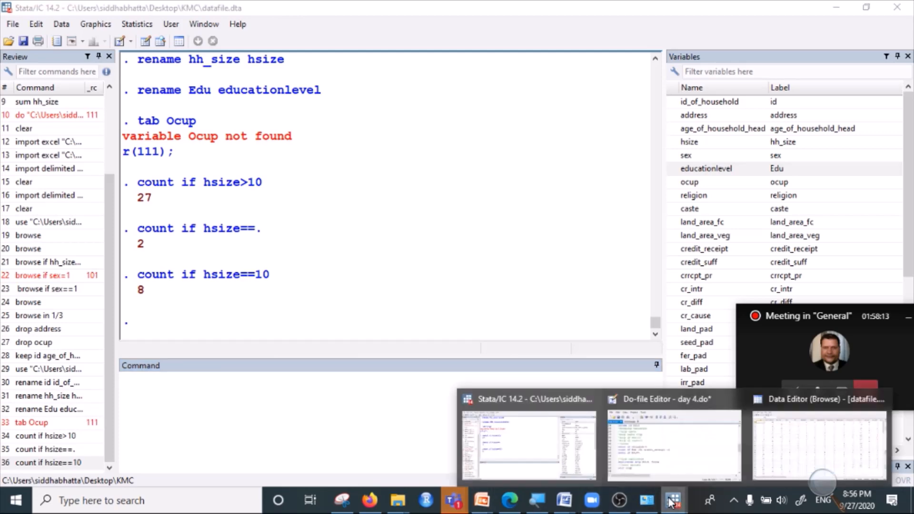
pyautogui.click(658, 469)
pyautogui.scroll(-3, 419, 243)
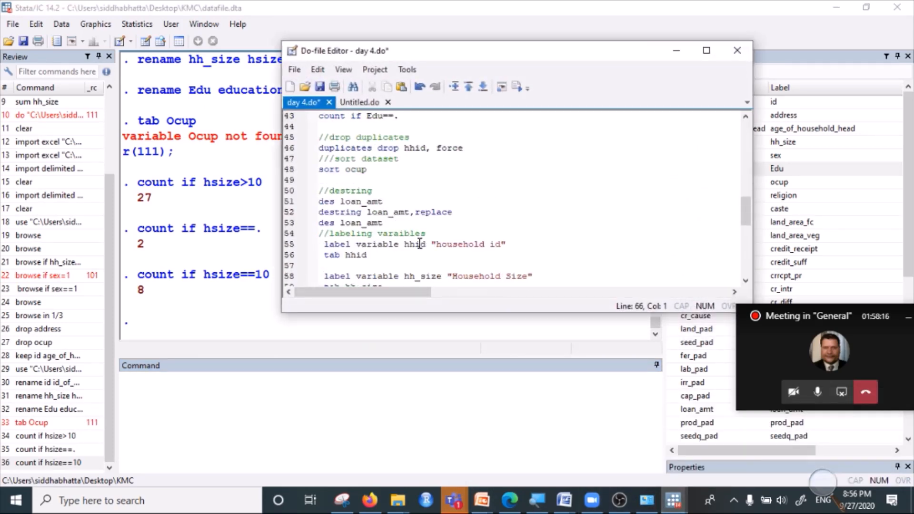
pyautogui.scroll(-1, 419, 244)
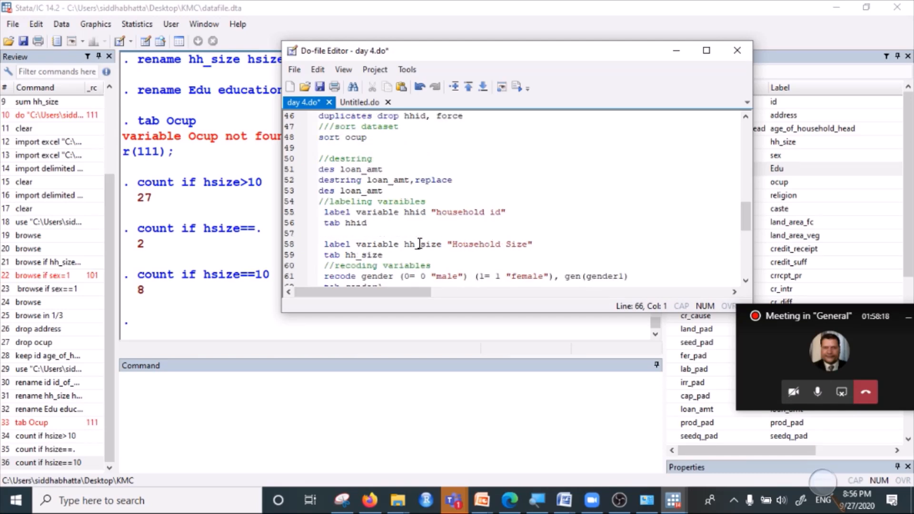
pyautogui.scroll(-2, 419, 244)
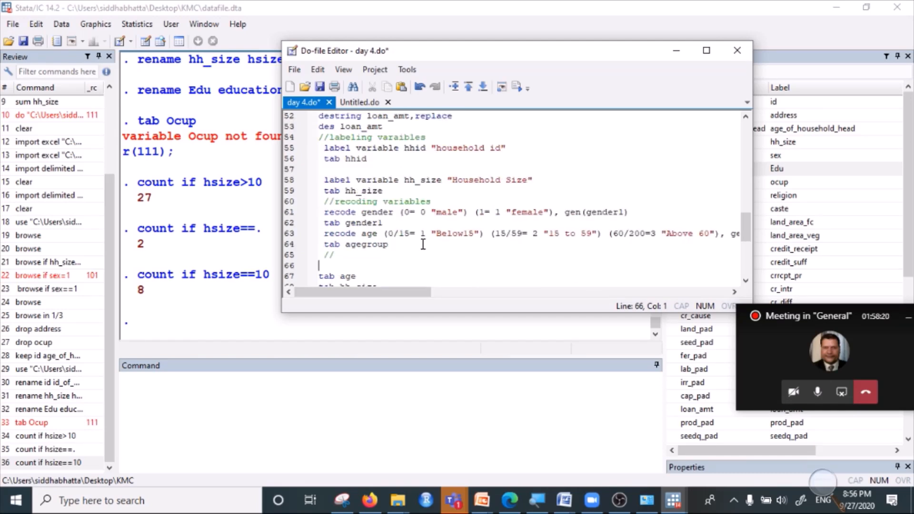
pyautogui.scroll(-2, 423, 244)
pyautogui.scroll(4, 429, 244)
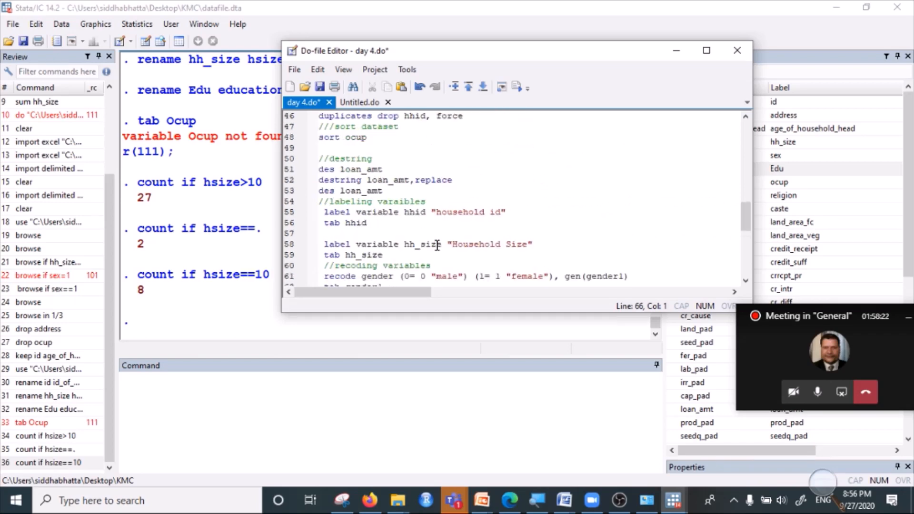
pyautogui.scroll(2, 437, 244)
pyautogui.scroll(2, 438, 243)
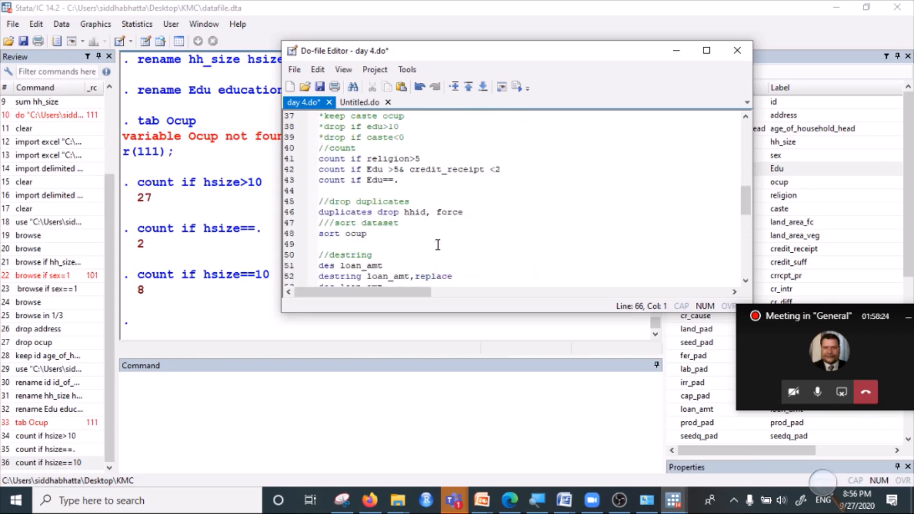
pyautogui.click(681, 53)
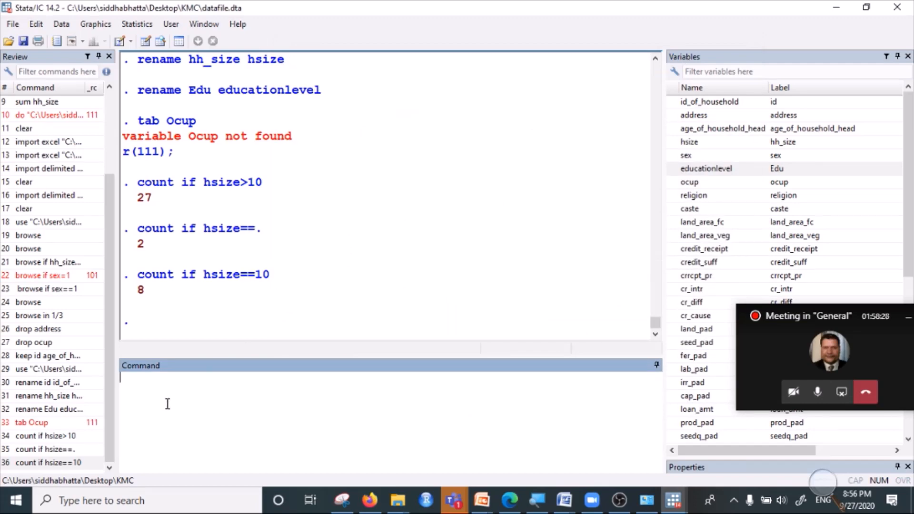
# Browse the dataset in the Data Editor, look down through its observations, and minimize the editor
pyautogui.click(161, 41)
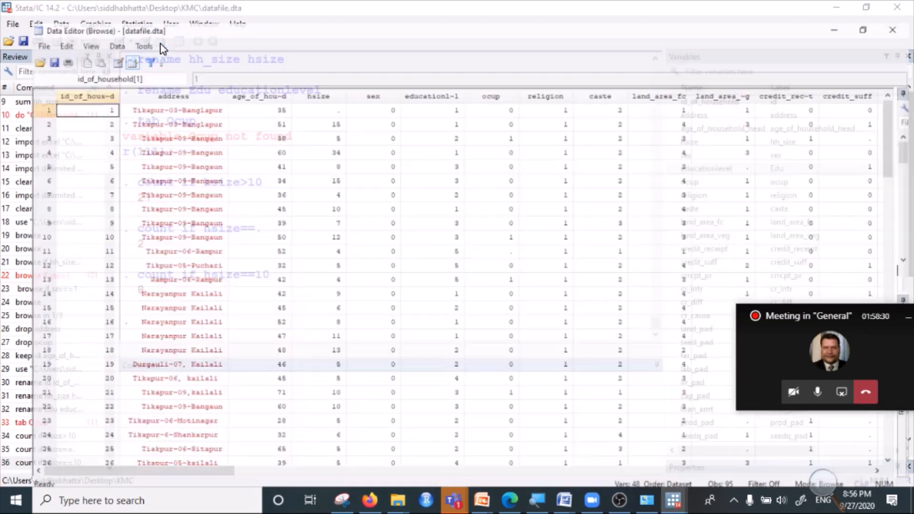
pyautogui.scroll(-8, 305, 311)
pyautogui.scroll(-11, 310, 319)
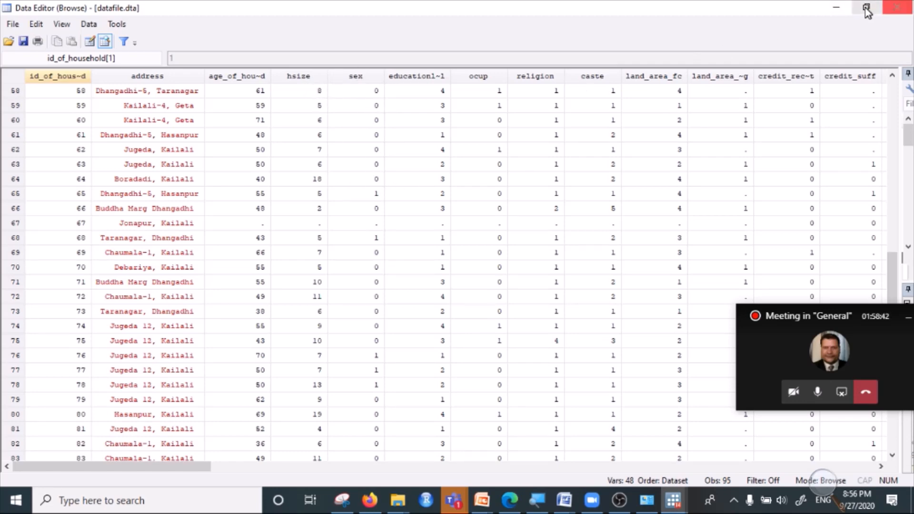
pyautogui.click(838, 9)
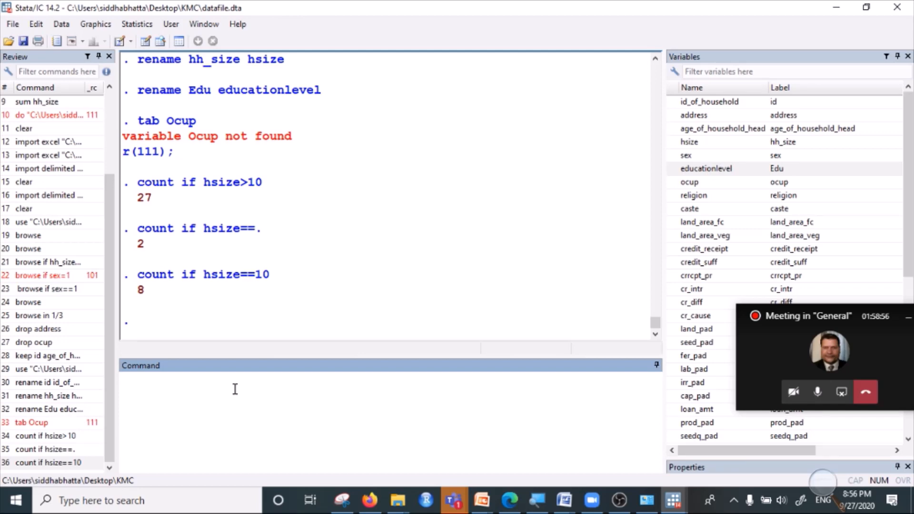
# List the values of the variable age_of_household_head with the list command, highlighting the variable name before running it
pyautogui.write('list')
pyautogui.click(704, 131)
pyautogui.click(281, 381)
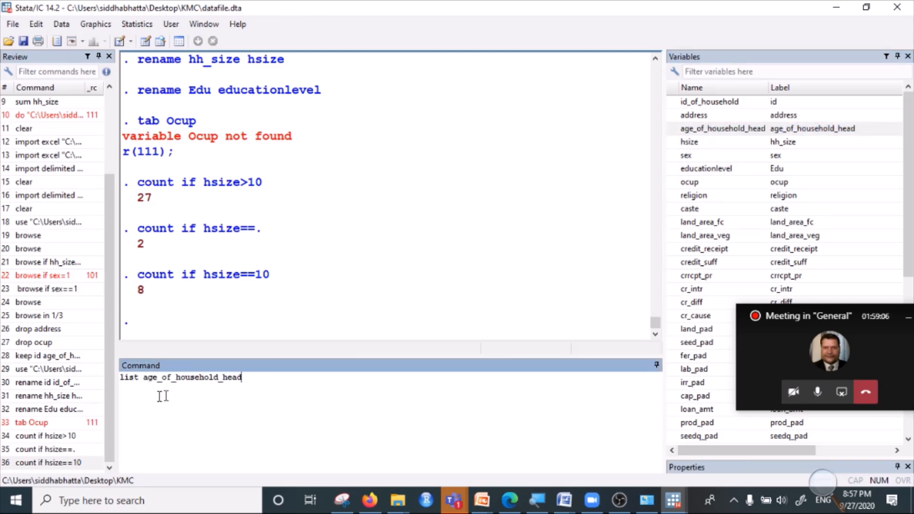
pyautogui.moveTo(144, 377); pyautogui.dragTo(247, 379)
pyautogui.click(253, 379)
pyautogui.press('Return')
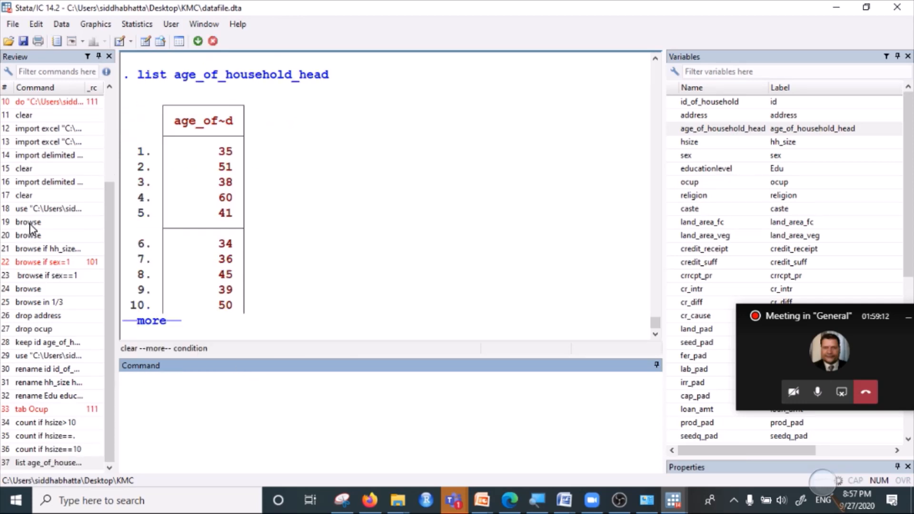
# Page through the age_of_household_head listing to its last observation and look back over the listed ages
pyautogui.click(150, 322)
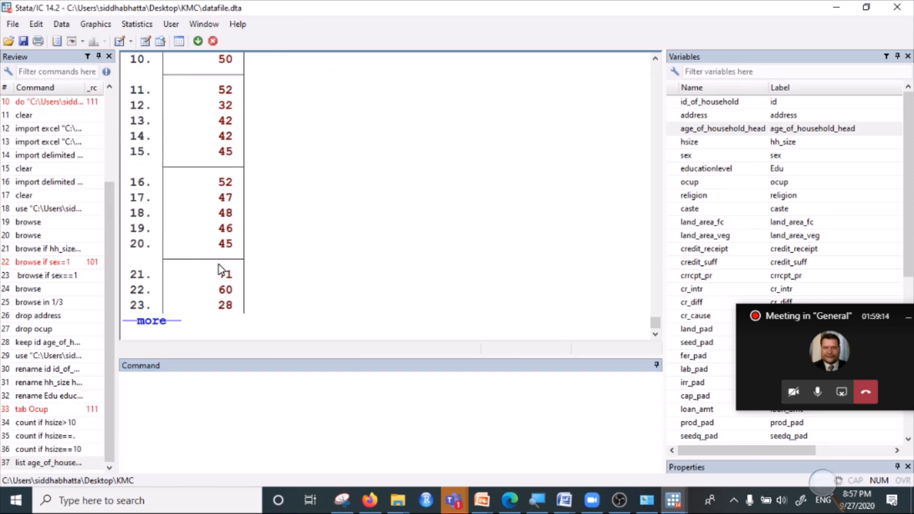
pyautogui.click(165, 322)
pyautogui.click(165, 322)
pyautogui.click(160, 324)
pyautogui.click(160, 325)
pyautogui.click(150, 324)
pyautogui.click(152, 322)
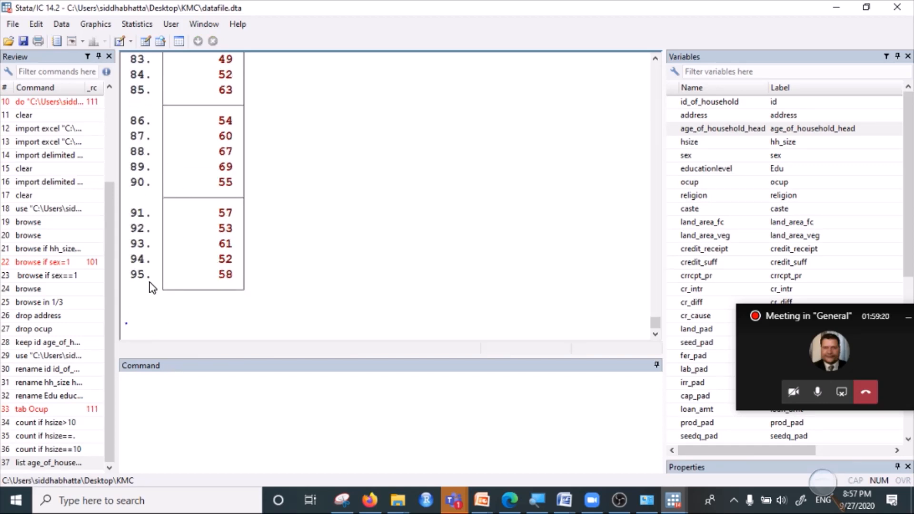
pyautogui.scroll(20, 185, 284)
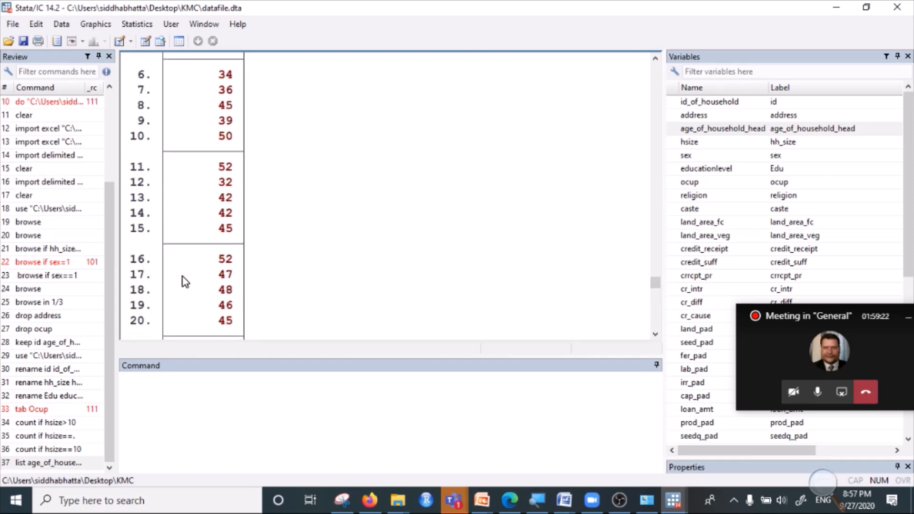
pyautogui.scroll(-20, 185, 282)
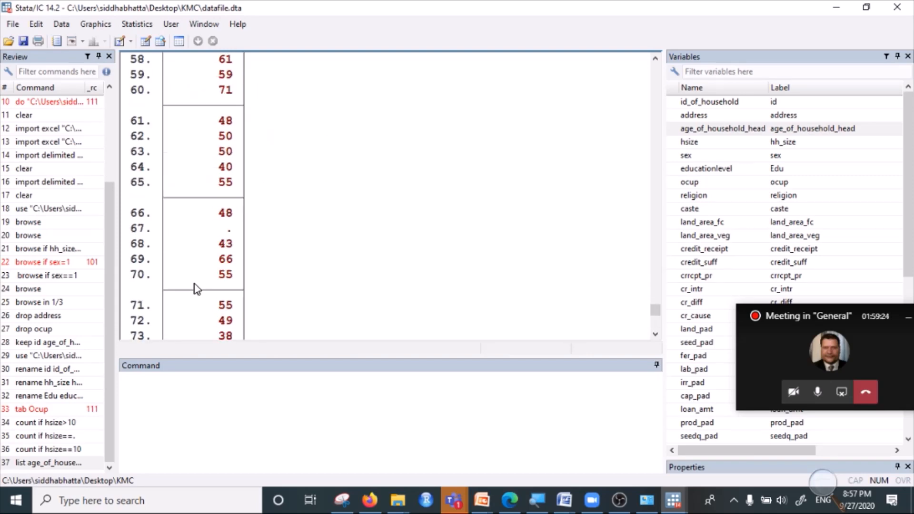
pyautogui.scroll(-2, 195, 284)
pyautogui.click(170, 397)
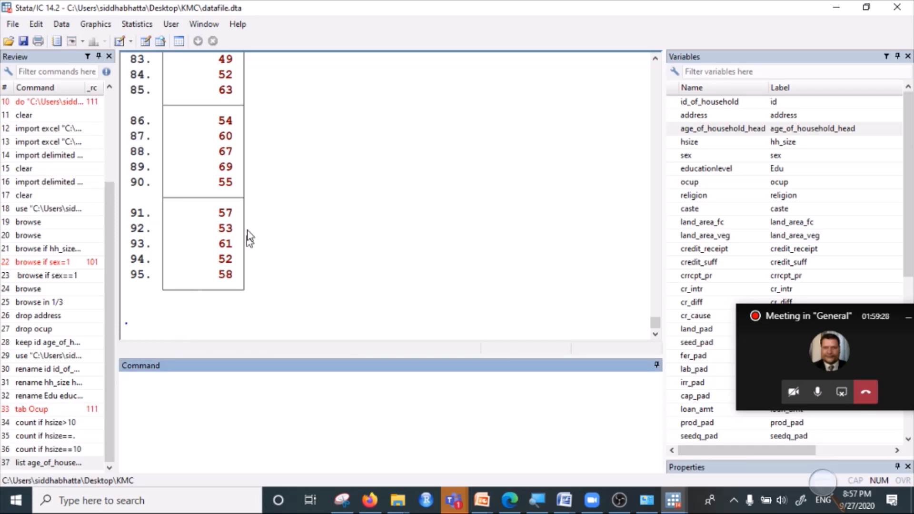
# Look back to the start of the age_of_household_head listing and highlight the first five observations
pyautogui.scroll(20, 236, 214)
pyautogui.scroll(5, 235, 209)
pyautogui.scroll(-6, 233, 224)
pyautogui.scroll(1, 238, 228)
pyautogui.moveTo(199, 119); pyautogui.dragTo(235, 184)
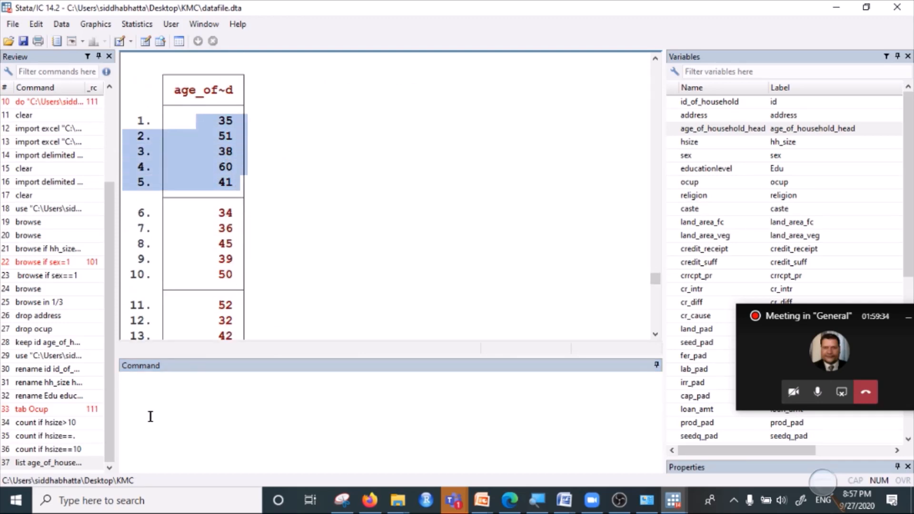
pyautogui.click(155, 398)
pyautogui.write('list if age_of_household_head')
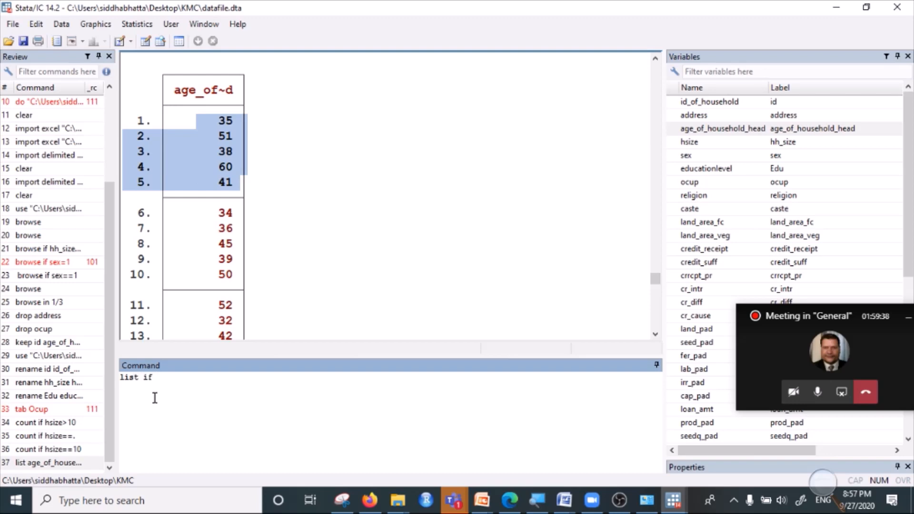
pyautogui.doubleClick(702, 129)
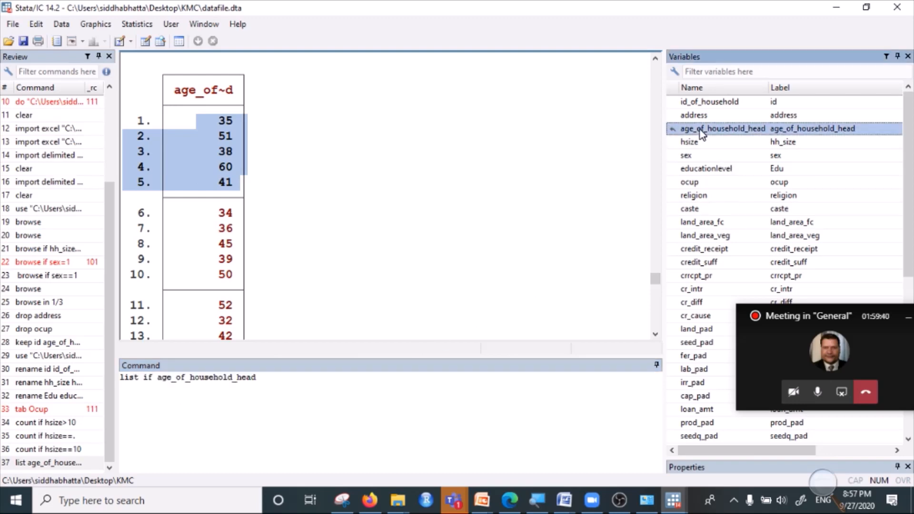
pyautogui.click(288, 388)
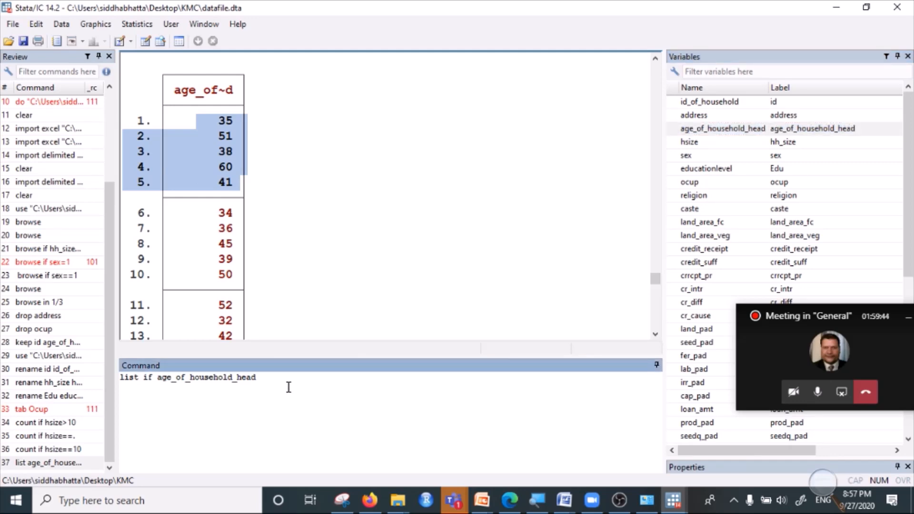
pyautogui.press('BackSpace')
pyautogui.press('BackSpace')
pyautogui.press('BackSpace')
pyautogui.press('BackSpace')
pyautogui.press('BackSpace')
pyautogui.press('BackSpace')
pyautogui.press('BackSpace')
pyautogui.press('BackSpace')
pyautogui.press('BackSpace')
pyautogui.press('BackSpace')
pyautogui.press('BackSpace')
pyautogui.press('BackSpace')
pyautogui.press('BackSpace')
pyautogui.press('BackSpace')
pyautogui.press('BackSpace')
pyautogui.press('BackSpace')
pyautogui.press('BackSpace')
pyautogui.press('BackSpace')
pyautogui.press('BackSpace')
pyautogui.press('BackSpace')
pyautogui.press('BackSpace')
pyautogui.press('BackSpace')
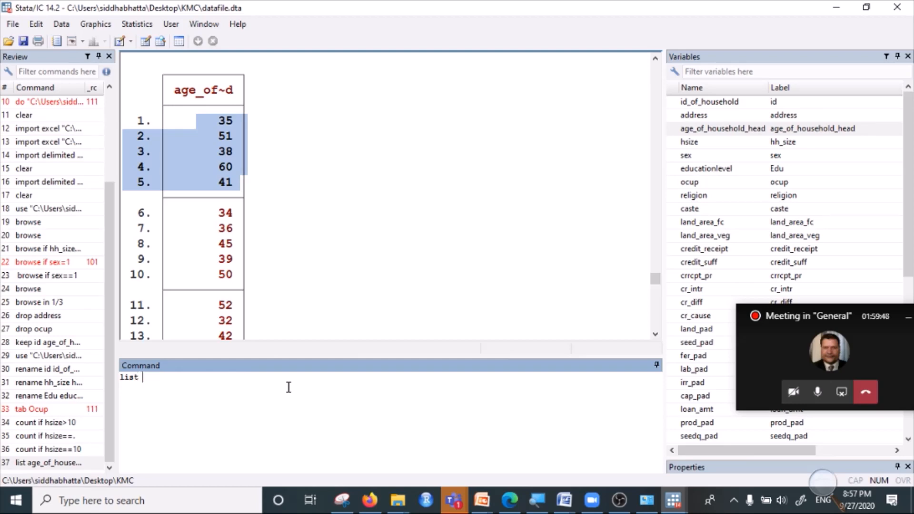
# List age_of_household_head for observations 1 to 5 only with the in 1/5 range, highlighting parts of the command before running it
pyautogui.doubleClick(700, 129)
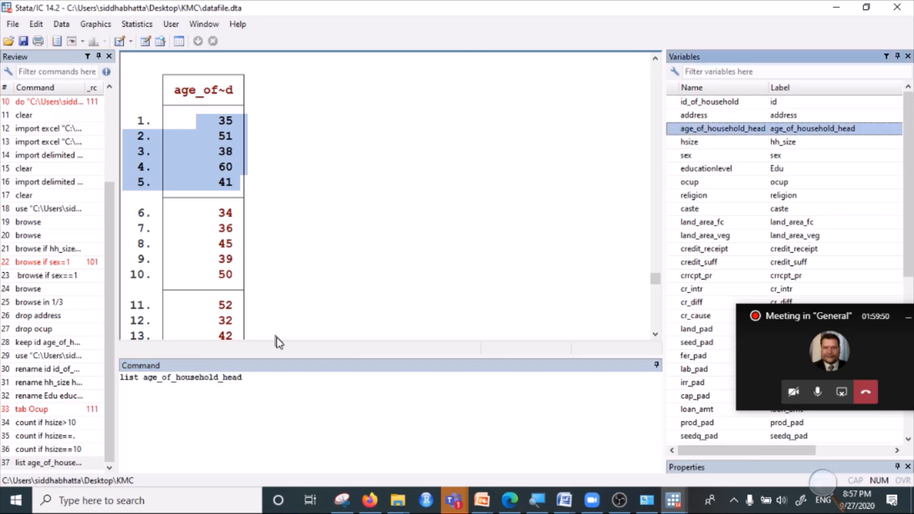
pyautogui.click(272, 387)
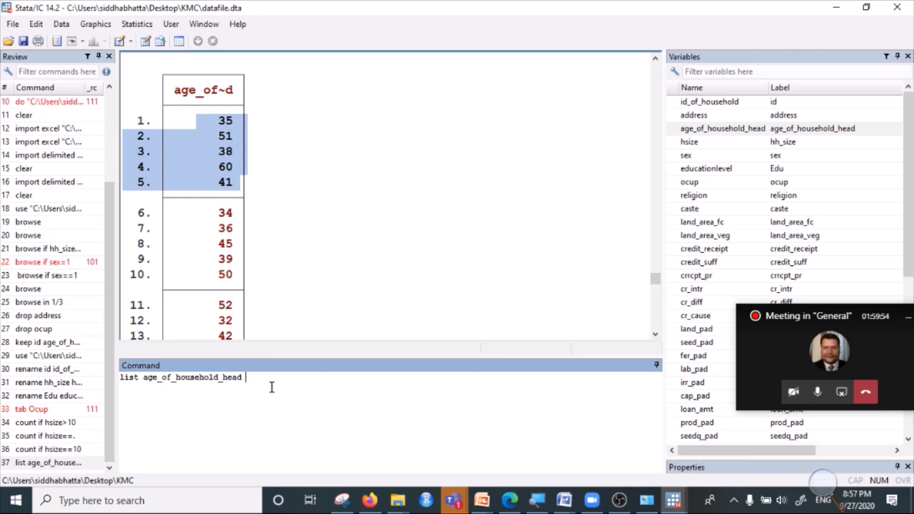
pyautogui.write('in 1/10')
pyautogui.press('BackSpace')
pyautogui.press('BackSpace')
pyautogui.write('5')
pyautogui.moveTo(249, 380); pyautogui.dragTo(275, 378)
pyautogui.moveTo(157, 379); pyautogui.dragTo(210, 381)
pyautogui.click(285, 380)
pyautogui.press('Return')
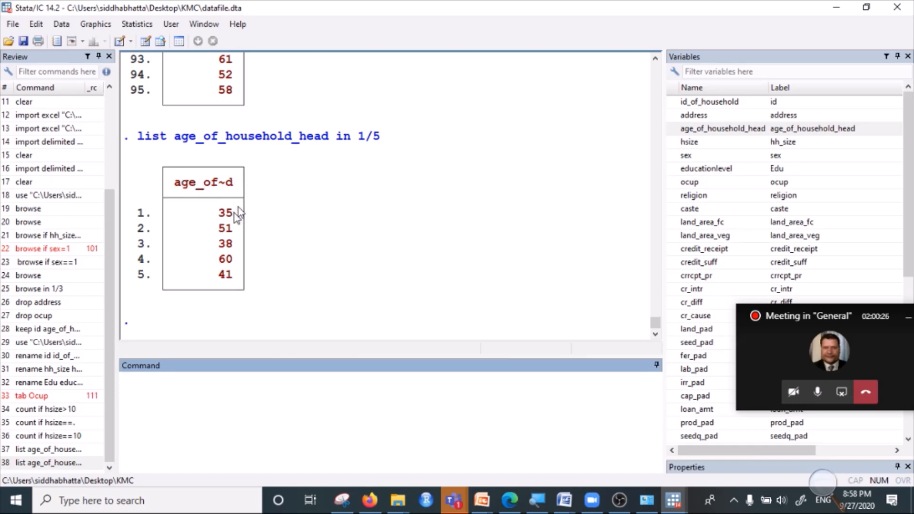
# Copy the last list command from the results, change its range to in 35/40, and run it
pyautogui.moveTo(133, 138); pyautogui.dragTo(408, 145)
pyautogui.rightClick(336, 139)
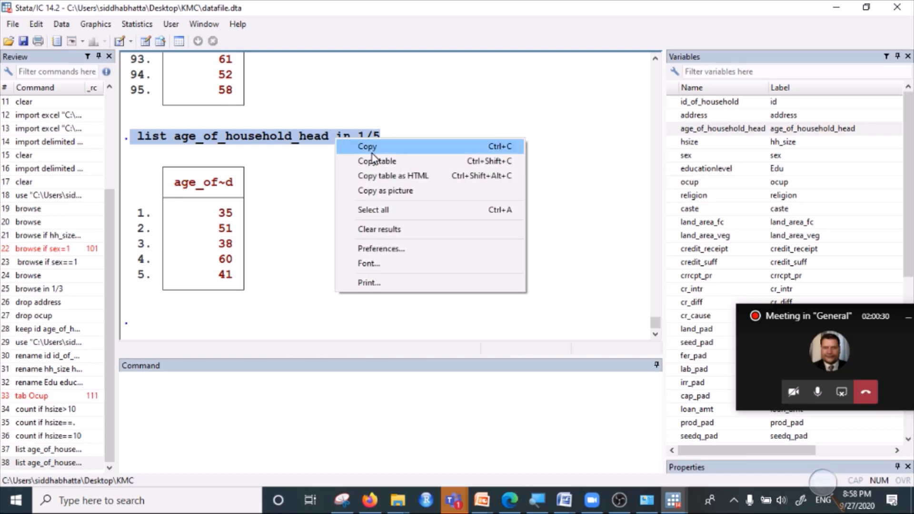
pyautogui.click(369, 145)
pyautogui.click(149, 379)
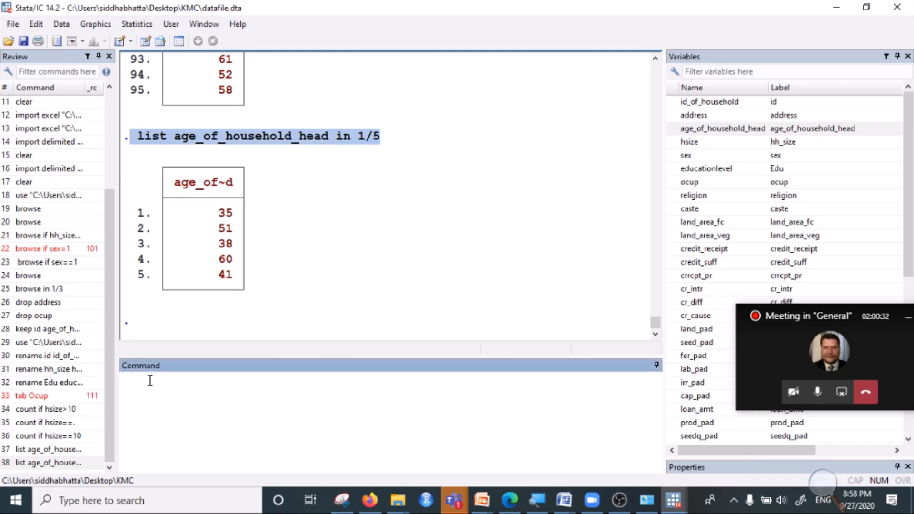
pyautogui.hotkey('ctrl', 'v')
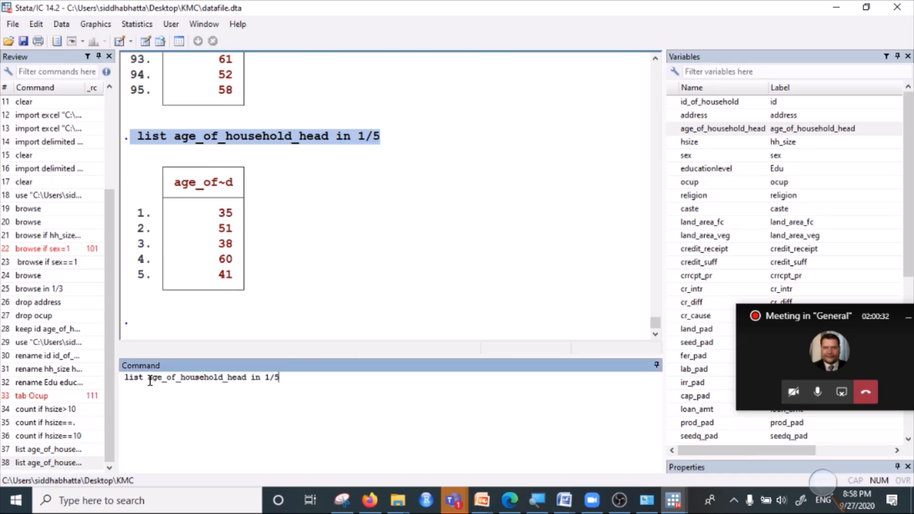
pyautogui.click(267, 377)
pyautogui.press('BackSpace')
pyautogui.write('35')
pyautogui.press('Right')
pyautogui.hotkey('shift', 'Right')
pyautogui.write('40')
pyautogui.moveTo(265, 376); pyautogui.dragTo(299, 380)
pyautogui.press('Return')
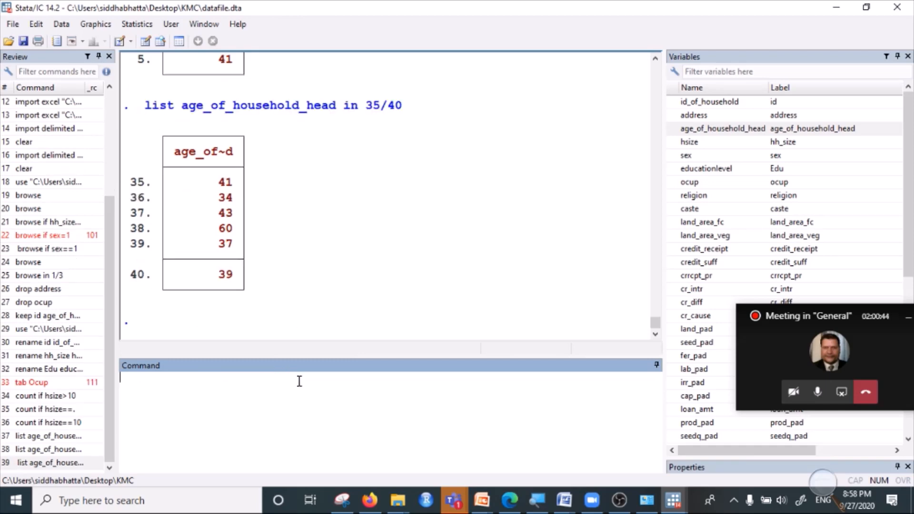
# Highlight observations 35 and 40 in the new listing and look back through the earlier full age listing
pyautogui.moveTo(153, 183); pyautogui.dragTo(228, 184)
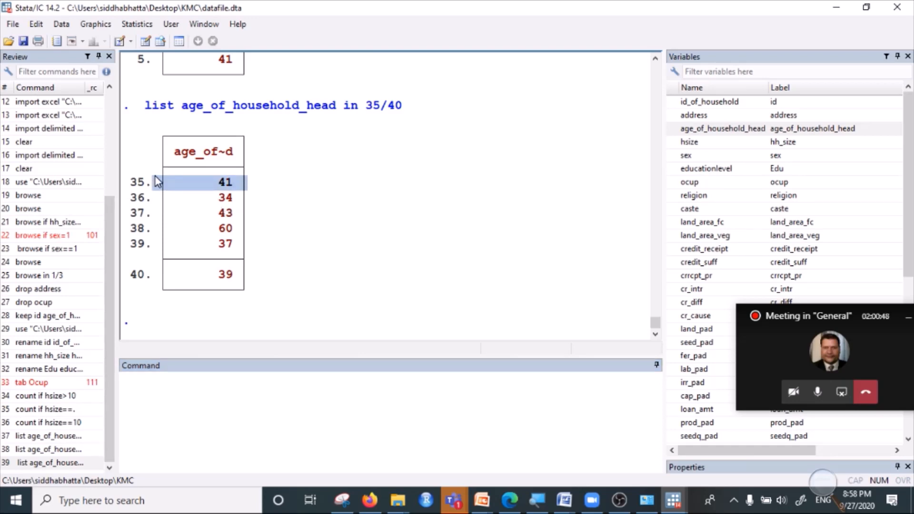
pyautogui.moveTo(138, 276); pyautogui.dragTo(230, 276)
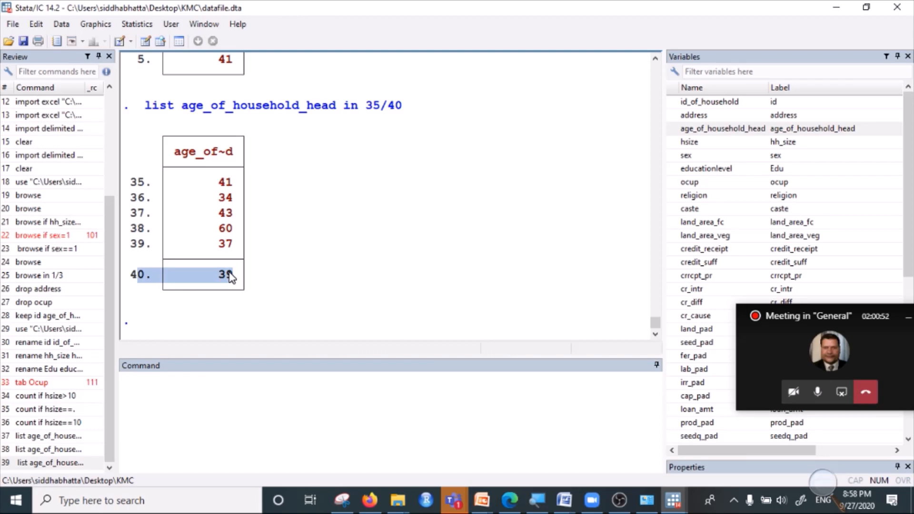
pyautogui.click(204, 409)
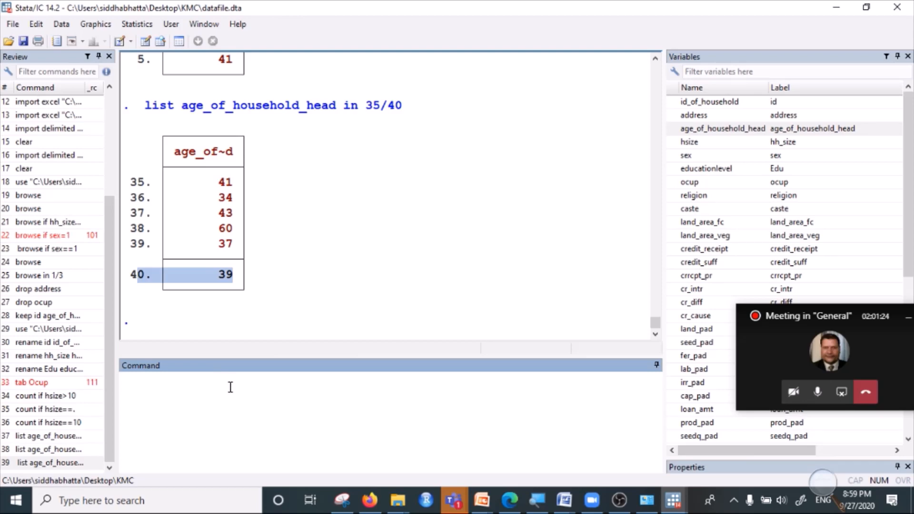
pyautogui.scroll(10, 332, 277)
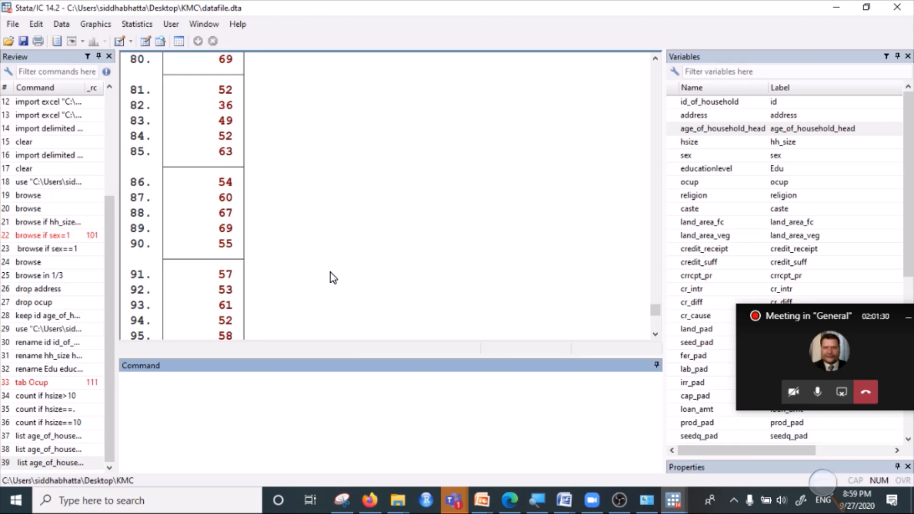
pyautogui.scroll(10, 357, 168)
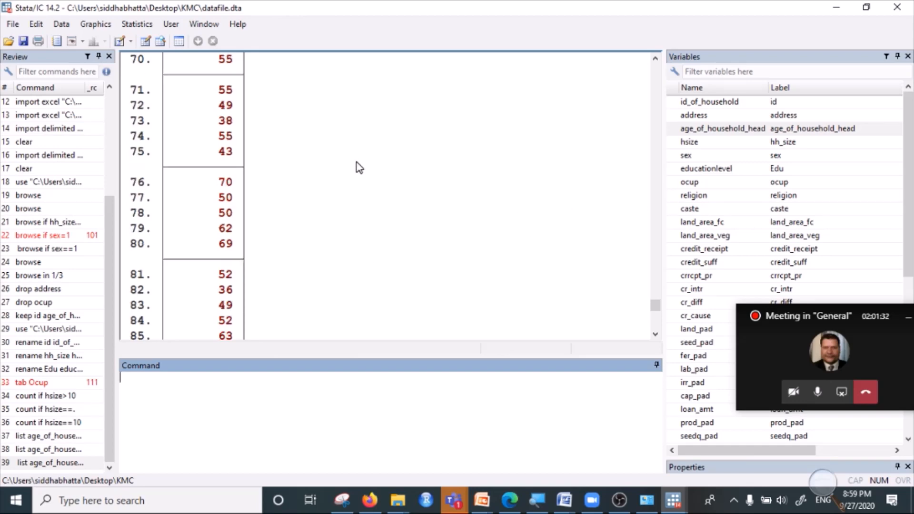
pyautogui.scroll(1, 351, 165)
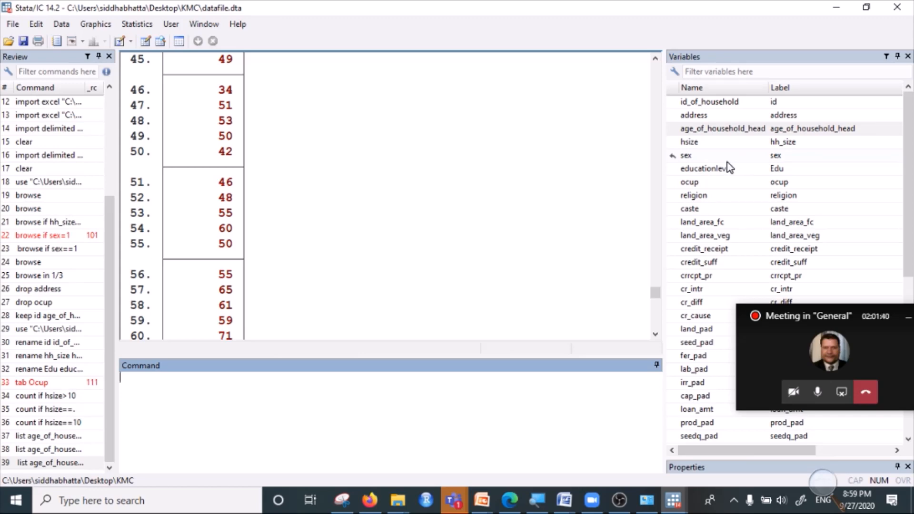
# Save the dataset in the KMC folder under the new file name dataseptember27 as Stata Data (*.dta)
pyautogui.click(12, 24)
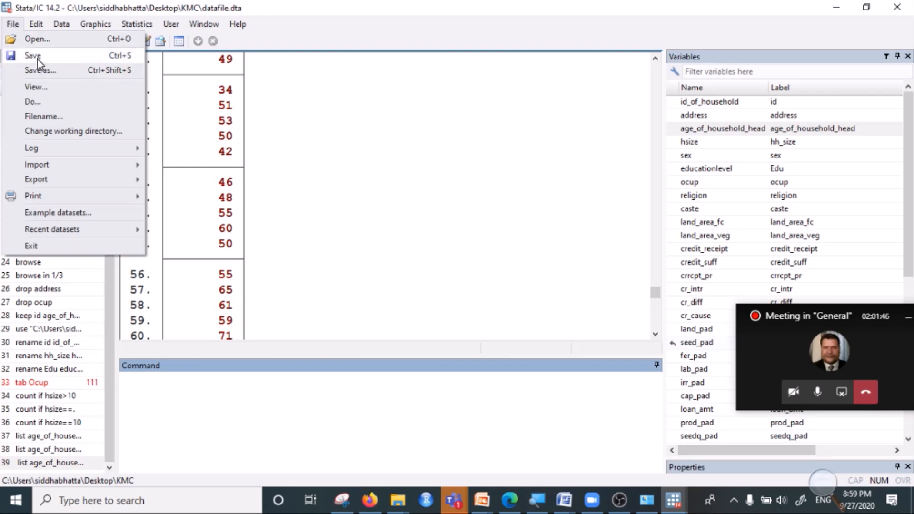
pyautogui.click(13, 27)
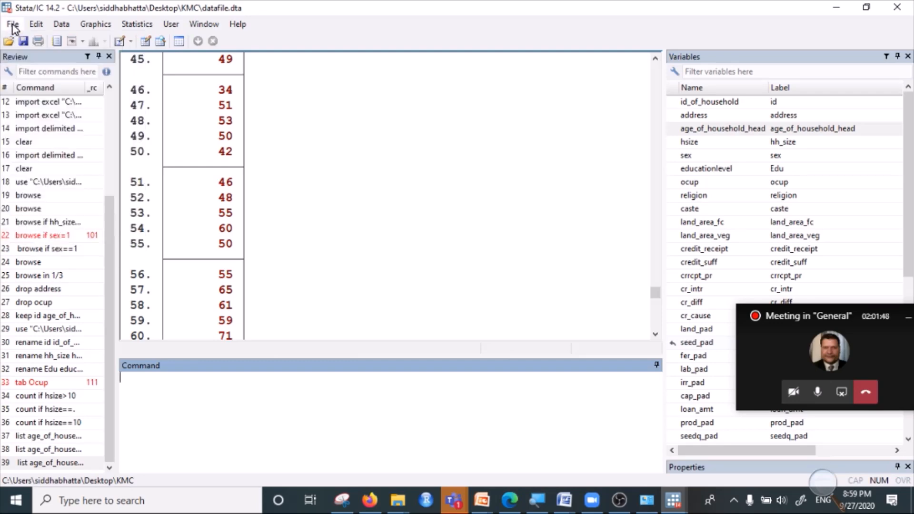
pyautogui.click(13, 26)
pyautogui.click(11, 25)
pyautogui.click(12, 26)
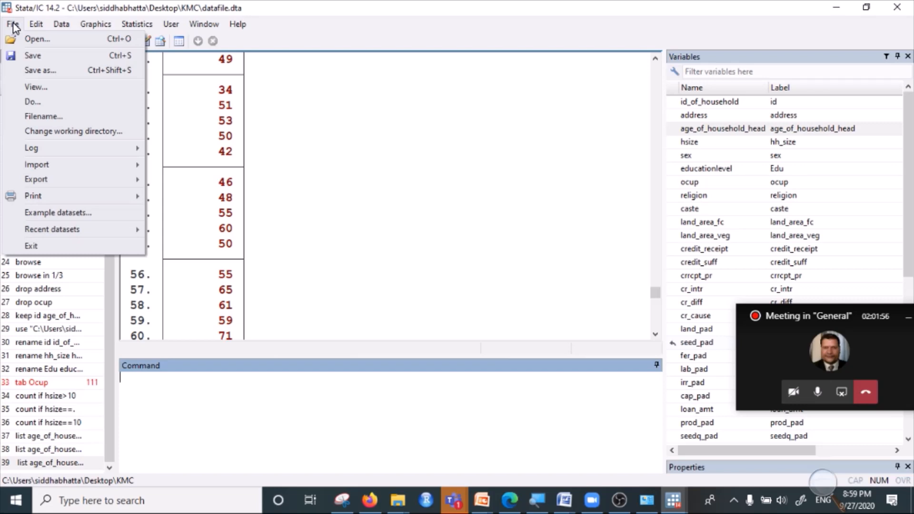
pyautogui.click(42, 71)
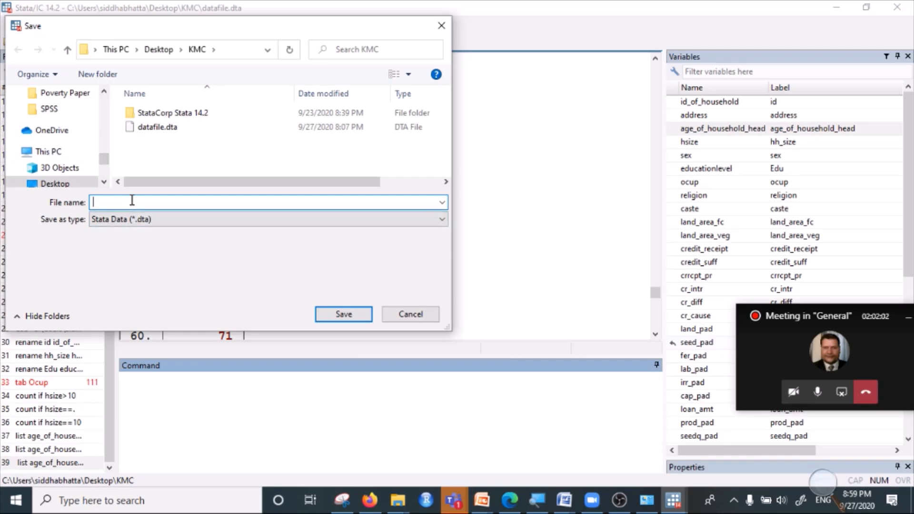
pyautogui.write('daya')
pyautogui.press('BackSpace')
pyautogui.press('BackSpace')
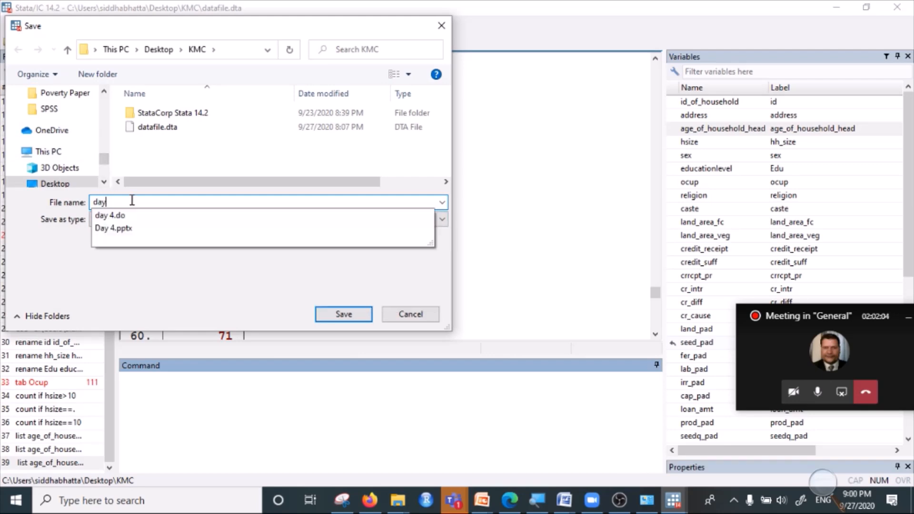
pyautogui.write('ta')
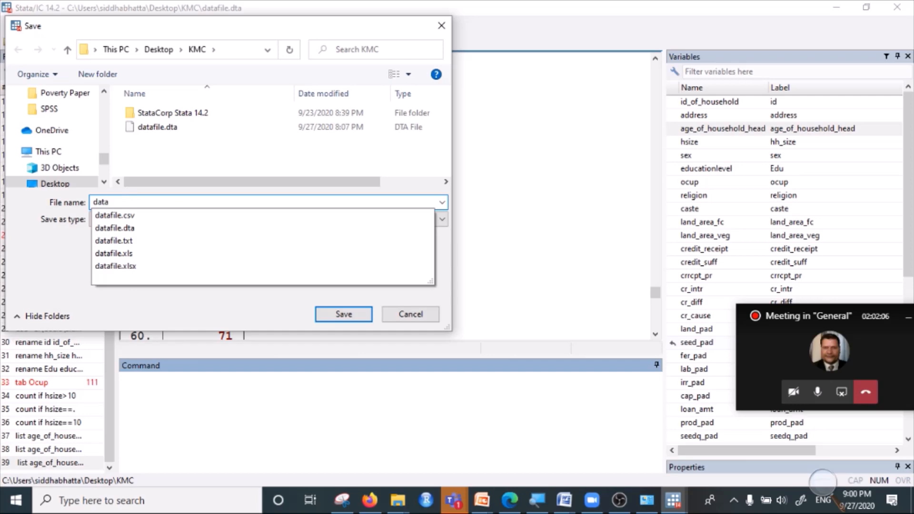
pyautogui.write('sept')
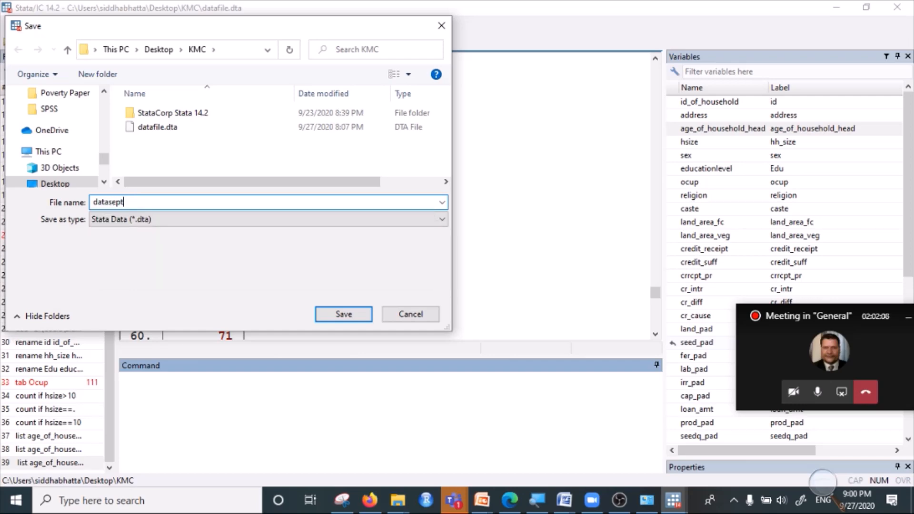
pyautogui.write('ember27')
pyautogui.click(343, 315)
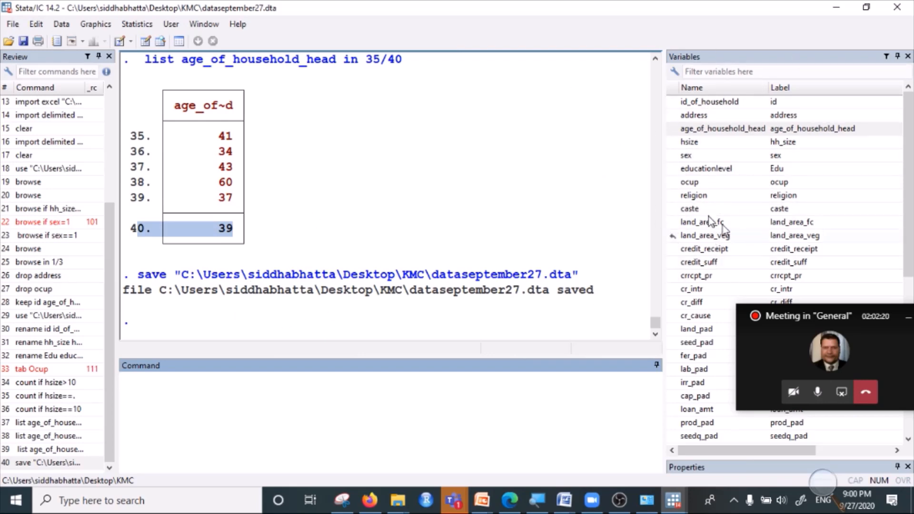
# Look through the variable list, locate the saved dataseptember27.dta in the desktop's KMC folder, and return to the main Stata window
pyautogui.scroll(-1, 714, 239)
pyautogui.scroll(-6, 676, 257)
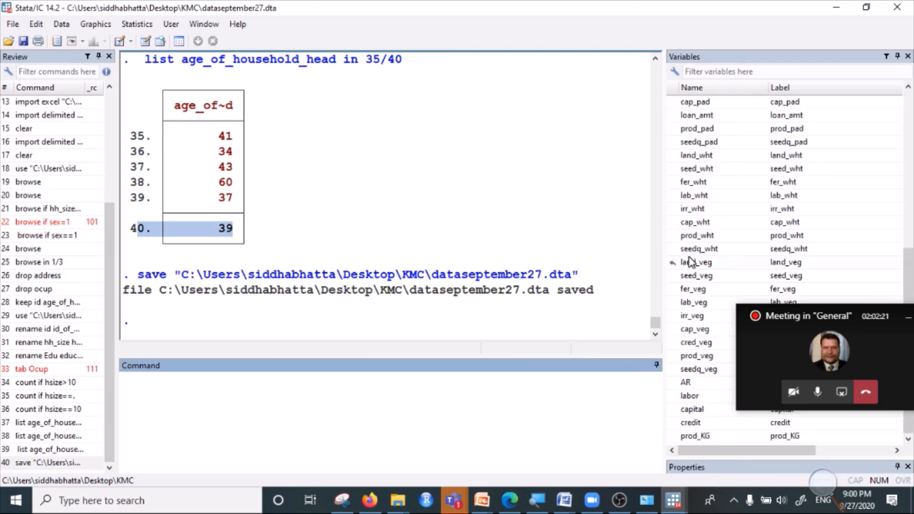
pyautogui.click(836, 8)
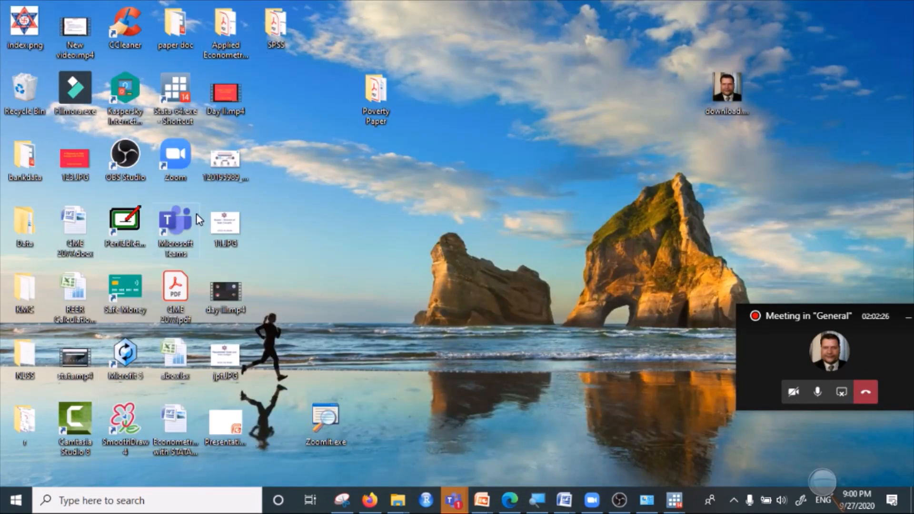
pyautogui.doubleClick(36, 300)
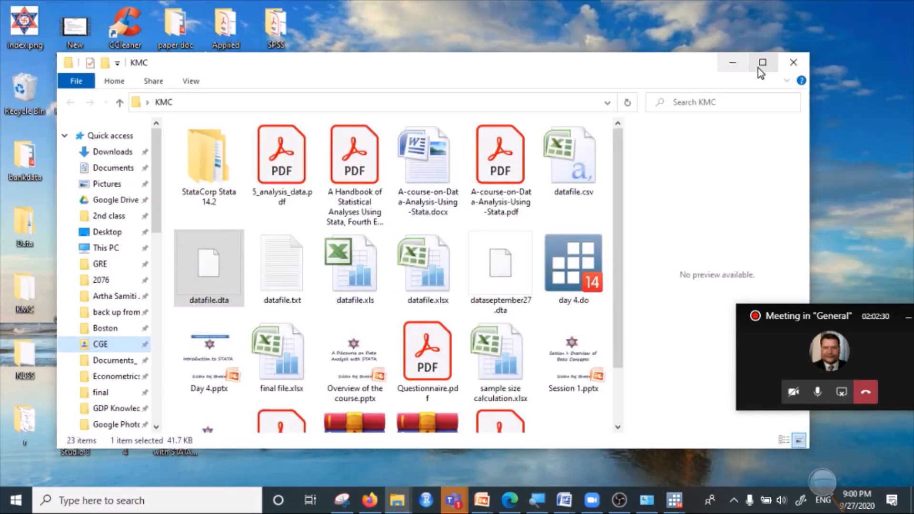
pyautogui.click(758, 68)
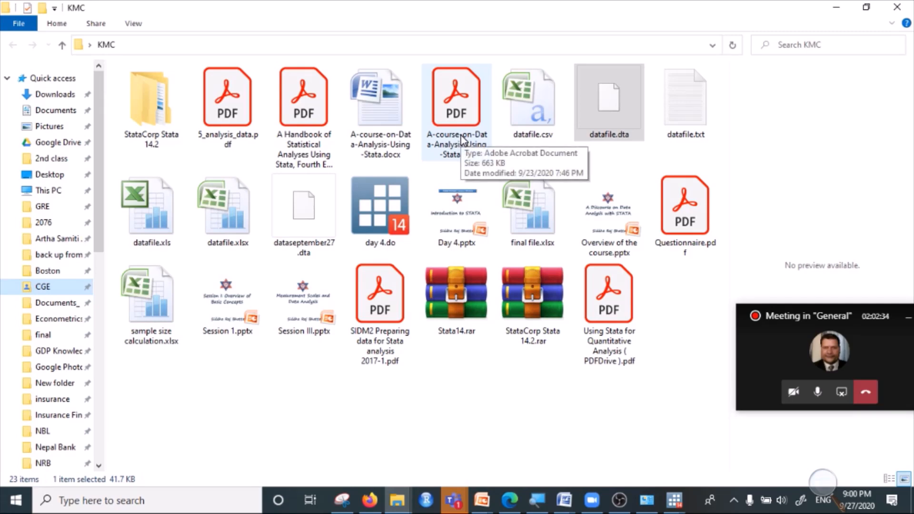
pyautogui.click(310, 233)
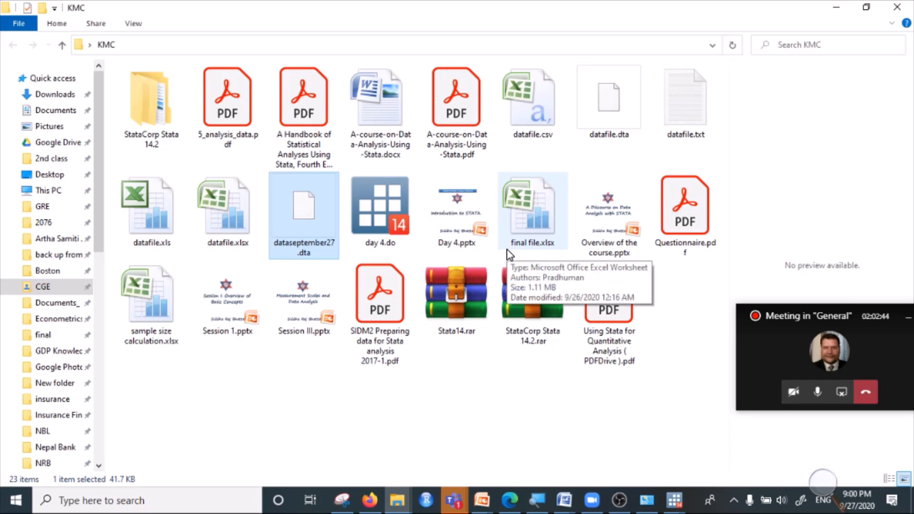
pyautogui.click(837, 7)
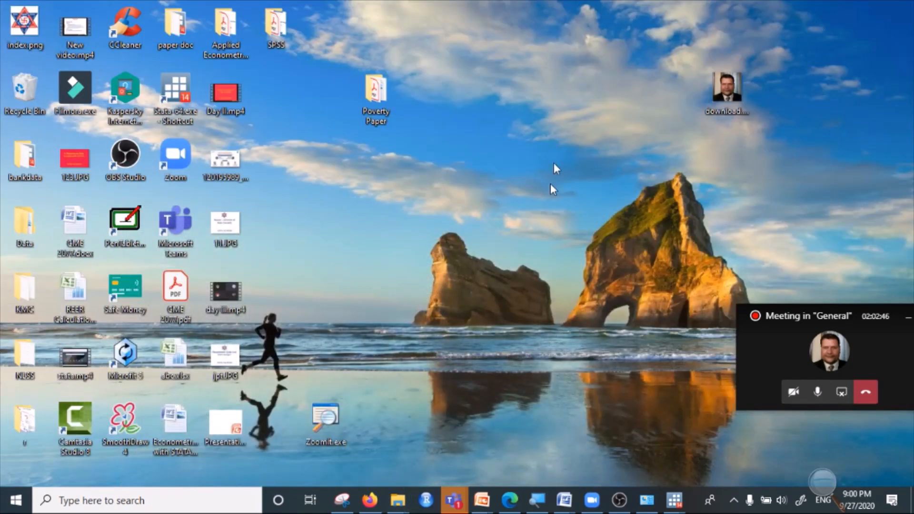
pyautogui.click(647, 505)
pyautogui.moveTo(677, 502)
pyautogui.click(675, 455)
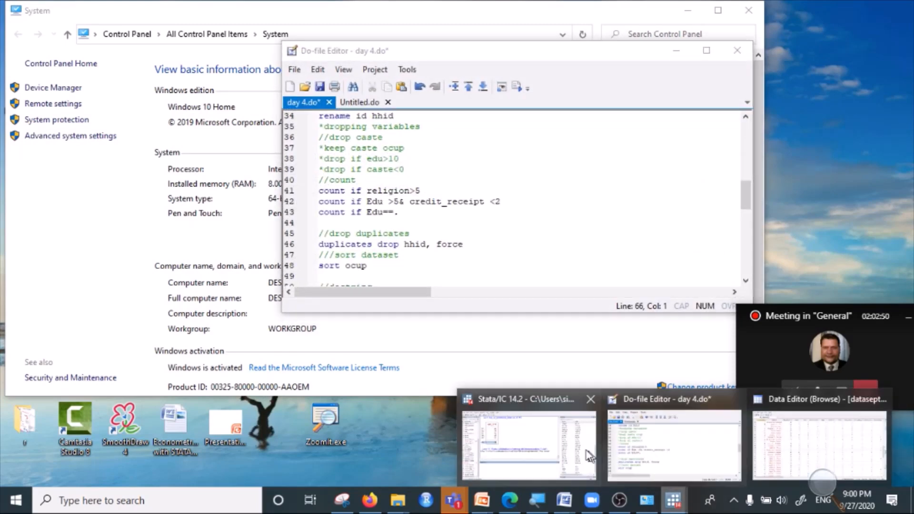
pyautogui.click(526, 457)
# Show the dialog for saving the dataset under another name and close it without saving
pyautogui.click(12, 25)
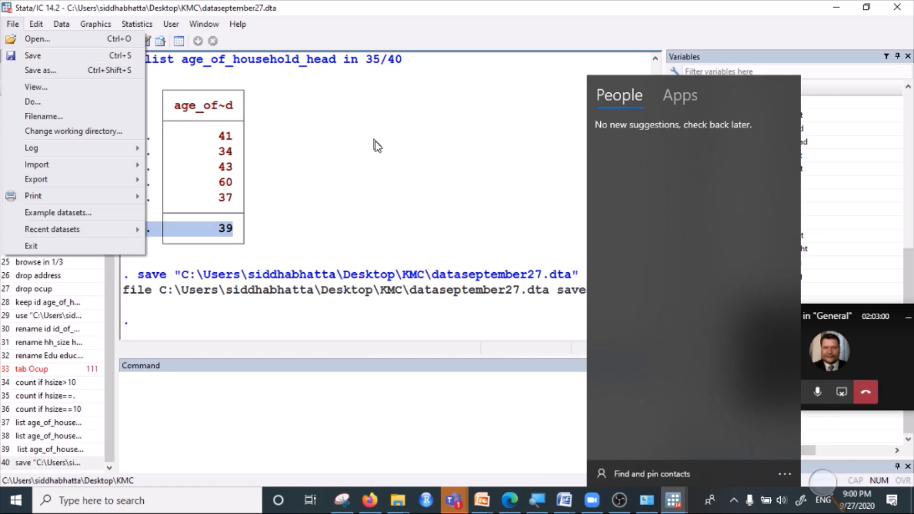
pyautogui.click(336, 147)
pyautogui.click(13, 25)
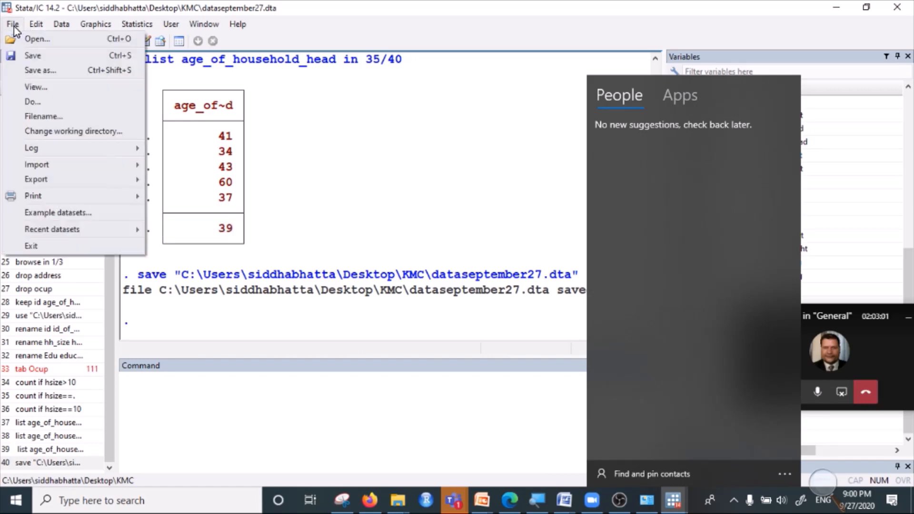
pyautogui.click(28, 70)
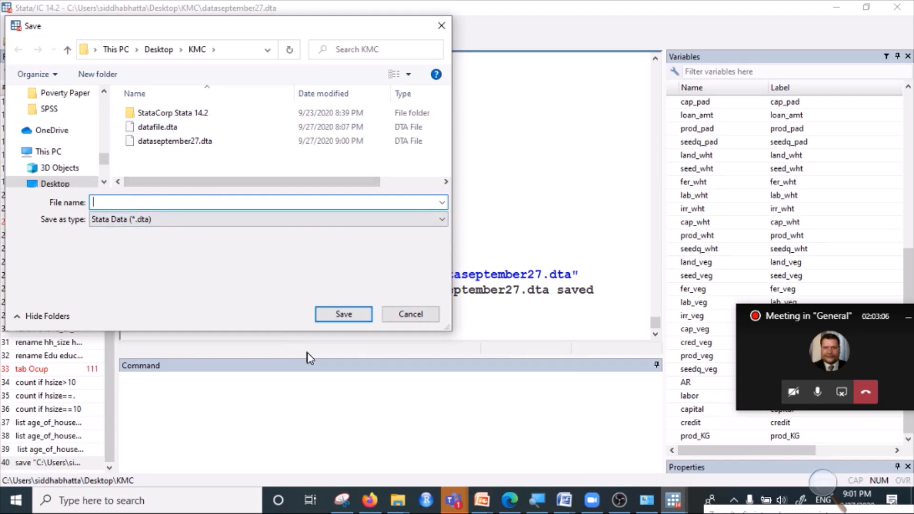
pyautogui.click(441, 27)
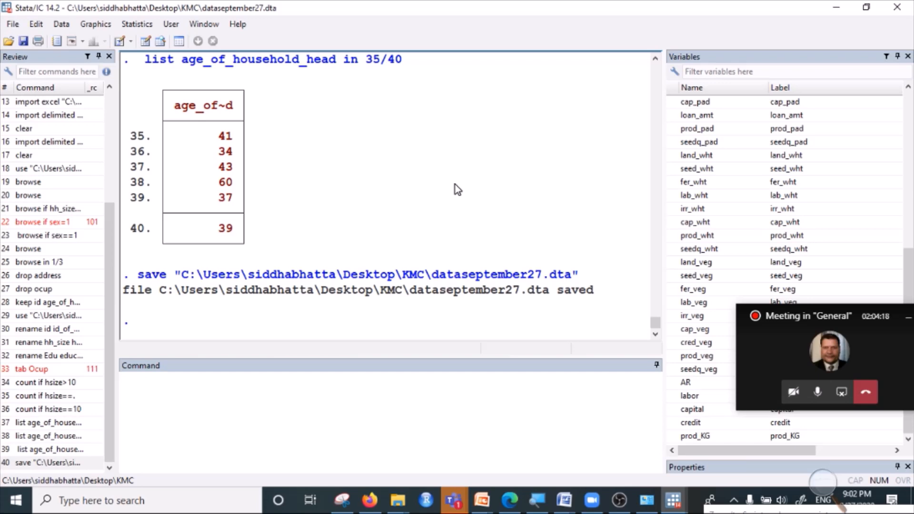
pyautogui.click(164, 398)
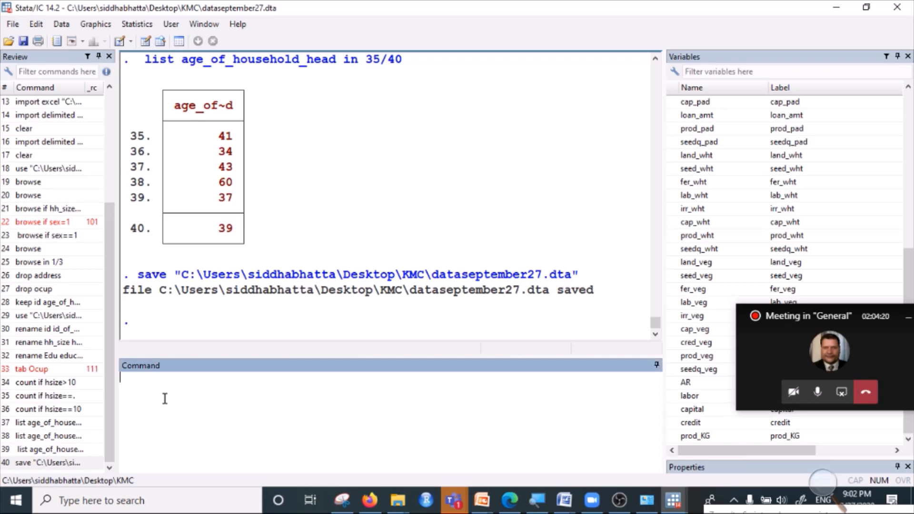
pyautogui.write('b')
pyautogui.moveTo(126, 379); pyautogui.dragTo(114, 380)
pyautogui.press('BackSpace')
pyautogui.click(134, 21)
pyautogui.click(276, 202)
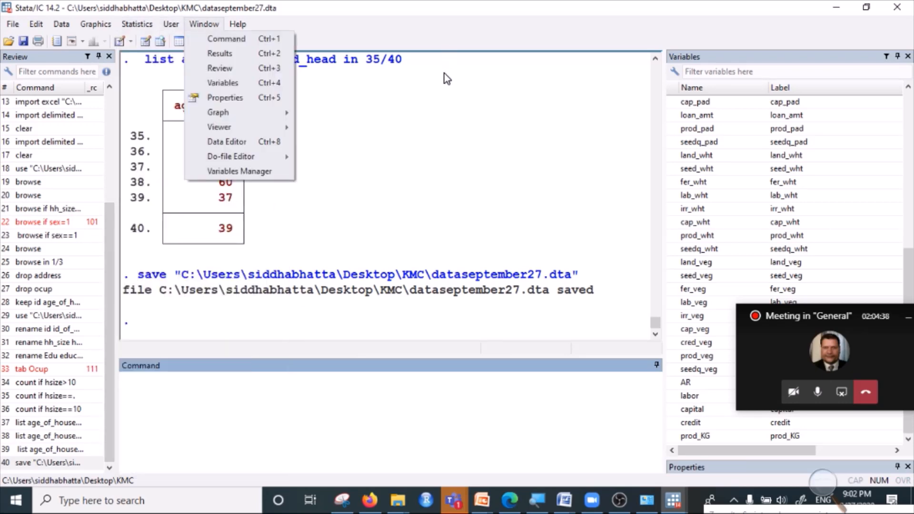
pyautogui.click(210, 394)
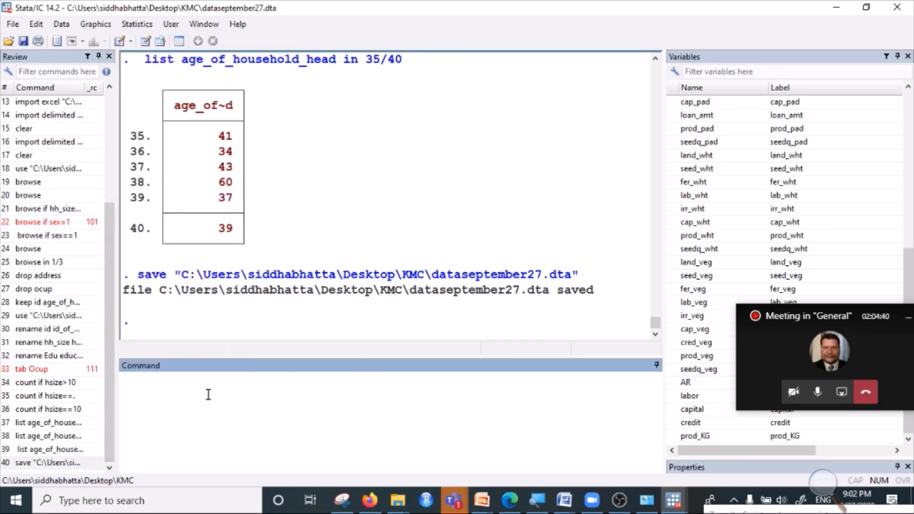